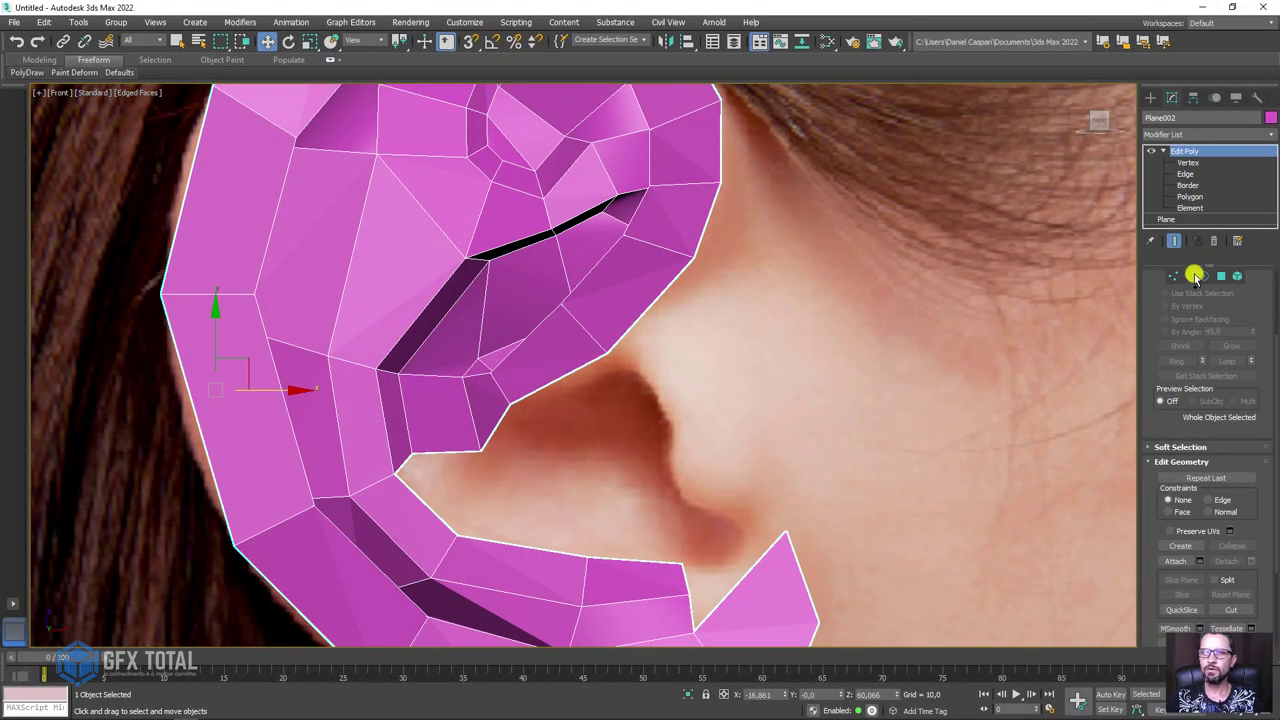
- Extrude the inner-outline border edge downward as new polygons following the ear outline
{"action": "left_click", "coordinate": [1195, 277]}
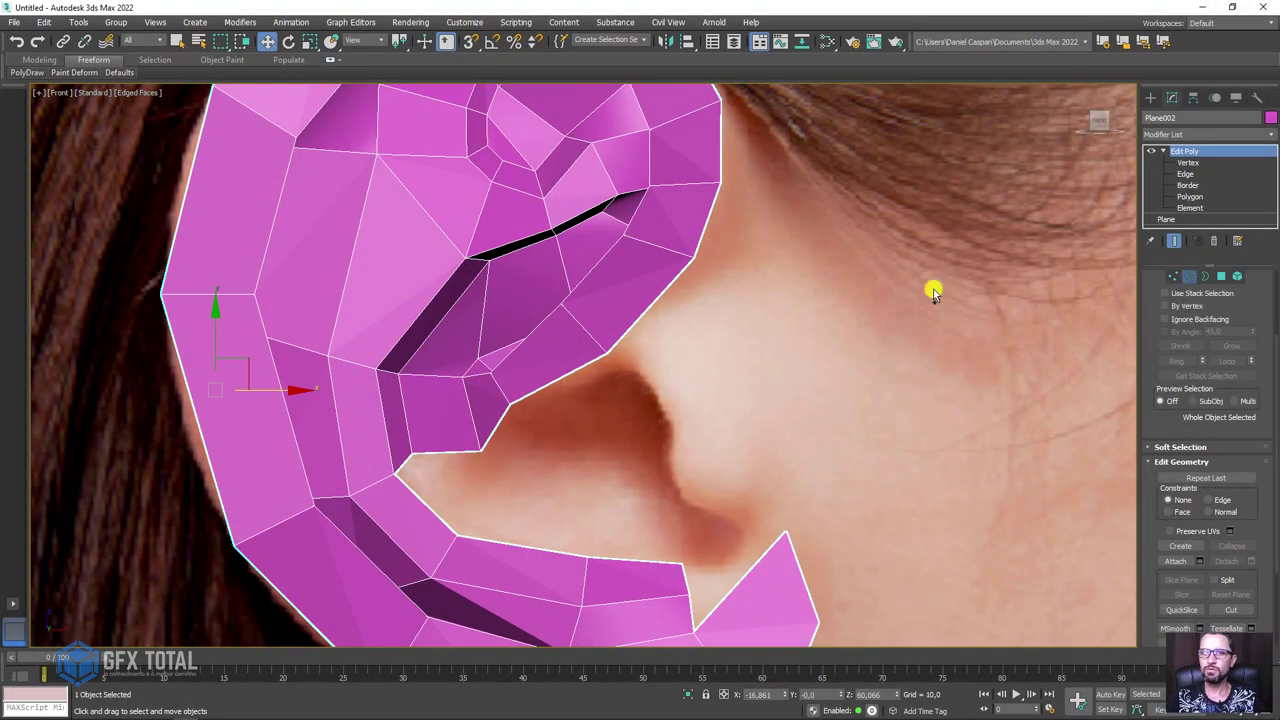
{"action": "left_click", "coordinate": [680, 289]}
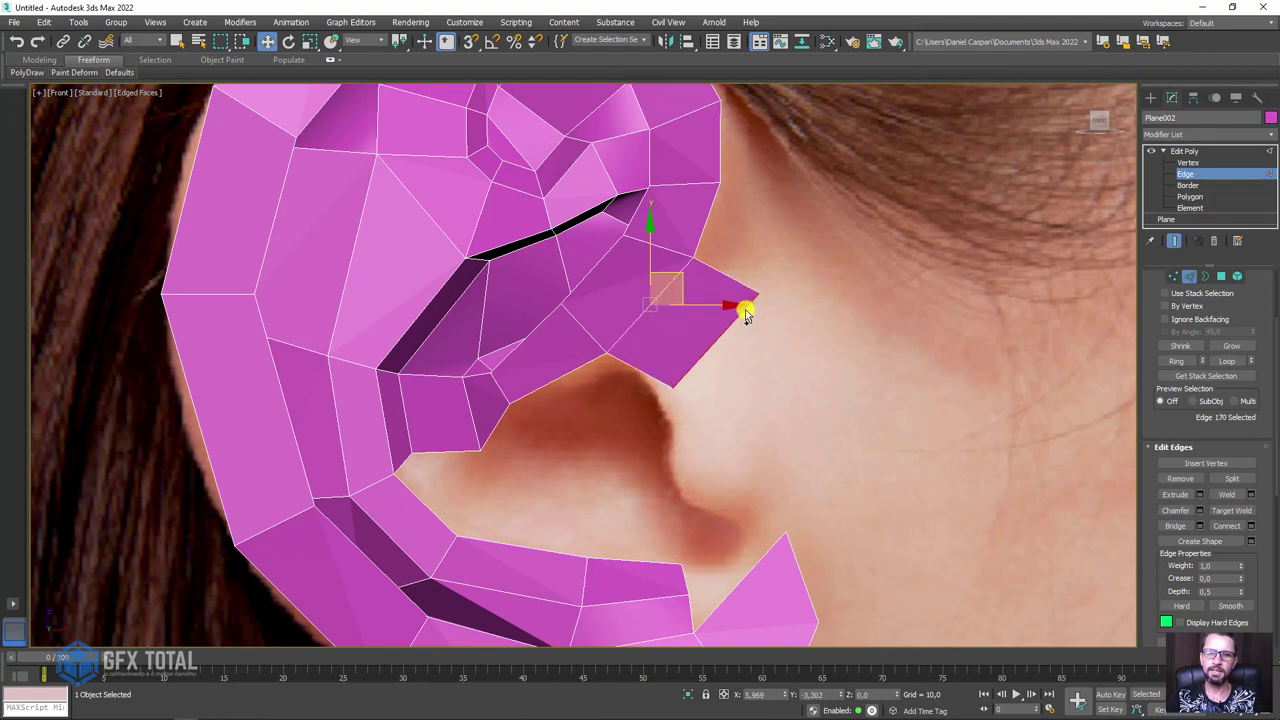
{"action": "mouse_move", "coordinate": [721, 316]}
{"action": "left_mouse_down"}
{"action": "mouse_move", "coordinate": [743, 320]}
{"action": "mouse_move", "coordinate": [728, 323]}
{"action": "mouse_move", "coordinate": [728, 343]}
{"action": "mouse_move", "coordinate": [745, 390]}
{"action": "left_mouse_up"}
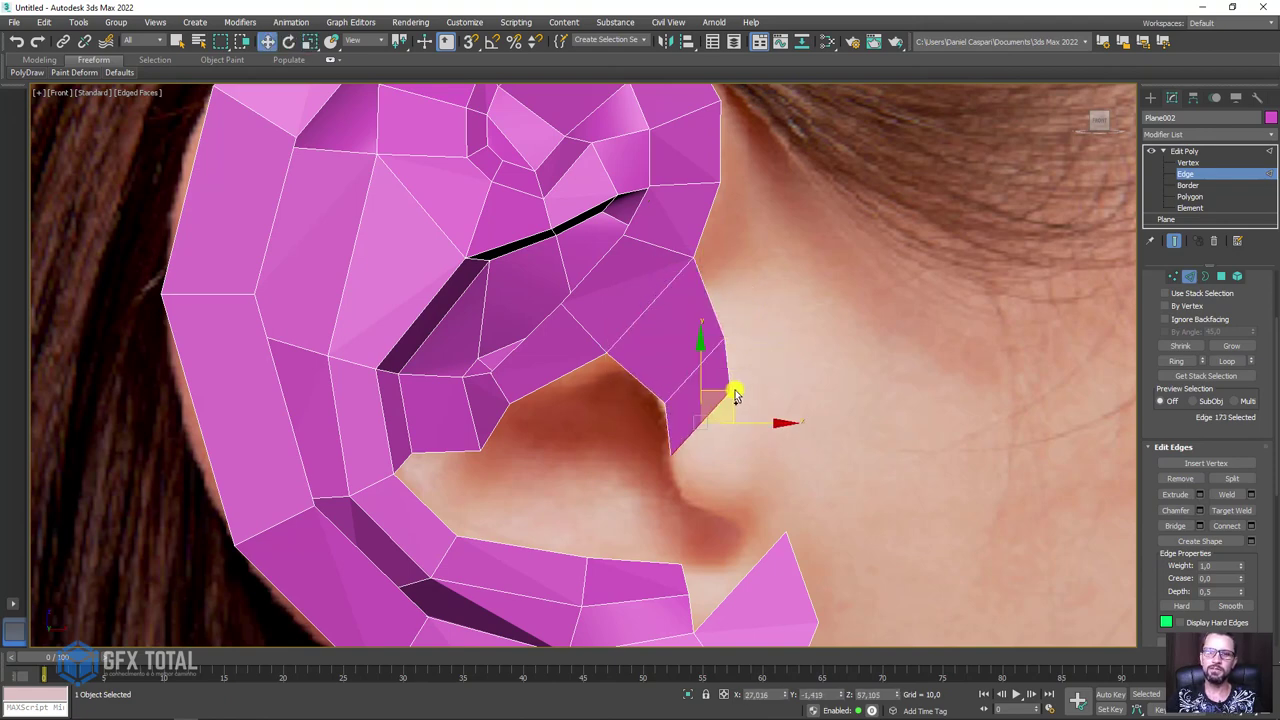
{"action": "key", "text": "e"}
{"action": "key", "text": "w"}
{"action": "left_click_drag", "start_coordinate": [721, 398], "coordinate": [790, 470]}
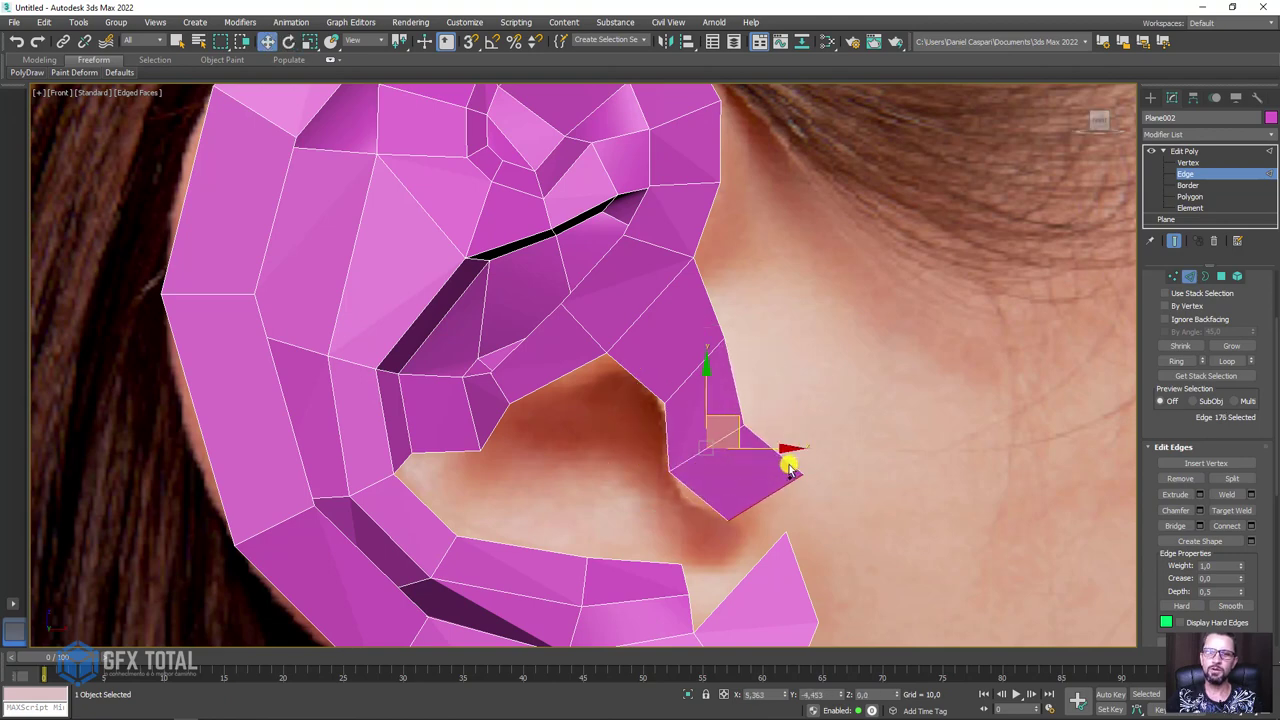
- Bridge the strip's end edge to the lower rim's diagonal edge and pick the bridged corner vertex
{"action": "mouse_move", "coordinate": [797, 480]}
{"action": "middle_mouse_down"}
{"action": "mouse_move", "coordinate": [736, 345]}
{"action": "mouse_move", "coordinate": [660, 398]}
{"action": "middle_mouse_up"}
{"action": "left_click", "coordinate": [706, 392], "text": "ctrl"}
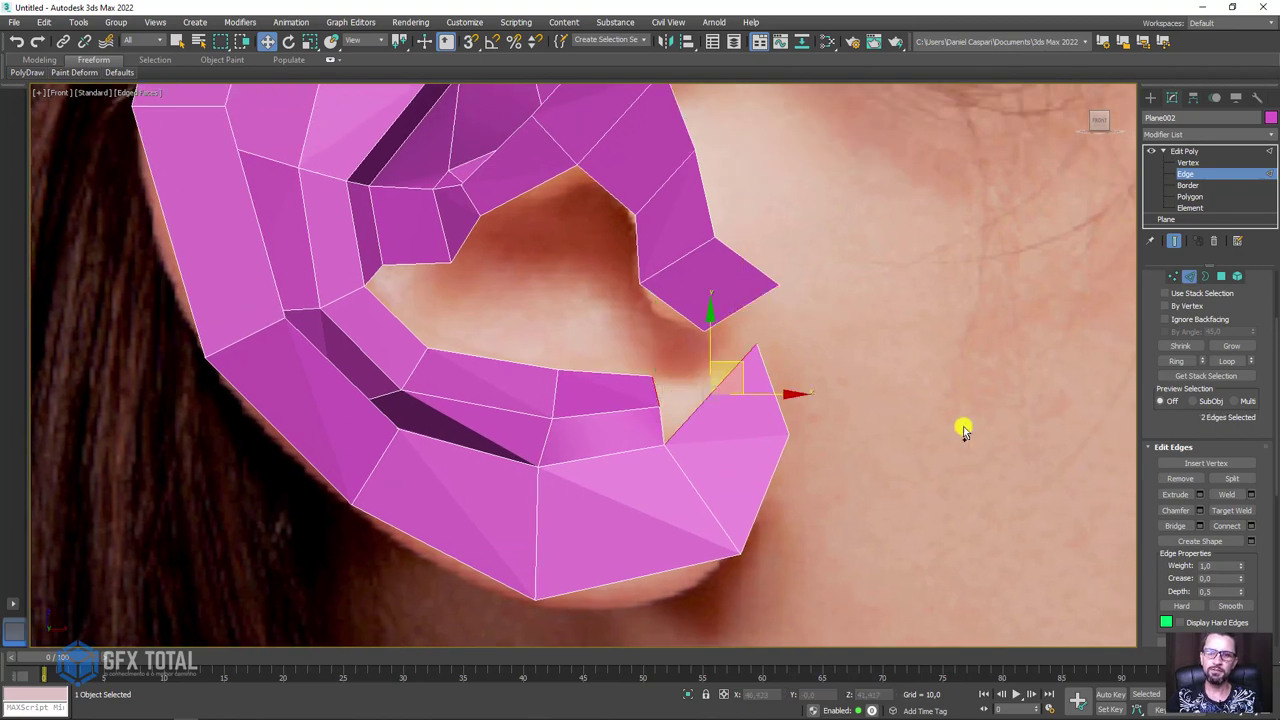
{"action": "left_click", "coordinate": [1175, 524]}
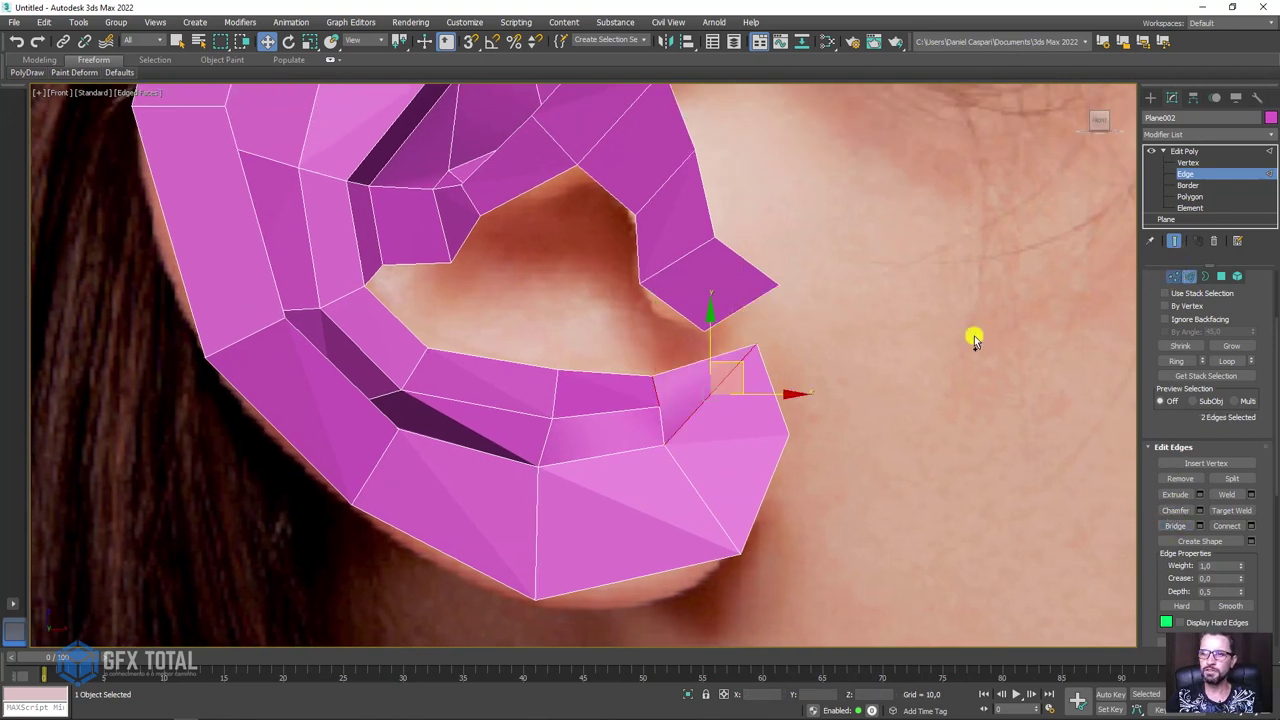
{"action": "key", "text": "1"}
{"action": "left_click", "coordinate": [660, 405]}
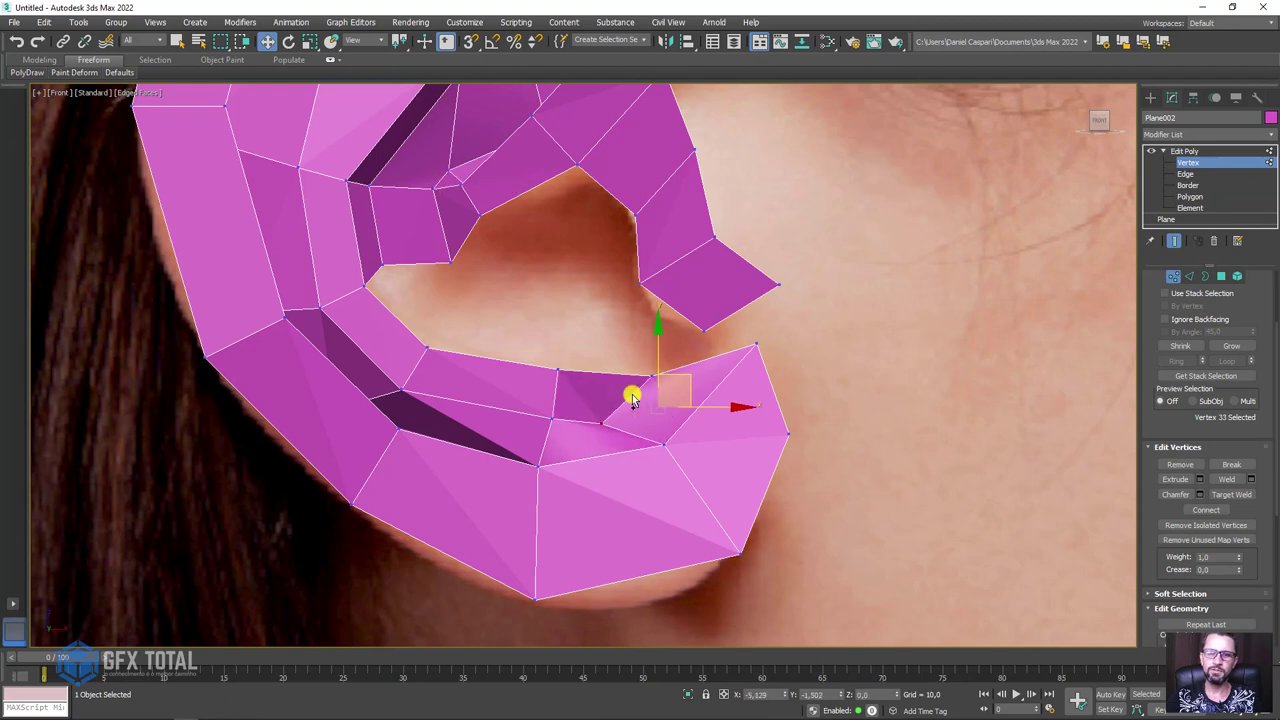
- Move the lower rim's corner vertex down onto the ear outline in front view
{"action": "mouse_move", "coordinate": [660, 380]}
{"action": "middle_mouse_down", "text": "alt"}
{"action": "mouse_move", "coordinate": [611, 434]}
{"action": "mouse_move", "coordinate": [678, 403]}
{"action": "middle_mouse_up", "text": "alt"}
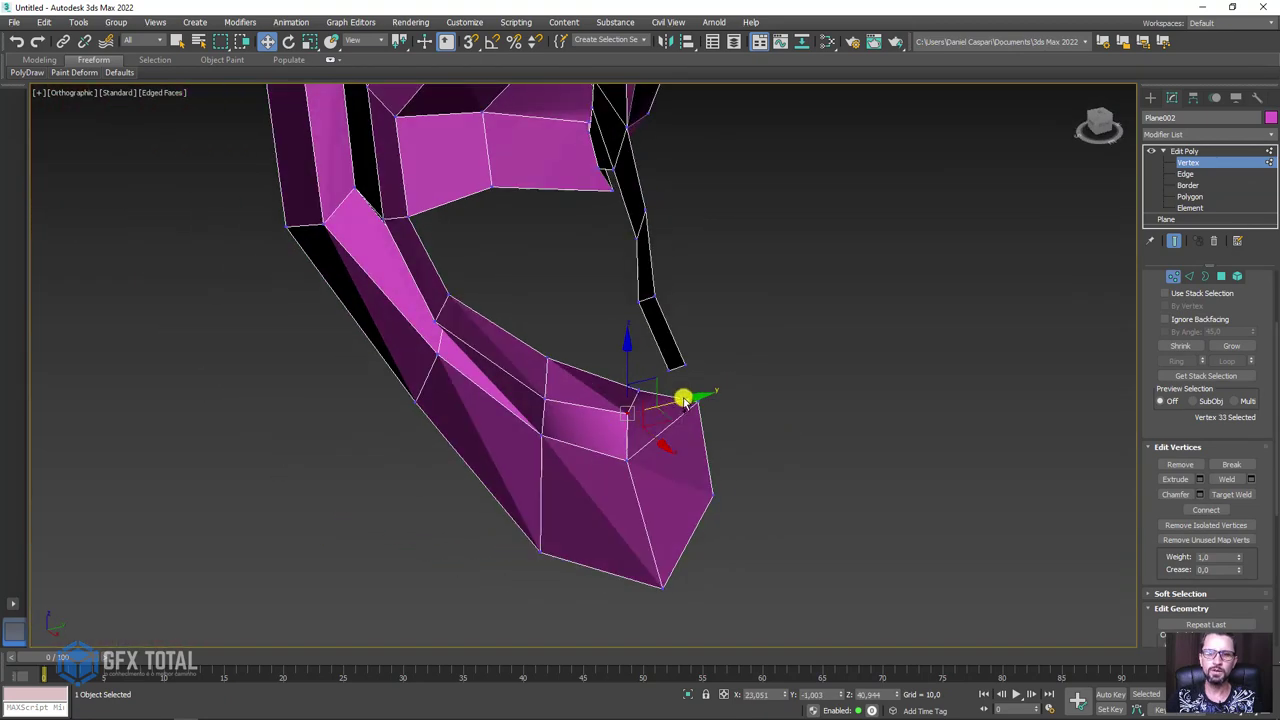
{"action": "left_click", "coordinate": [638, 389]}
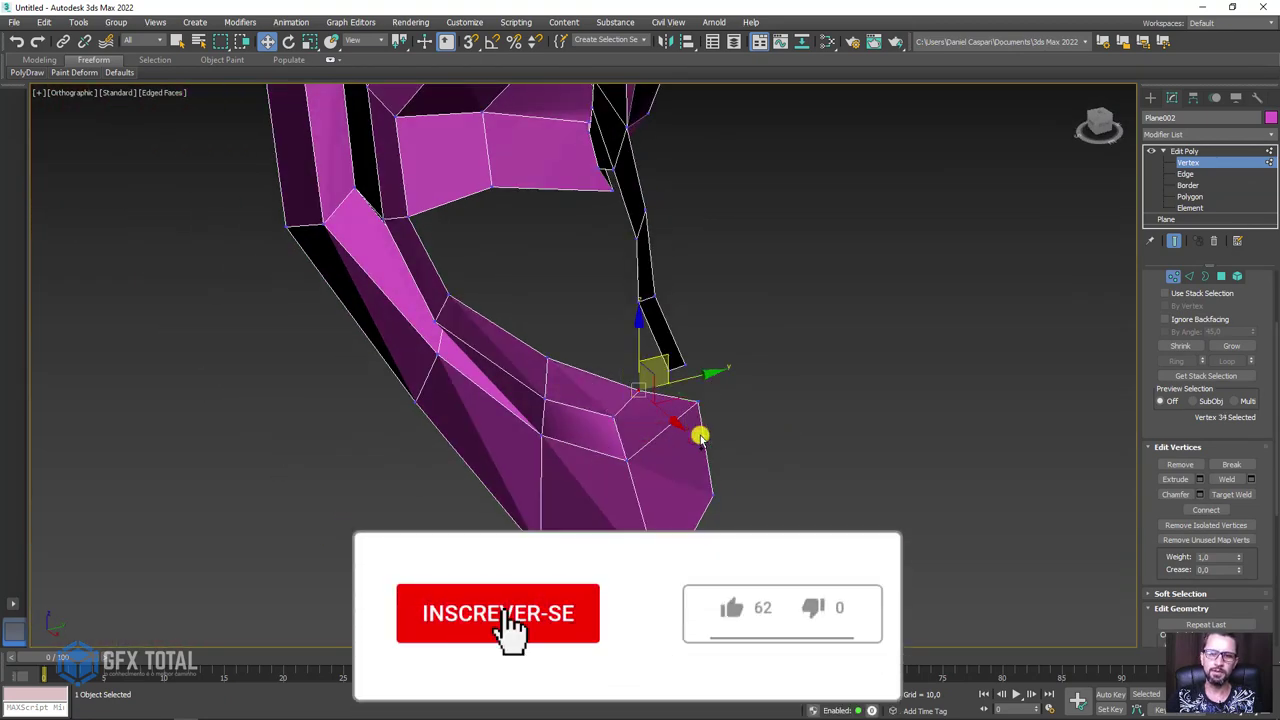
{"action": "key", "text": "f"}
{"action": "scroll", "coordinate": [591, 391], "scroll_direction": "up", "scroll_amount": 3}
{"action": "scroll", "coordinate": [594, 393], "scroll_direction": "up", "scroll_amount": 2}
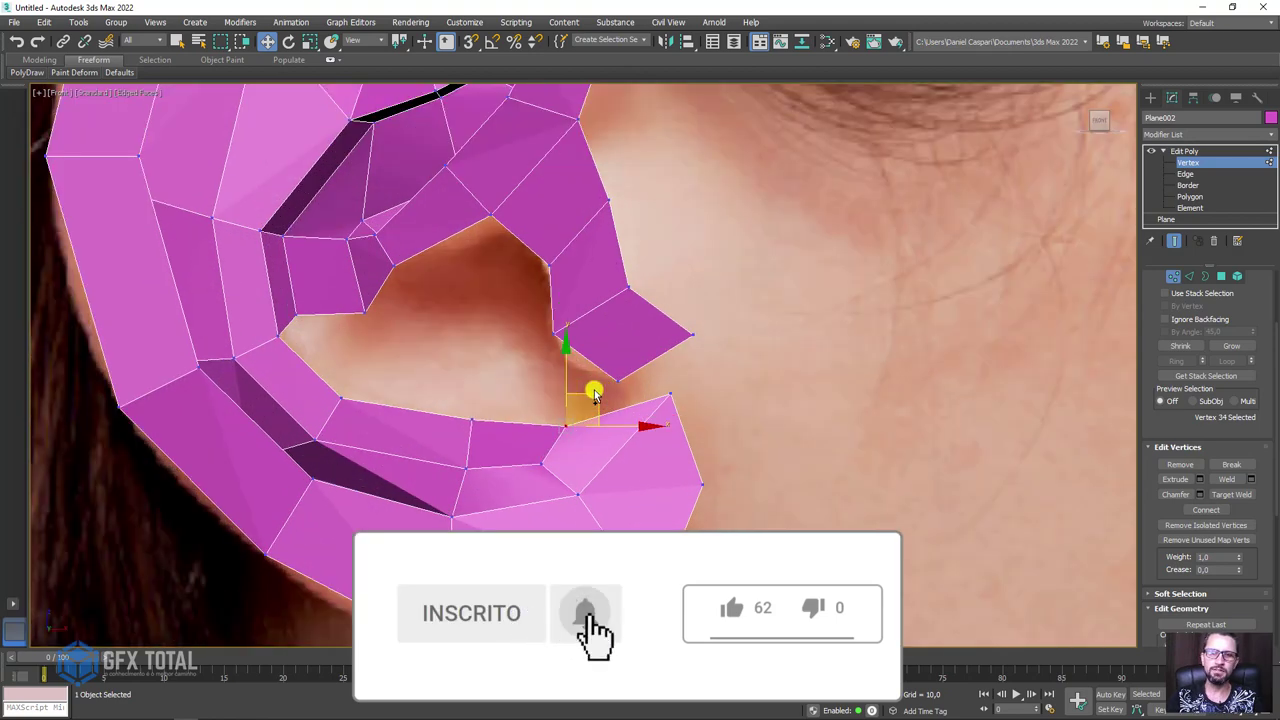
{"action": "left_click", "coordinate": [668, 398]}
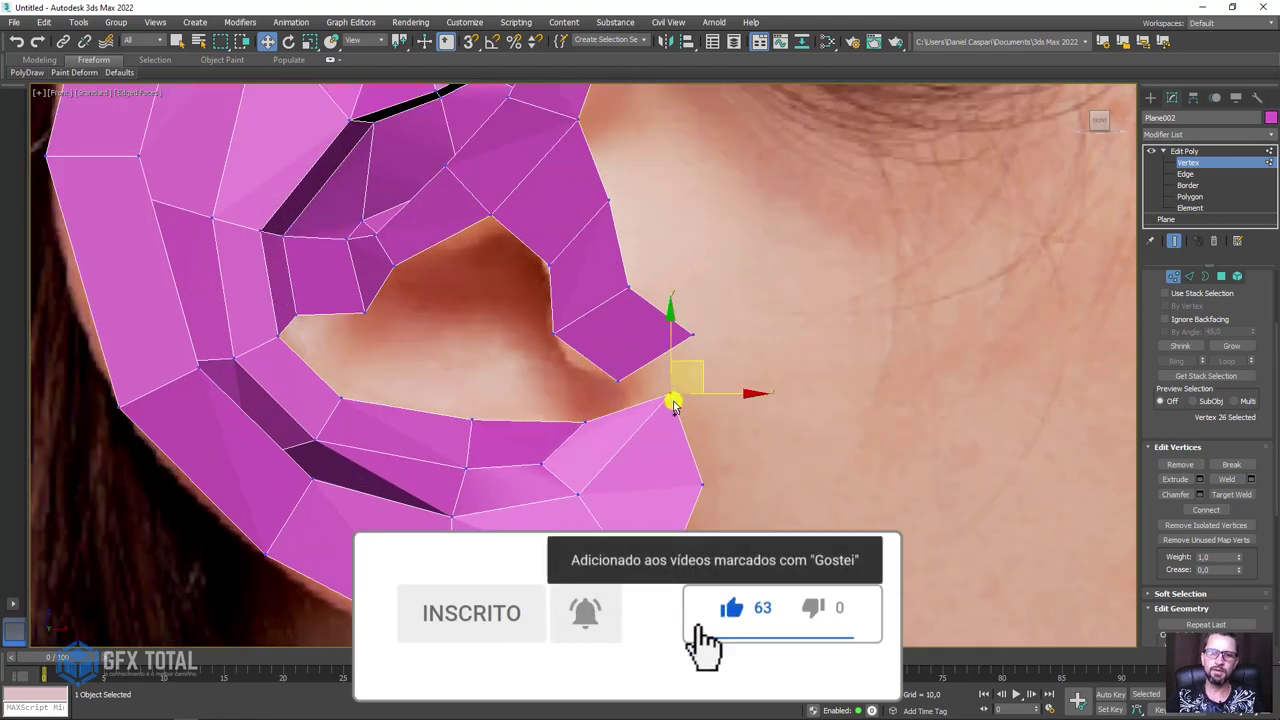
{"action": "left_click_drag", "start_coordinate": [675, 405], "coordinate": [686, 443]}
- Select the inner strip's tip edge and the facing lower-rim edge to join them
{"action": "left_click", "coordinate": [1189, 277]}
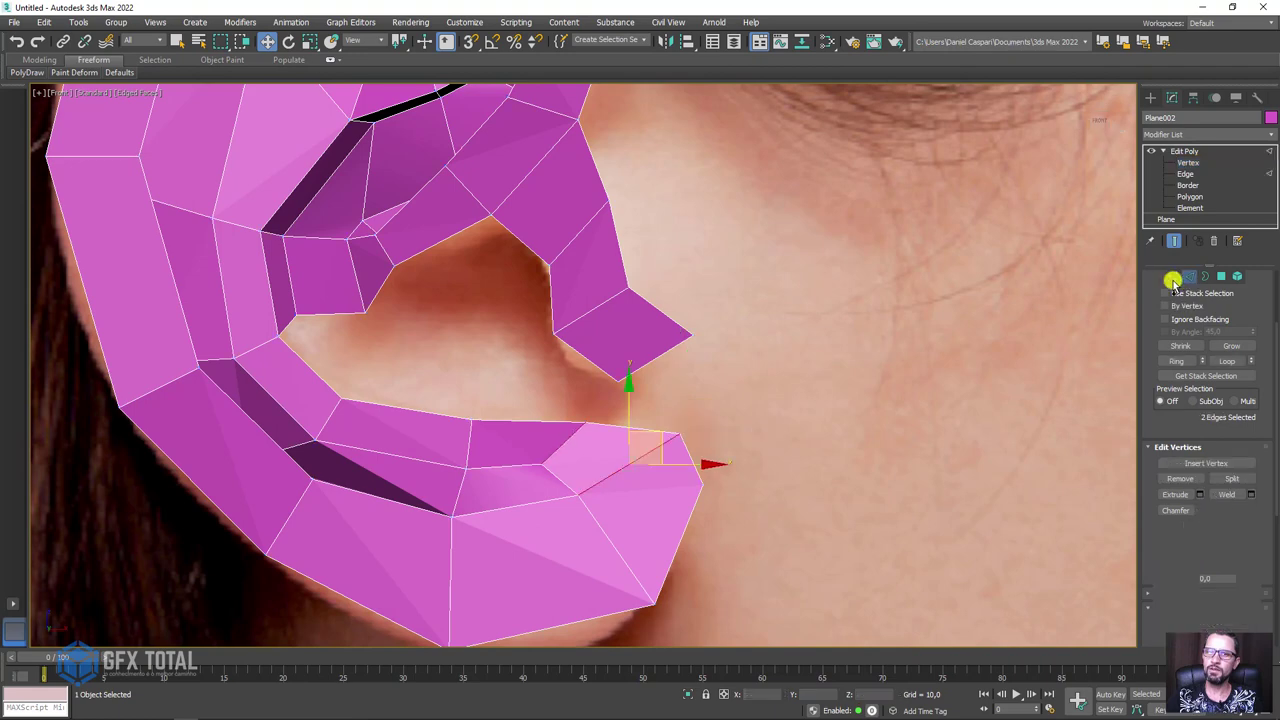
{"action": "left_click", "coordinate": [650, 375]}
{"action": "left_click", "coordinate": [636, 428], "text": "ctrl"}
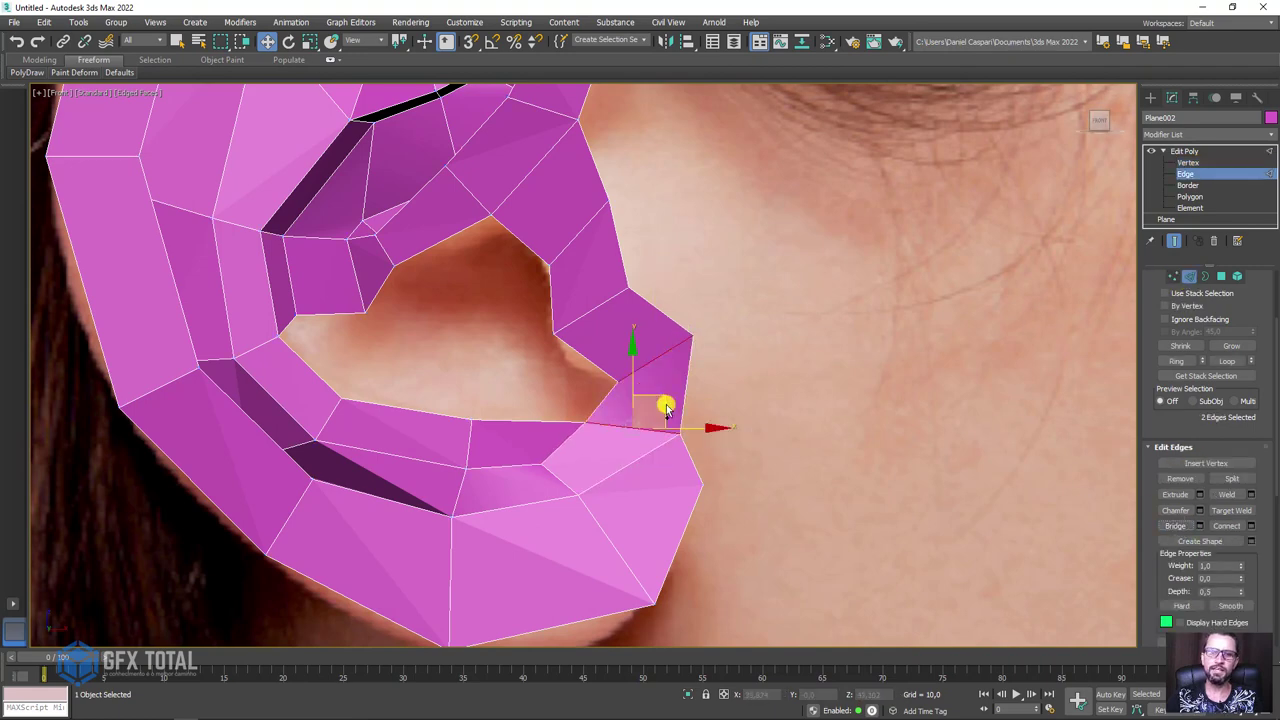
{"action": "middle_click_drag", "start_coordinate": [663, 409], "coordinate": [876, 435]}
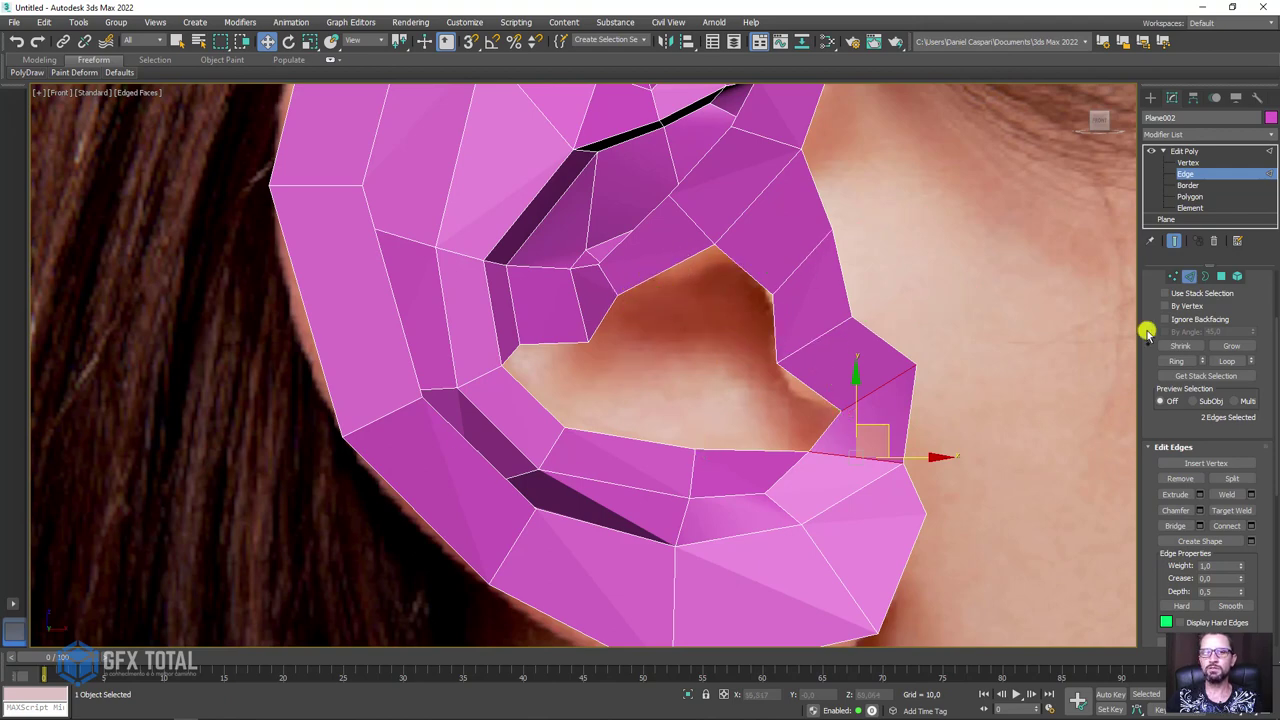
- Select three edges along the top of the ear's inner opening
{"action": "left_click", "coordinate": [609, 318]}
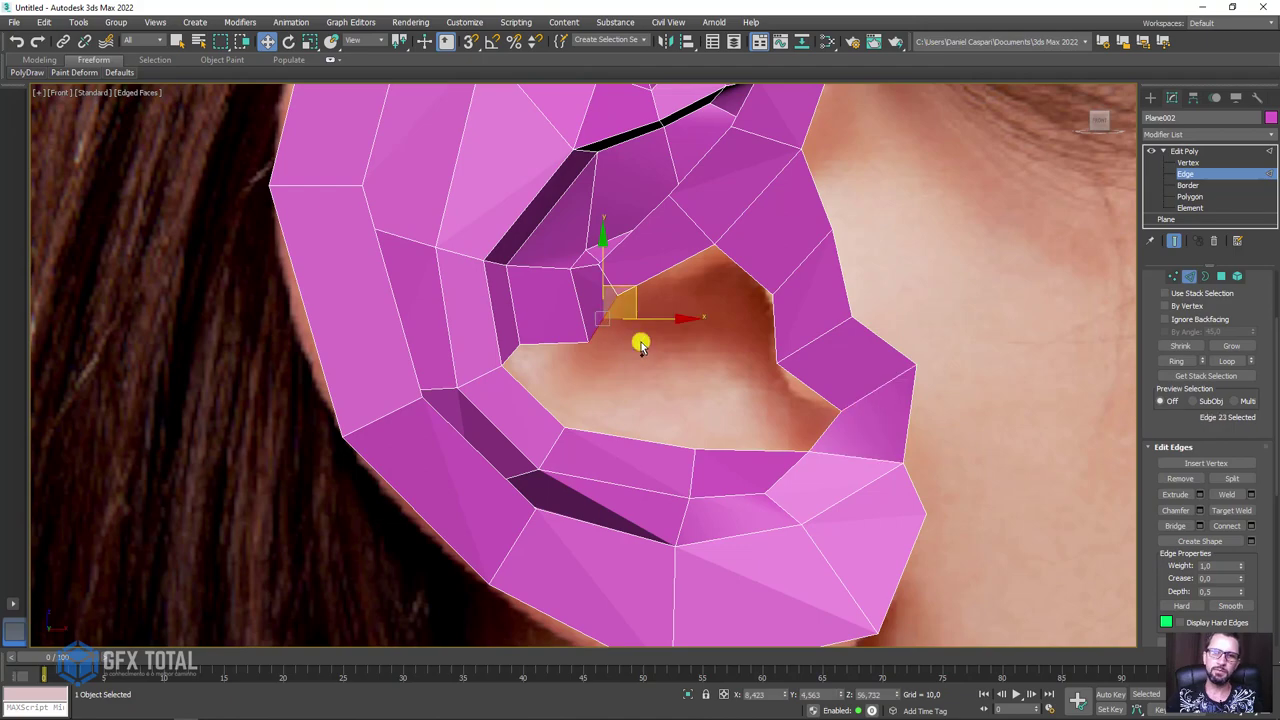
{"action": "left_click", "coordinate": [645, 282]}
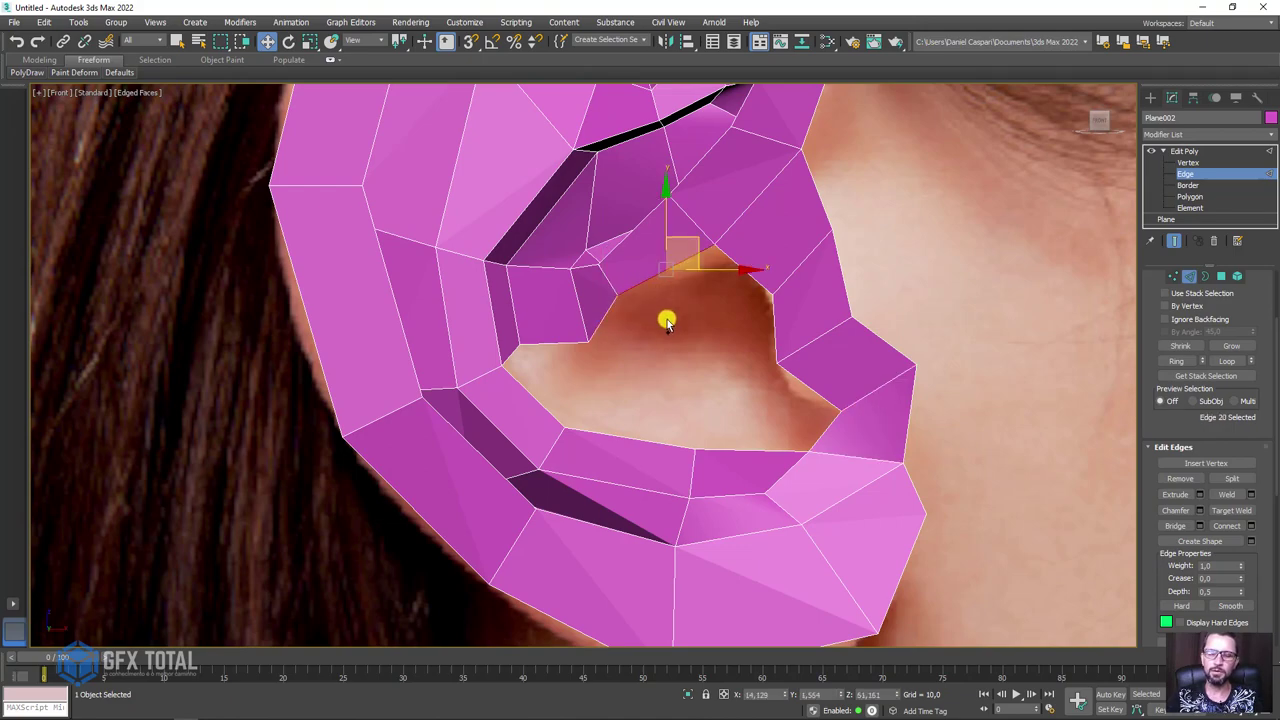
{"action": "middle_click_drag", "start_coordinate": [667, 321], "coordinate": [589, 326], "text": "alt"}
{"action": "mouse_move", "coordinate": [726, 291]}
{"action": "middle_mouse_down", "text": "alt"}
{"action": "mouse_move", "coordinate": [737, 269]}
{"action": "mouse_move", "coordinate": [723, 328]}
{"action": "middle_mouse_up", "text": "alt"}
{"action": "left_click", "coordinate": [746, 260], "text": "ctrl"}
{"action": "left_click", "coordinate": [772, 305], "text": "ctrl"}
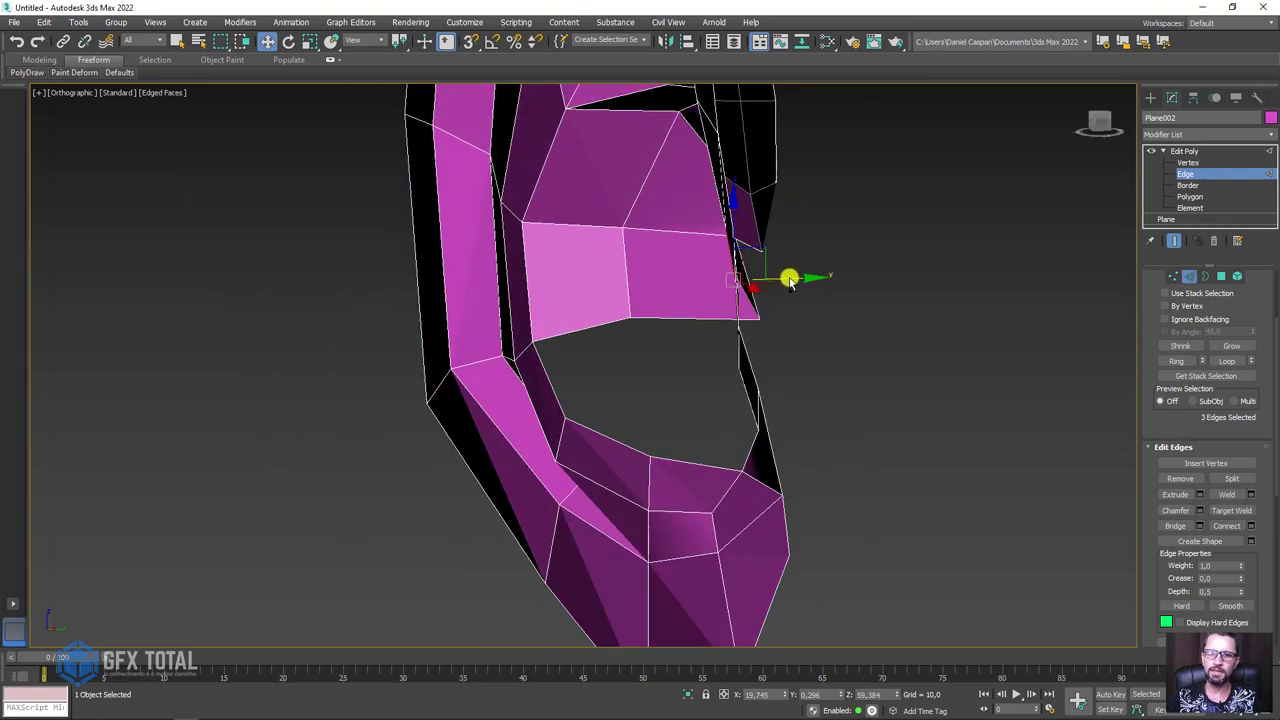
{"action": "mouse_move", "coordinate": [790, 281]}
{"action": "middle_mouse_down", "text": "alt"}
{"action": "mouse_move", "coordinate": [846, 286]}
{"action": "mouse_move", "coordinate": [806, 291]}
{"action": "mouse_move", "coordinate": [754, 334]}
{"action": "mouse_move", "coordinate": [815, 316]}
{"action": "mouse_move", "coordinate": [788, 374]}
{"action": "middle_mouse_up", "text": "alt"}
- Scale and raise the extruded edges slightly, then pick the opening's upper-left corner vertex
{"action": "key", "text": "r"}
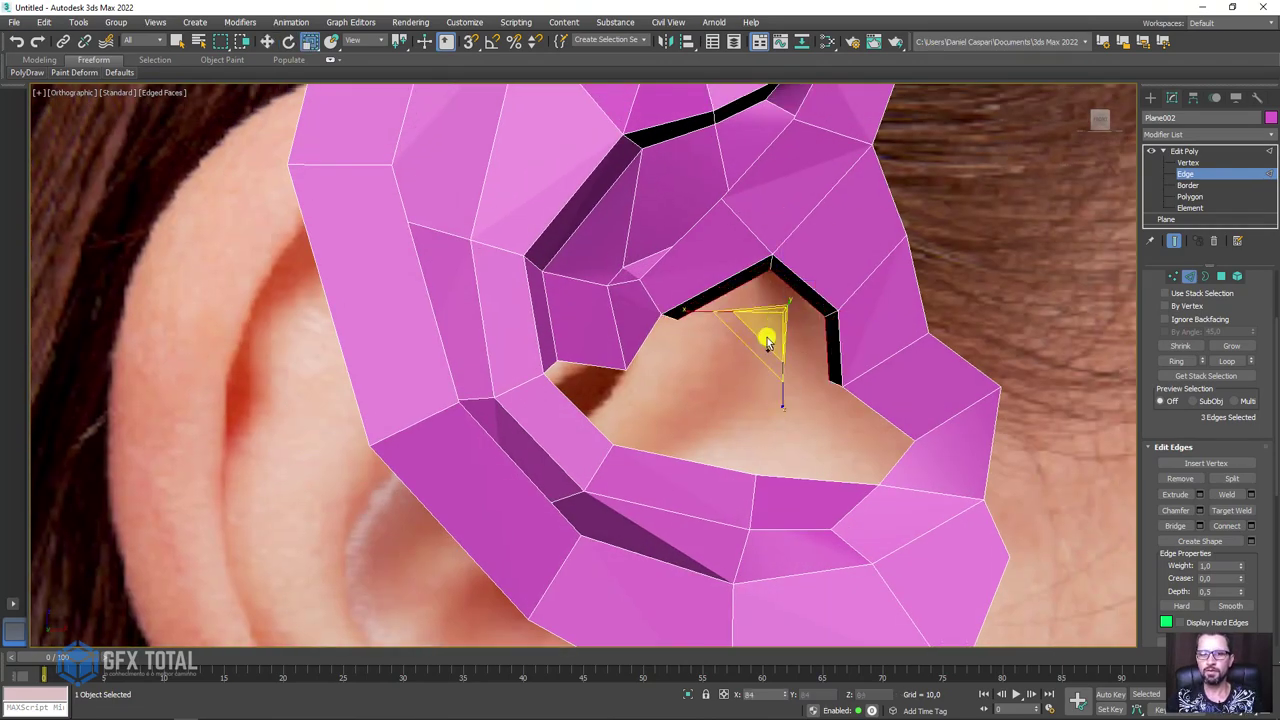
{"action": "key", "text": "w"}
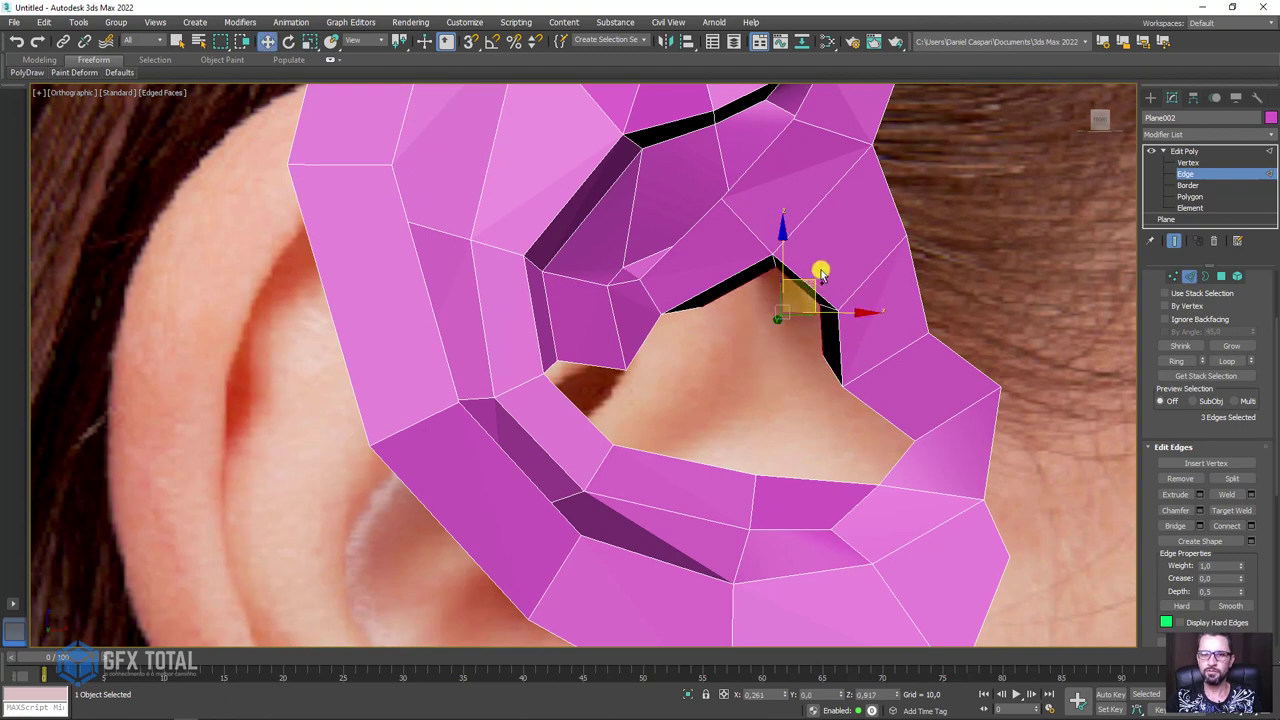
{"action": "left_click_drag", "start_coordinate": [820, 272], "coordinate": [823, 256]}
{"action": "key", "text": "1"}
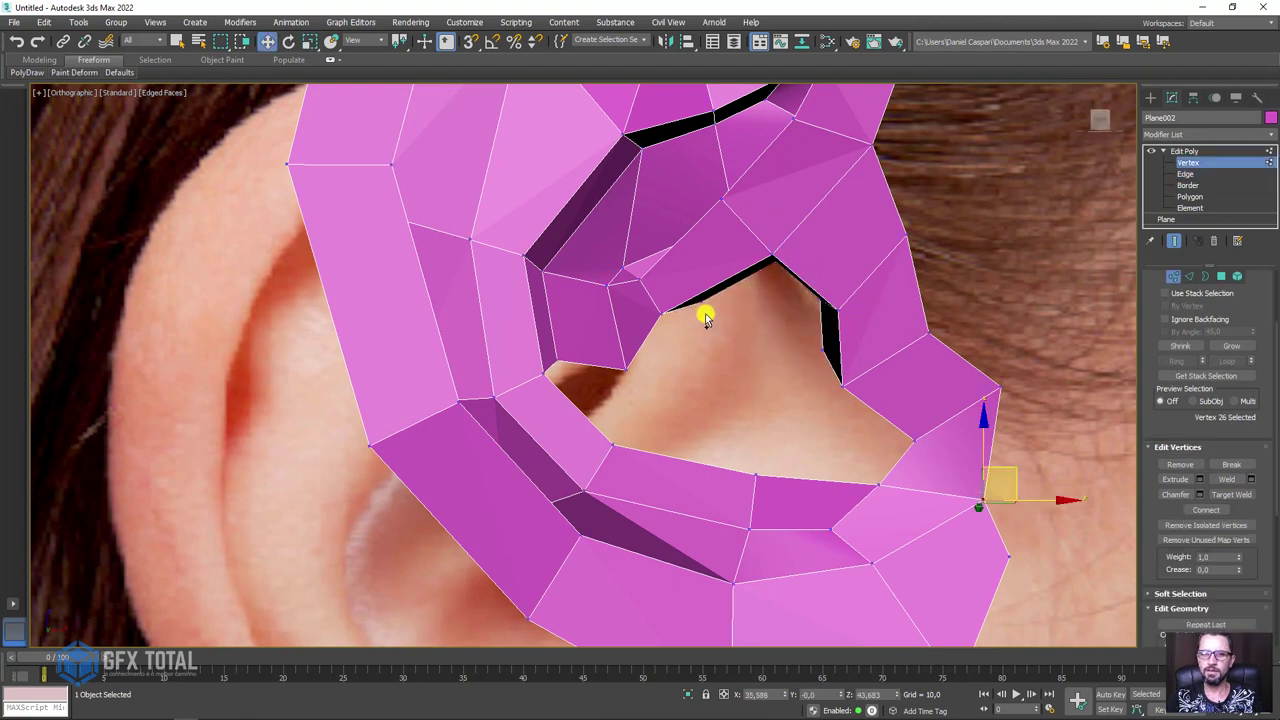
{"action": "left_click", "coordinate": [700, 306]}
{"action": "middle_click_drag", "start_coordinate": [714, 293], "coordinate": [1092, 405], "text": "alt"}
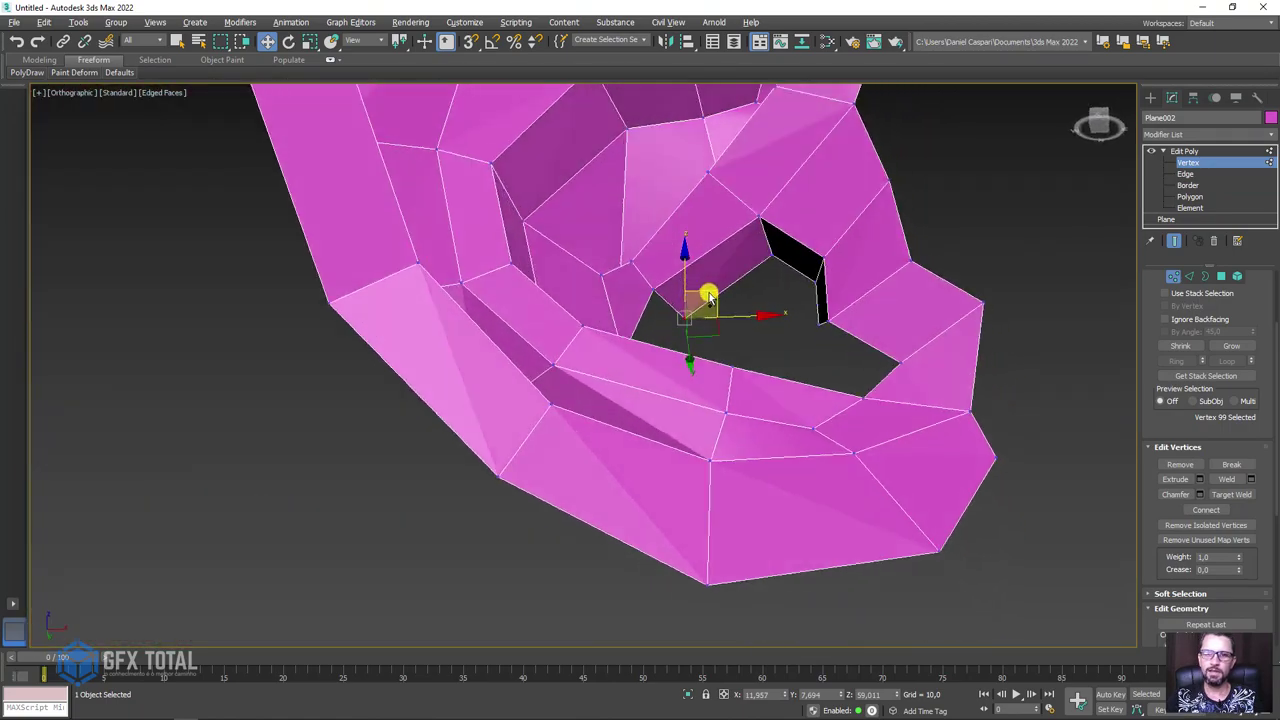
- Target Weld the loose inner corner vertex onto its neighbouring vertex
{"action": "left_click", "coordinate": [1233, 494]}
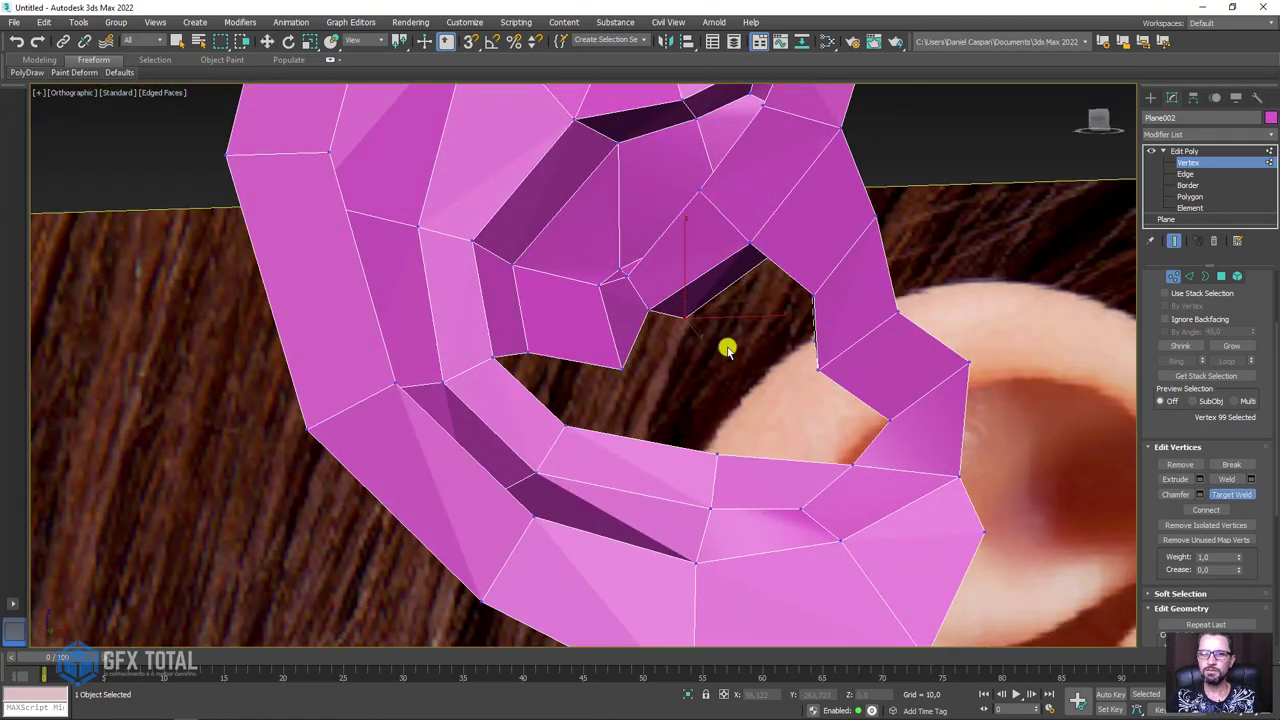
{"action": "left_click", "coordinate": [622, 363]}
{"action": "right_click", "coordinate": [657, 363]}
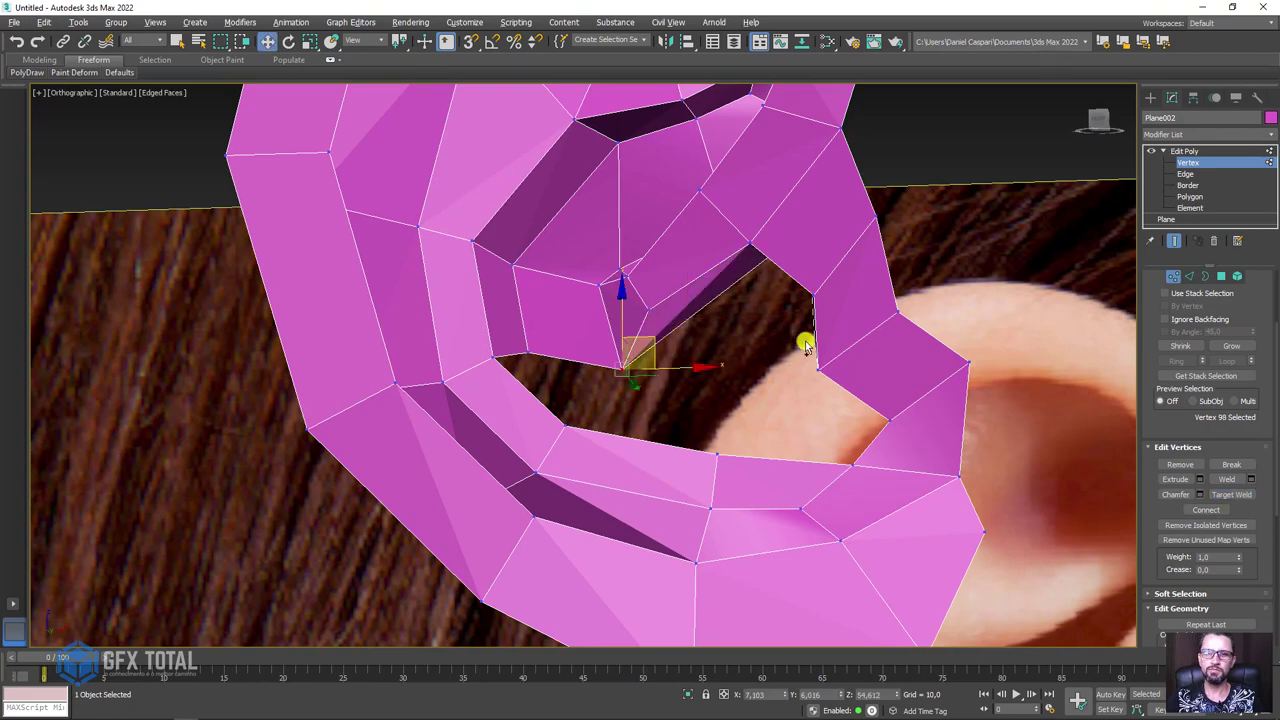
{"action": "mouse_move", "coordinate": [806, 343]}
{"action": "middle_mouse_down", "text": "alt"}
{"action": "mouse_move", "coordinate": [849, 363]}
{"action": "mouse_move", "coordinate": [748, 370]}
{"action": "mouse_move", "coordinate": [760, 317]}
{"action": "mouse_move", "coordinate": [709, 337]}
{"action": "middle_mouse_up", "text": "alt"}
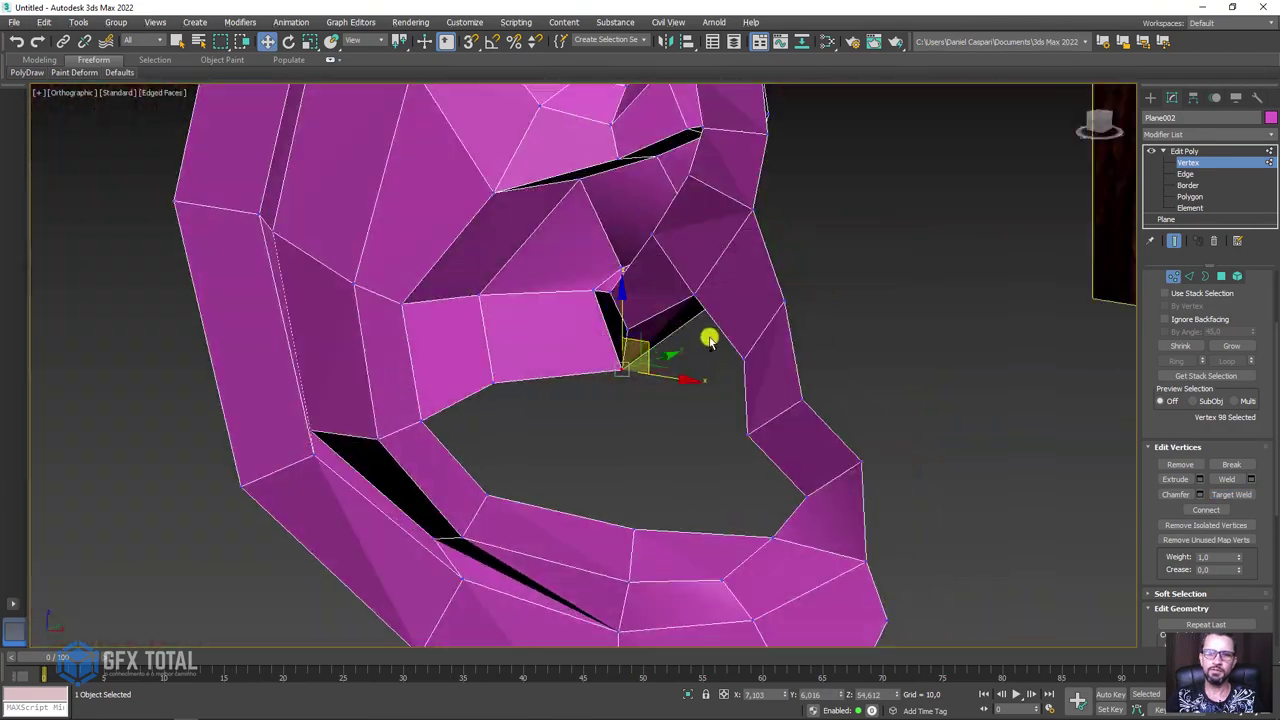
- Select two lower-rim edges inside the opening, flatten them by scaling, and raise them slightly
{"action": "left_click", "coordinate": [1200, 273]}
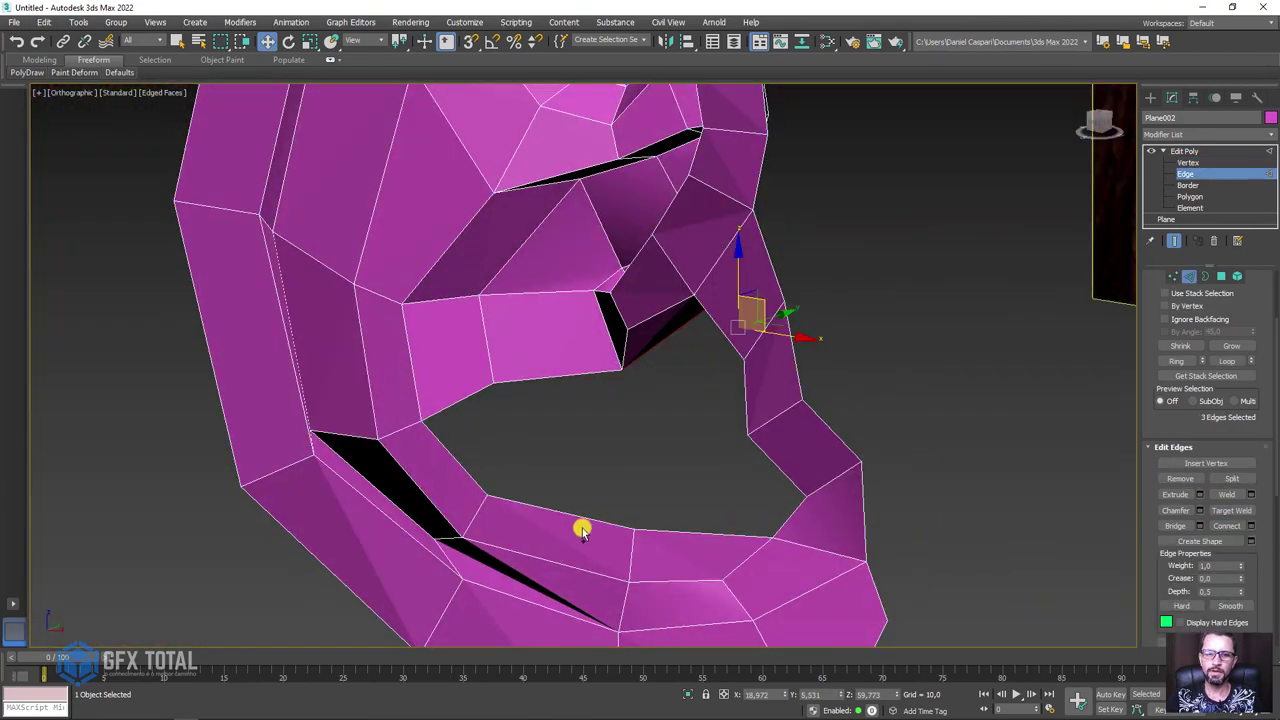
{"action": "left_click", "coordinate": [586, 515]}
{"action": "mouse_move", "coordinate": [651, 537]}
{"action": "middle_mouse_down", "text": "alt"}
{"action": "mouse_move", "coordinate": [709, 503]}
{"action": "mouse_move", "coordinate": [686, 506]}
{"action": "middle_mouse_up", "text": "alt"}
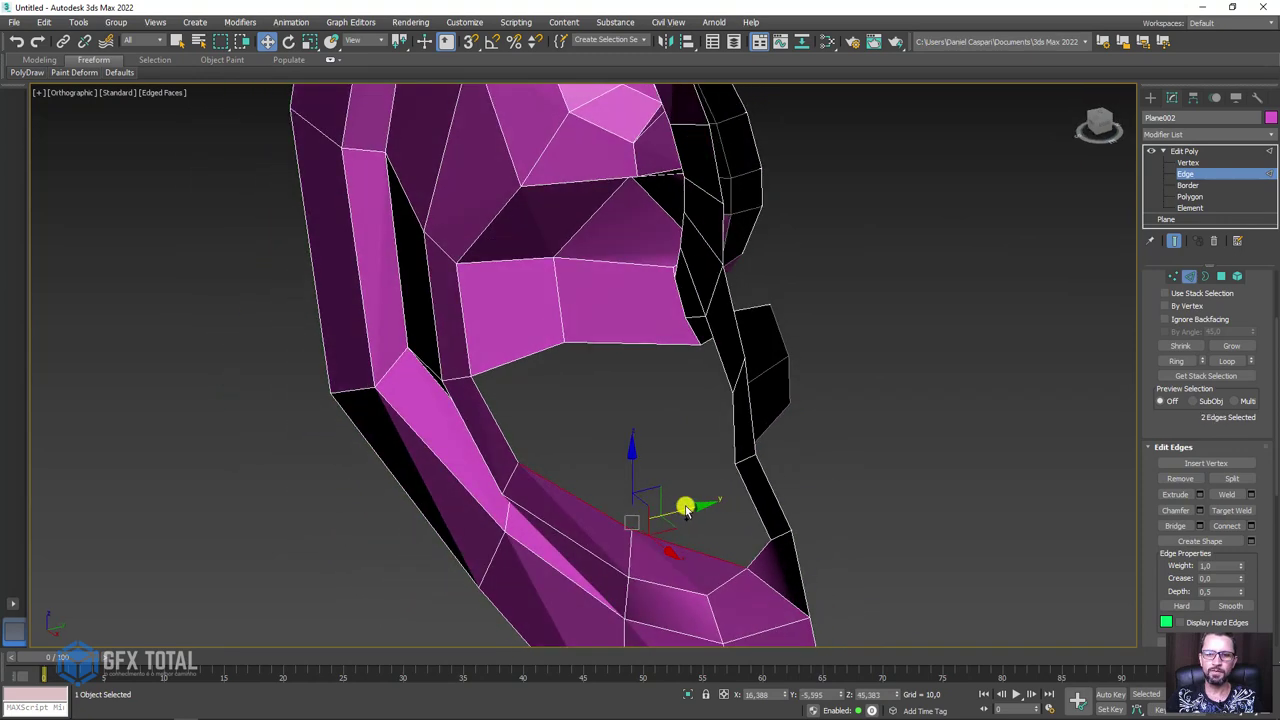
{"action": "left_click", "coordinate": [734, 494], "text": "ctrl"}
{"action": "key", "text": "r"}
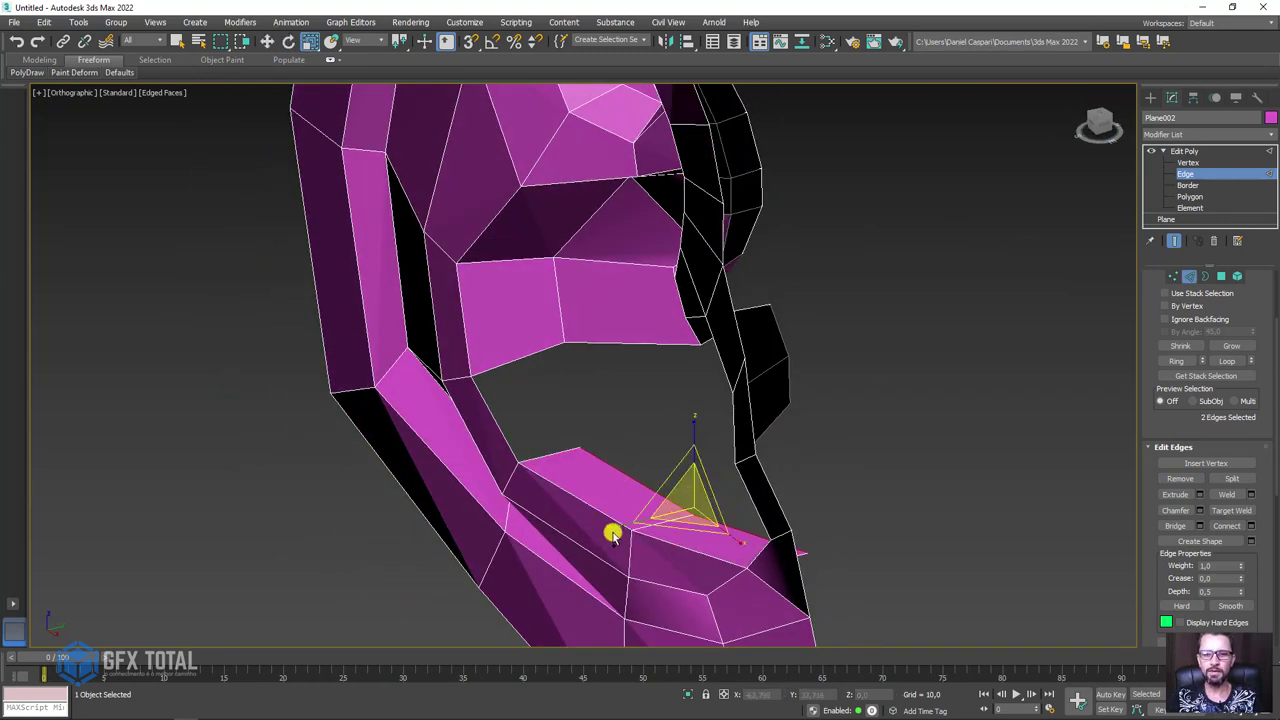
{"action": "left_click_drag", "start_coordinate": [611, 528], "coordinate": [690, 521]}
{"action": "key", "text": "w"}
{"action": "mouse_move", "coordinate": [690, 521]}
{"action": "middle_mouse_down", "text": "alt"}
{"action": "mouse_move", "coordinate": [774, 503]}
{"action": "mouse_move", "coordinate": [723, 483]}
{"action": "middle_mouse_up", "text": "alt"}
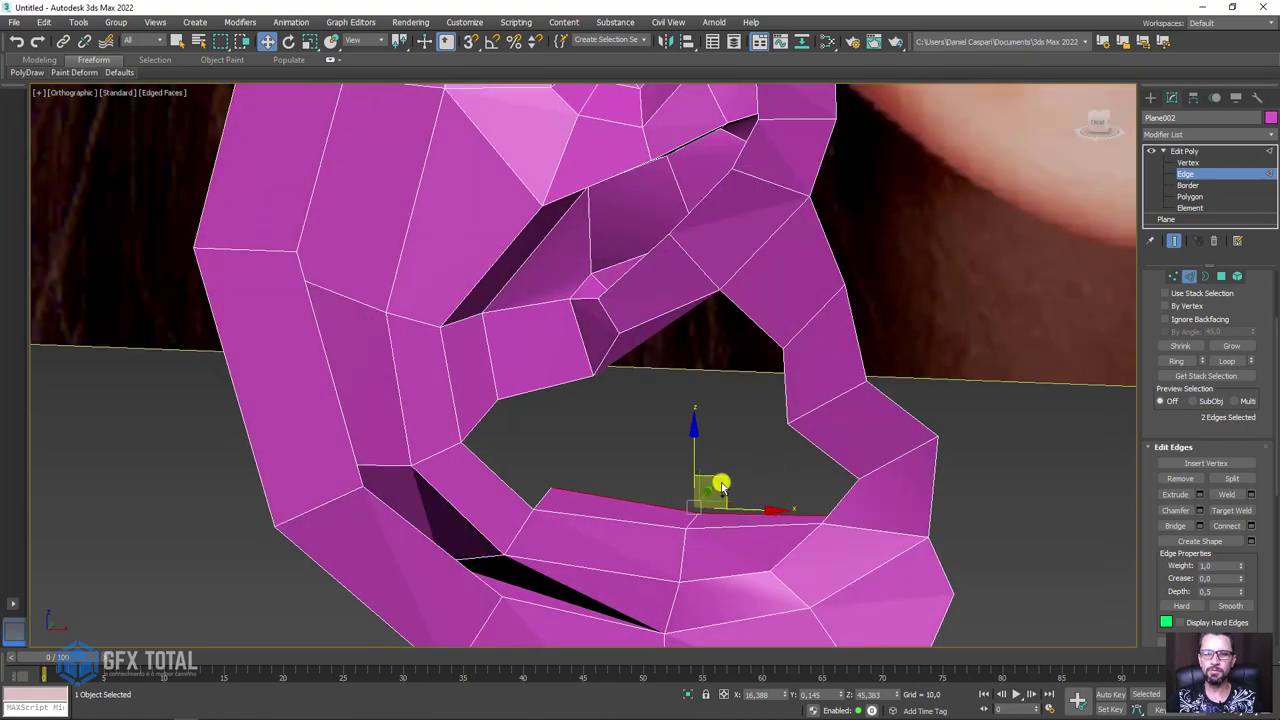
{"action": "key", "text": "e"}
{"action": "key", "text": "w"}
{"action": "left_click_drag", "start_coordinate": [709, 514], "coordinate": [722, 450]}
- Target Weld a stray hole-border edge onto its neighbouring edge
{"action": "key", "text": "f"}
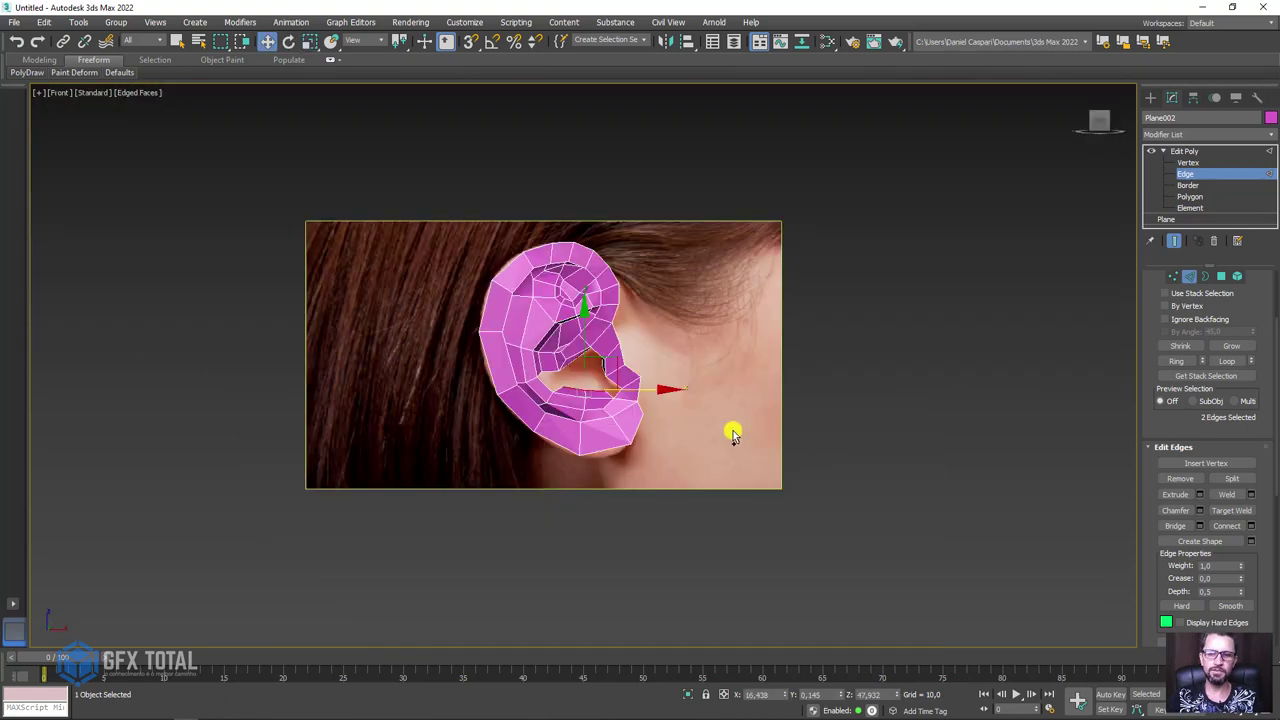
{"action": "scroll", "coordinate": [614, 398], "scroll_direction": "up", "scroll_amount": 4}
{"action": "scroll", "coordinate": [614, 398], "scroll_direction": "up", "scroll_amount": 3}
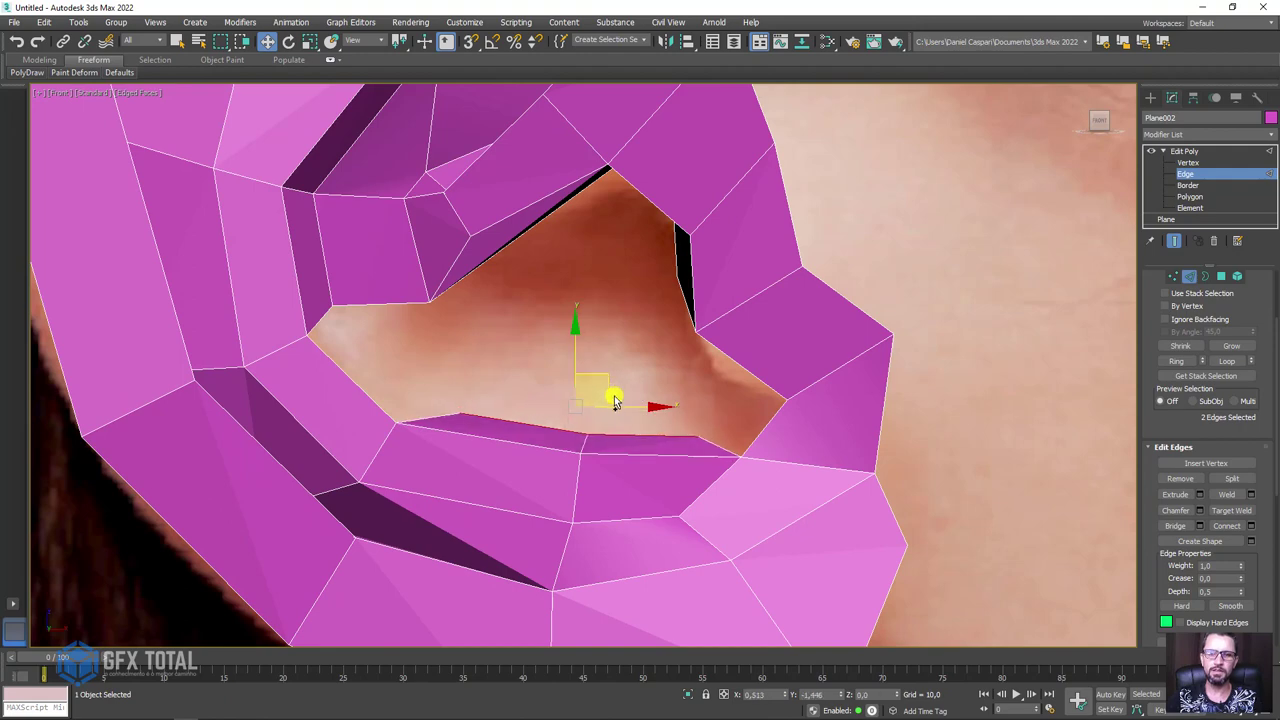
{"action": "scroll", "coordinate": [741, 412], "scroll_direction": "down", "scroll_amount": 4}
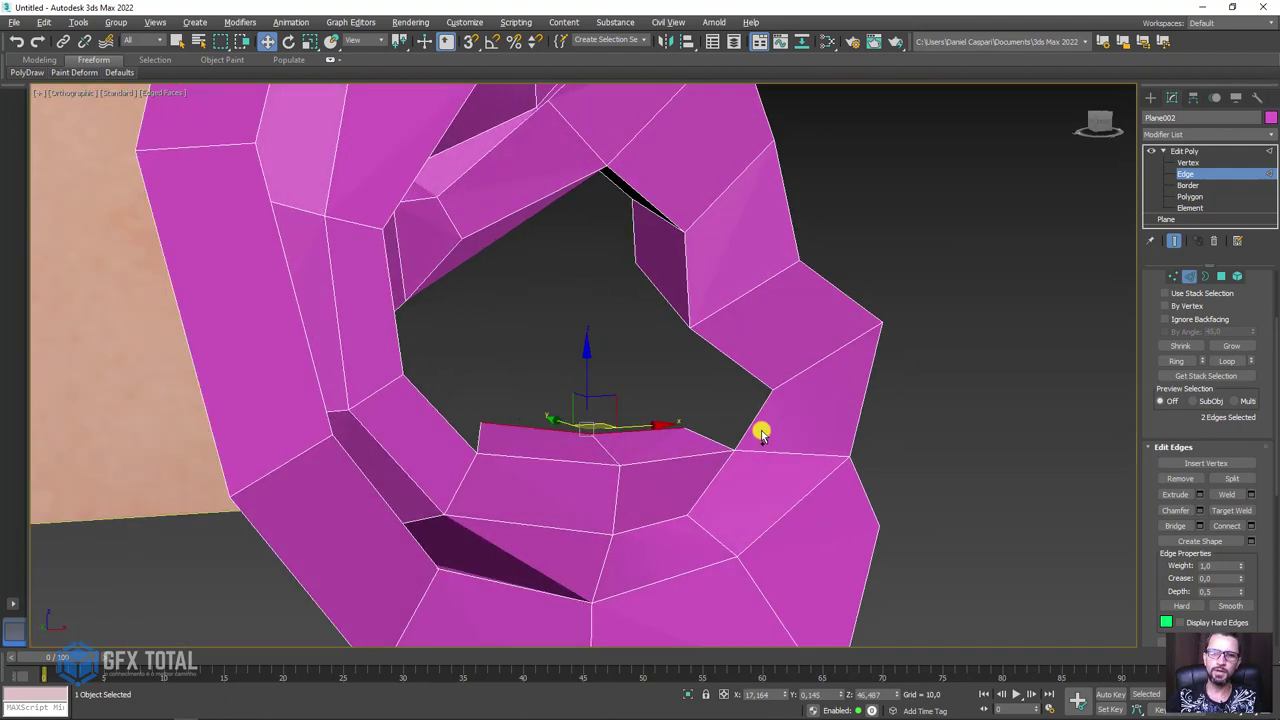
{"action": "middle_click_drag", "start_coordinate": [771, 423], "coordinate": [725, 328], "text": "alt"}
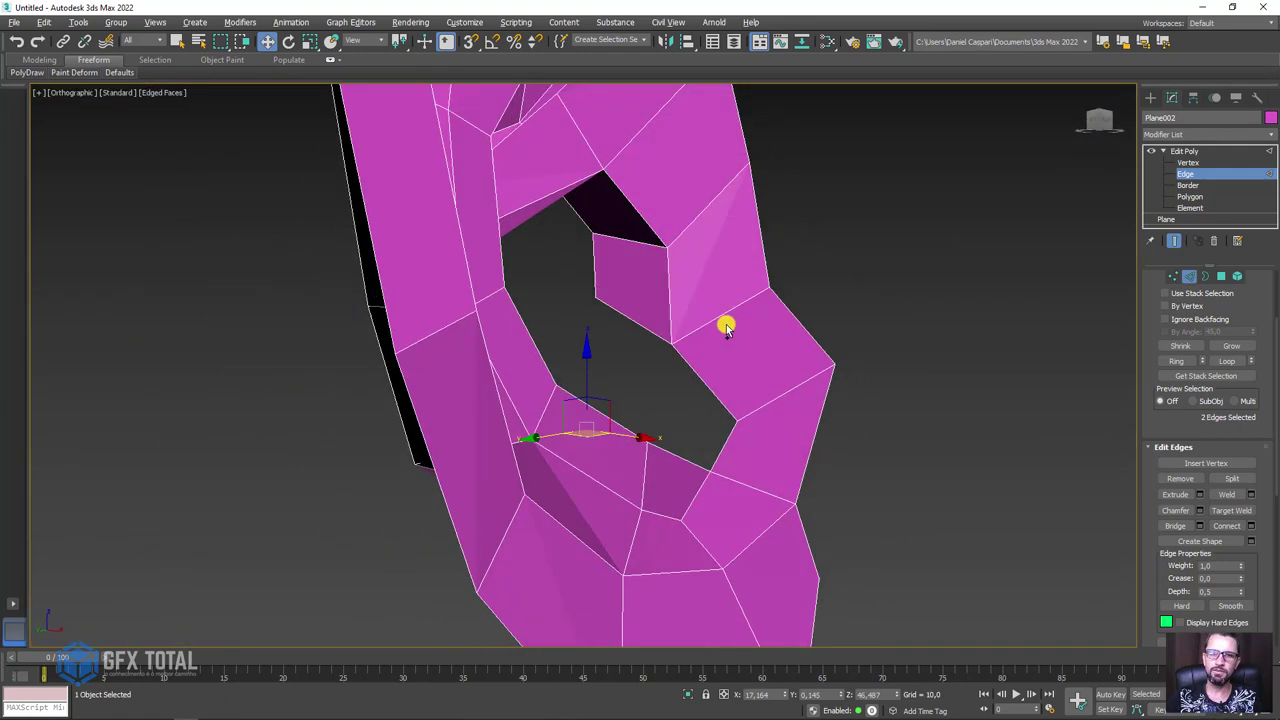
{"action": "left_click", "coordinate": [699, 377]}
{"action": "middle_click_drag", "start_coordinate": [763, 403], "coordinate": [770, 438], "text": "alt"}
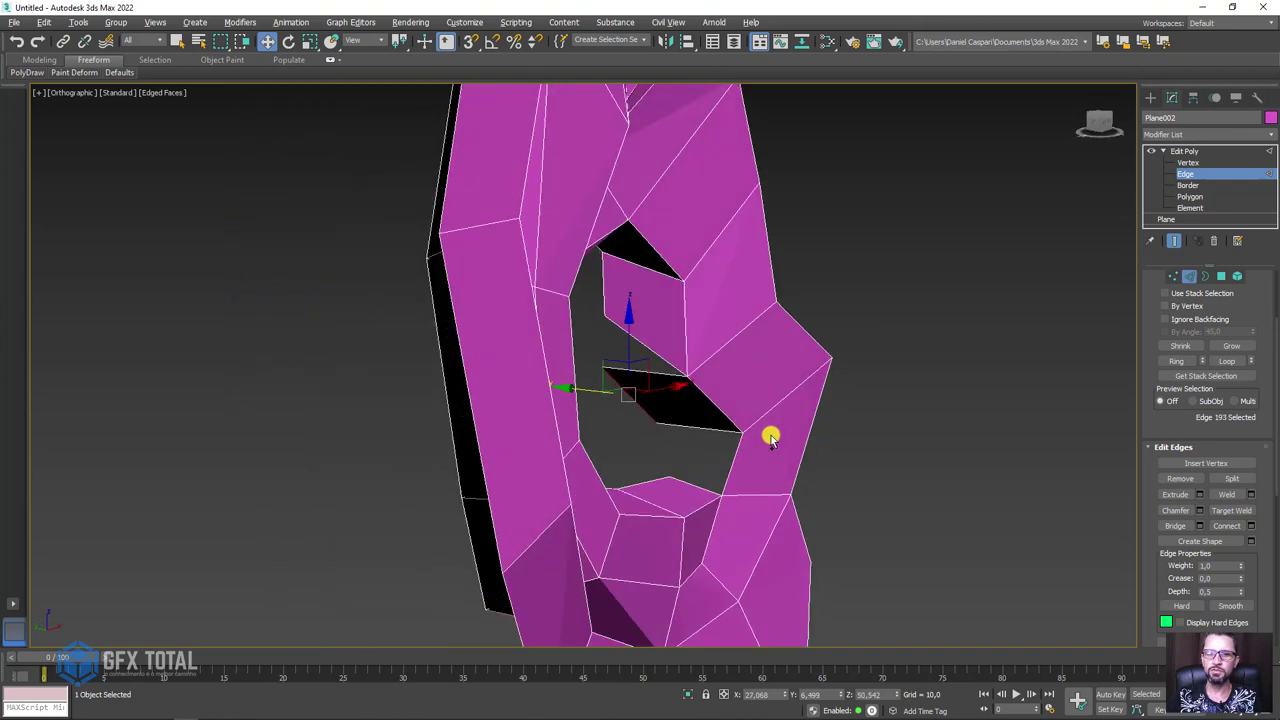
{"action": "left_click", "coordinate": [1231, 511]}
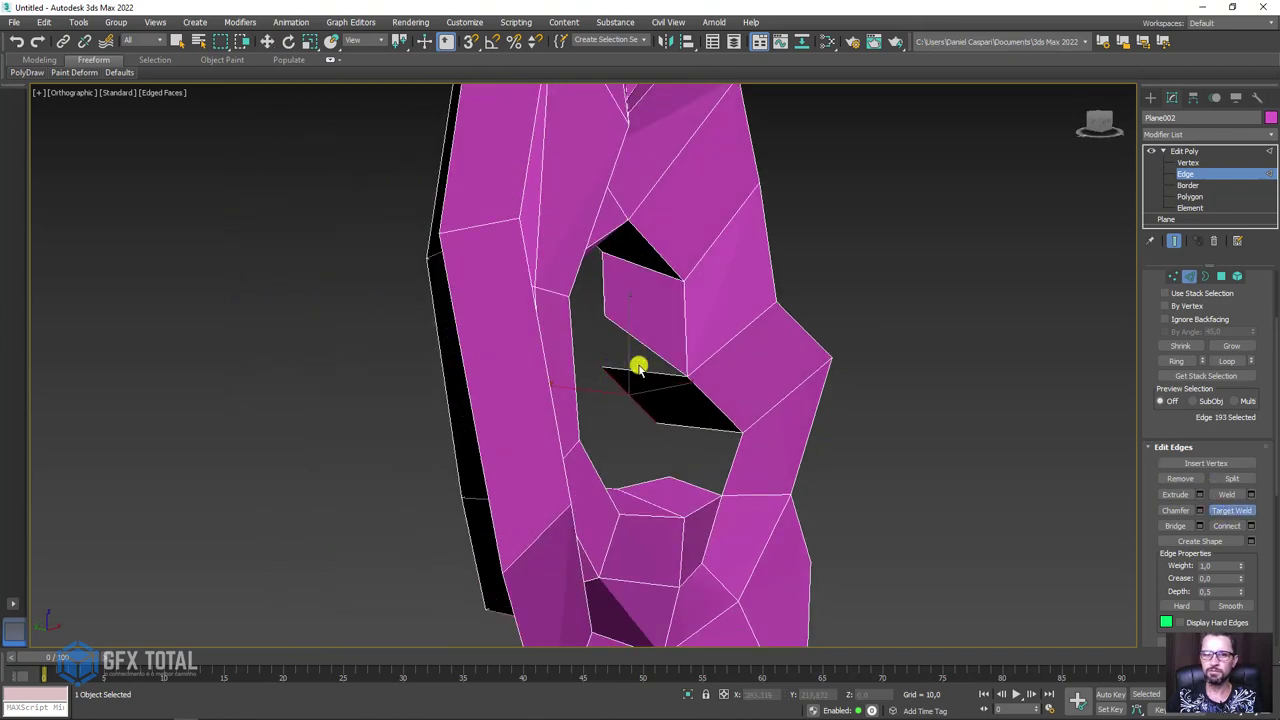
{"action": "left_click", "coordinate": [636, 368]}
{"action": "middle_click_drag", "start_coordinate": [720, 429], "coordinate": [714, 443], "text": "alt"}
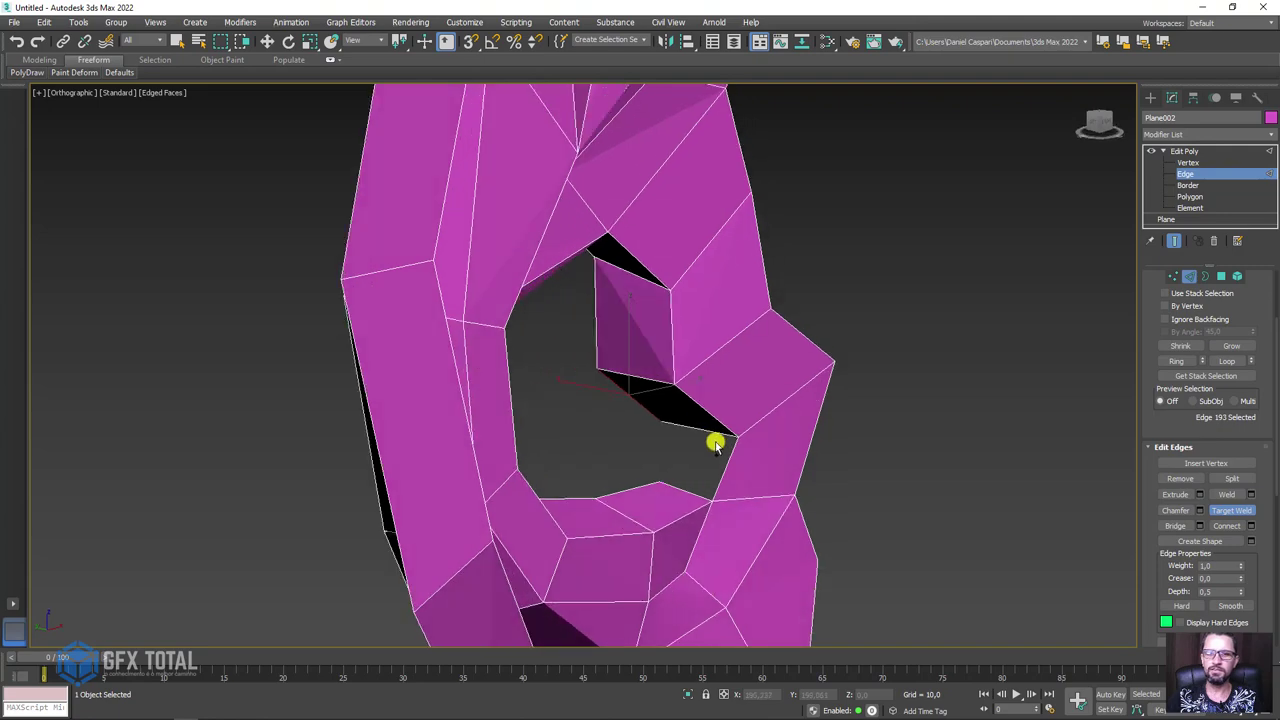
{"action": "right_click", "coordinate": [714, 443]}
- Bridge two gaps around the inner opening with new faces between edge pairs
{"action": "left_click", "coordinate": [683, 492], "text": "ctrl"}
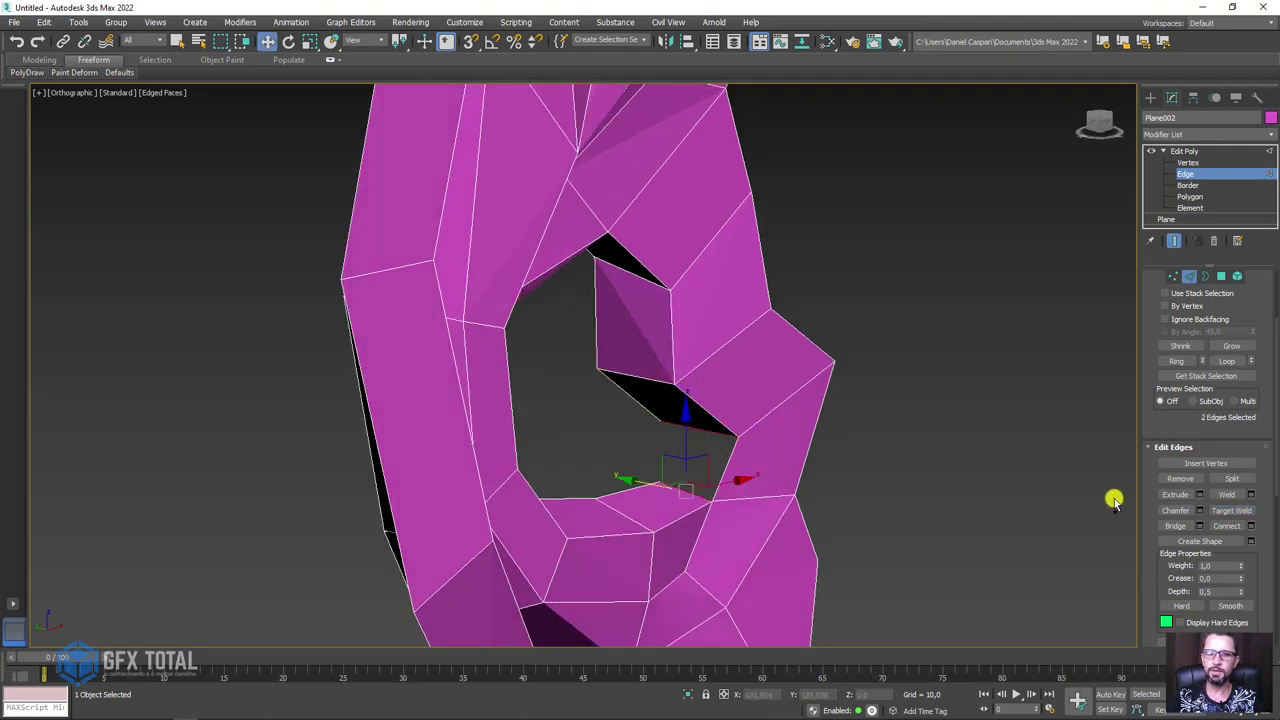
{"action": "left_click", "coordinate": [1171, 527]}
{"action": "mouse_move", "coordinate": [786, 428]}
{"action": "middle_mouse_down", "text": "alt"}
{"action": "mouse_move", "coordinate": [666, 417]}
{"action": "mouse_move", "coordinate": [403, 454]}
{"action": "mouse_move", "coordinate": [415, 370]}
{"action": "middle_mouse_up", "text": "alt"}
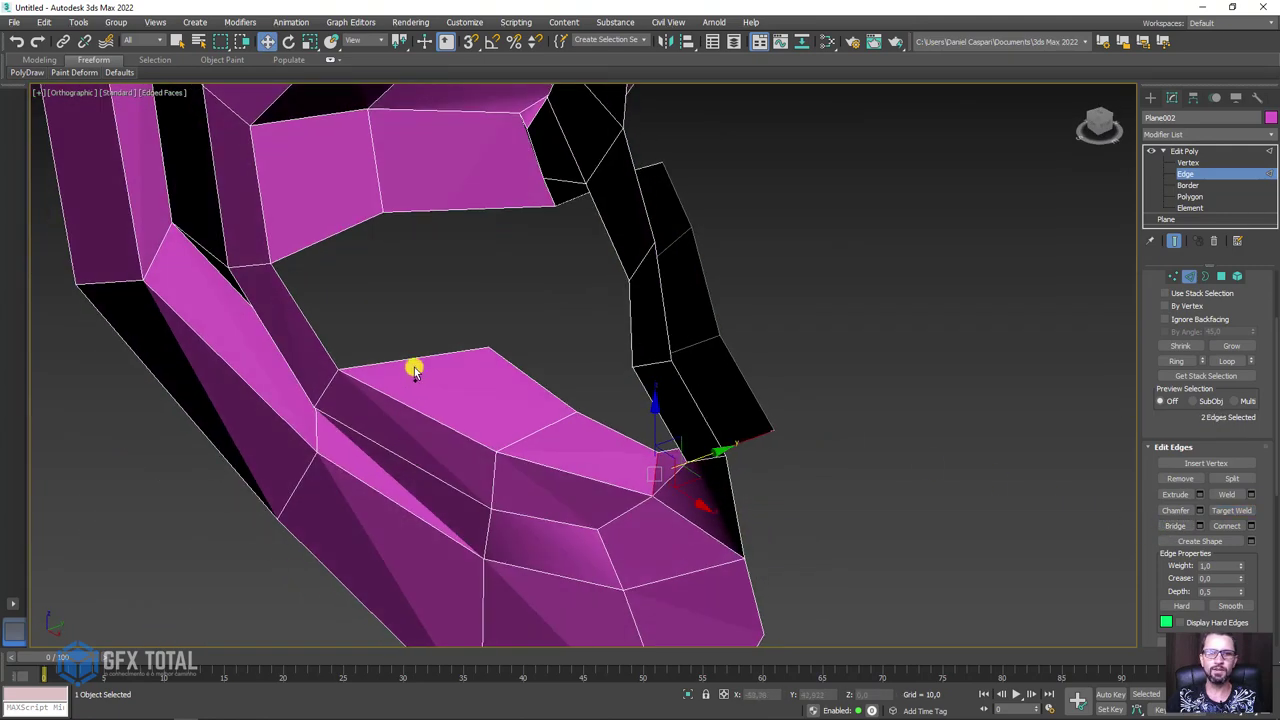
{"action": "left_click", "coordinate": [414, 366]}
{"action": "left_click", "coordinate": [330, 243], "text": "ctrl"}
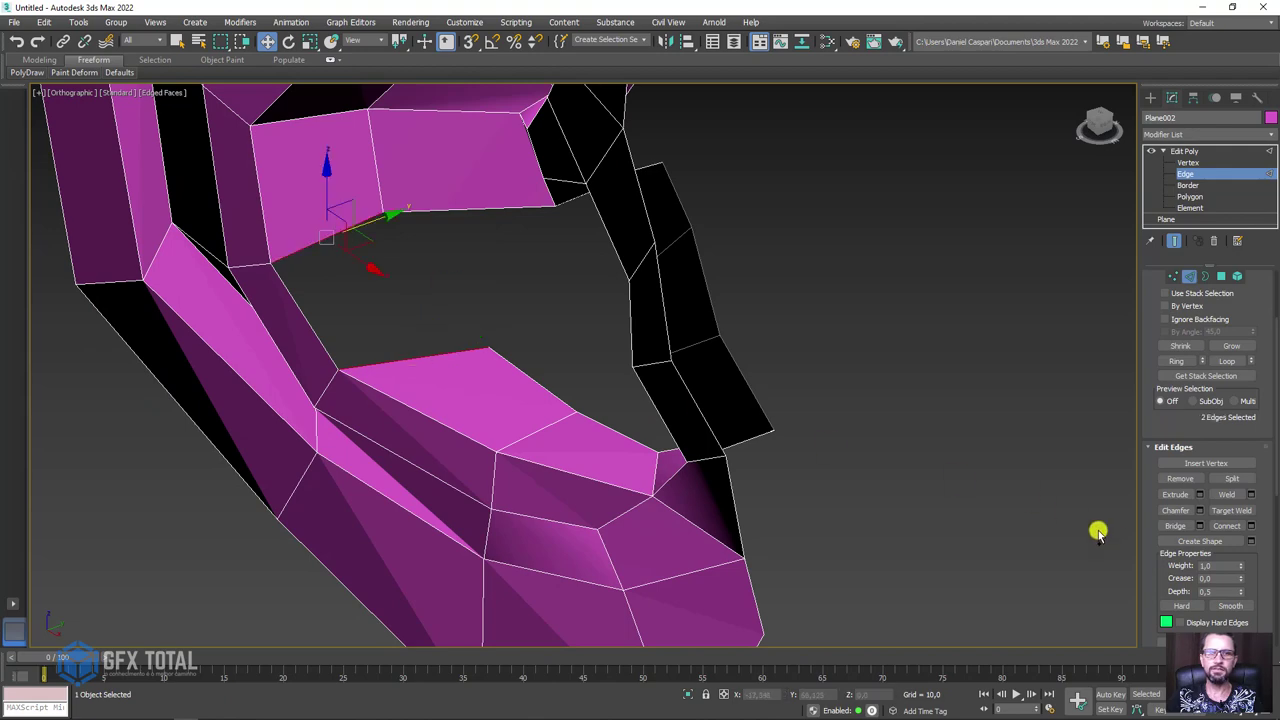
{"action": "left_click", "coordinate": [1171, 527]}
- Extrude two lower opening edges up to the upper border and bridge the remaining gap
{"action": "mouse_move", "coordinate": [557, 391]}
{"action": "middle_mouse_down", "text": "alt"}
{"action": "mouse_move", "coordinate": [620, 371]}
{"action": "mouse_move", "coordinate": [657, 503]}
{"action": "mouse_move", "coordinate": [663, 491]}
{"action": "mouse_move", "coordinate": [486, 423]}
{"action": "middle_mouse_up", "text": "alt"}
{"action": "scroll", "coordinate": [669, 497], "scroll_direction": "up", "scroll_amount": 3}
{"action": "left_click", "coordinate": [557, 463]}
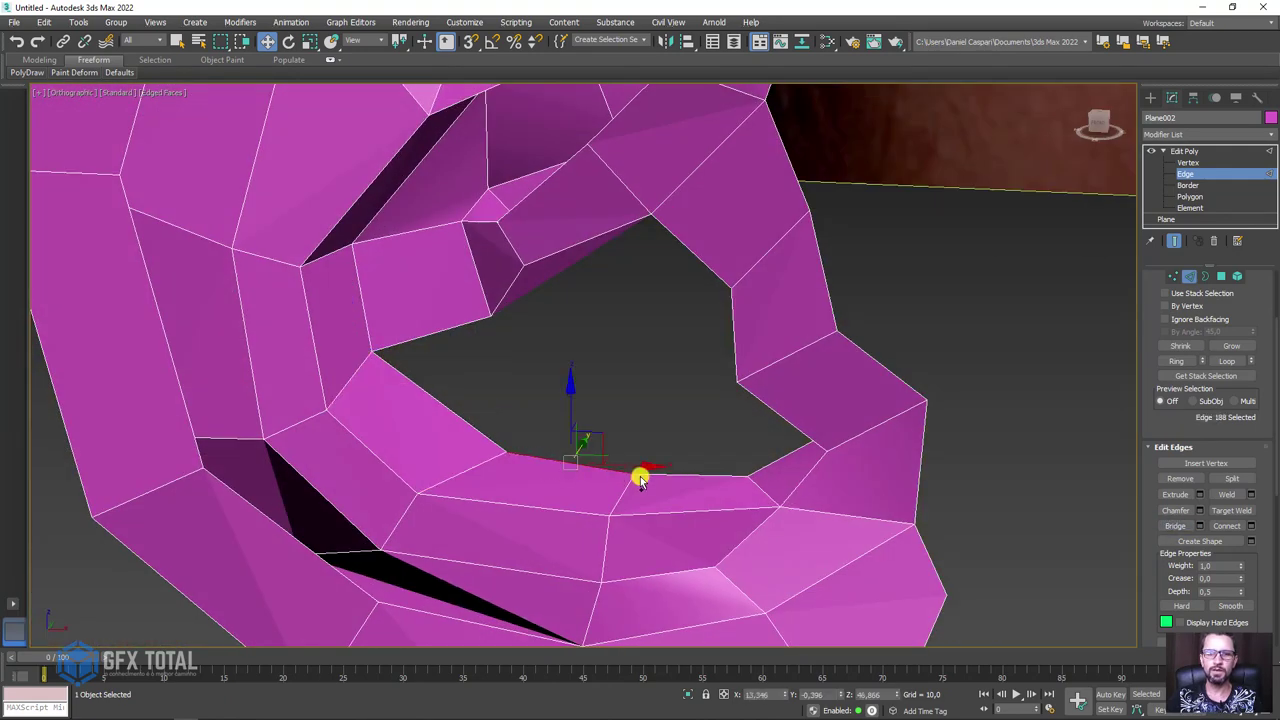
{"action": "left_click", "coordinate": [645, 478], "text": "ctrl"}
{"action": "middle_click_drag", "start_coordinate": [654, 457], "coordinate": [668, 434], "text": "alt"}
{"action": "mouse_move", "coordinate": [668, 434]}
{"action": "left_mouse_down", "text": "shift"}
{"action": "mouse_move", "coordinate": [660, 394]}
{"action": "mouse_move", "coordinate": [634, 451]}
{"action": "left_mouse_up", "text": "shift"}
{"action": "key", "text": "e"}
{"action": "key", "text": "w"}
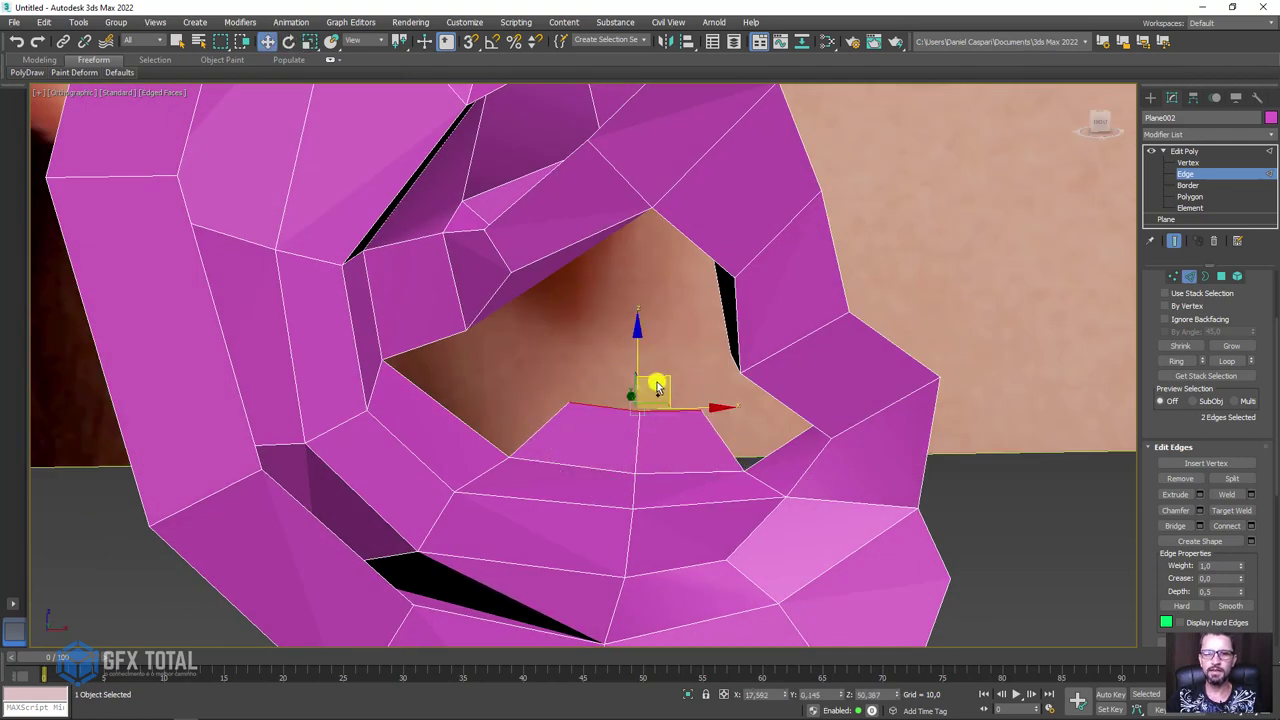
{"action": "mouse_move", "coordinate": [653, 410]}
{"action": "middle_mouse_down", "text": "alt"}
{"action": "mouse_move", "coordinate": [608, 457]}
{"action": "mouse_move", "coordinate": [677, 417]}
{"action": "middle_mouse_up", "text": "alt"}
{"action": "left_click_drag", "start_coordinate": [677, 417], "coordinate": [694, 403]}
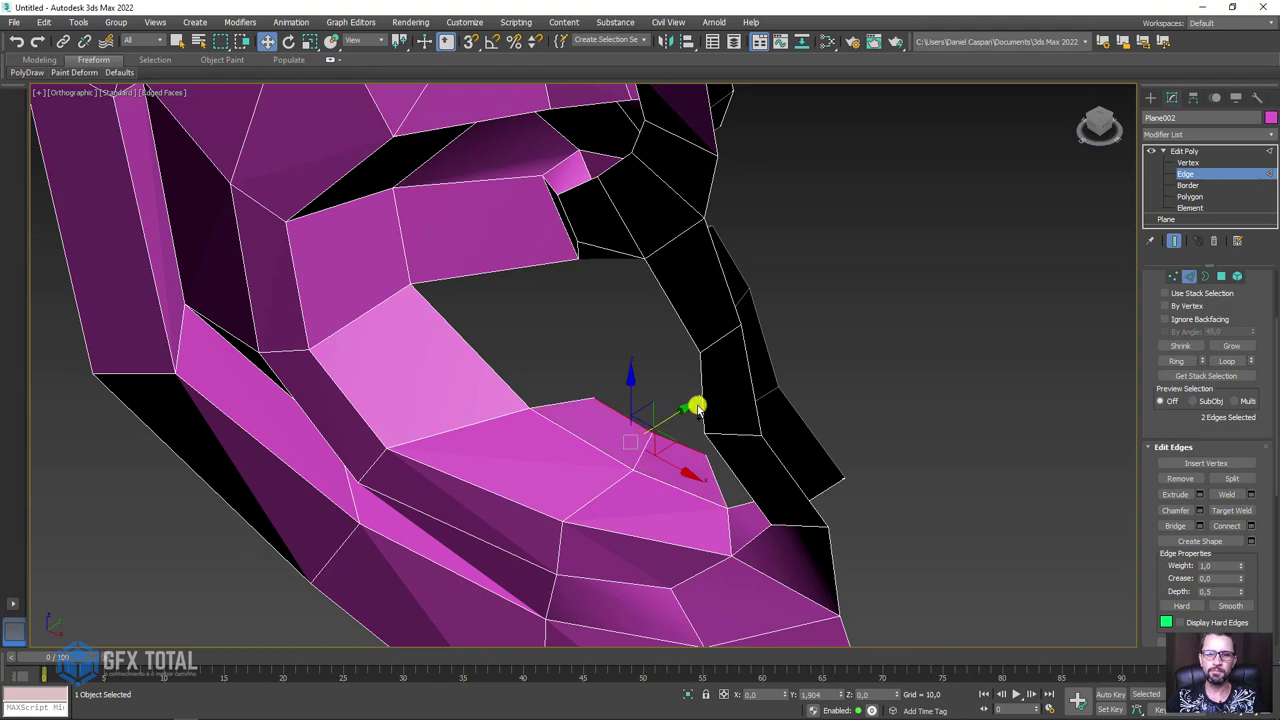
{"action": "left_click_drag", "start_coordinate": [576, 400], "coordinate": [507, 265]}
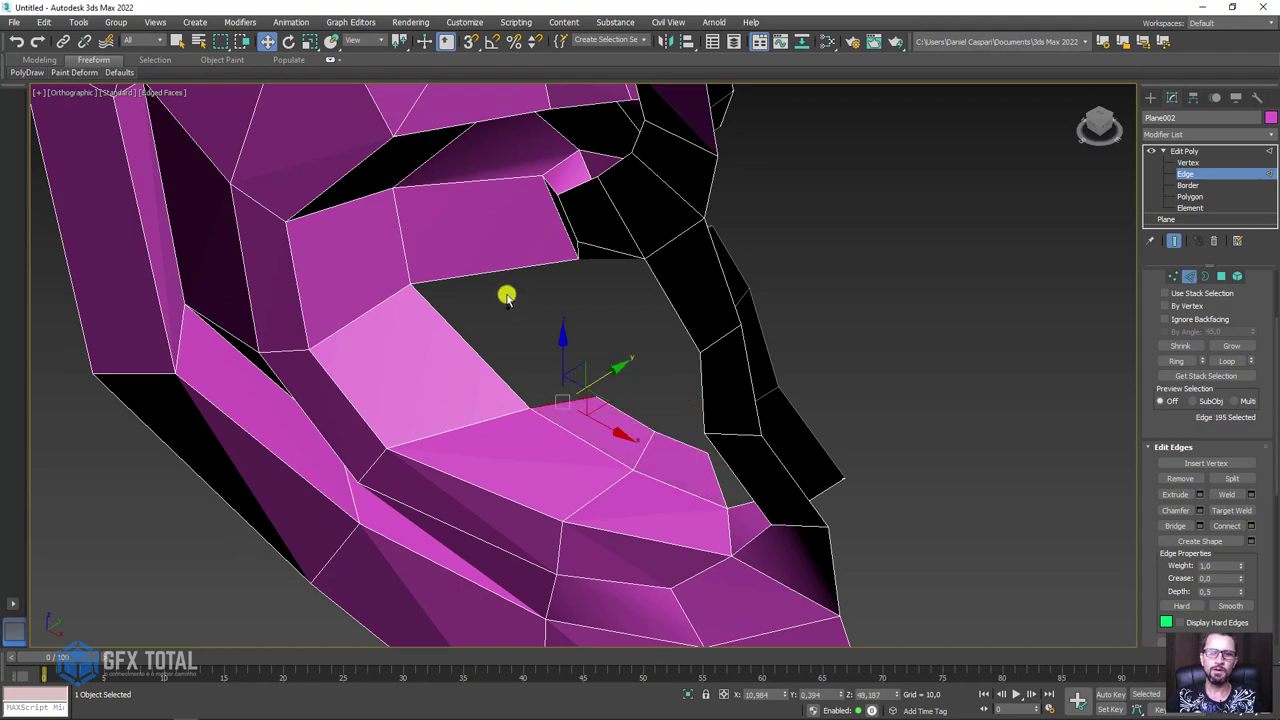
{"action": "left_click", "coordinate": [1172, 522]}
- Fill the dark gap at another hole-border edge with a bridged face
{"action": "middle_click_drag", "start_coordinate": [646, 477], "coordinate": [765, 400], "text": "alt"}
{"action": "left_click", "coordinate": [740, 362]}
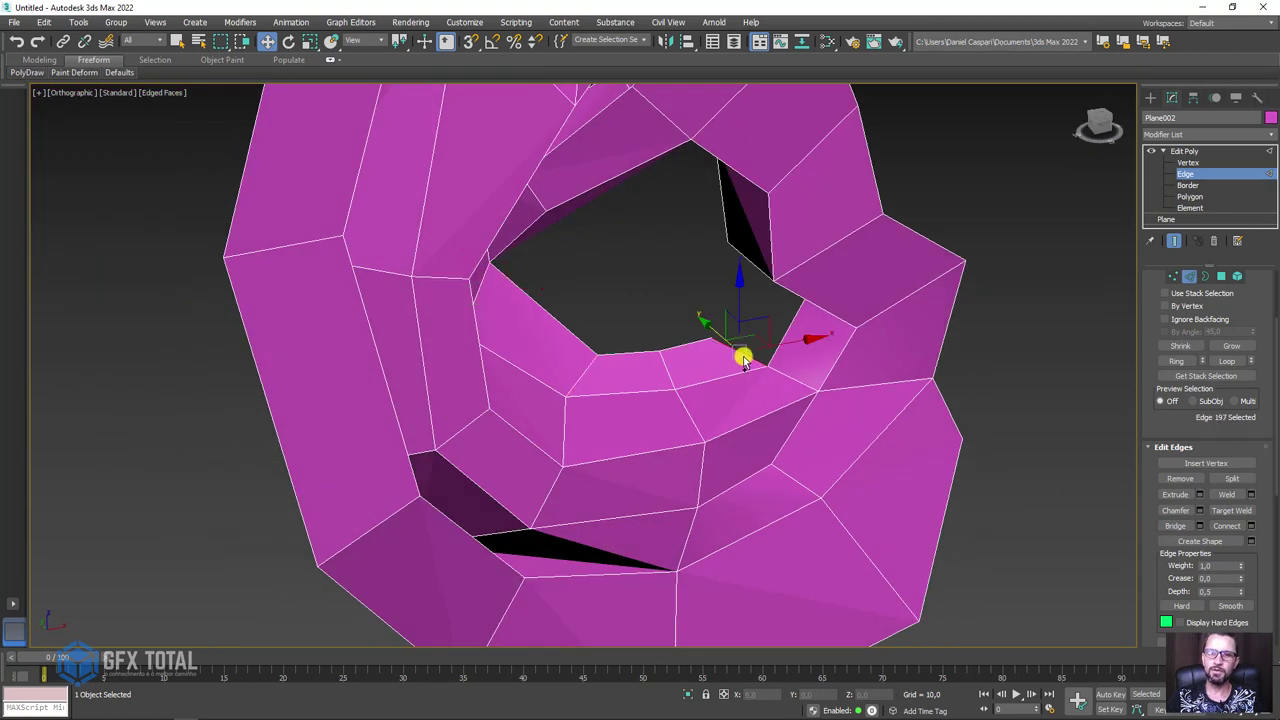
{"action": "middle_click_drag", "start_coordinate": [737, 357], "coordinate": [760, 300], "text": "alt"}
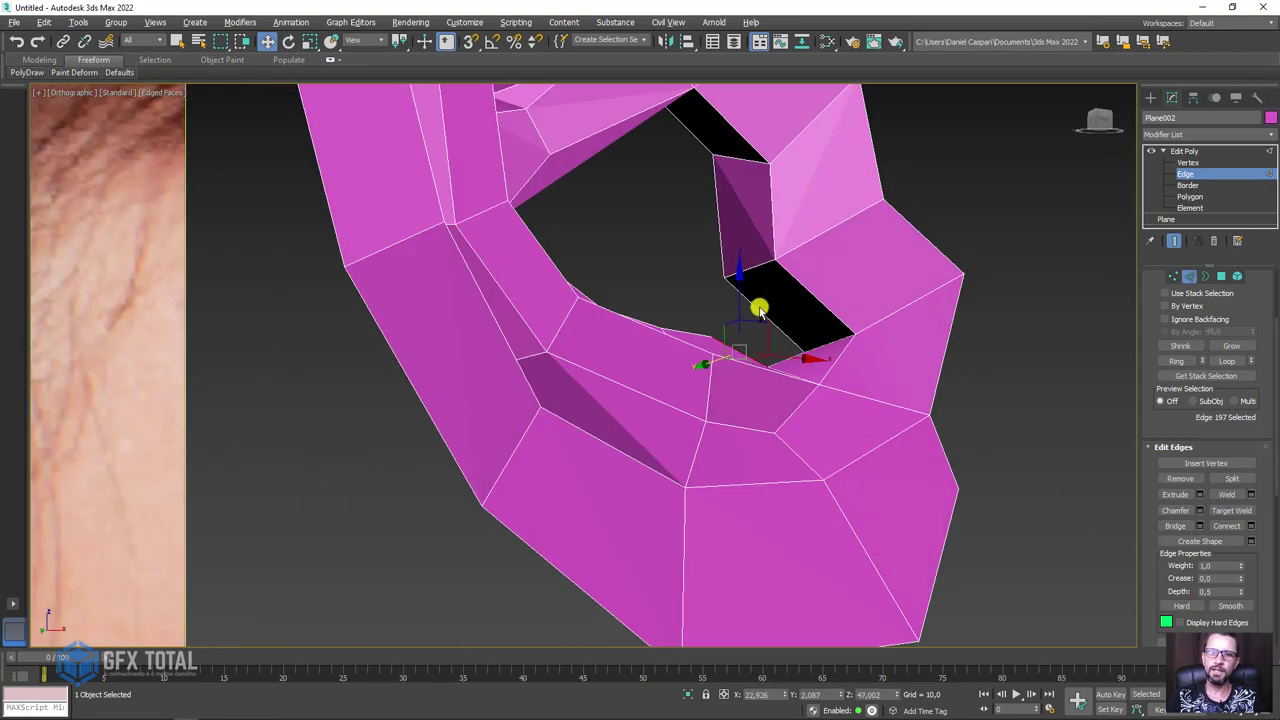
{"action": "left_click", "coordinate": [1172, 522]}
{"action": "mouse_move", "coordinate": [880, 363]}
{"action": "middle_mouse_down", "text": "alt"}
{"action": "mouse_move", "coordinate": [740, 440]}
{"action": "mouse_move", "coordinate": [717, 398]}
{"action": "middle_mouse_up", "text": "alt"}
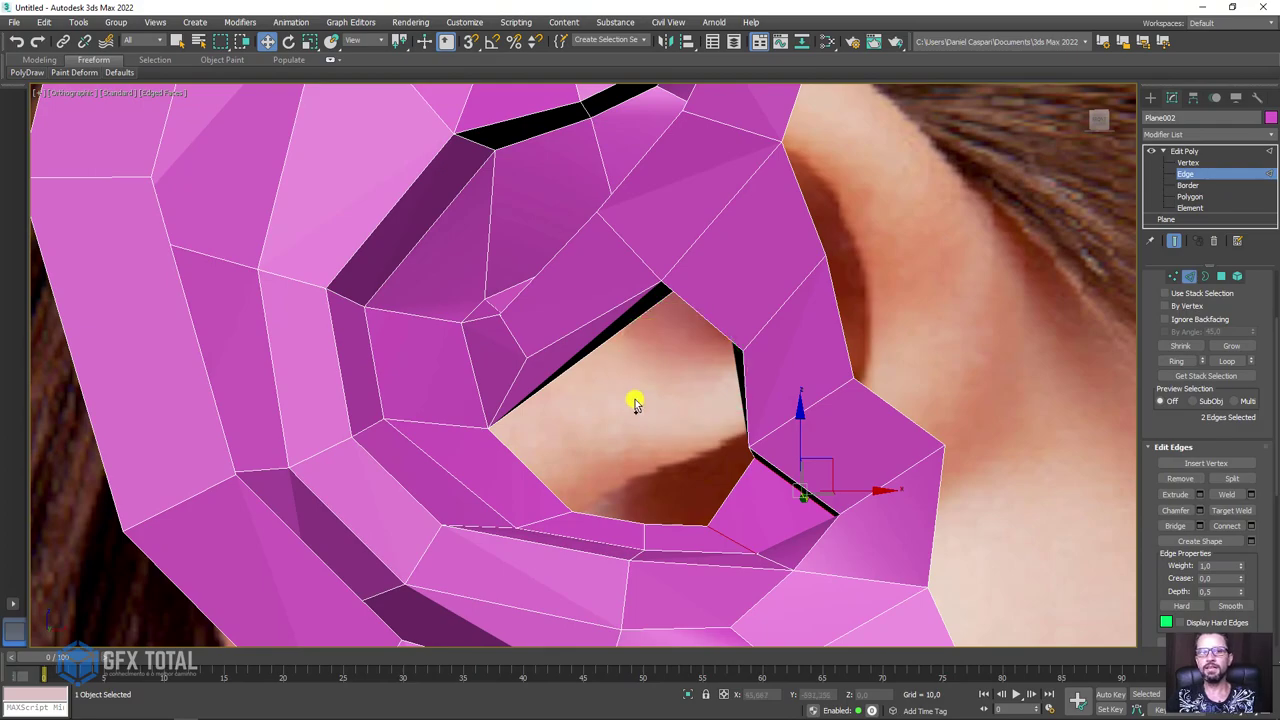
{"action": "scroll", "coordinate": [638, 402], "scroll_direction": "down", "scroll_amount": 3}
{"action": "mouse_move", "coordinate": [643, 403]}
{"action": "middle_mouse_down", "text": "alt"}
{"action": "mouse_move", "coordinate": [634, 326]}
{"action": "mouse_move", "coordinate": [663, 409]}
{"action": "mouse_move", "coordinate": [638, 418]}
{"action": "mouse_move", "coordinate": [657, 406]}
{"action": "middle_mouse_up", "text": "alt"}
{"action": "scroll", "coordinate": [638, 418], "scroll_direction": "up", "scroll_amount": 3}
{"action": "scroll", "coordinate": [634, 443], "scroll_direction": "up", "scroll_amount": 2}
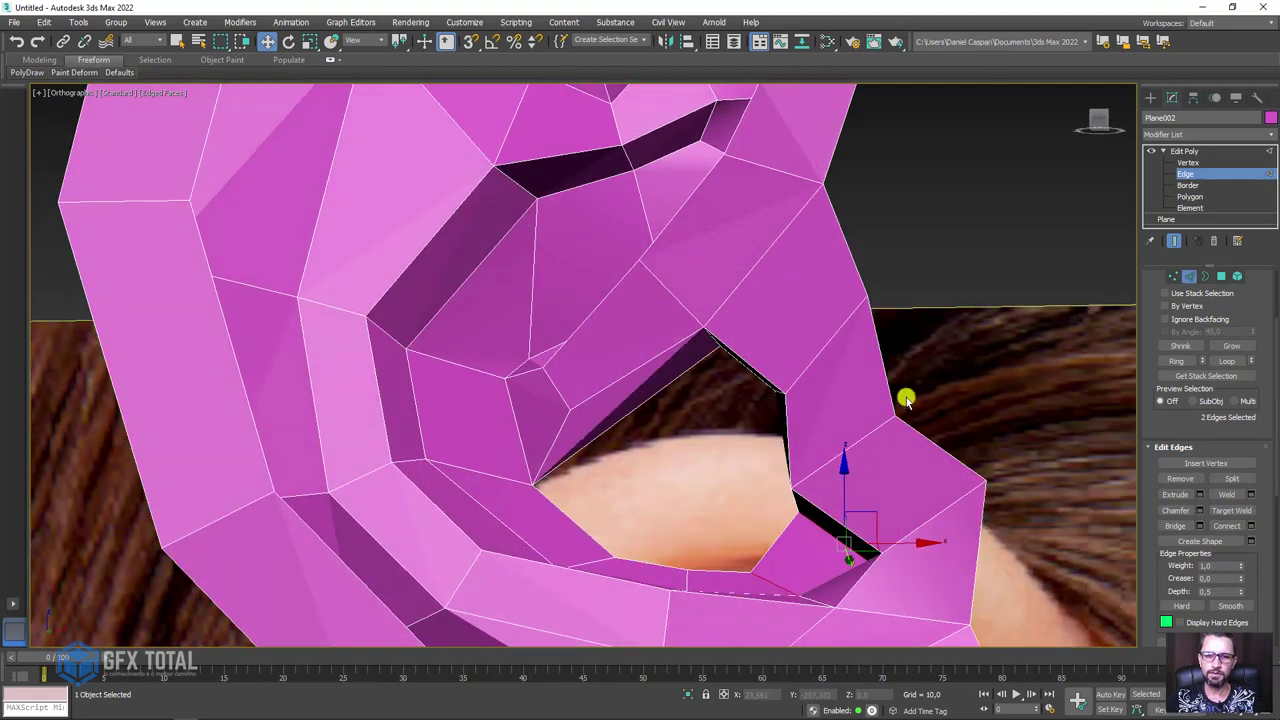
- Extrude a hole-border edge downward into a new wall face and select its neighbouring edge
{"action": "left_click", "coordinate": [1222, 277]}
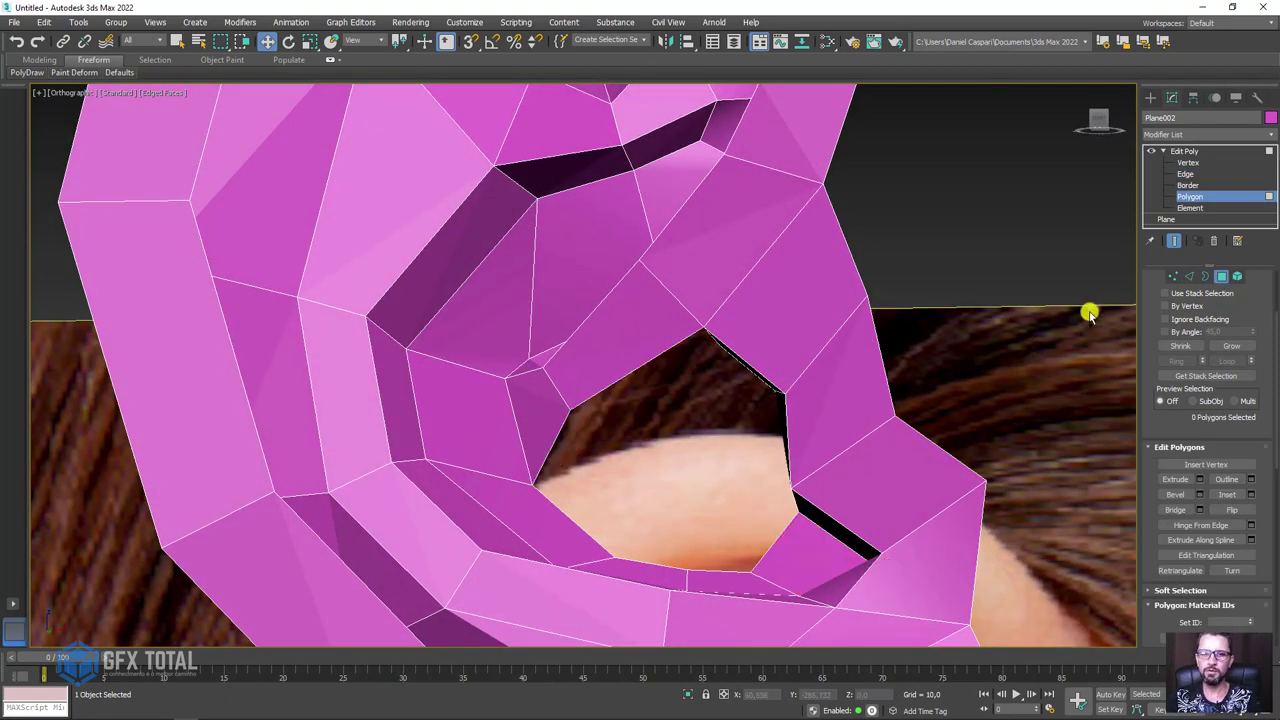
{"action": "left_click", "coordinate": [1186, 277]}
{"action": "left_click", "coordinate": [646, 368]}
{"action": "middle_click_drag", "start_coordinate": [646, 368], "coordinate": [655, 388], "text": "alt"}
{"action": "left_click_drag", "start_coordinate": [646, 415], "coordinate": [666, 457], "text": "shift"}
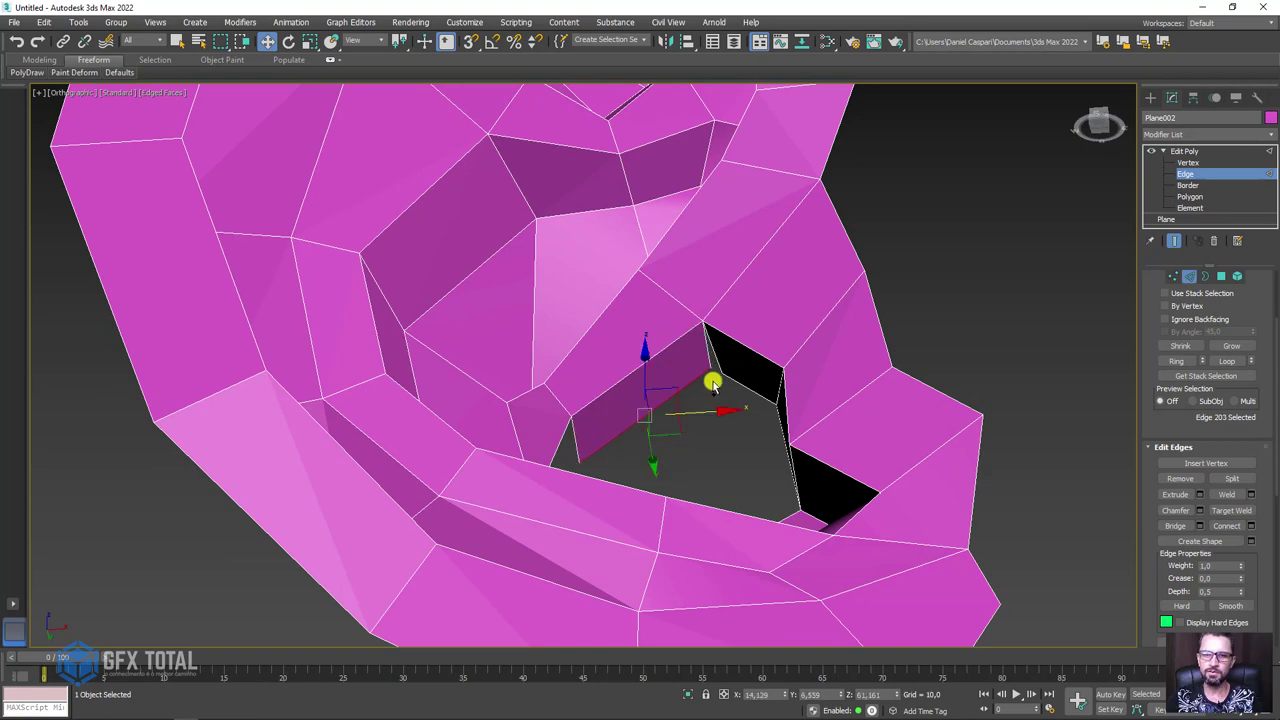
{"action": "scroll", "coordinate": [714, 377], "scroll_direction": "up", "scroll_amount": 3}
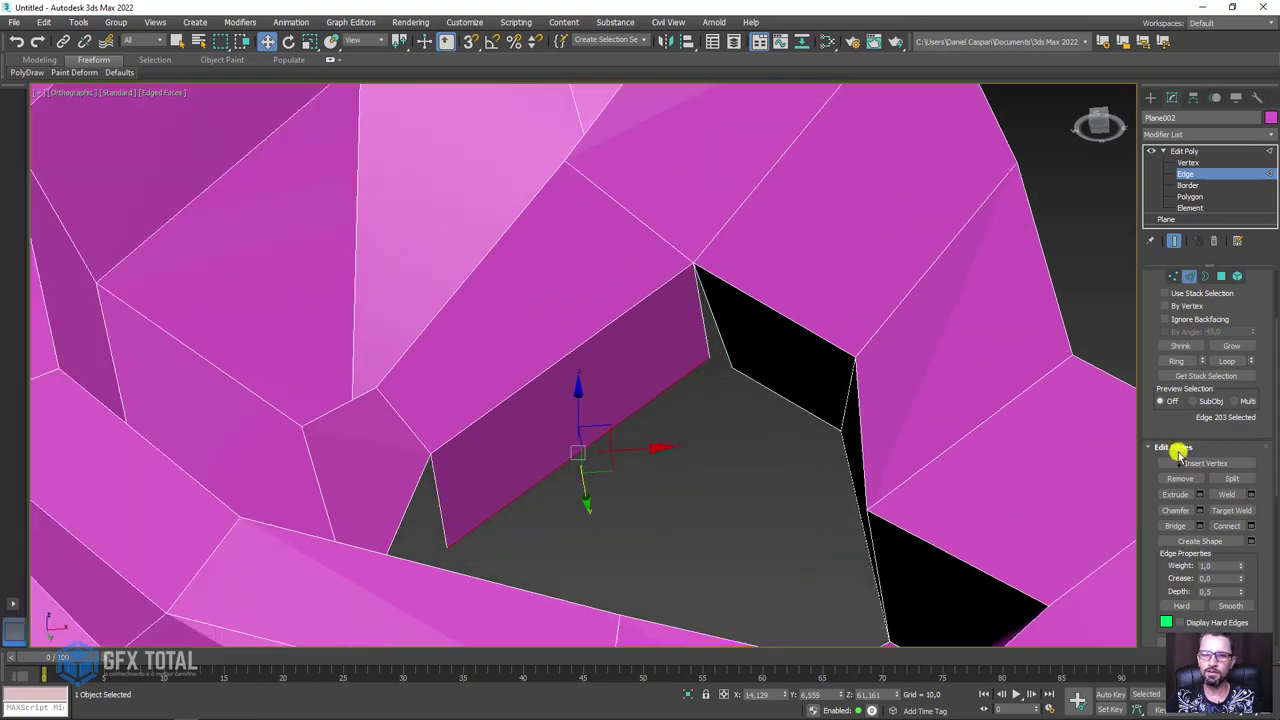
{"action": "left_click", "coordinate": [720, 337]}
{"action": "scroll", "coordinate": [690, 370], "scroll_direction": "down", "scroll_amount": 3}
{"action": "scroll", "coordinate": [675, 395], "scroll_direction": "down", "scroll_amount": 2}
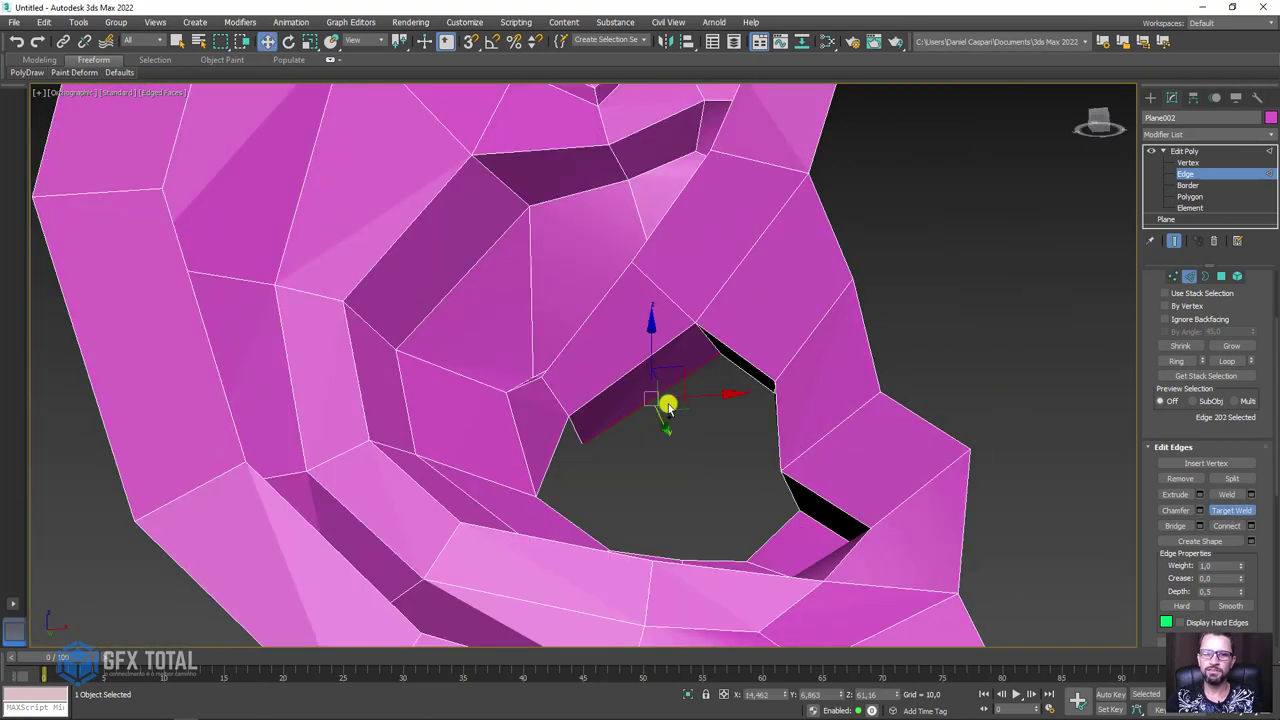
{"action": "left_click", "coordinate": [1187, 162]}
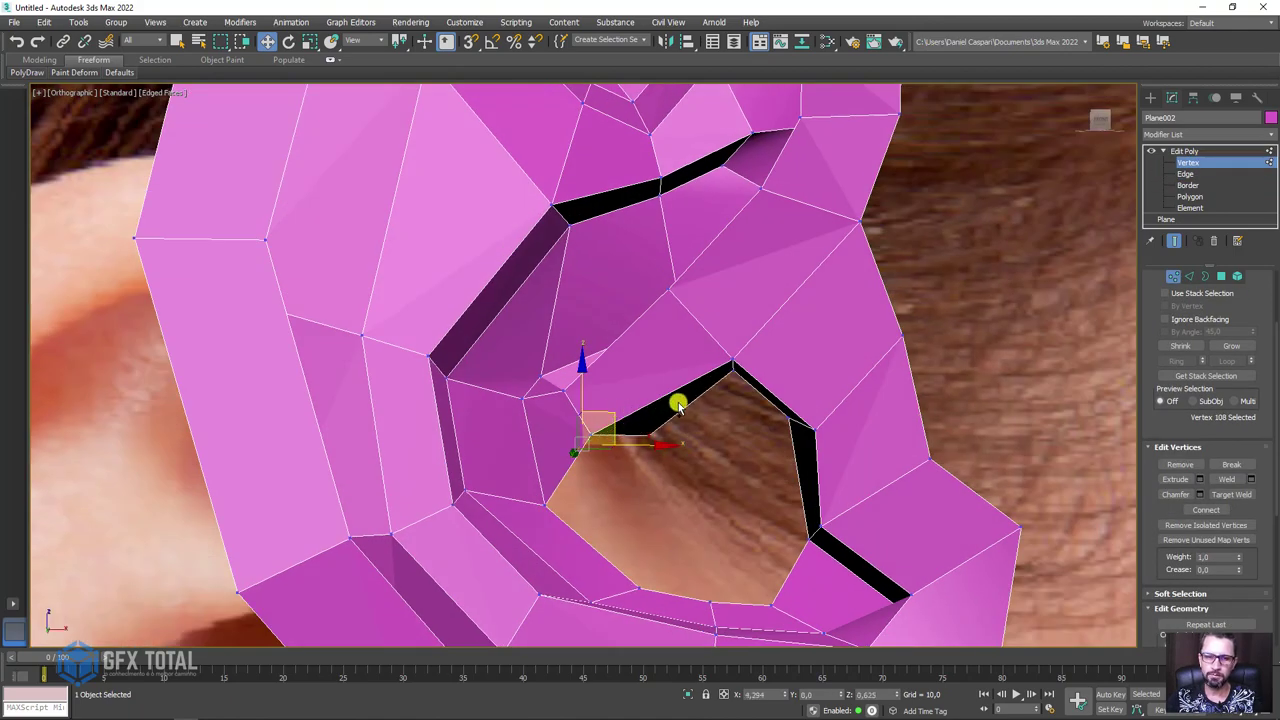
- Bridge the left part of the ear's inner hole with a new polygon
{"action": "mouse_move", "coordinate": [678, 405]}
{"action": "middle_mouse_down", "text": "alt"}
{"action": "mouse_move", "coordinate": [651, 449]}
{"action": "mouse_move", "coordinate": [905, 388]}
{"action": "middle_mouse_up", "text": "alt"}
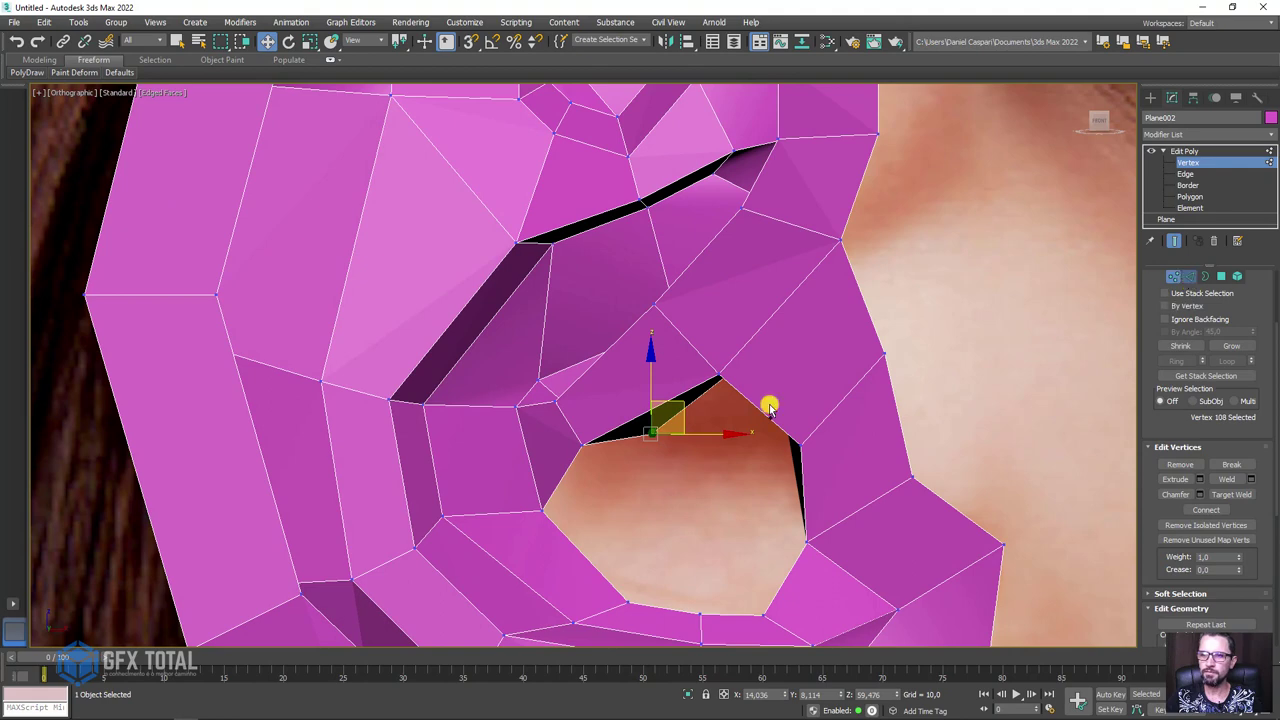
{"action": "left_click", "coordinate": [720, 379]}
{"action": "left_click", "coordinate": [614, 443]}
{"action": "key", "text": "2"}
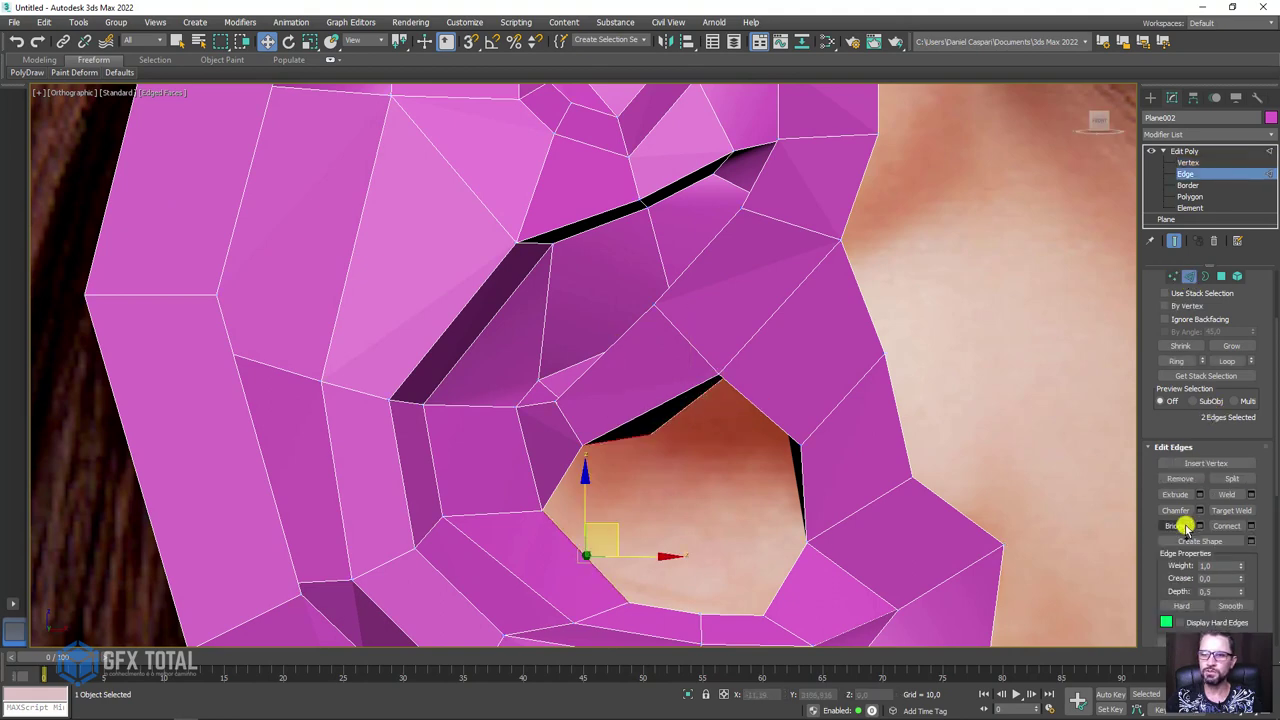
{"action": "left_click", "coordinate": [1184, 527]}
{"action": "mouse_move", "coordinate": [957, 531]}
{"action": "middle_mouse_down", "text": "alt"}
{"action": "mouse_move", "coordinate": [714, 394]}
{"action": "mouse_move", "coordinate": [735, 385]}
{"action": "middle_mouse_up", "text": "alt"}
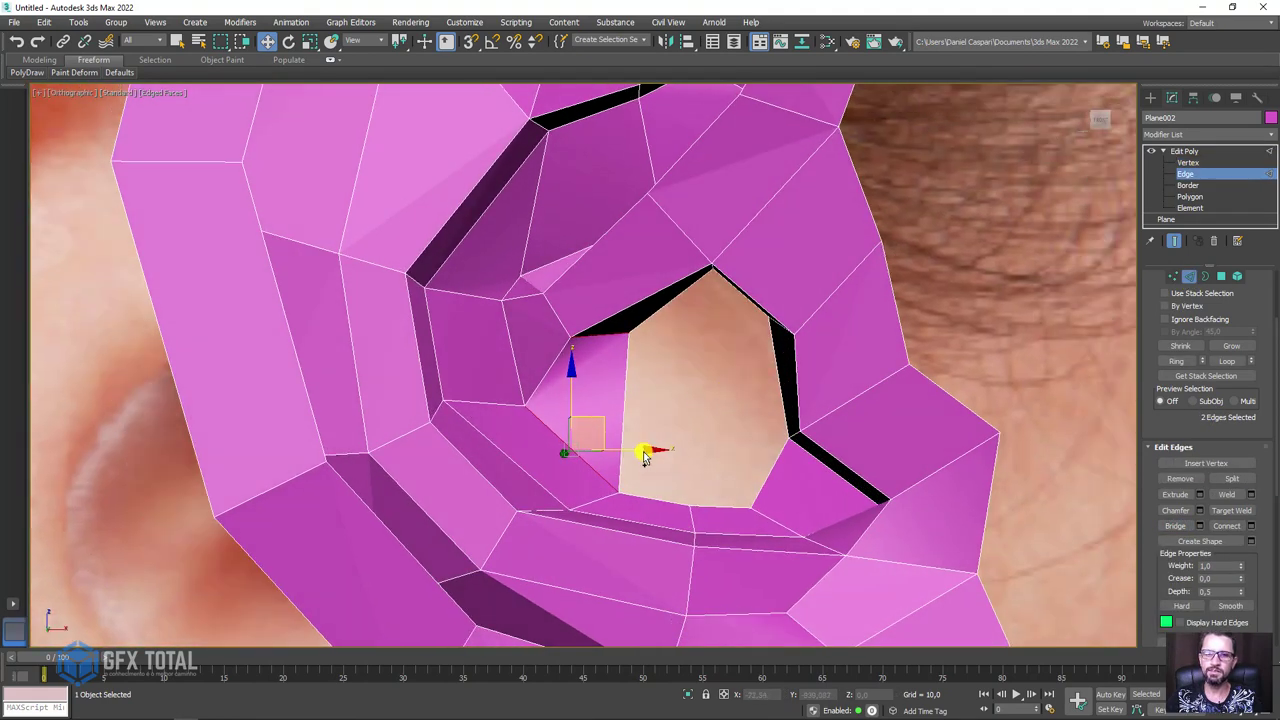
- Bridge the hole's lower-right and left edges, then connect a new edge across the polygon
{"action": "left_click", "coordinate": [760, 490]}
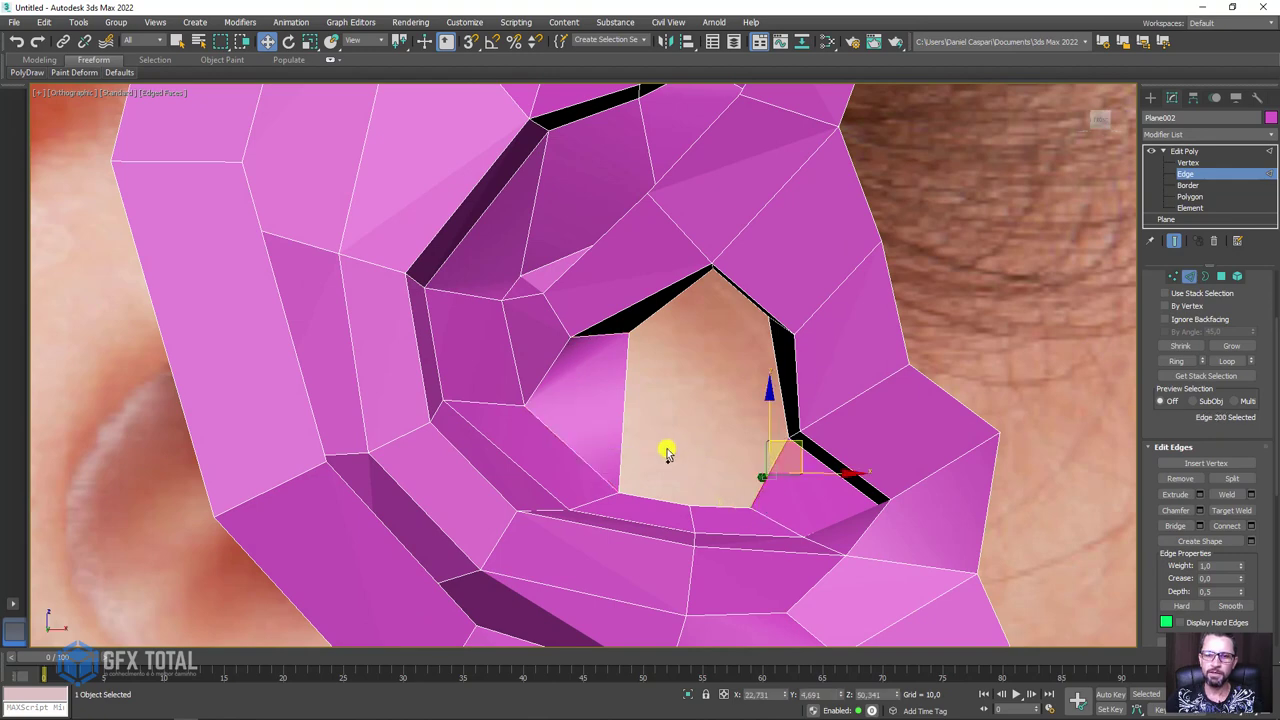
{"action": "left_click", "coordinate": [624, 443], "text": "ctrl"}
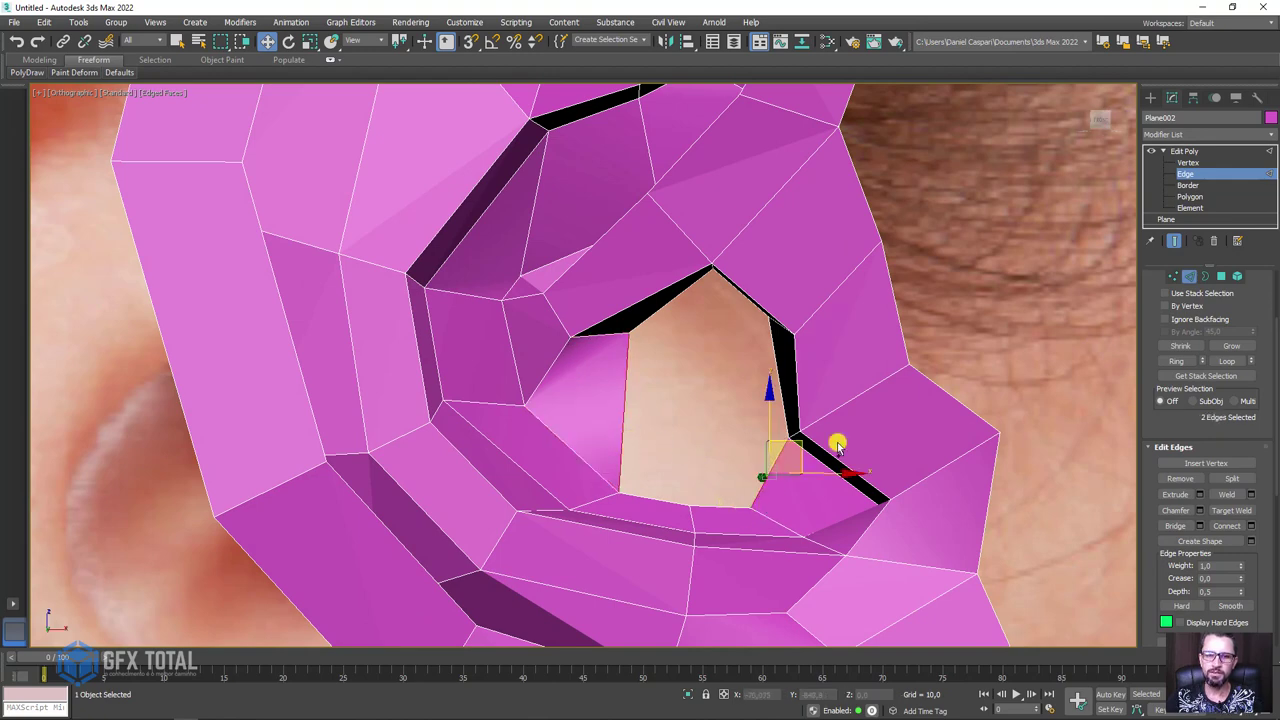
{"action": "left_click", "coordinate": [1172, 526]}
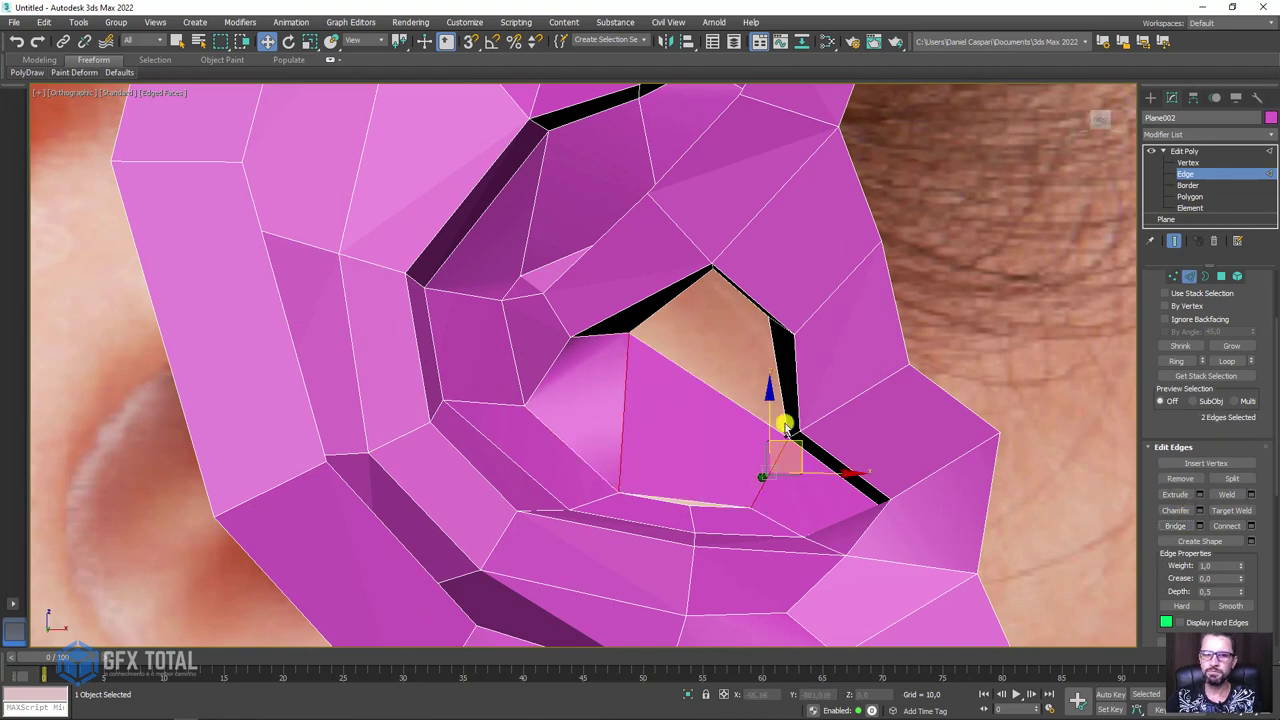
{"action": "left_click", "coordinate": [690, 505]}
{"action": "left_click", "coordinate": [1222, 527]}
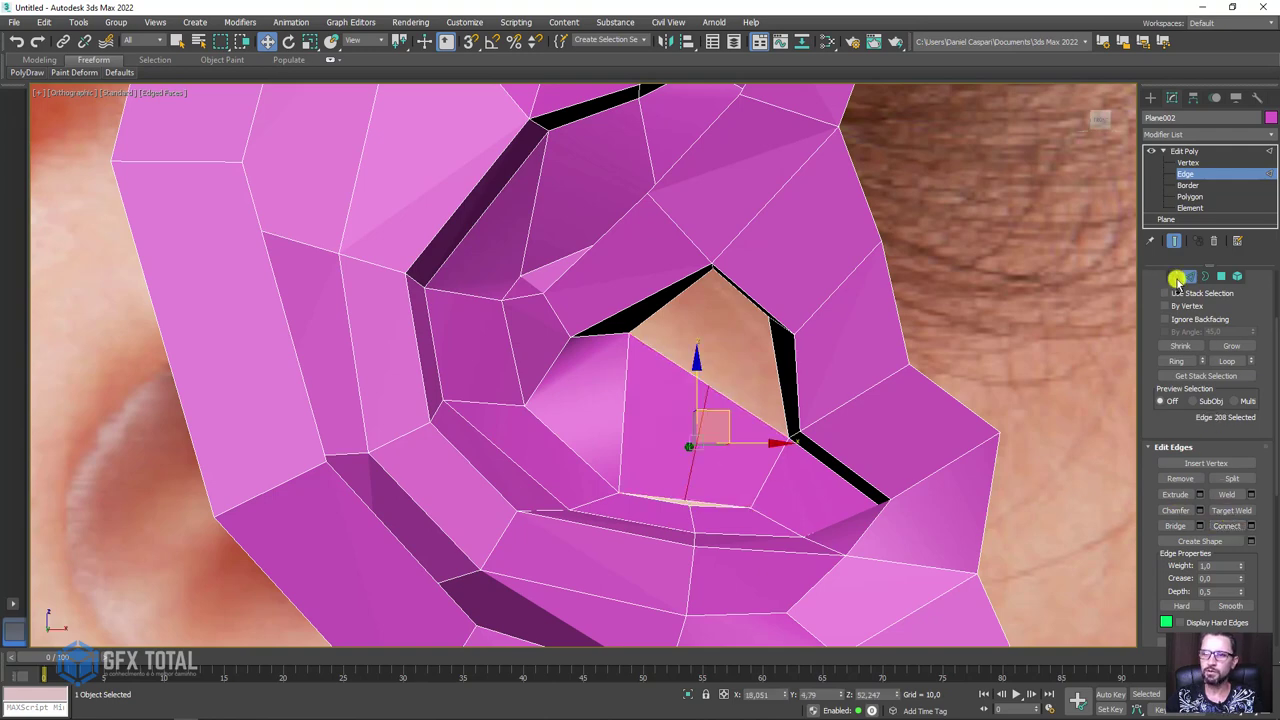
- Raise vertex 105 inside the hole after undoing a trial move, then select the hole's border loop
{"action": "left_click", "coordinate": [1176, 277]}
{"action": "left_click", "coordinate": [684, 501]}
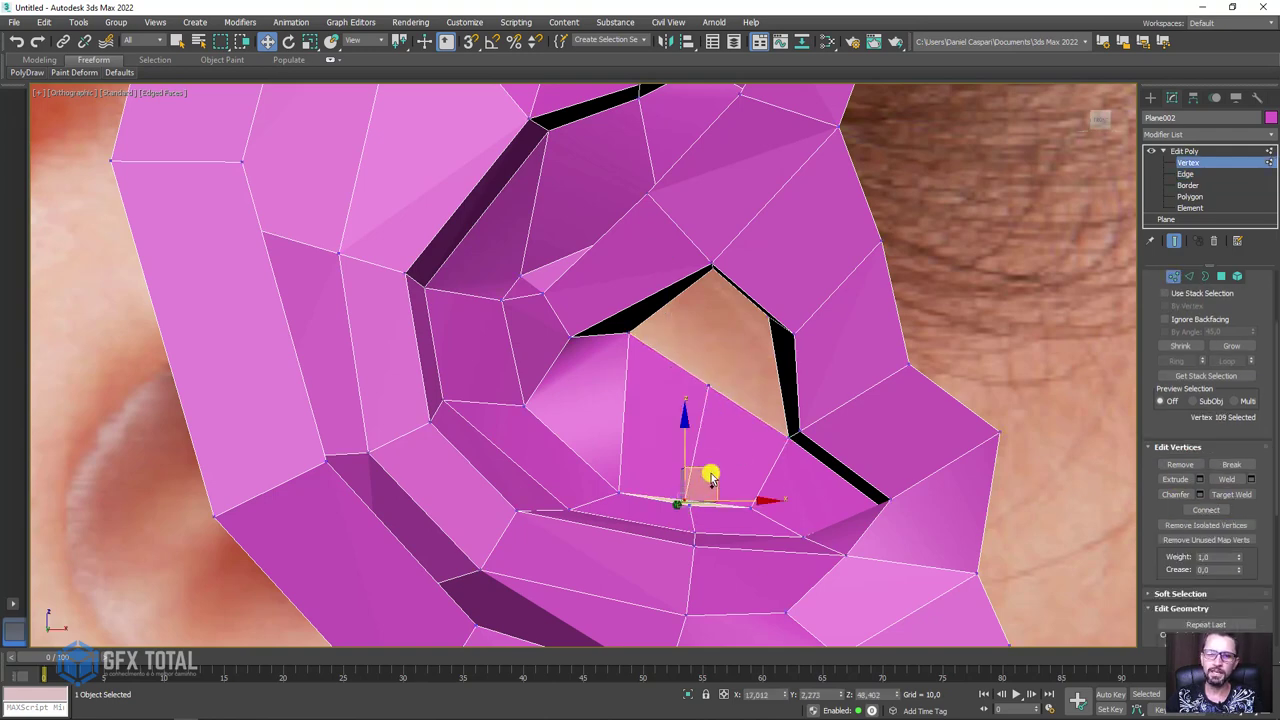
{"action": "left_click_drag", "start_coordinate": [715, 473], "coordinate": [712, 420]}
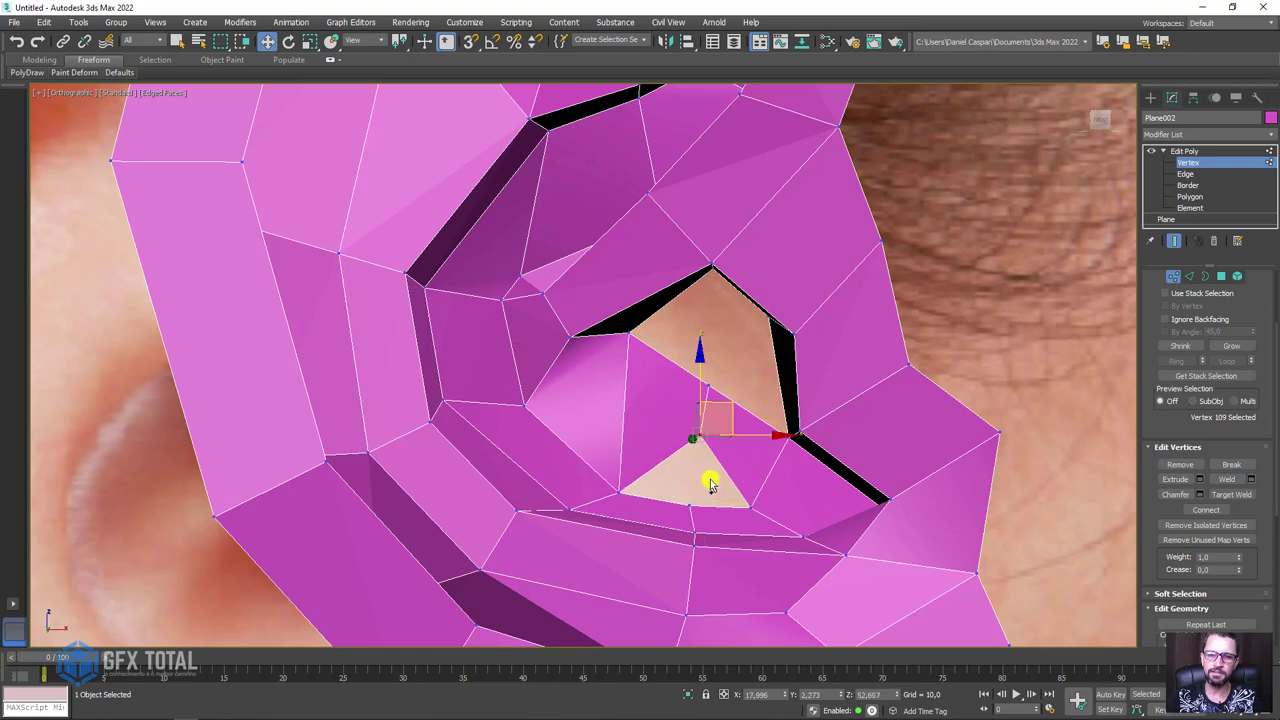
{"action": "mouse_move", "coordinate": [710, 483]}
{"action": "middle_mouse_down", "text": "alt"}
{"action": "mouse_move", "coordinate": [690, 468]}
{"action": "mouse_move", "coordinate": [686, 486]}
{"action": "middle_mouse_up", "text": "alt"}
{"action": "key", "text": "ctrl+z"}
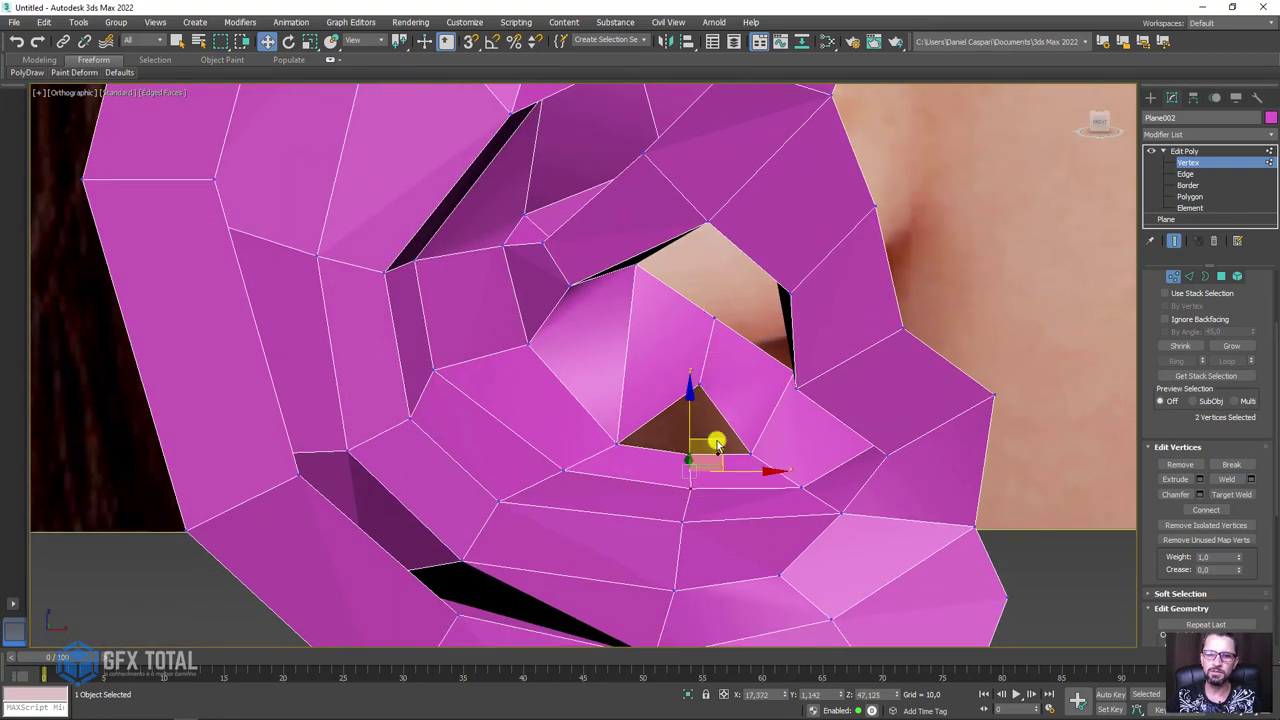
{"action": "key", "text": "ctrl+z"}
{"action": "left_click_drag", "start_coordinate": [608, 446], "coordinate": [612, 423]}
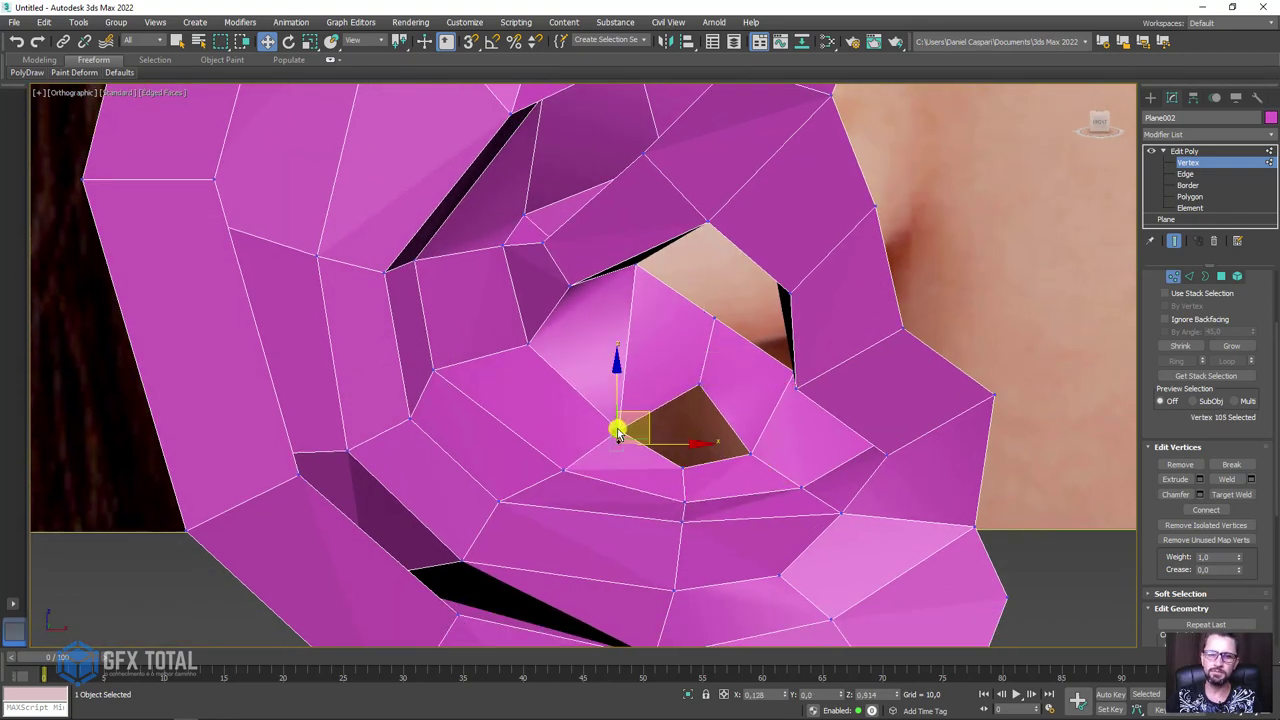
{"action": "left_click", "coordinate": [1205, 276]}
{"action": "left_click", "coordinate": [726, 430]}
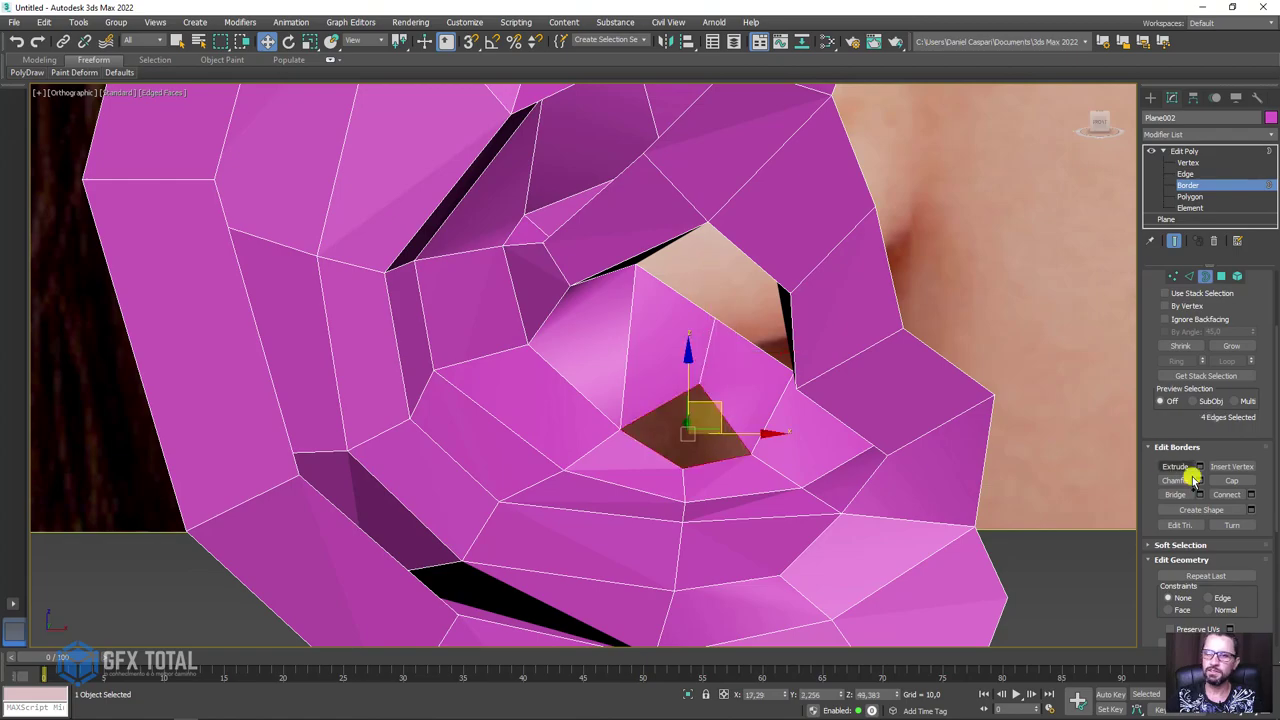
- Shift-extrude the hole's five-edge border outward and up as the first canal segment
{"action": "left_click", "coordinate": [1231, 481]}
{"action": "mouse_move", "coordinate": [731, 377]}
{"action": "middle_mouse_down", "text": "alt"}
{"action": "mouse_move", "coordinate": [777, 374]}
{"action": "mouse_move", "coordinate": [752, 332]}
{"action": "mouse_move", "coordinate": [771, 371]}
{"action": "mouse_move", "coordinate": [694, 397]}
{"action": "mouse_move", "coordinate": [806, 363]}
{"action": "middle_mouse_up", "text": "alt"}
{"action": "left_click", "coordinate": [766, 322]}
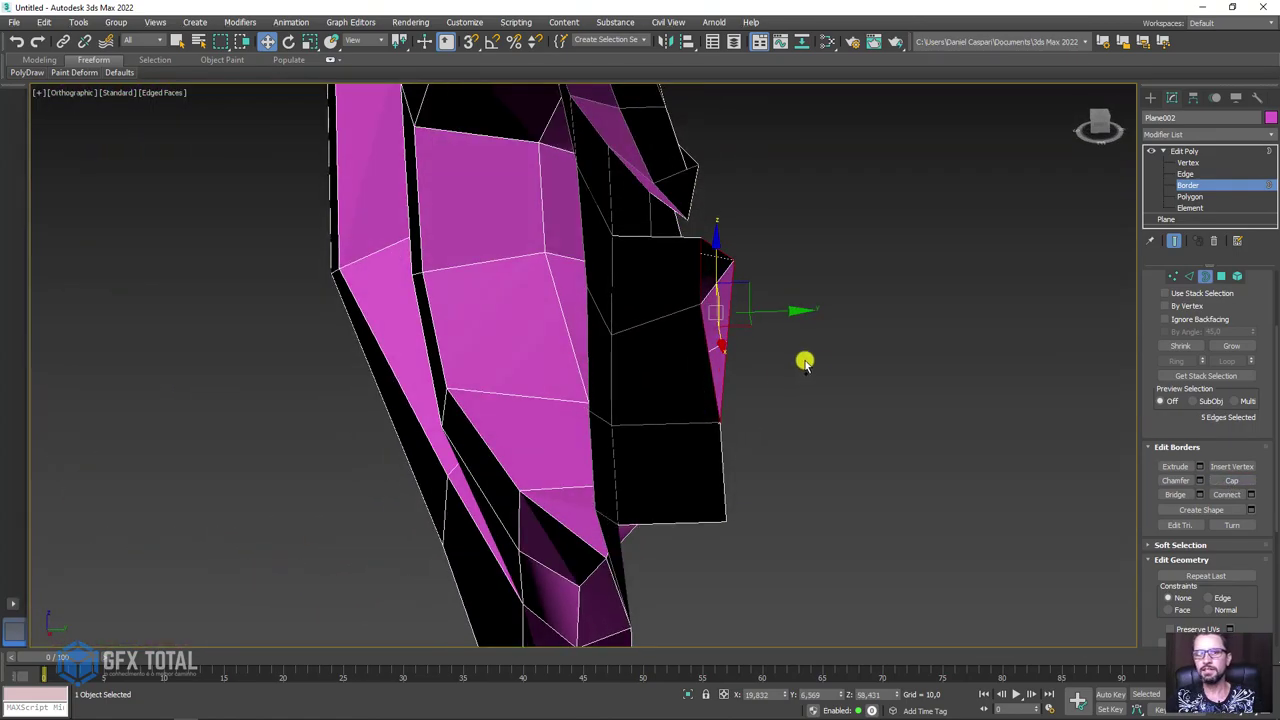
{"action": "key", "text": "w"}
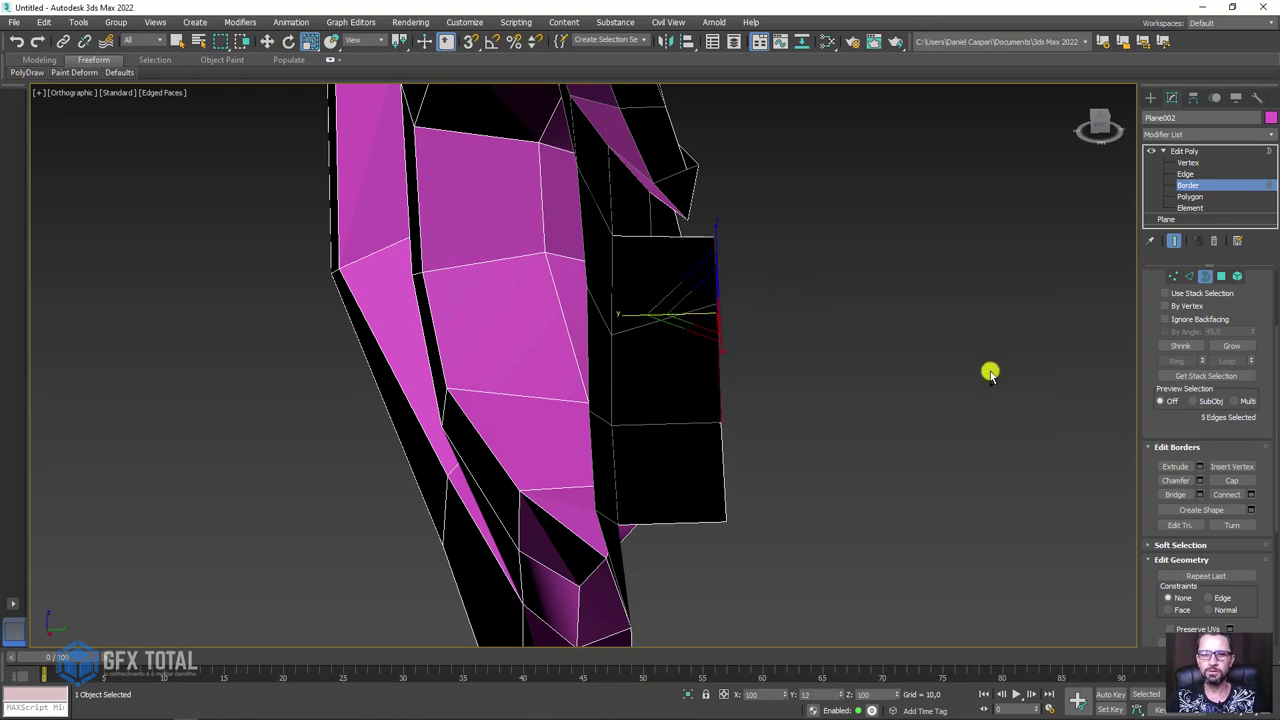
{"action": "mouse_move", "coordinate": [790, 313]}
{"action": "middle_mouse_down", "text": "alt"}
{"action": "mouse_move", "coordinate": [823, 414]}
{"action": "mouse_move", "coordinate": [763, 329]}
{"action": "middle_mouse_up", "text": "alt"}
{"action": "mouse_move", "coordinate": [763, 329]}
{"action": "left_mouse_down"}
{"action": "mouse_move", "coordinate": [840, 320]}
{"action": "mouse_move", "coordinate": [866, 342]}
{"action": "mouse_move", "coordinate": [851, 371]}
{"action": "left_mouse_up"}
- Rotate and extrude further bent segments, completing a three-segment ear-canal tube
{"action": "key", "text": "e"}
{"action": "key", "text": "w"}
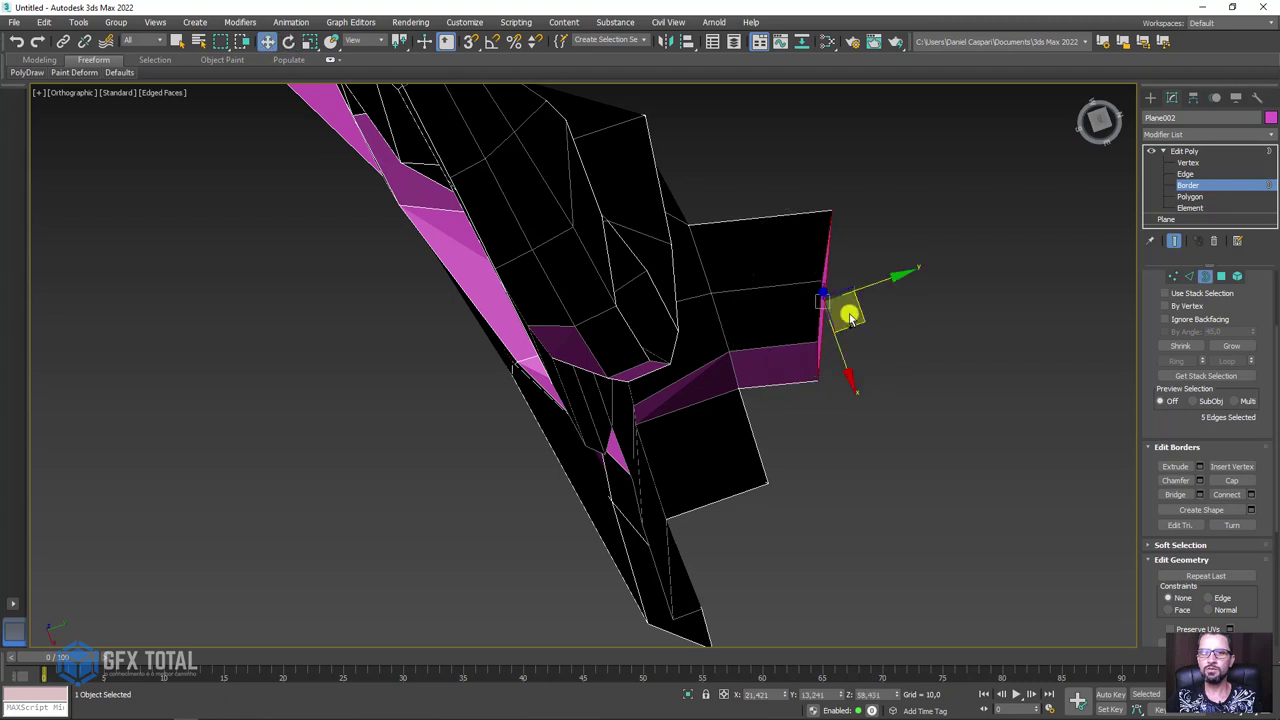
{"action": "mouse_move", "coordinate": [905, 320]}
{"action": "left_mouse_down", "text": "shift"}
{"action": "mouse_move", "coordinate": [986, 371]}
{"action": "mouse_move", "coordinate": [980, 429]}
{"action": "mouse_move", "coordinate": [997, 408]}
{"action": "mouse_move", "coordinate": [1051, 471]}
{"action": "mouse_move", "coordinate": [1037, 517]}
{"action": "left_mouse_up", "text": "shift"}
{"action": "key", "text": "e"}
{"action": "key", "text": "w"}
{"action": "key", "text": "e"}
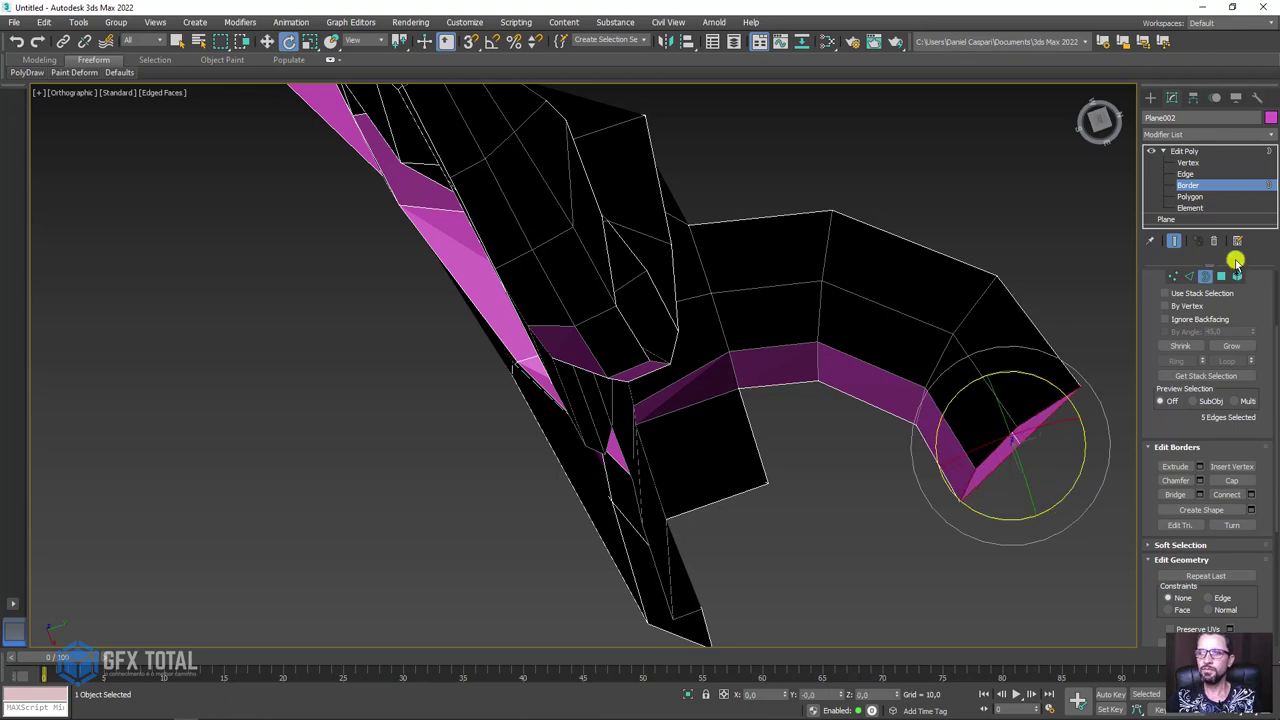
{"action": "left_click", "coordinate": [1222, 276], "text": "ctrl"}
- Grow the selection to the whole ear-canal tube and apply Relax three times
{"action": "left_click", "coordinate": [1231, 345]}
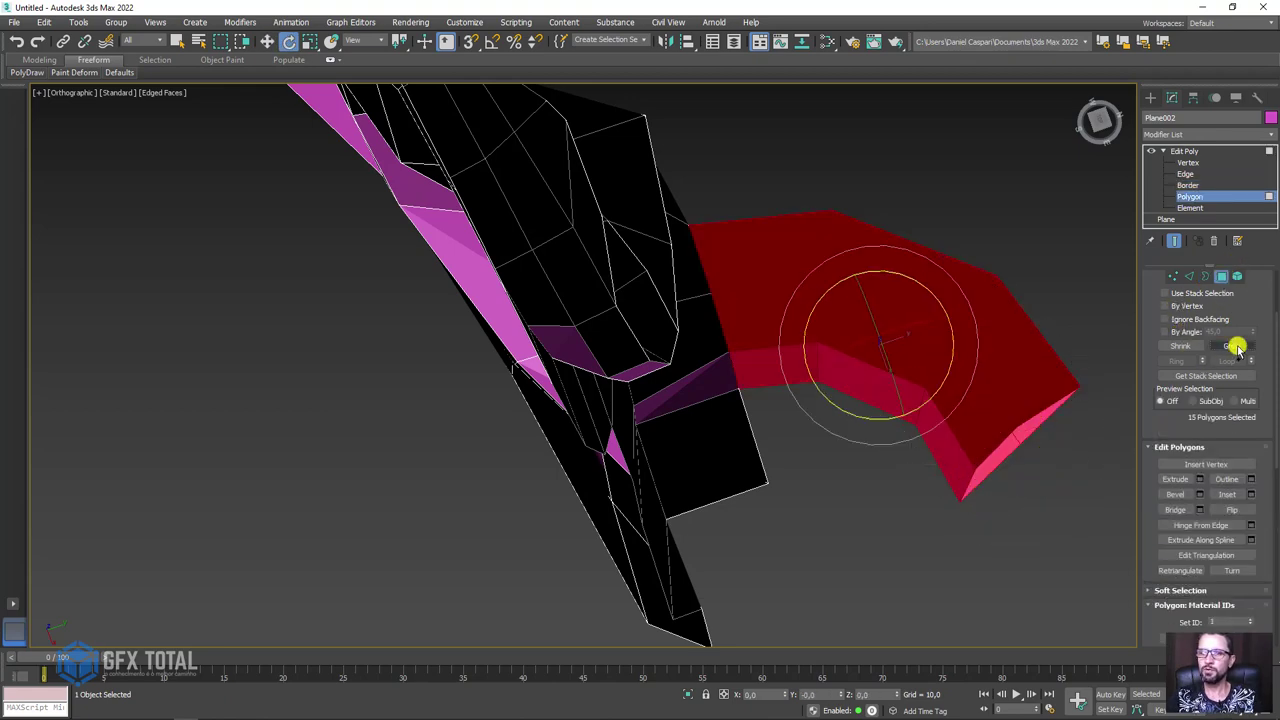
{"action": "mouse_move", "coordinate": [1094, 408]}
{"action": "middle_mouse_down", "text": "alt"}
{"action": "mouse_move", "coordinate": [1050, 375]}
{"action": "mouse_move", "coordinate": [1104, 388]}
{"action": "middle_mouse_up", "text": "alt"}
{"action": "scroll", "coordinate": [1200, 428], "scroll_direction": "down", "scroll_amount": 5}
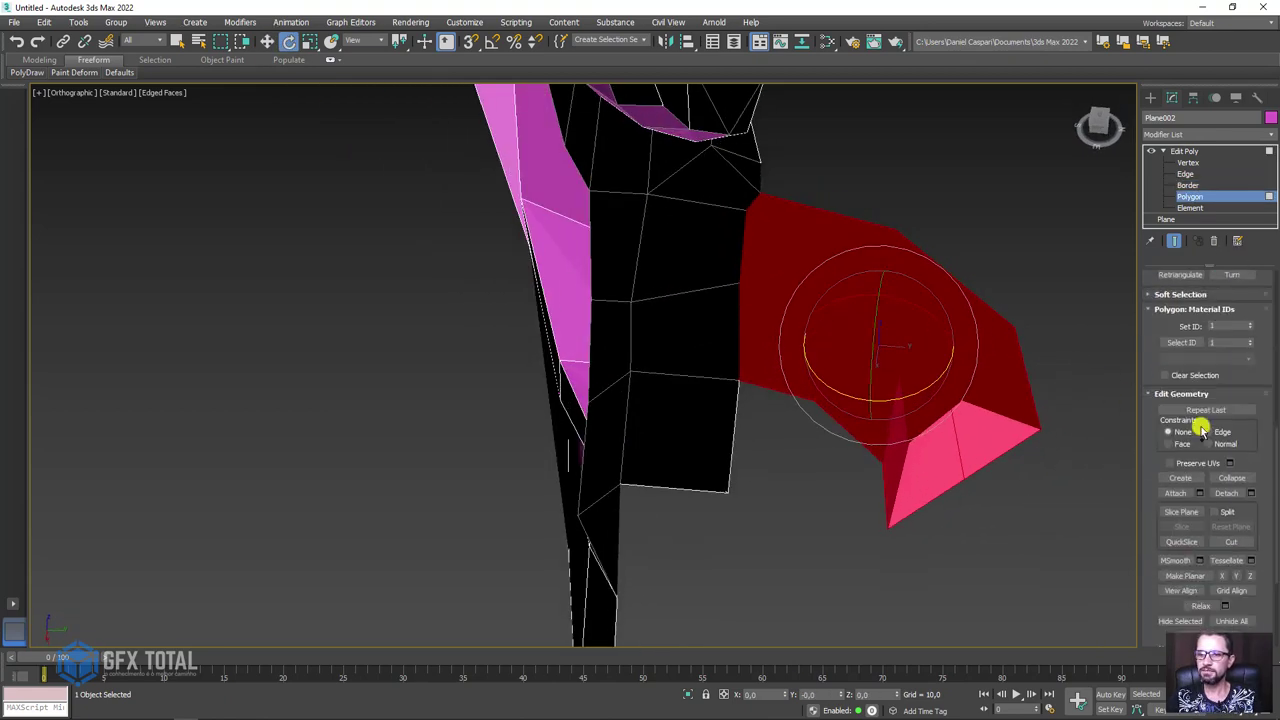
{"action": "scroll", "coordinate": [1262, 553], "scroll_direction": "down", "scroll_amount": 2}
{"action": "scroll", "coordinate": [1260, 434], "scroll_direction": "down", "scroll_amount": 2}
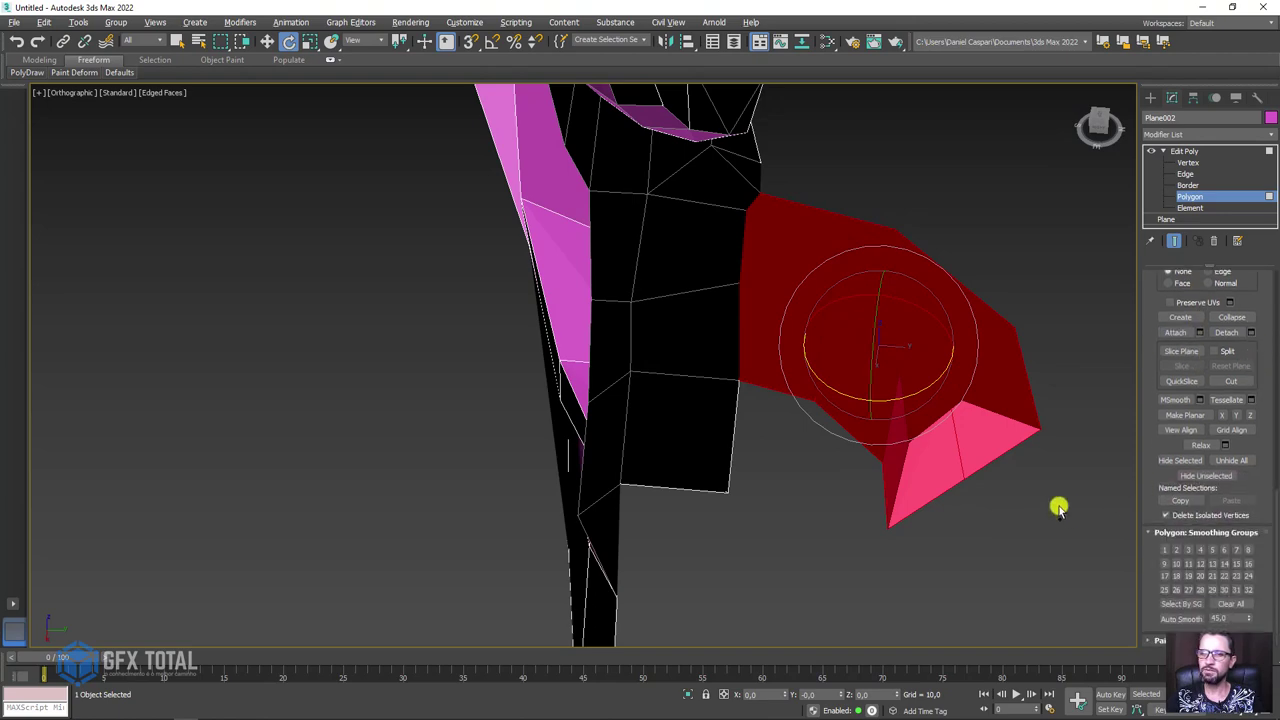
{"action": "middle_click_drag", "start_coordinate": [1057, 506], "coordinate": [1108, 483], "text": "alt"}
{"action": "left_click", "coordinate": [1200, 445]}
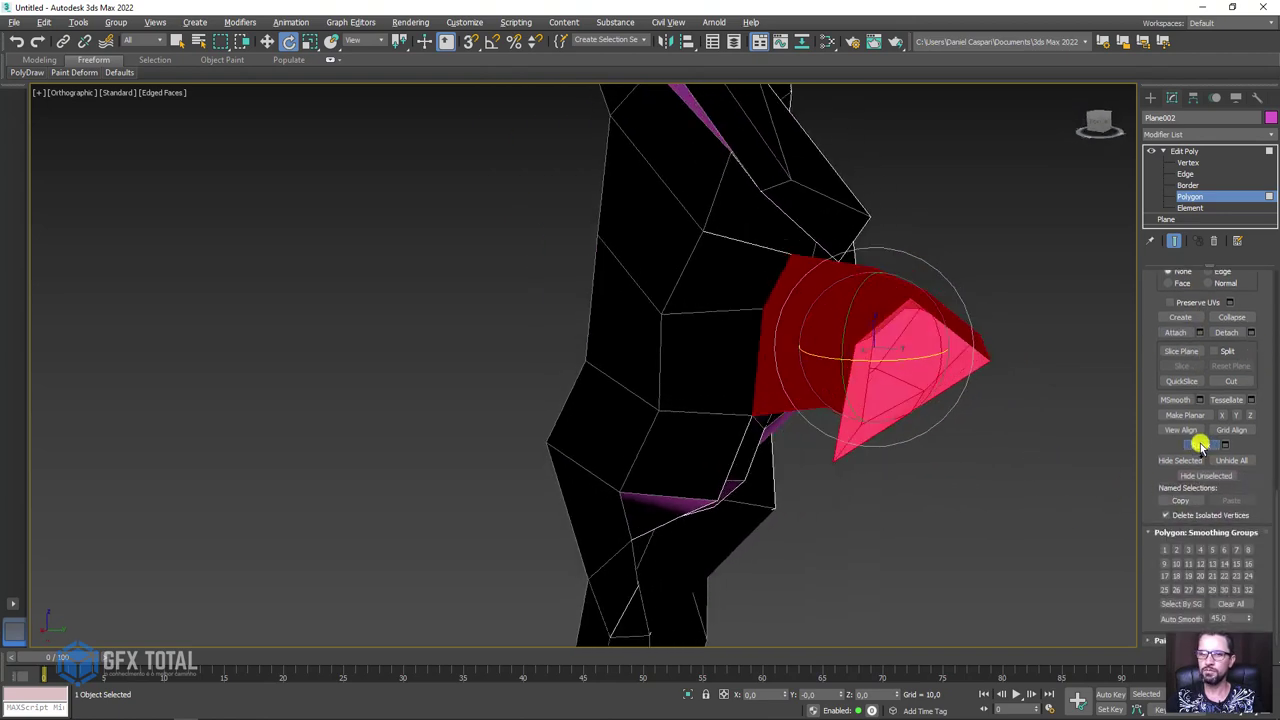
{"action": "left_click", "coordinate": [1200, 445]}
{"action": "left_click", "coordinate": [1200, 445]}
- Clear the selection at Border level, then go to Vertex level with the Move tool, facing the ear's front
{"action": "middle_click_drag", "start_coordinate": [1094, 434], "coordinate": [1155, 457], "text": "alt"}
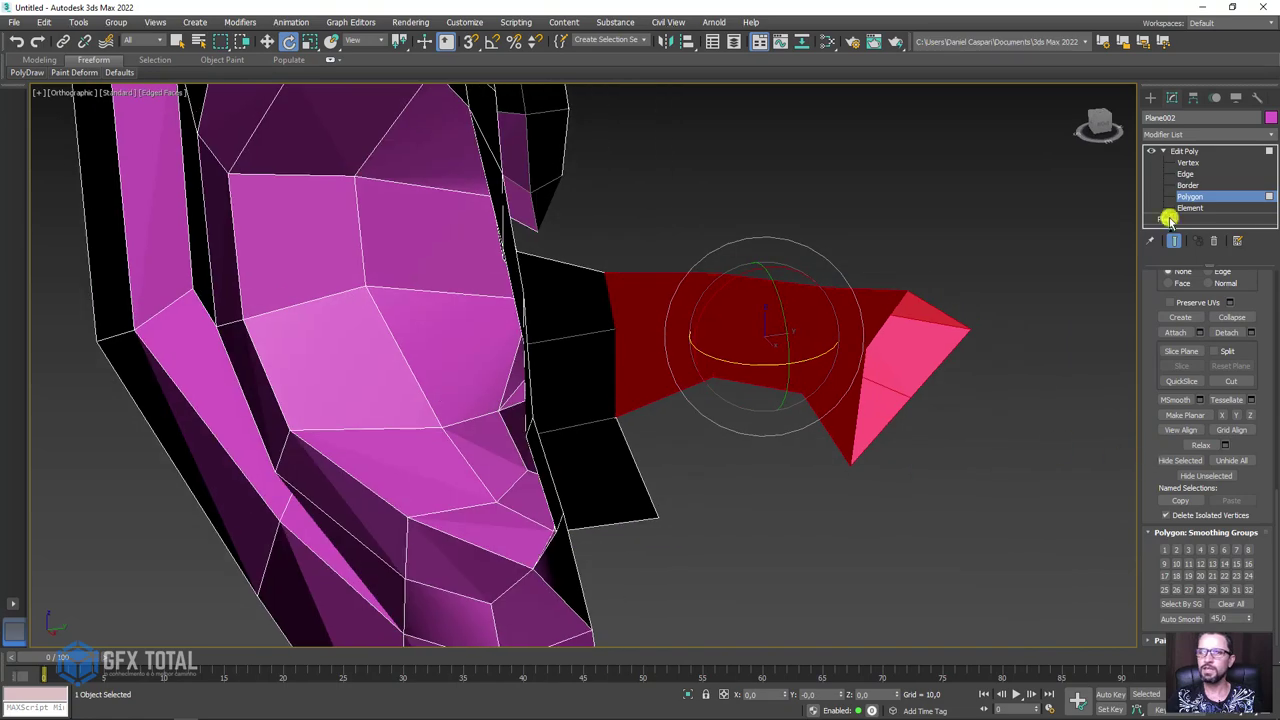
{"action": "left_click", "coordinate": [1188, 185]}
{"action": "left_click", "coordinate": [943, 417]}
{"action": "mouse_move", "coordinate": [943, 417]}
{"action": "middle_mouse_down", "text": "alt"}
{"action": "mouse_move", "coordinate": [754, 434]}
{"action": "mouse_move", "coordinate": [843, 415]}
{"action": "middle_mouse_up", "text": "alt"}
{"action": "scroll", "coordinate": [843, 415], "scroll_direction": "up", "scroll_amount": 3}
{"action": "scroll", "coordinate": [866, 366], "scroll_direction": "up", "scroll_amount": 2}
{"action": "scroll", "coordinate": [749, 334], "scroll_direction": "up", "scroll_amount": 2}
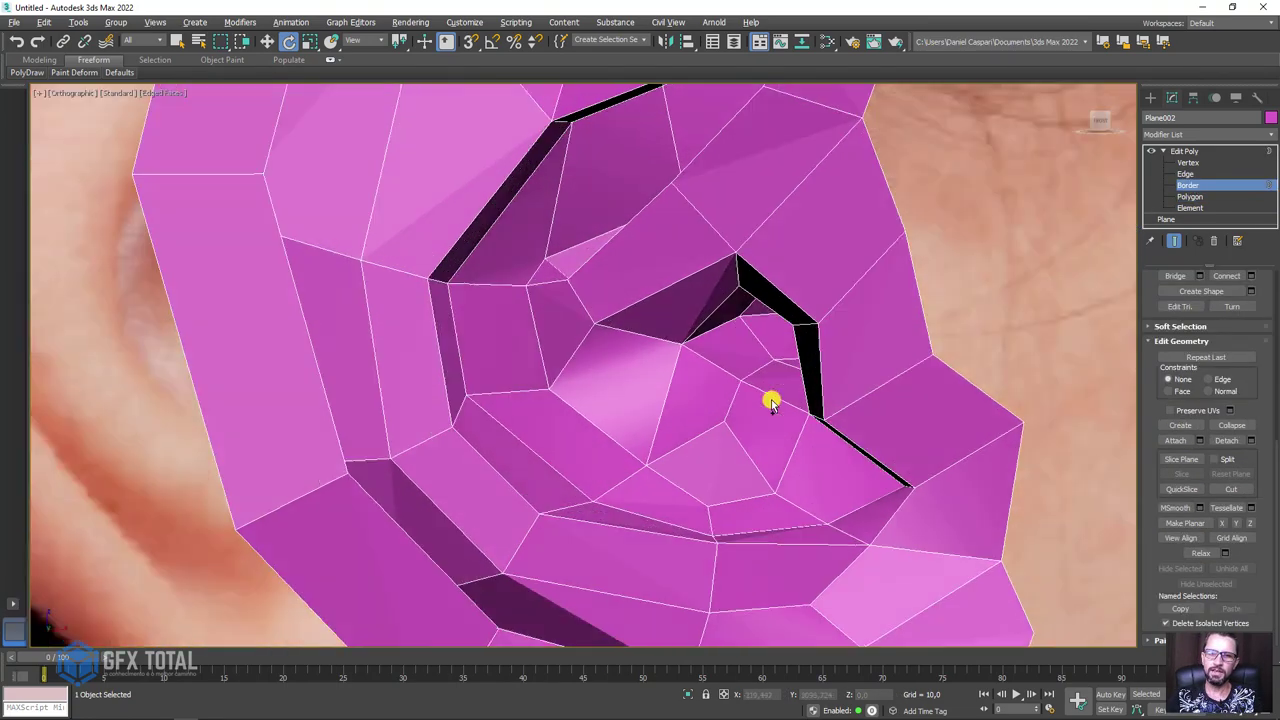
{"action": "scroll", "coordinate": [771, 400], "scroll_direction": "up", "scroll_amount": 2}
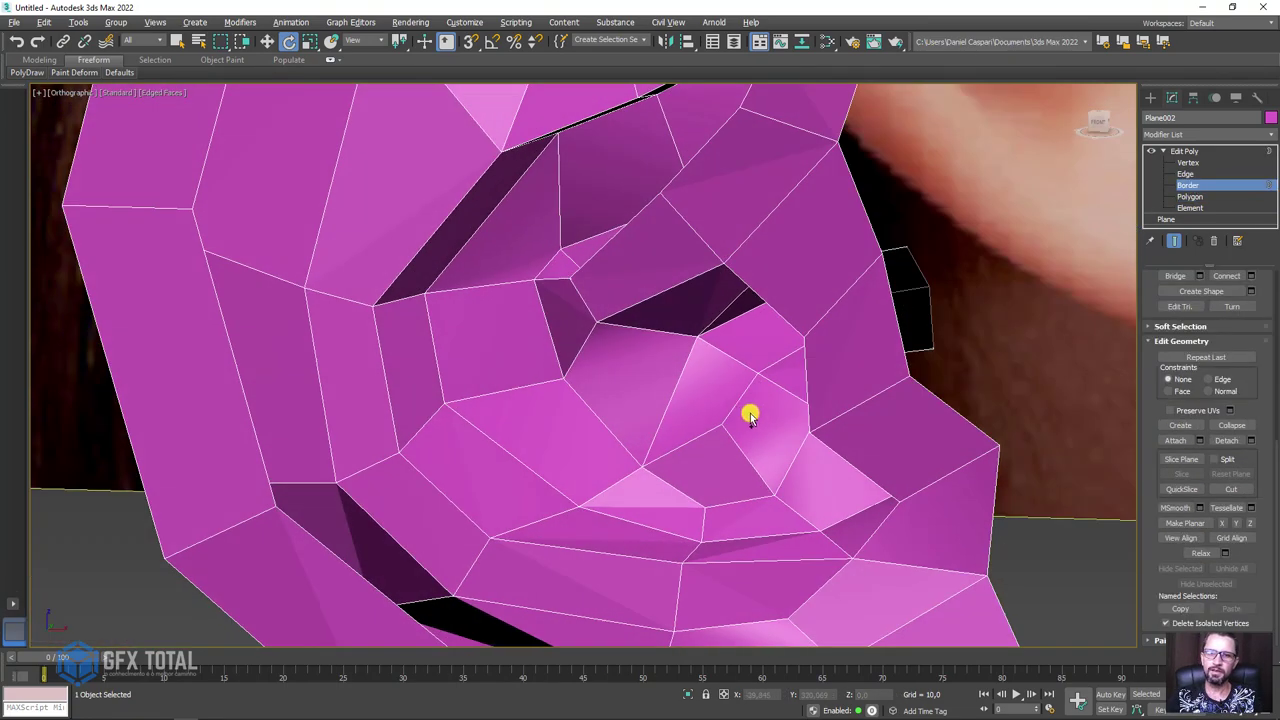
{"action": "left_click", "coordinate": [1188, 163]}
{"action": "middle_click_drag", "start_coordinate": [727, 430], "coordinate": [737, 451], "text": "alt"}
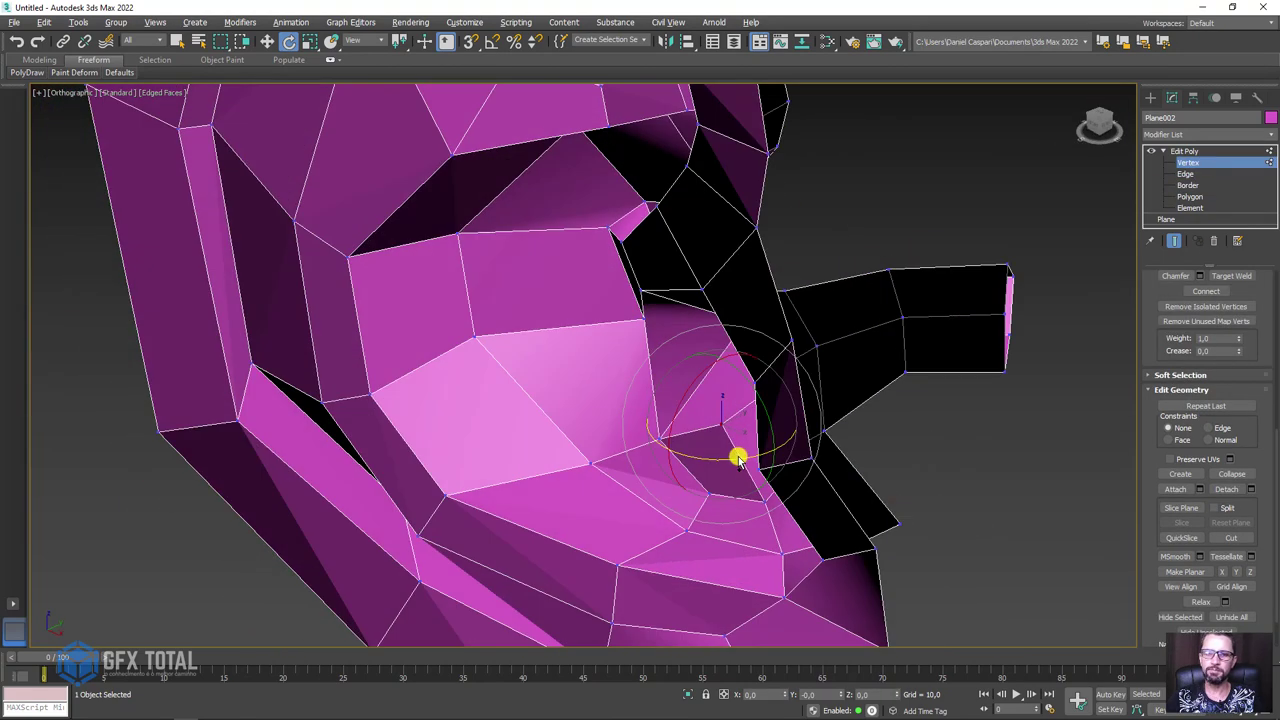
{"action": "key", "text": "w"}
{"action": "mouse_move", "coordinate": [790, 408]}
{"action": "middle_mouse_down", "text": "alt"}
{"action": "mouse_move", "coordinate": [880, 480]}
{"action": "mouse_move", "coordinate": [897, 420]}
{"action": "middle_mouse_up", "text": "alt"}
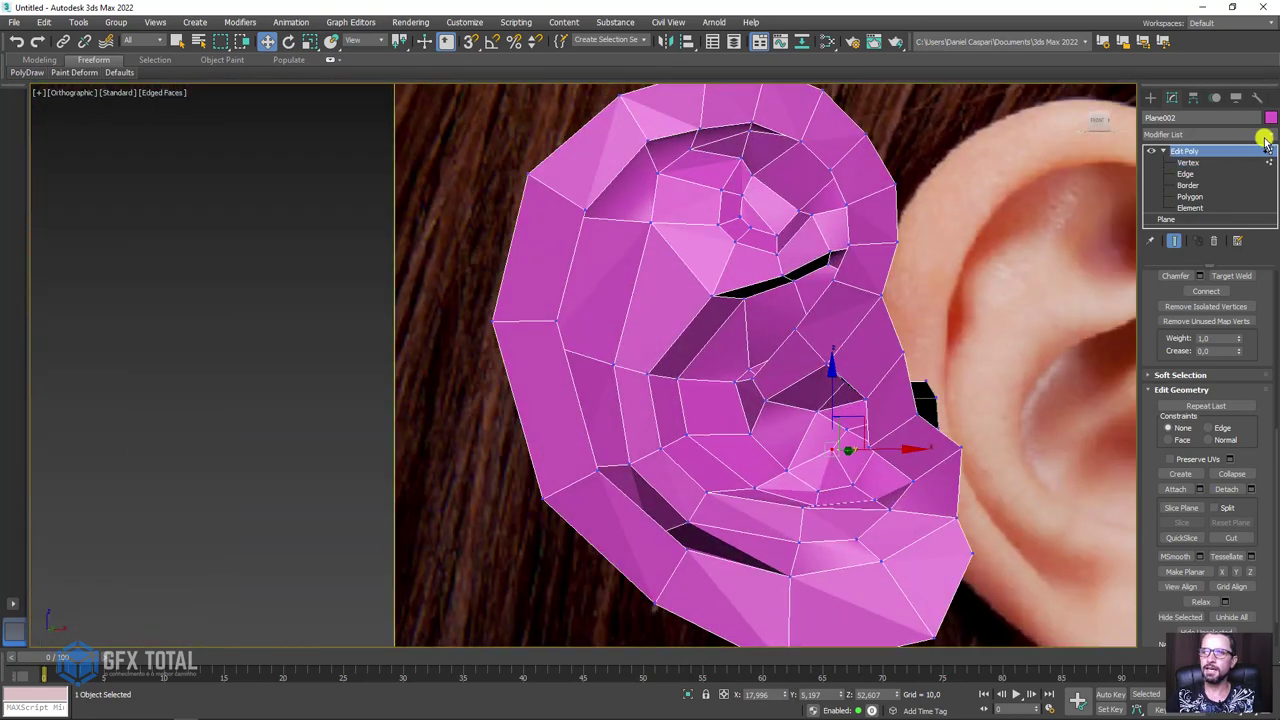
- Add a TurboSmooth modifier to the ear mesh and inspect it without edged faces (F4)
{"action": "left_click", "coordinate": [1268, 134]}
{"action": "left_click", "coordinate": [1212, 155]}
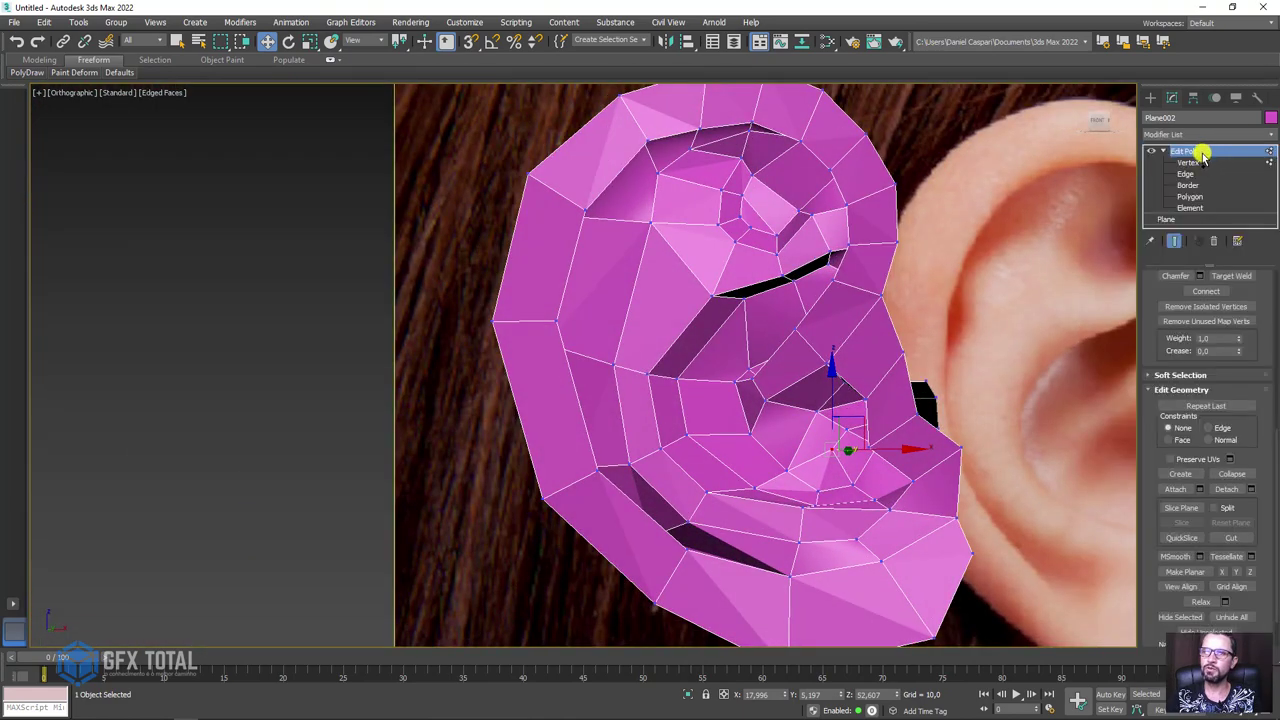
{"action": "left_click", "coordinate": [1200, 157]}
{"action": "left_click", "coordinate": [1266, 132]}
{"action": "scroll", "coordinate": [1247, 598], "scroll_direction": "down", "scroll_amount": 15}
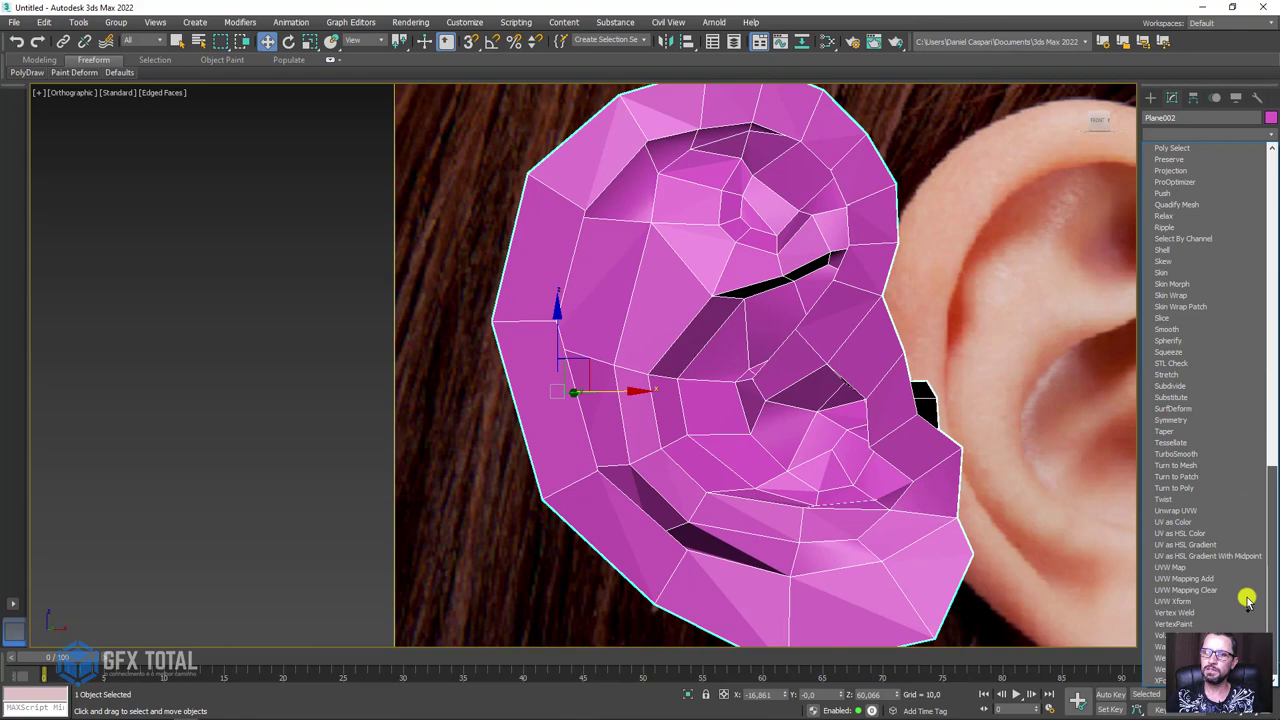
{"action": "left_click", "coordinate": [1182, 447]}
{"action": "scroll", "coordinate": [967, 460], "scroll_direction": "down", "scroll_amount": 2}
{"action": "scroll", "coordinate": [900, 458], "scroll_direction": "down", "scroll_amount": 1}
{"action": "key", "text": "F4"}
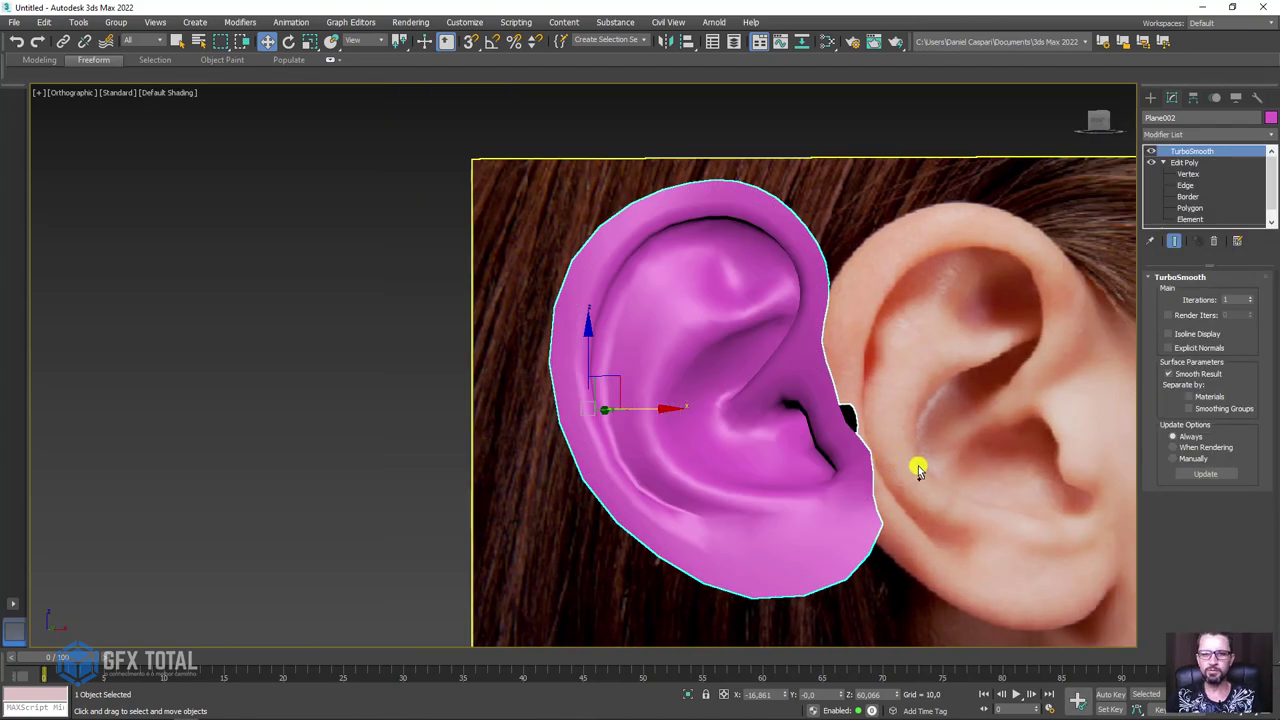
{"action": "mouse_move", "coordinate": [920, 466]}
{"action": "middle_mouse_down", "text": "alt"}
{"action": "mouse_move", "coordinate": [892, 490]}
{"action": "mouse_move", "coordinate": [683, 348]}
{"action": "mouse_move", "coordinate": [814, 391]}
{"action": "mouse_move", "coordinate": [683, 285]}
{"action": "middle_mouse_up", "text": "alt"}
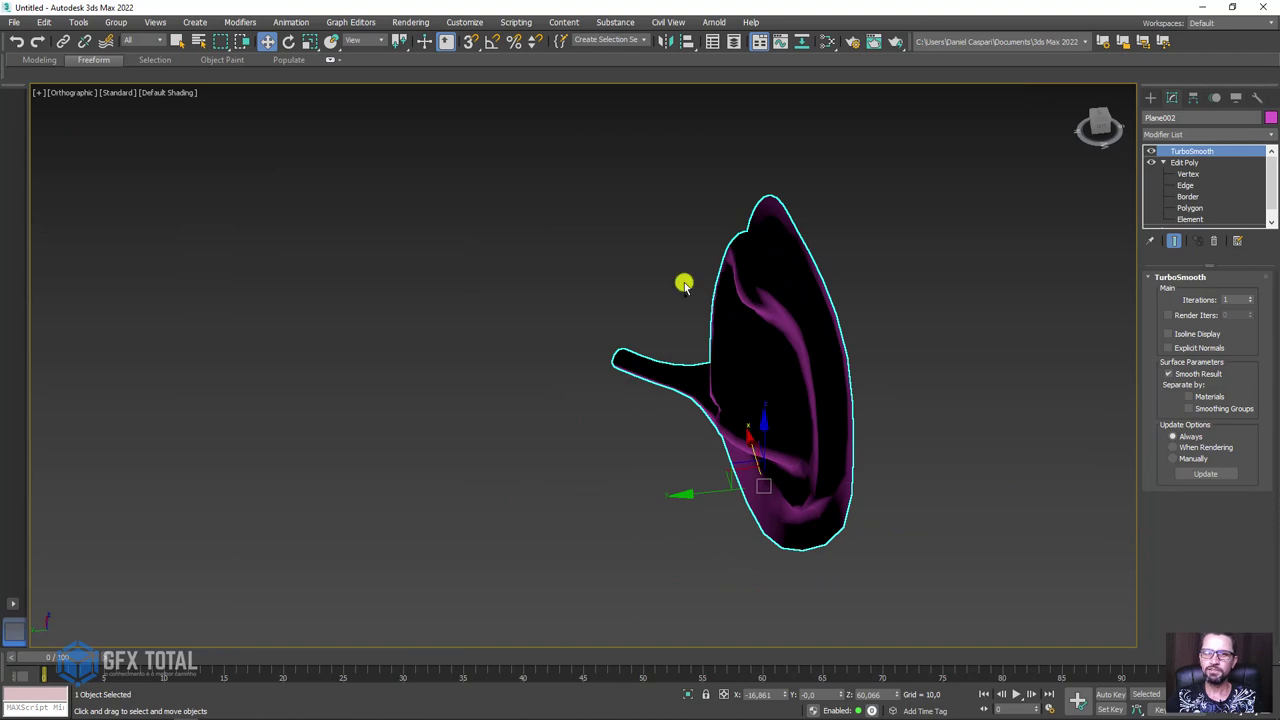
- Switch TurboSmooth off, select an open border in Edit Poly, and go to Edge level with edges shown
{"action": "left_click", "coordinate": [1151, 152]}
{"action": "left_click", "coordinate": [1187, 186]}
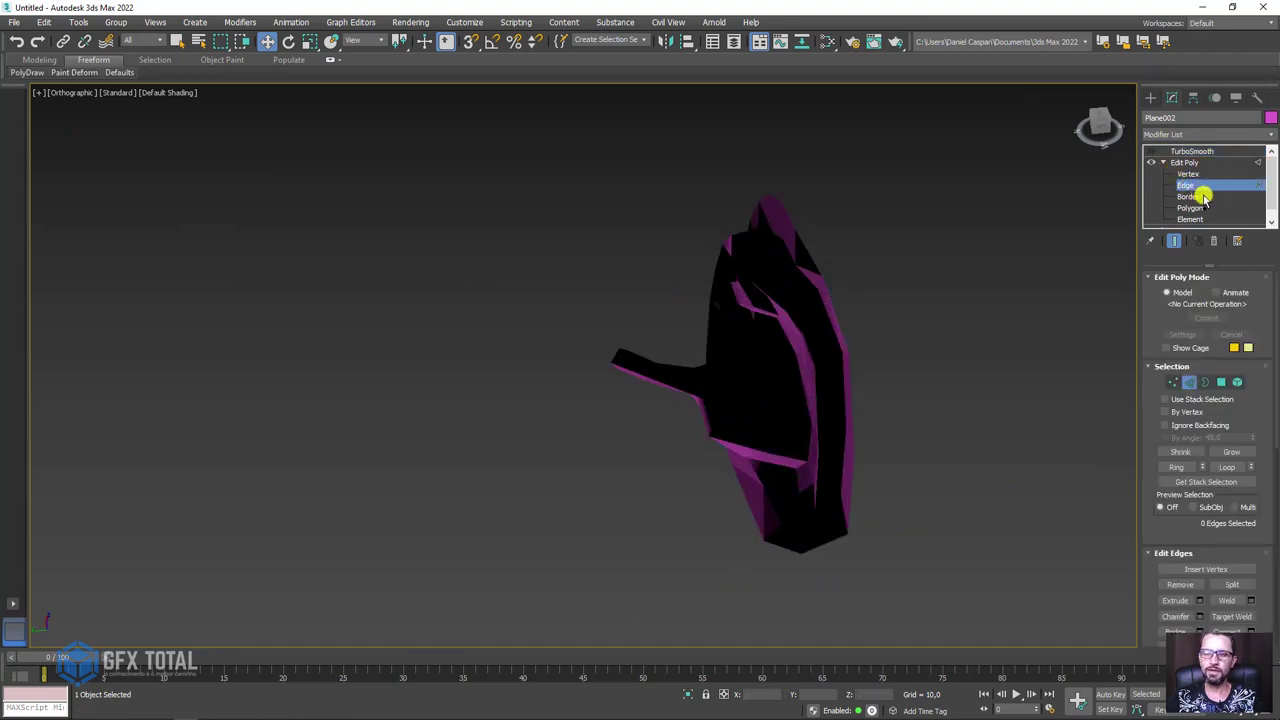
{"action": "left_click", "coordinate": [1189, 197]}
{"action": "left_click", "coordinate": [830, 290]}
{"action": "key", "text": "F4"}
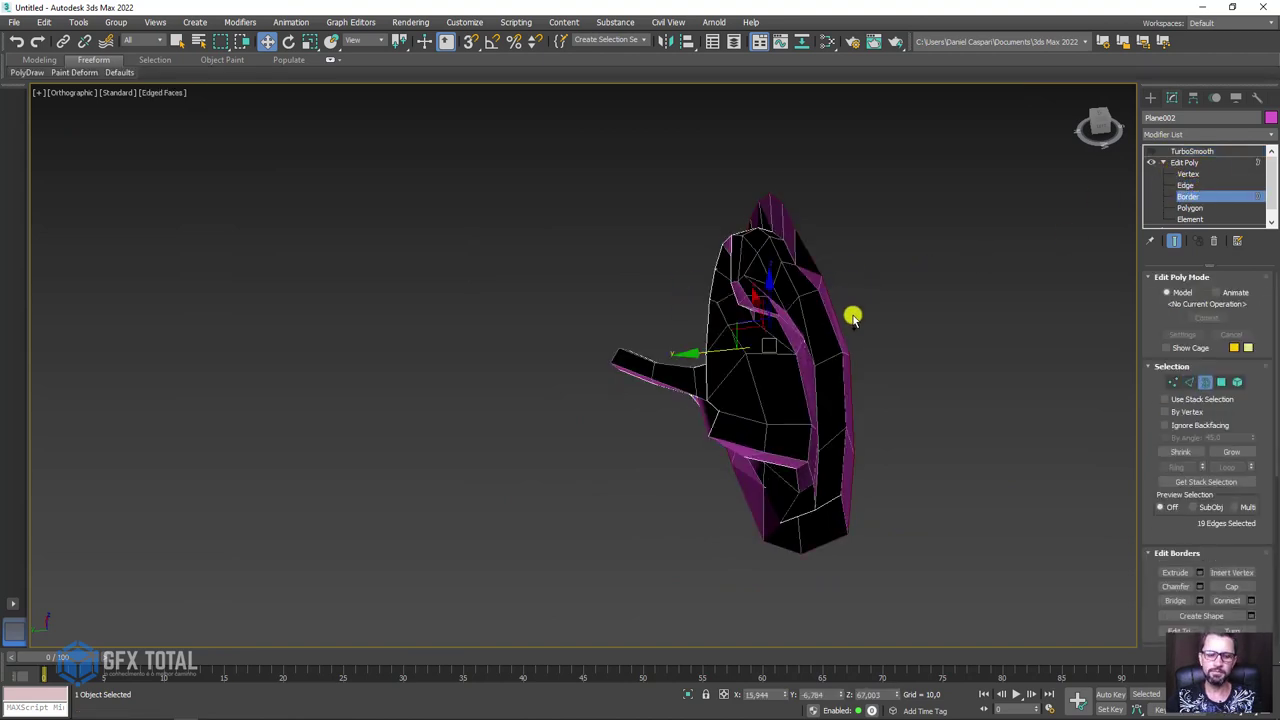
{"action": "mouse_move", "coordinate": [851, 314]}
{"action": "middle_mouse_down", "text": "alt"}
{"action": "mouse_move", "coordinate": [857, 363]}
{"action": "mouse_move", "coordinate": [834, 310]}
{"action": "middle_mouse_up", "text": "alt"}
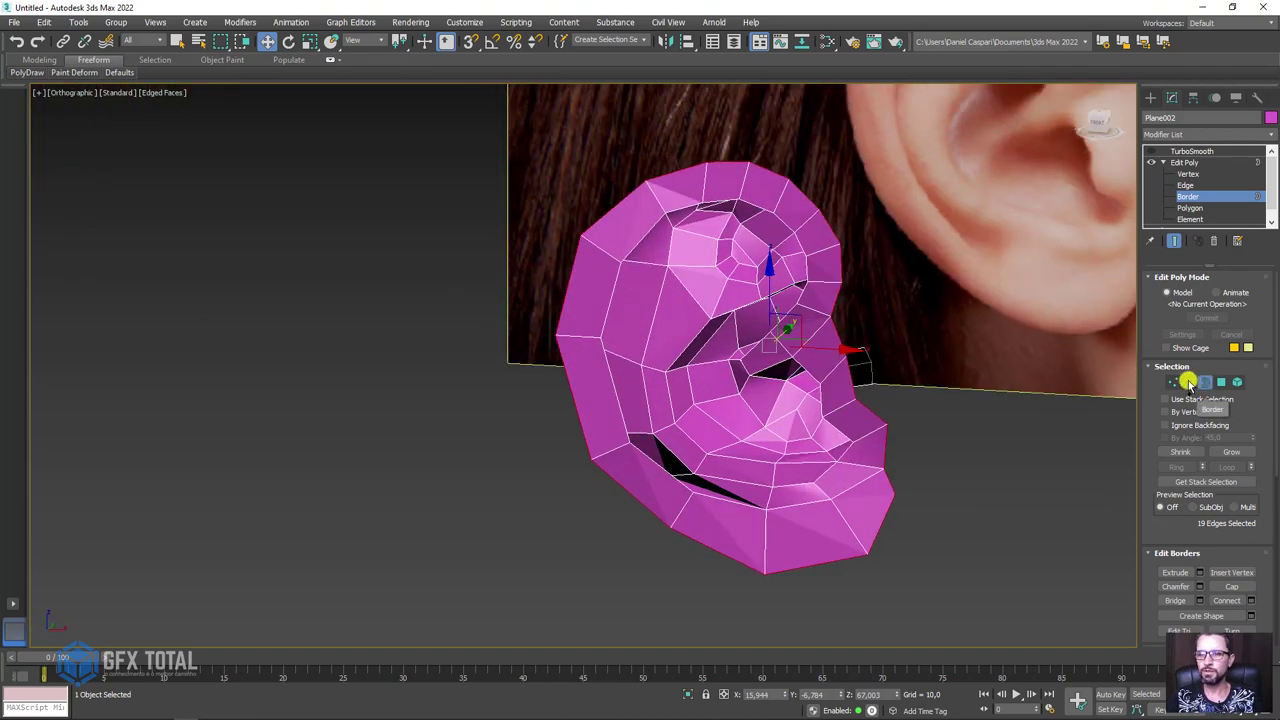
{"action": "key", "text": "2"}
{"action": "mouse_move", "coordinate": [1073, 376]}
{"action": "middle_mouse_down", "text": "alt"}
{"action": "mouse_move", "coordinate": [863, 354]}
{"action": "mouse_move", "coordinate": [880, 340]}
{"action": "middle_mouse_up", "text": "alt"}
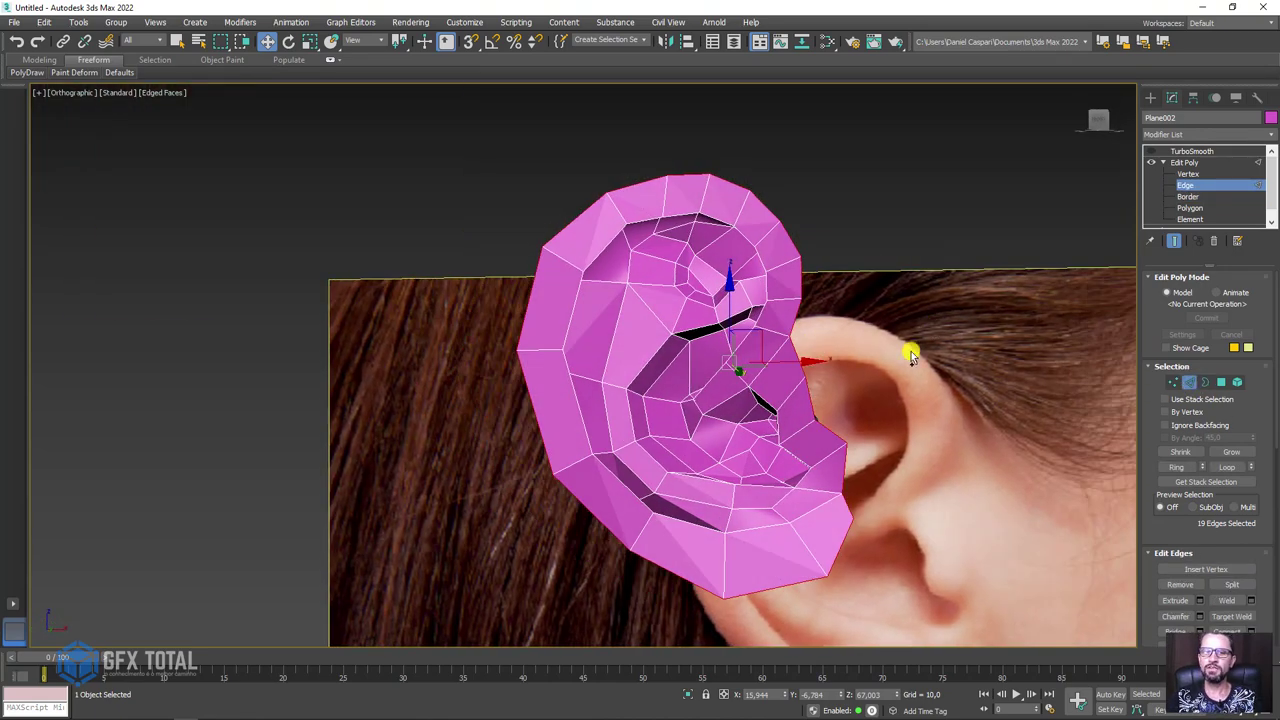
- Deselect several stray edges so only the ear's inner ring stays selected
{"action": "left_click_drag", "start_coordinate": [806, 413], "coordinate": [808, 413], "text": "alt"}
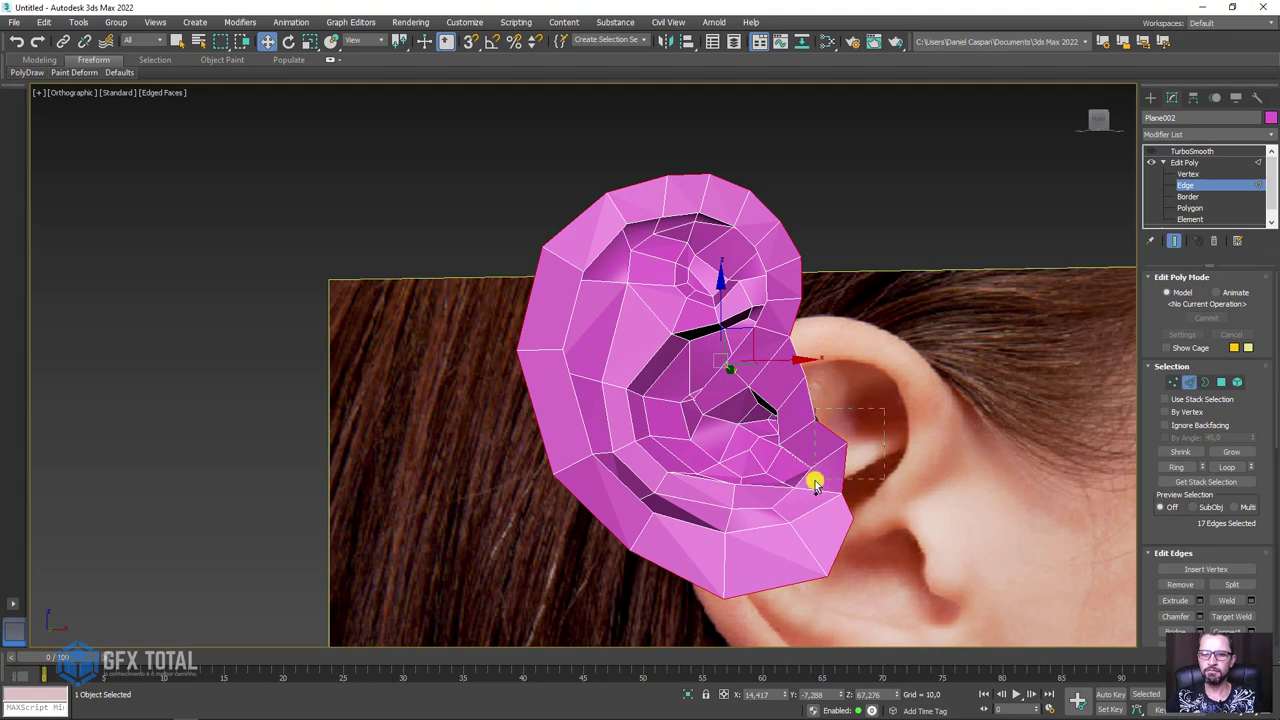
{"action": "left_click_drag", "start_coordinate": [815, 483], "coordinate": [814, 481], "text": "alt"}
{"action": "mouse_move", "coordinate": [814, 481]}
{"action": "middle_mouse_down"}
{"action": "mouse_move", "coordinate": [771, 437]}
{"action": "mouse_move", "coordinate": [785, 440]}
{"action": "middle_mouse_up"}
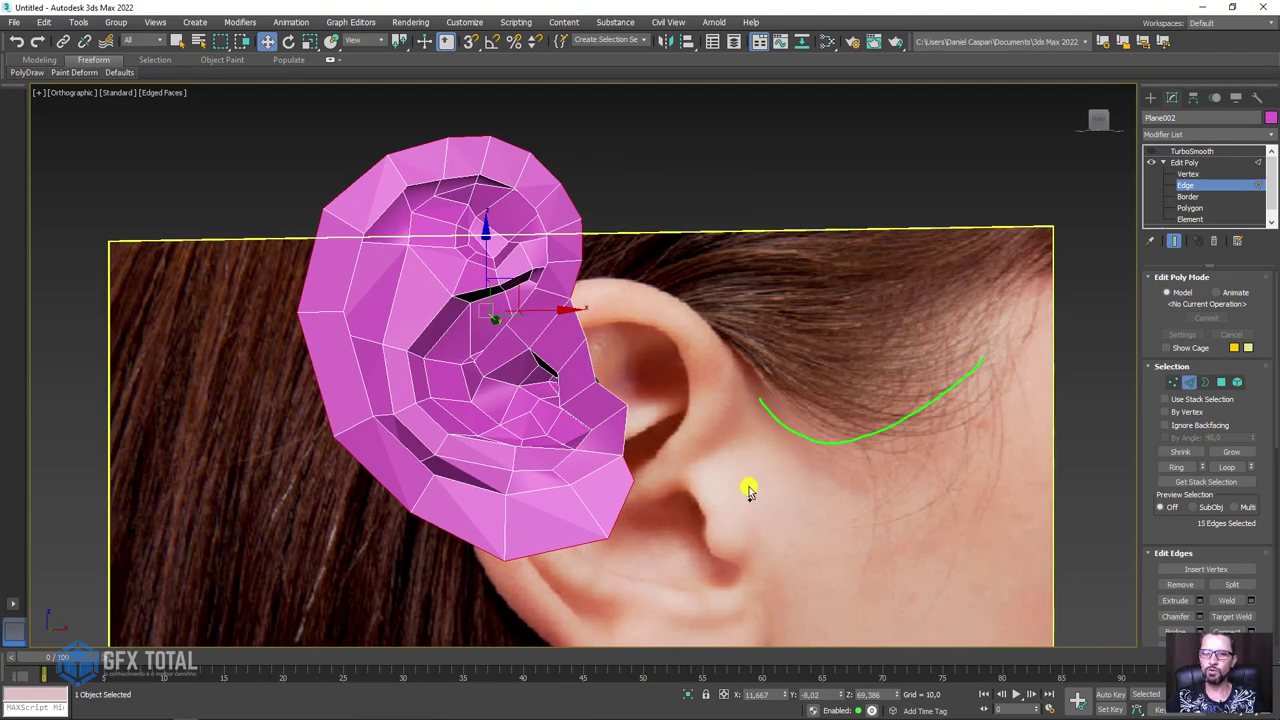
{"action": "mouse_move", "coordinate": [585, 420]}
{"action": "middle_mouse_down", "text": "alt"}
{"action": "mouse_move", "coordinate": [706, 414]}
{"action": "mouse_move", "coordinate": [663, 438]}
{"action": "middle_mouse_up", "text": "alt"}
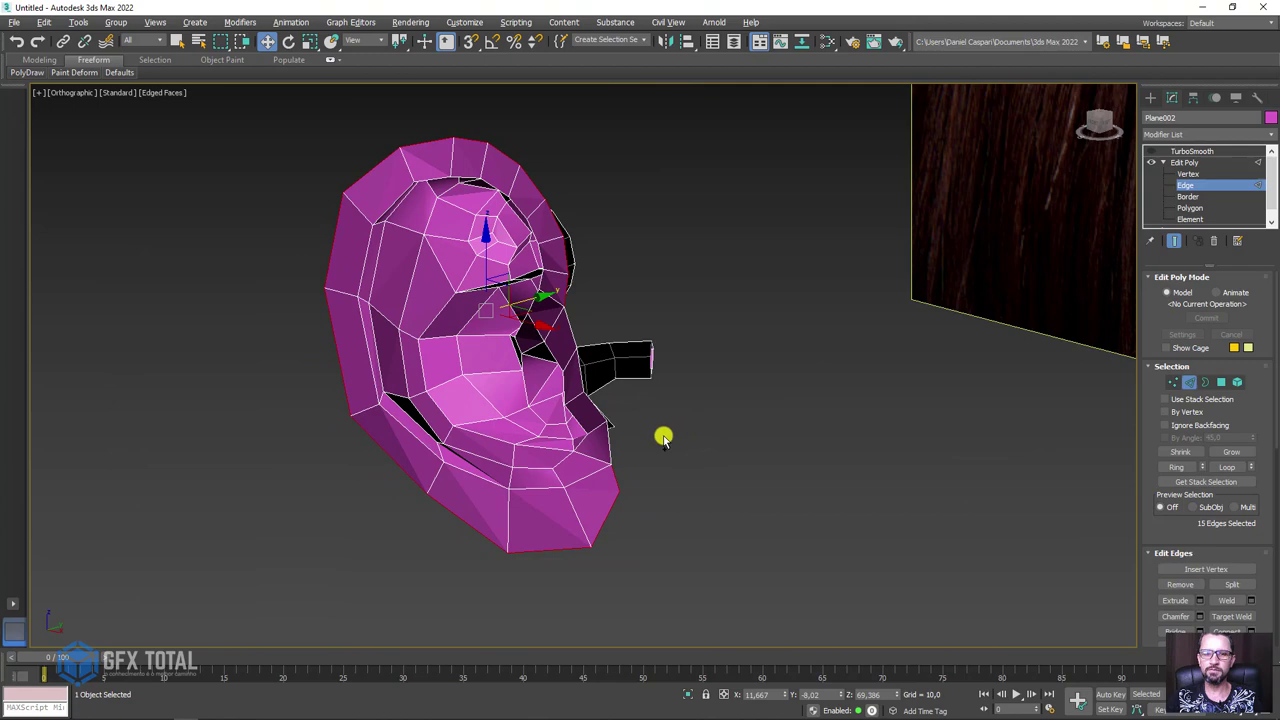
{"action": "left_click", "coordinate": [615, 480], "text": "alt"}
{"action": "mouse_move", "coordinate": [615, 480]}
{"action": "middle_mouse_down", "text": "alt"}
{"action": "mouse_move", "coordinate": [677, 409]}
{"action": "mouse_move", "coordinate": [617, 443]}
{"action": "mouse_move", "coordinate": [591, 347]}
{"action": "mouse_move", "coordinate": [556, 321]}
{"action": "middle_mouse_up", "text": "alt"}
- Move the selected ring edges slightly and scale them inward to make the ring narrower
{"action": "left_click_drag", "start_coordinate": [548, 297], "coordinate": [569, 289]}
{"action": "key", "text": "r"}
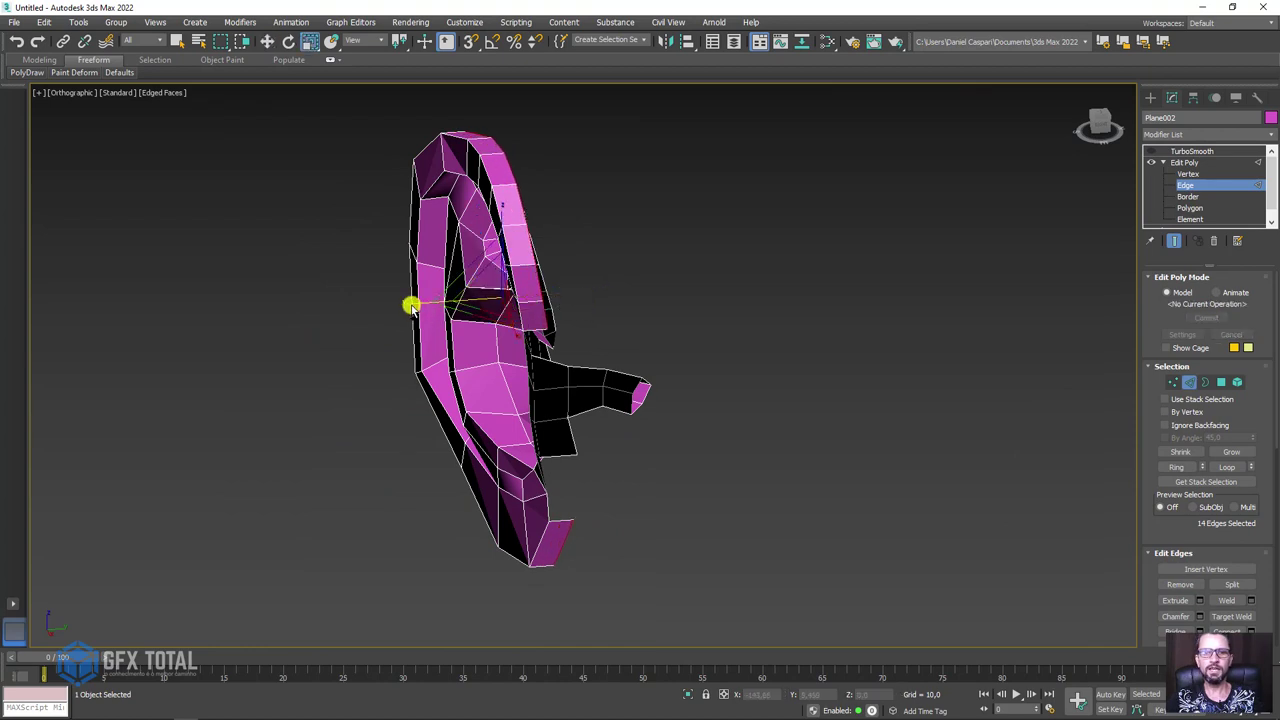
{"action": "left_click_drag", "start_coordinate": [411, 306], "coordinate": [413, 304]}
{"action": "key", "text": "w"}
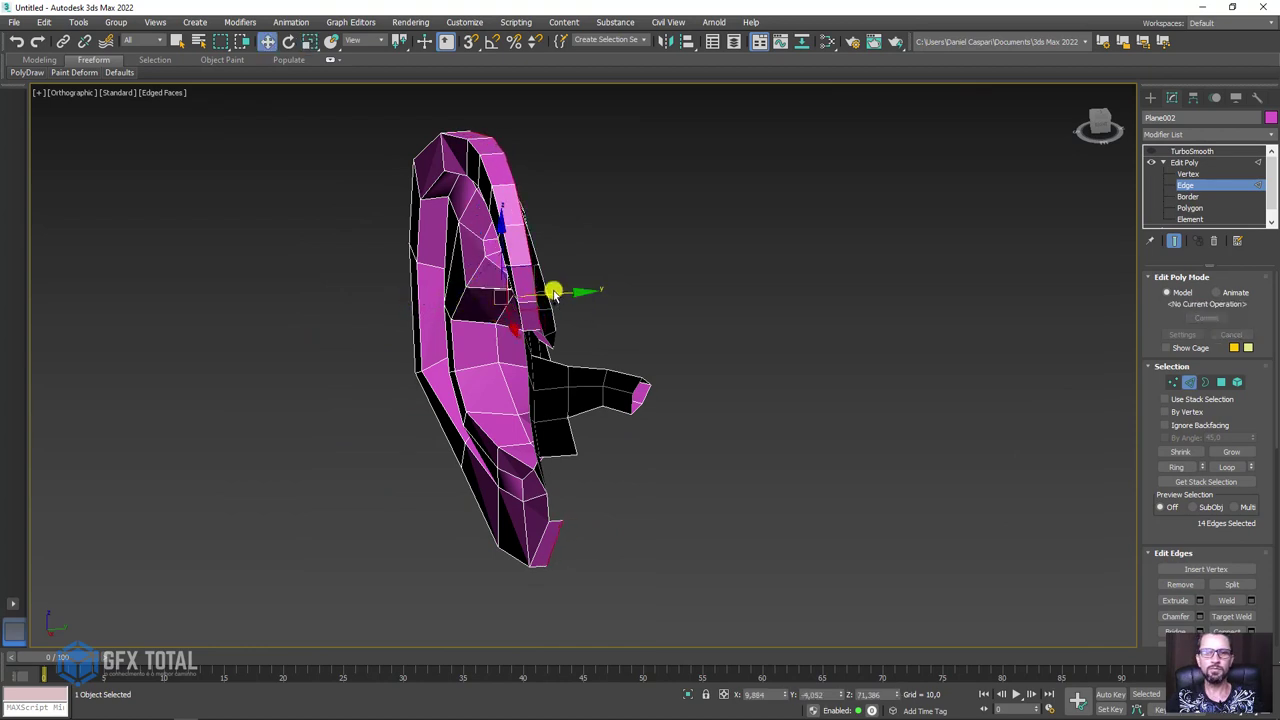
{"action": "left_click_drag", "start_coordinate": [555, 295], "coordinate": [585, 296]}
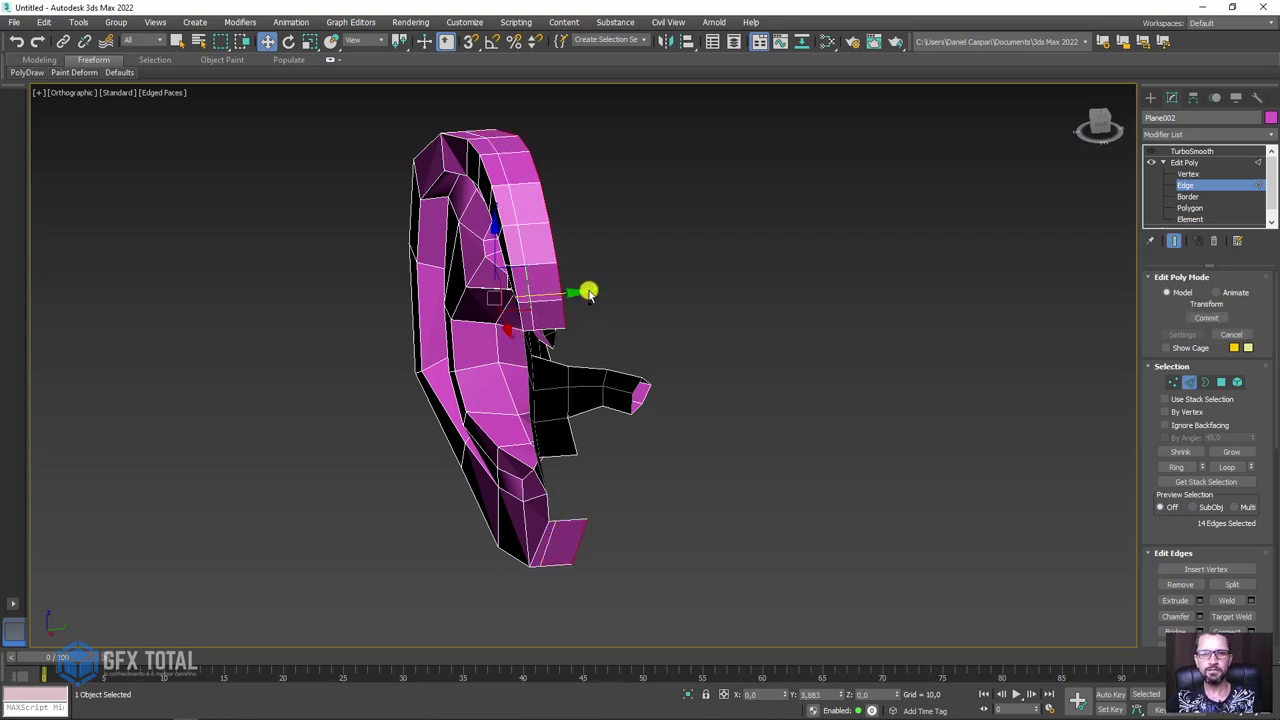
{"action": "key", "text": "r"}
{"action": "left_click_drag", "start_coordinate": [447, 303], "coordinate": [485, 305]}
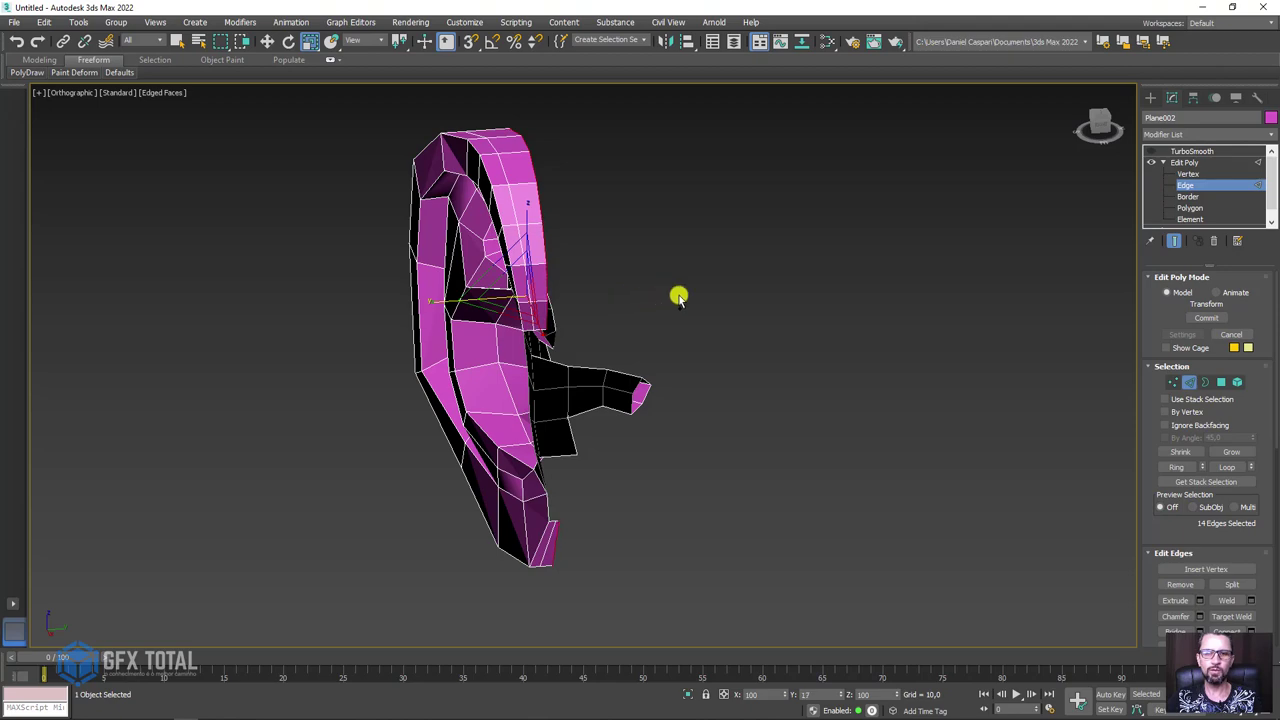
{"action": "mouse_move", "coordinate": [678, 297]}
{"action": "middle_mouse_down", "text": "alt"}
{"action": "mouse_move", "coordinate": [729, 354]}
{"action": "mouse_move", "coordinate": [706, 451]}
{"action": "mouse_move", "coordinate": [716, 397]}
{"action": "mouse_move", "coordinate": [734, 386]}
{"action": "middle_mouse_up", "text": "alt"}
- Scale the inner edges along Y in the Top view, then return to Perspective with edged faces
{"action": "key", "text": "t"}
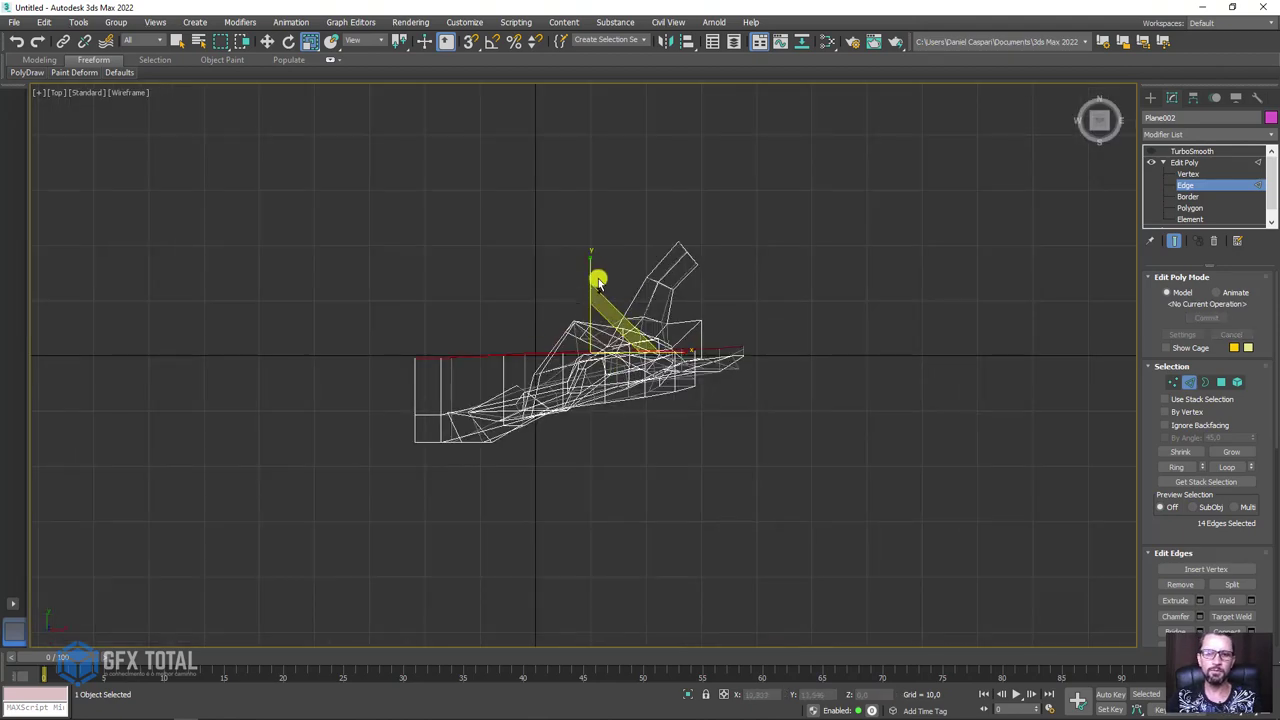
{"action": "left_click_drag", "start_coordinate": [598, 283], "coordinate": [596, 284]}
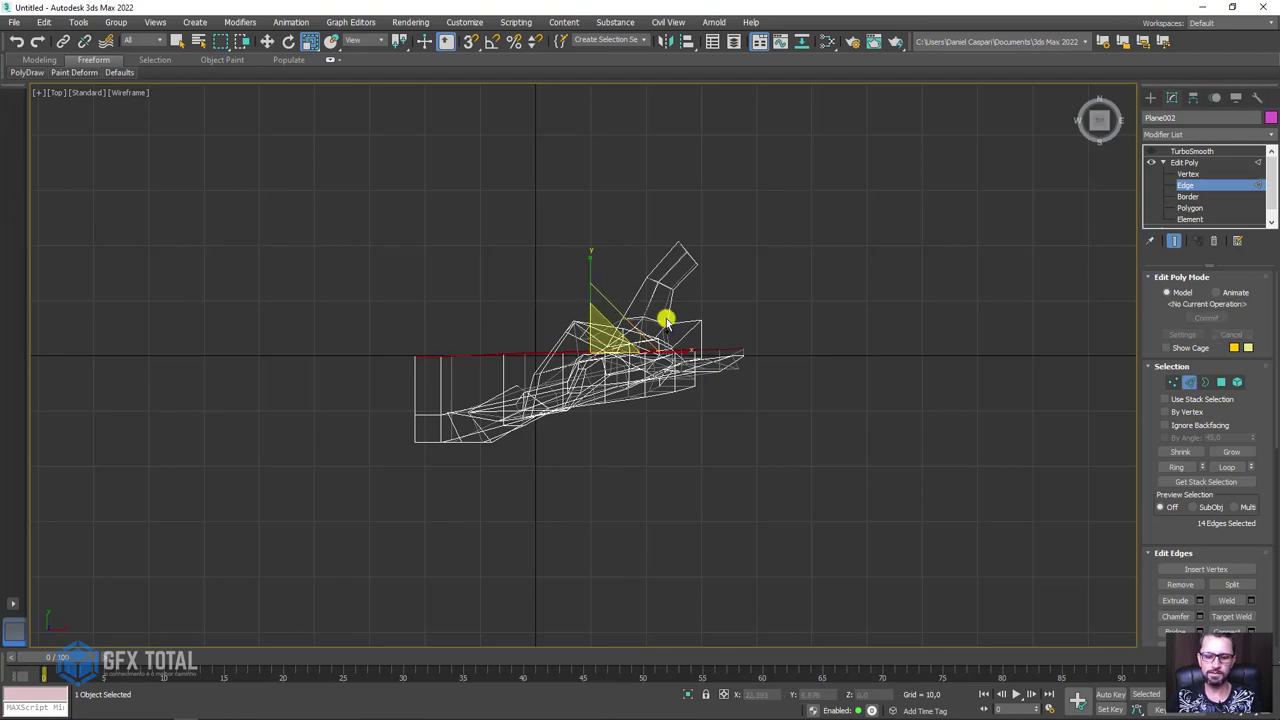
{"action": "key", "text": "p"}
{"action": "mouse_move", "coordinate": [823, 397]}
{"action": "middle_mouse_down", "text": "alt"}
{"action": "mouse_move", "coordinate": [880, 460]}
{"action": "mouse_move", "coordinate": [1014, 449]}
{"action": "mouse_move", "coordinate": [876, 422]}
{"action": "middle_mouse_up", "text": "alt"}
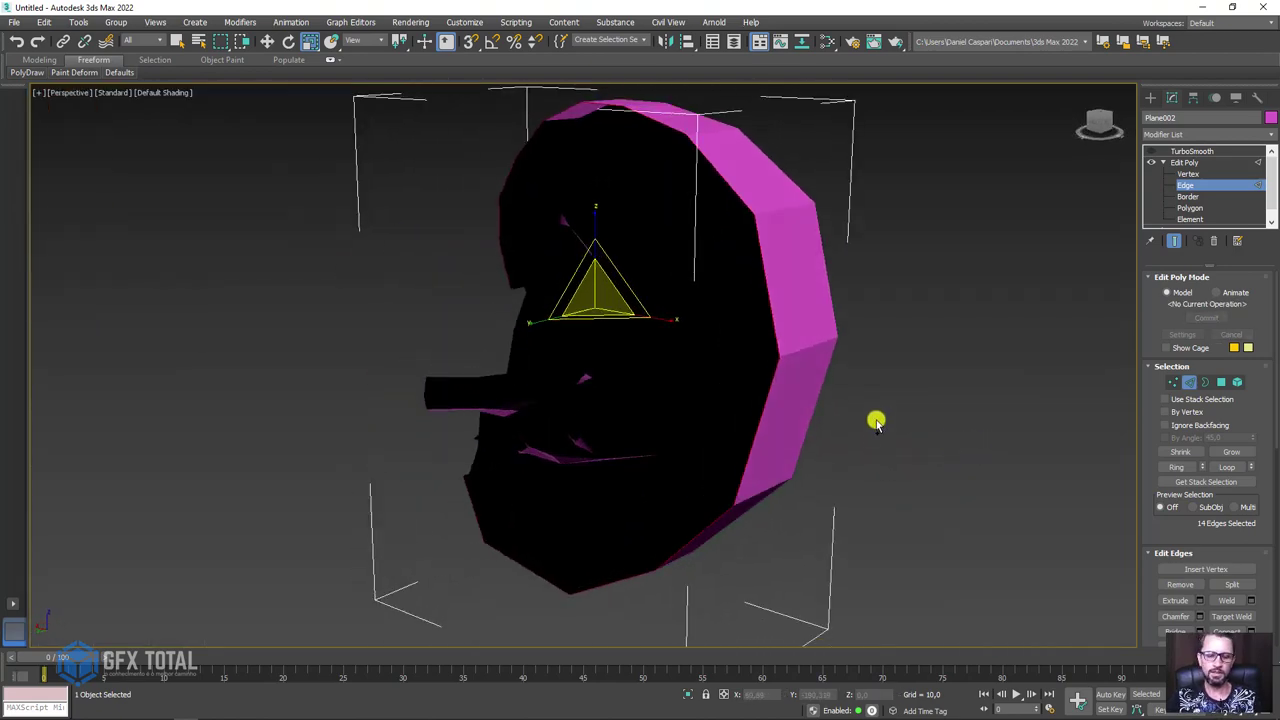
{"action": "key", "text": "F3"}
{"action": "key", "text": "F3"}
{"action": "key", "text": "F4"}
{"action": "scroll", "coordinate": [775, 372], "scroll_direction": "down", "scroll_amount": 3}
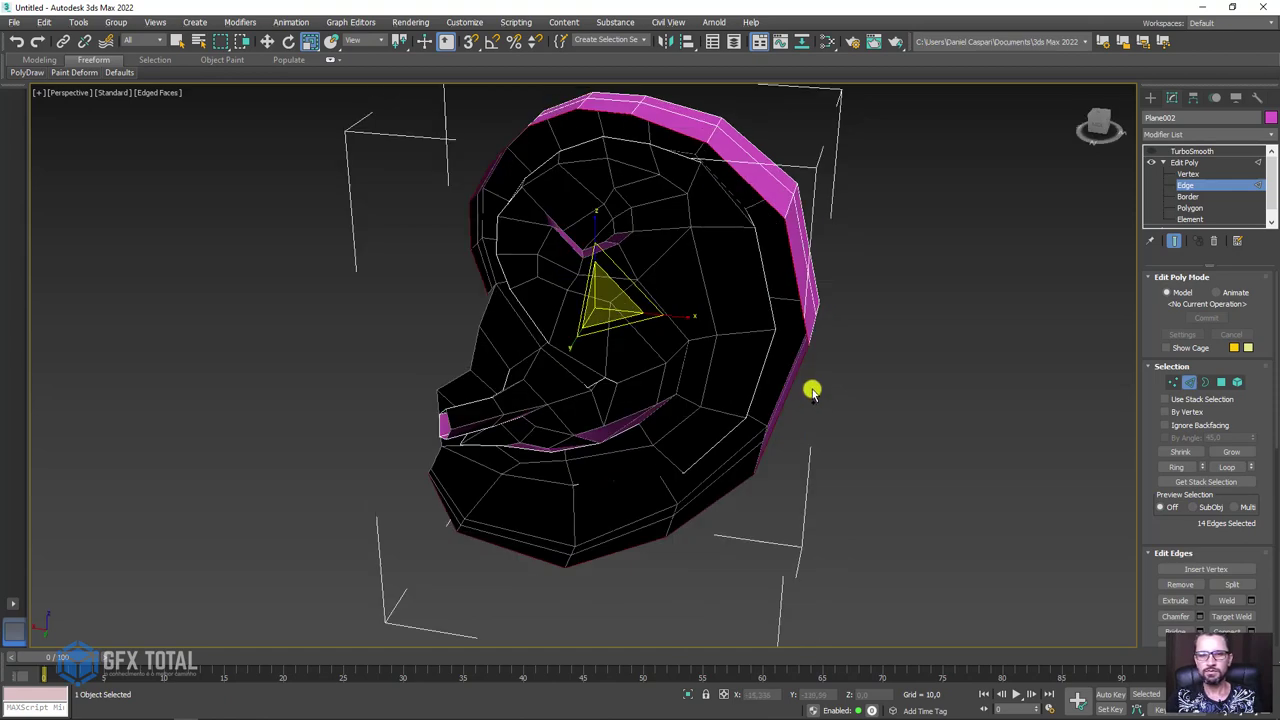
{"action": "scroll", "coordinate": [815, 390], "scroll_direction": "down", "scroll_amount": 2}
{"action": "mouse_move", "coordinate": [531, 260]}
{"action": "middle_mouse_down", "text": "alt"}
{"action": "mouse_move", "coordinate": [608, 286]}
{"action": "mouse_move", "coordinate": [640, 334]}
{"action": "mouse_move", "coordinate": [634, 346]}
{"action": "middle_mouse_up", "text": "alt"}
- Scale the magenta outer rim edges outward to make the ear's rim much wider
{"action": "left_click_drag", "start_coordinate": [703, 345], "coordinate": [645, 362]}
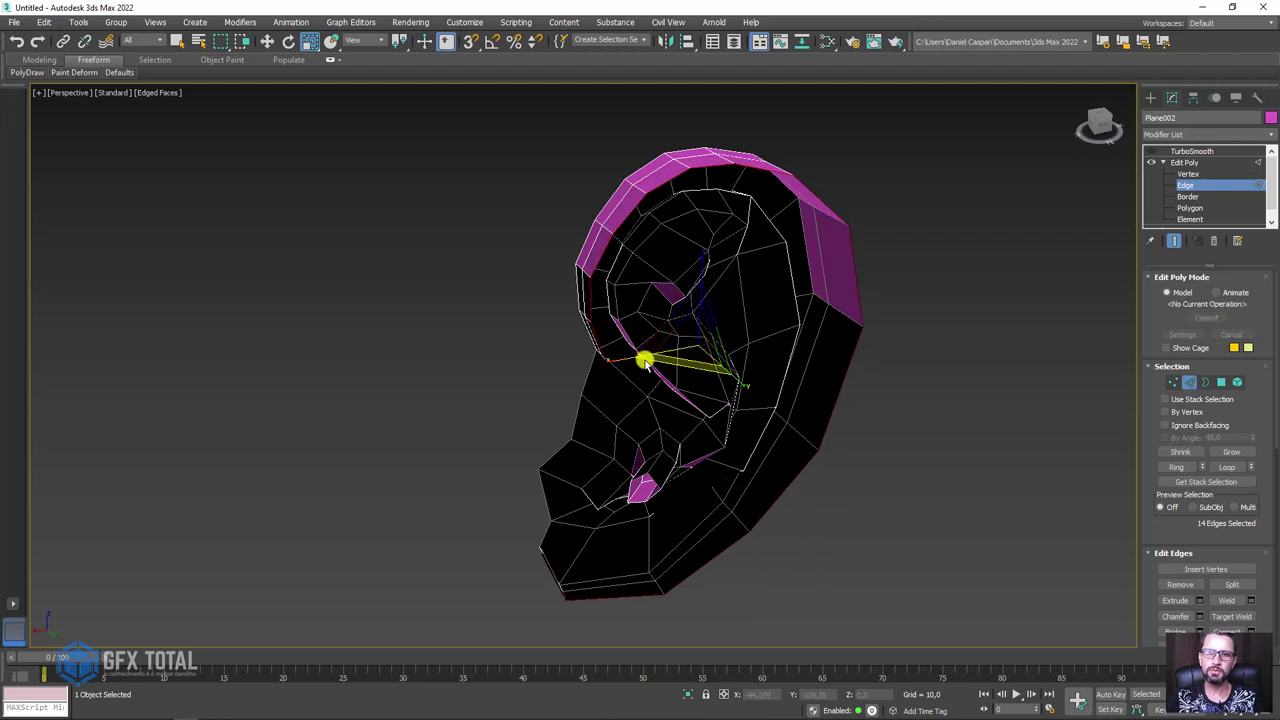
{"action": "middle_click_drag", "start_coordinate": [628, 360], "coordinate": [640, 349], "text": "alt"}
{"action": "key", "text": "w"}
{"action": "key", "text": "e"}
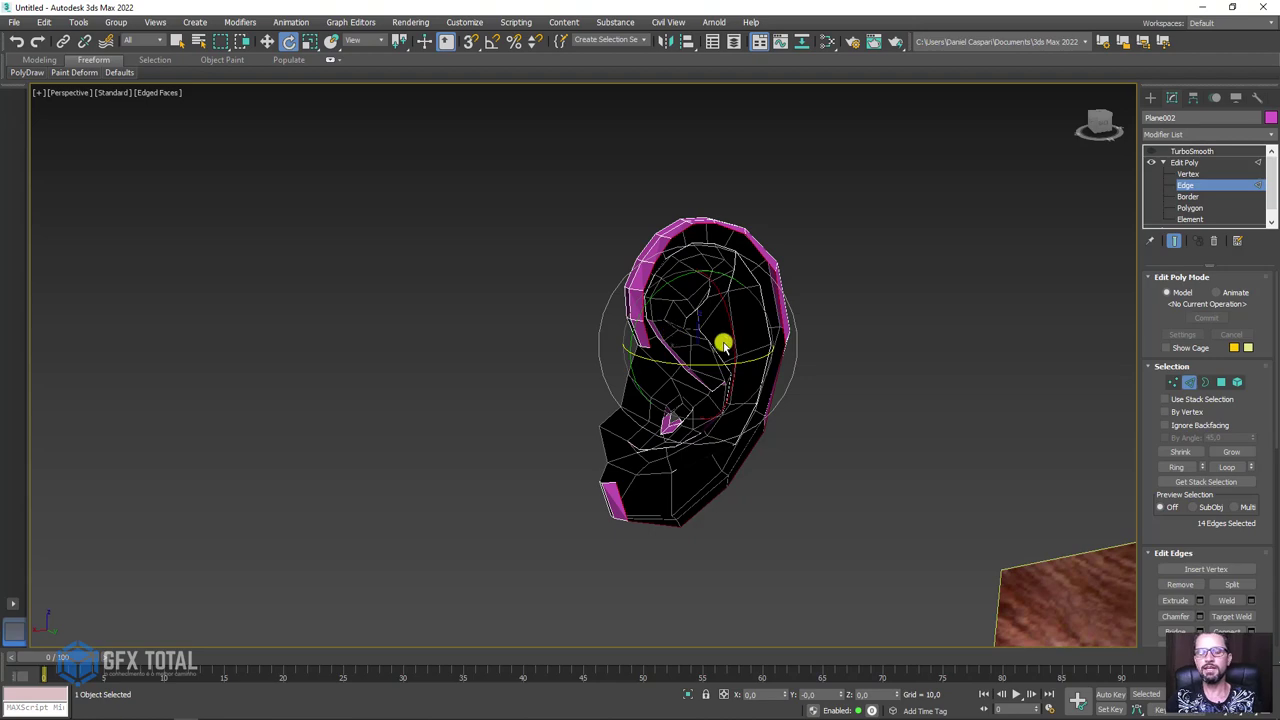
{"action": "middle_click_drag", "start_coordinate": [722, 343], "coordinate": [703, 297], "text": "alt"}
{"action": "scroll", "coordinate": [706, 326], "scroll_direction": "up", "scroll_amount": 2}
{"action": "scroll", "coordinate": [714, 317], "scroll_direction": "up", "scroll_amount": 2}
{"action": "key", "text": "r"}
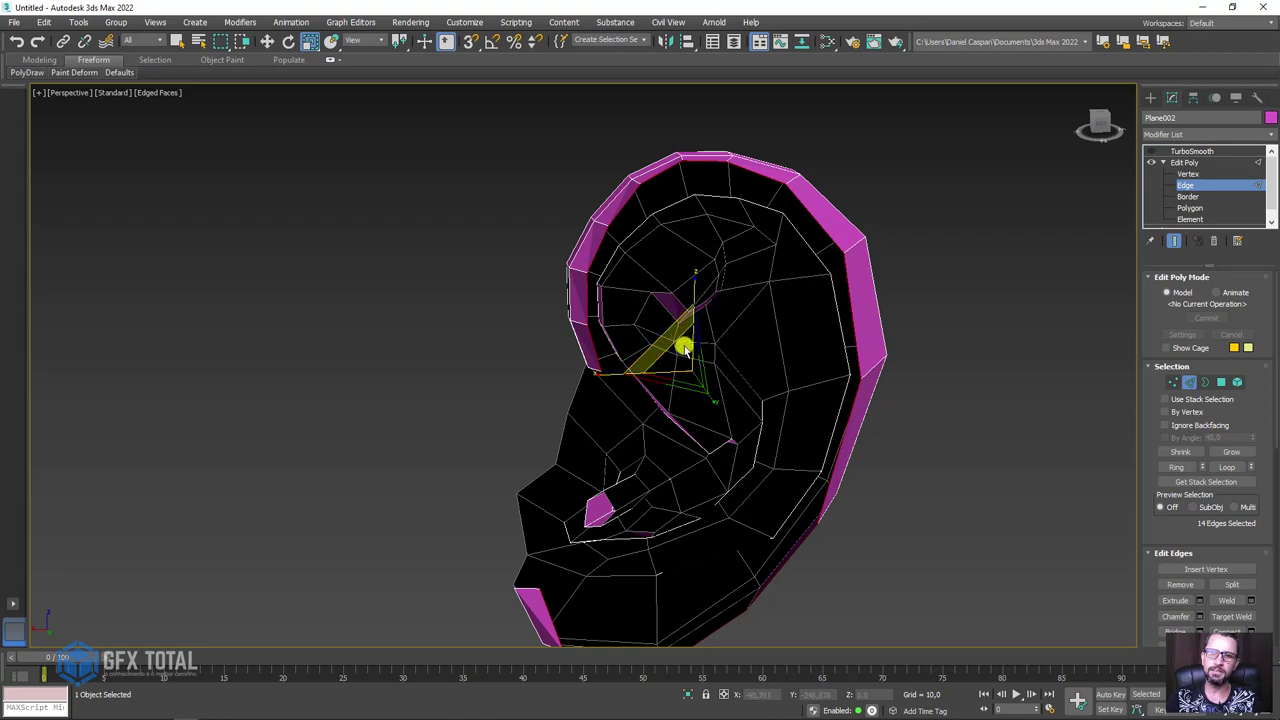
{"action": "left_click_drag", "start_coordinate": [683, 347], "coordinate": [695, 293]}
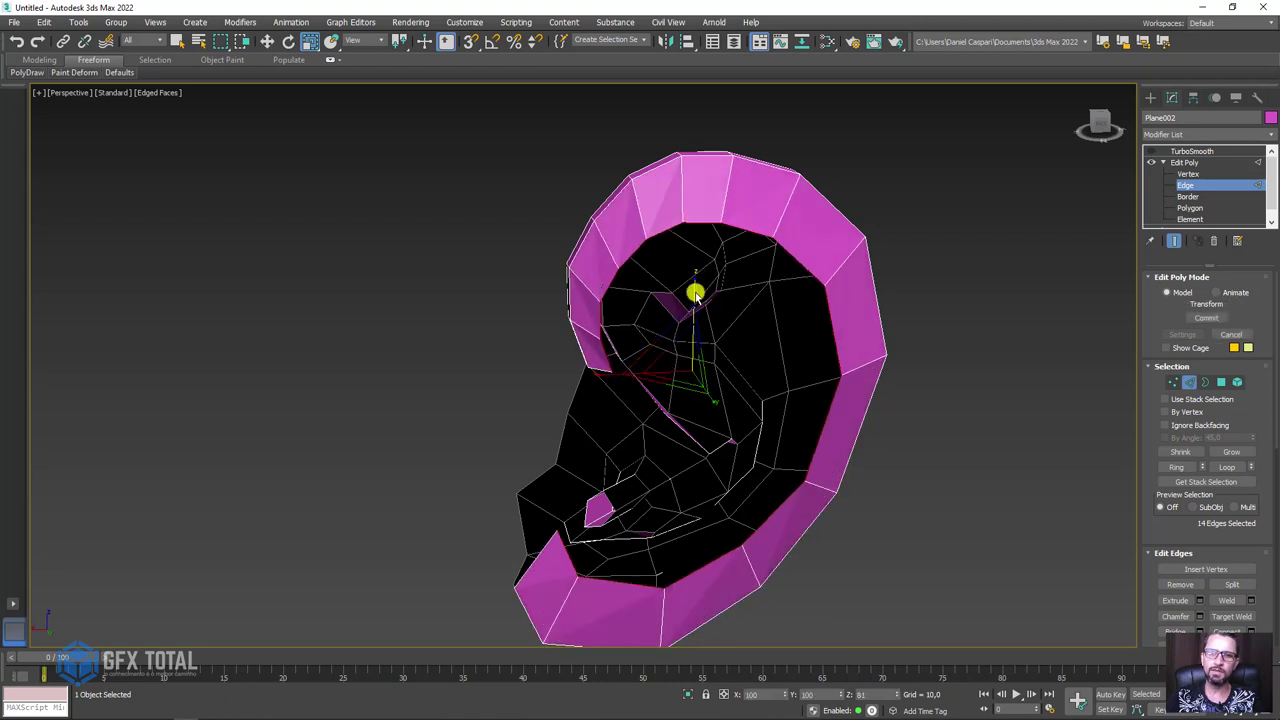
{"action": "key", "text": "w"}
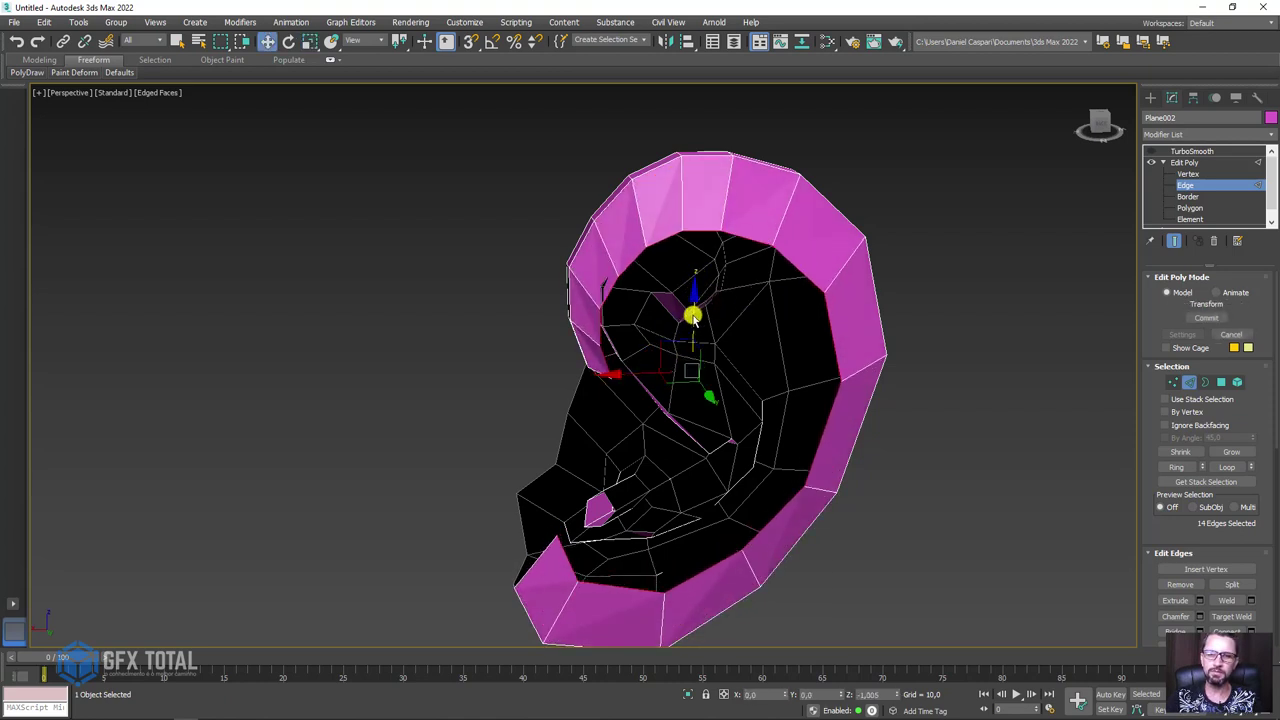
{"action": "middle_click_drag", "start_coordinate": [651, 366], "coordinate": [638, 366], "text": "alt"}
- Move vertices along the ear's lower rim, pulling one rim vertex up-left and another down
{"action": "left_click", "coordinate": [1174, 382]}
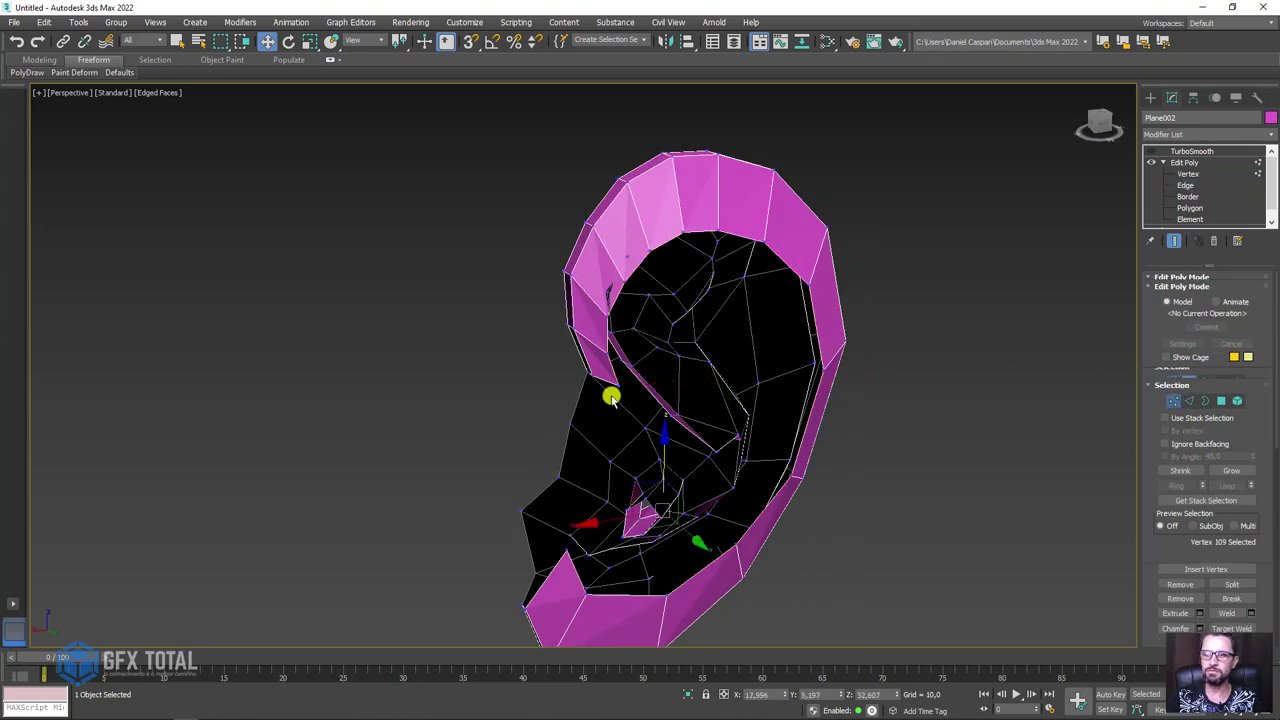
{"action": "scroll", "coordinate": [678, 381], "scroll_direction": "up", "scroll_amount": 5}
{"action": "mouse_move", "coordinate": [840, 413]}
{"action": "left_mouse_down"}
{"action": "mouse_move", "coordinate": [752, 345]}
{"action": "mouse_move", "coordinate": [806, 303]}
{"action": "mouse_move", "coordinate": [771, 283]}
{"action": "left_mouse_up"}
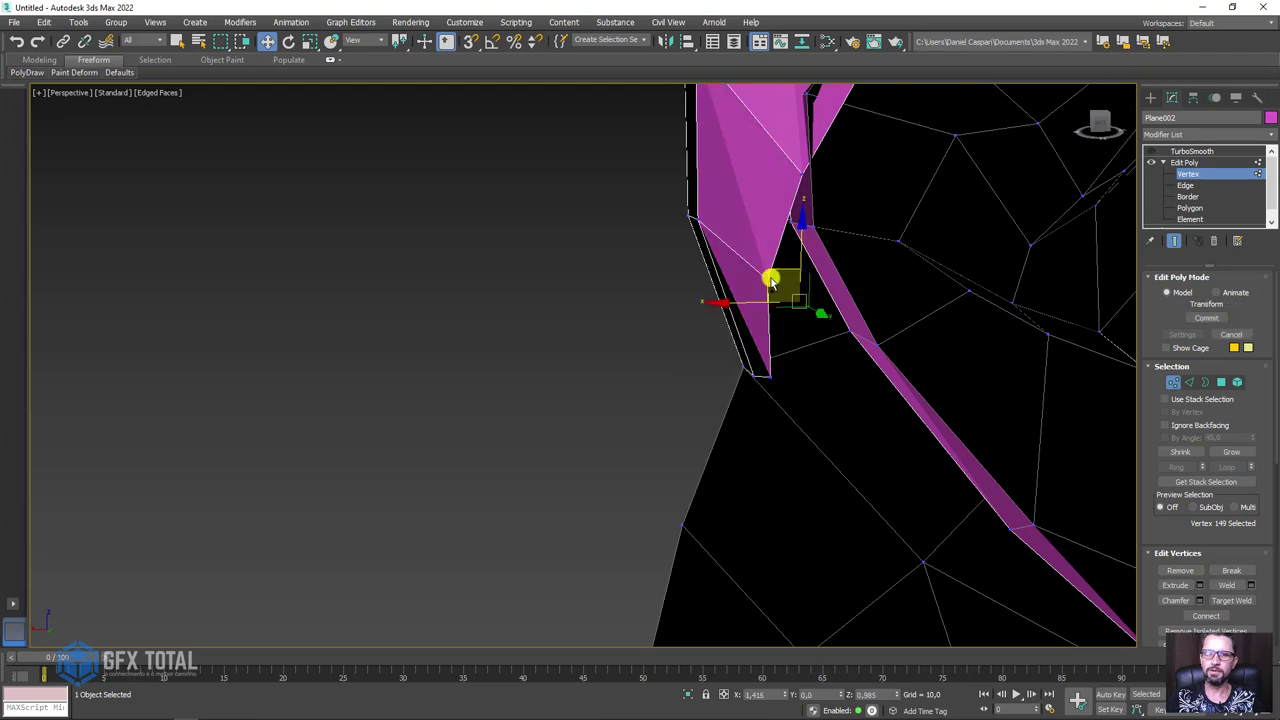
{"action": "scroll", "coordinate": [808, 297], "scroll_direction": "down", "scroll_amount": 5}
{"action": "scroll", "coordinate": [720, 346], "scroll_direction": "up", "scroll_amount": 10}
{"action": "scroll", "coordinate": [720, 346], "scroll_direction": "down", "scroll_amount": 8}
{"action": "scroll", "coordinate": [740, 390], "scroll_direction": "up", "scroll_amount": 1}
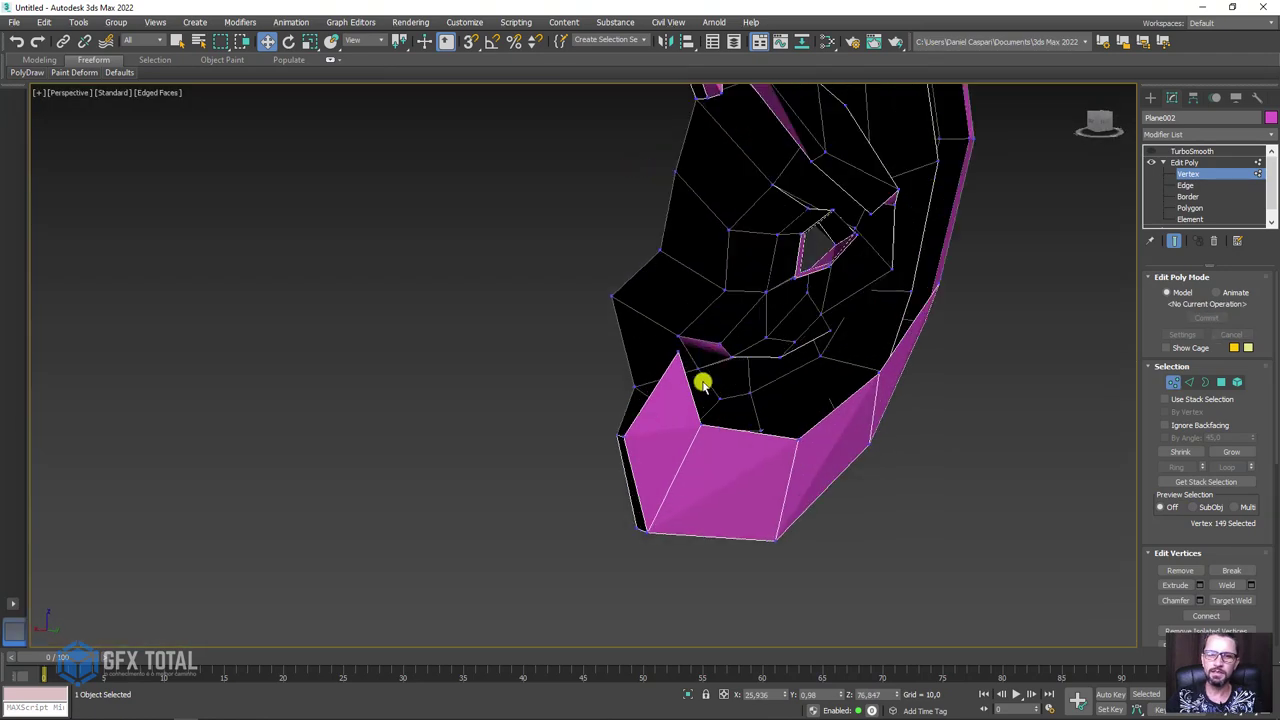
{"action": "left_click_drag", "start_coordinate": [670, 358], "coordinate": [643, 423]}
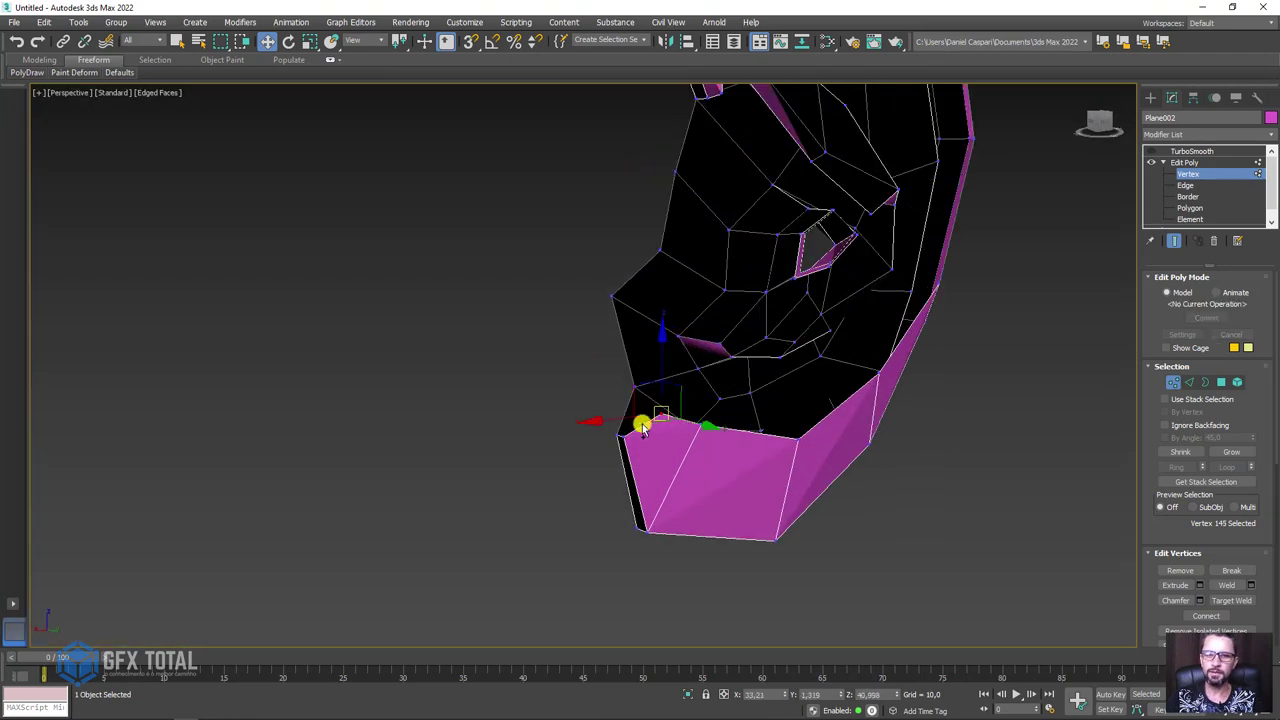
{"action": "mouse_move", "coordinate": [643, 423]}
{"action": "middle_mouse_down", "text": "alt"}
{"action": "mouse_move", "coordinate": [748, 445]}
{"action": "mouse_move", "coordinate": [680, 402]}
{"action": "middle_mouse_up", "text": "alt"}
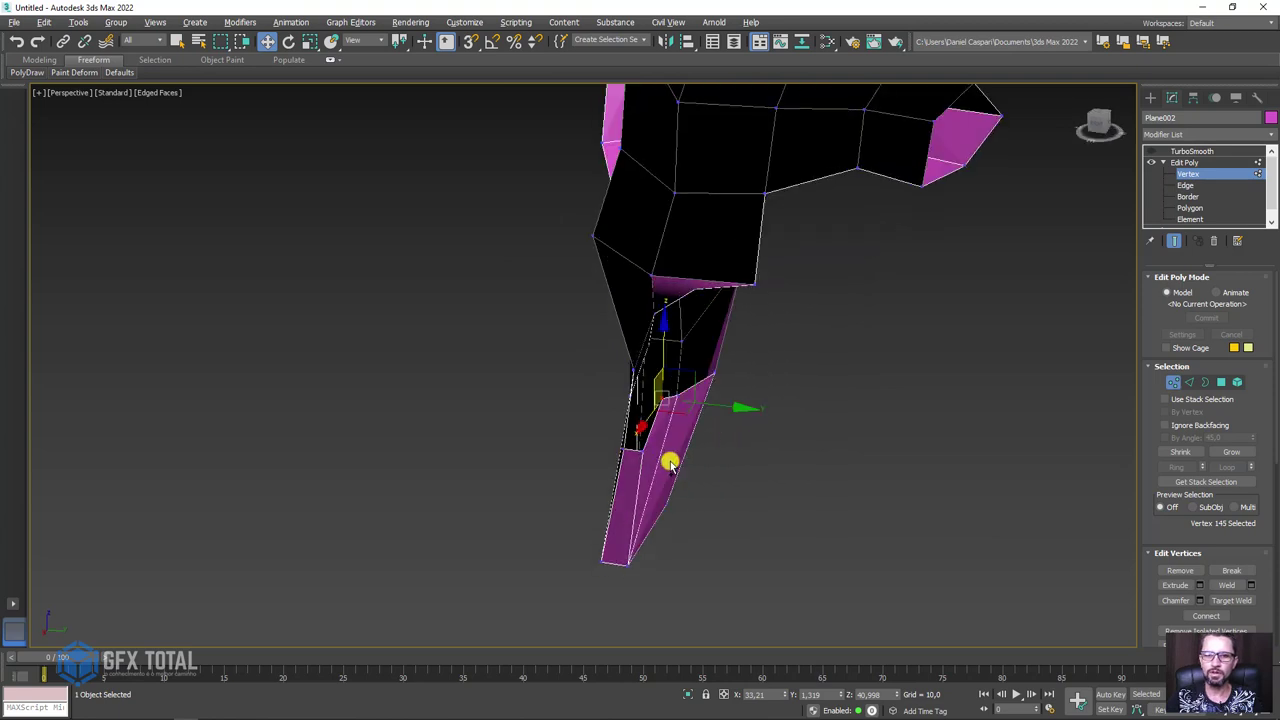
{"action": "mouse_move", "coordinate": [680, 401]}
{"action": "left_mouse_down"}
{"action": "mouse_move", "coordinate": [639, 456]}
{"action": "mouse_move", "coordinate": [745, 460]}
{"action": "left_mouse_up"}
{"action": "left_click", "coordinate": [630, 568], "text": "ctrl"}
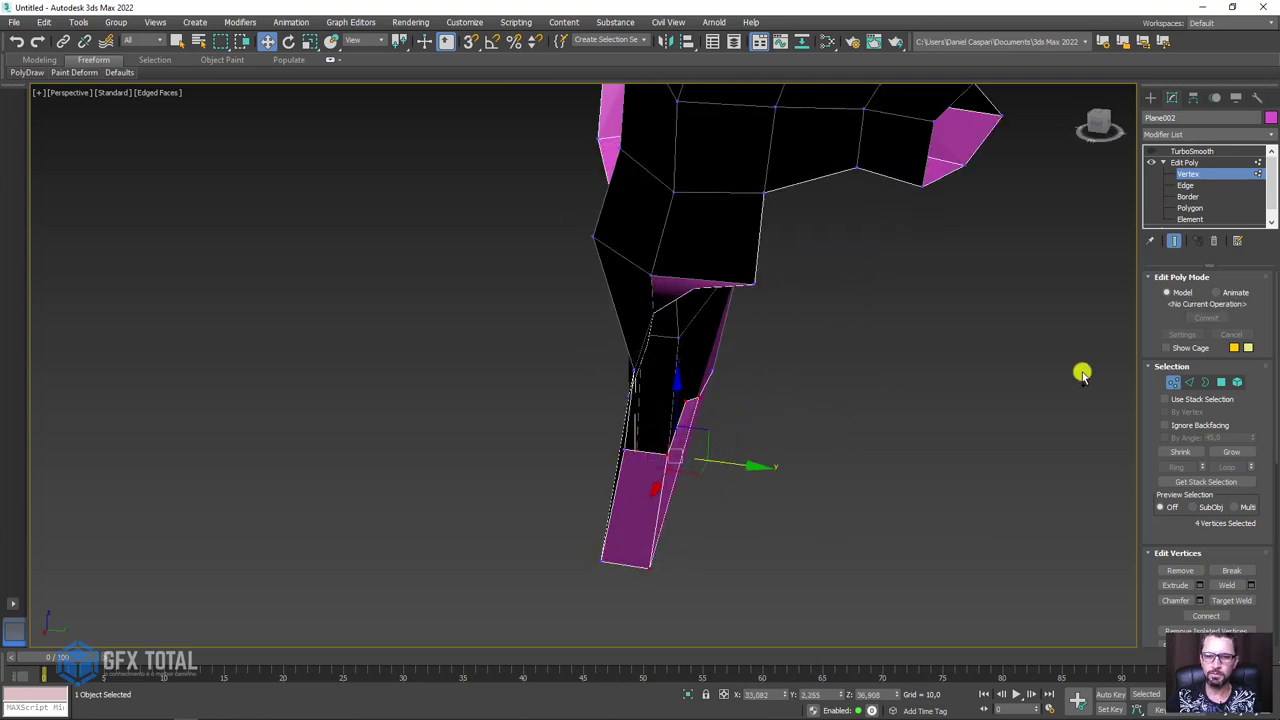
- Zoom onto the lower rim and Target Weld the stray bottom vertex onto its neighbour
{"action": "left_click", "coordinate": [1189, 381]}
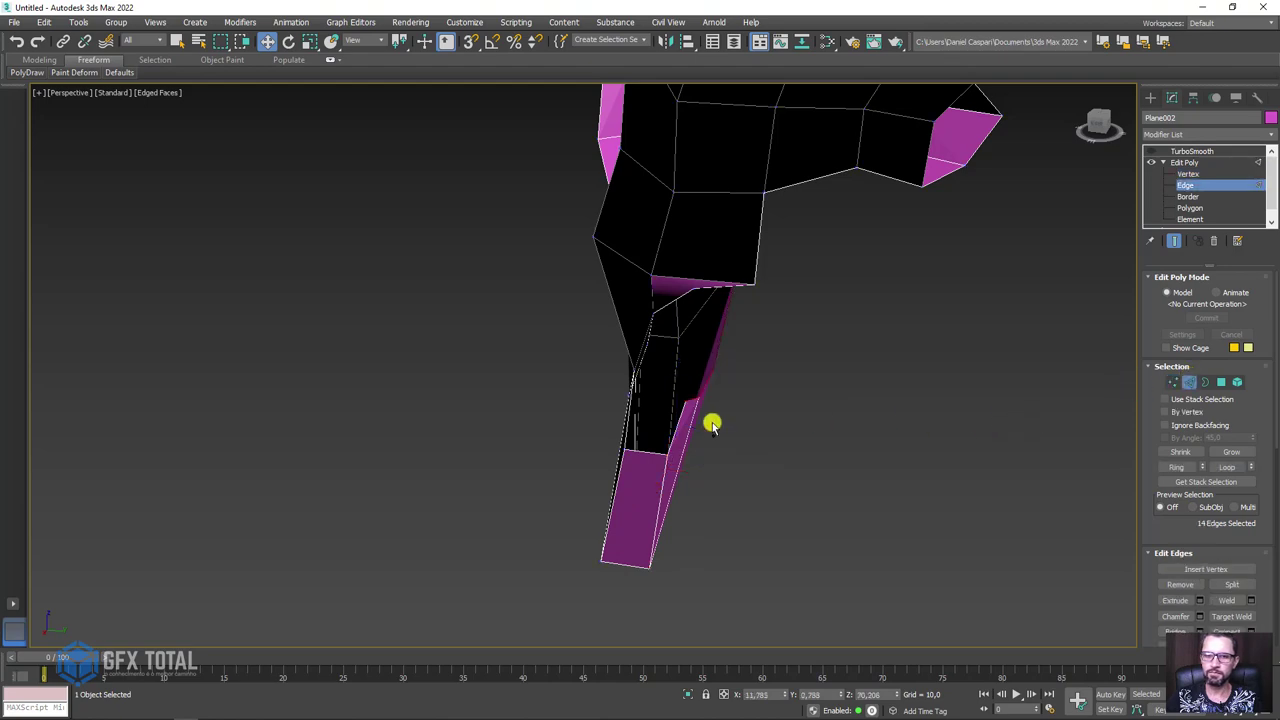
{"action": "left_click", "coordinate": [627, 432], "text": "ctrl"}
{"action": "key", "text": "z"}
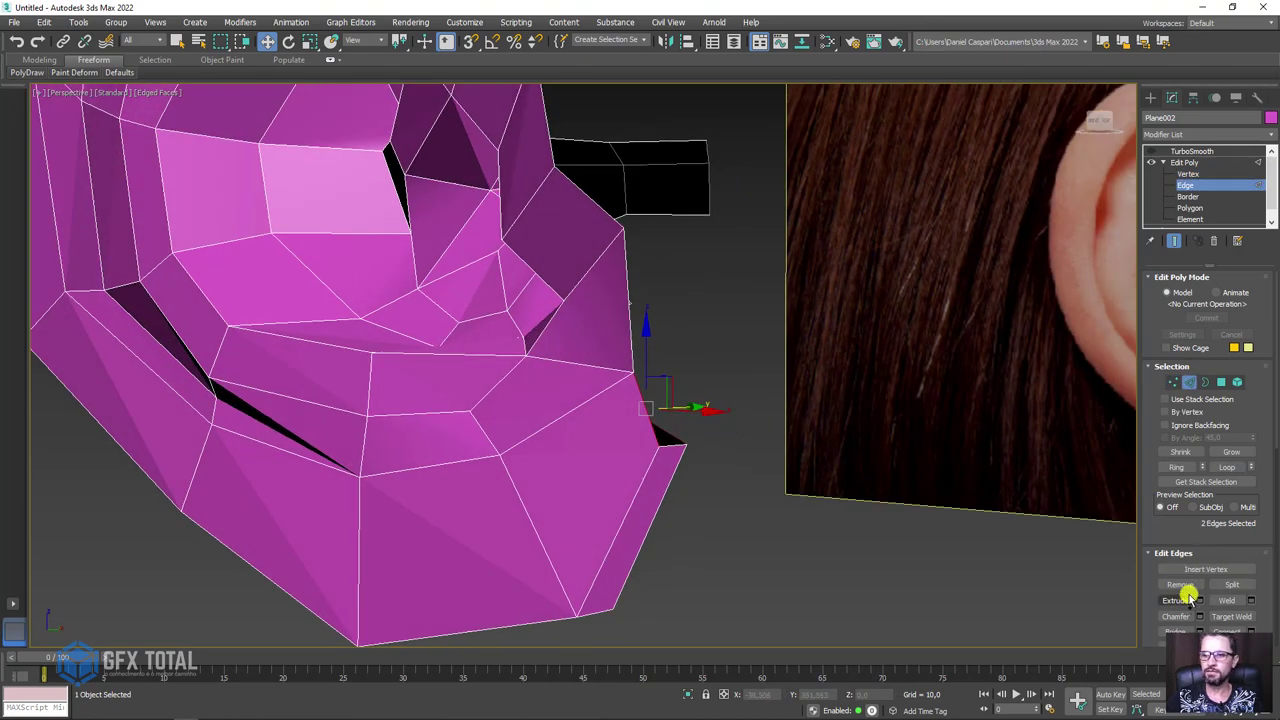
{"action": "mouse_move", "coordinate": [924, 521]}
{"action": "middle_mouse_down", "text": "alt"}
{"action": "mouse_move", "coordinate": [766, 483]}
{"action": "mouse_move", "coordinate": [823, 446]}
{"action": "mouse_move", "coordinate": [751, 514]}
{"action": "mouse_move", "coordinate": [694, 451]}
{"action": "mouse_move", "coordinate": [775, 452]}
{"action": "mouse_move", "coordinate": [975, 515]}
{"action": "middle_mouse_up", "text": "alt"}
{"action": "left_click", "coordinate": [1177, 385]}
{"action": "left_click", "coordinate": [1232, 599]}
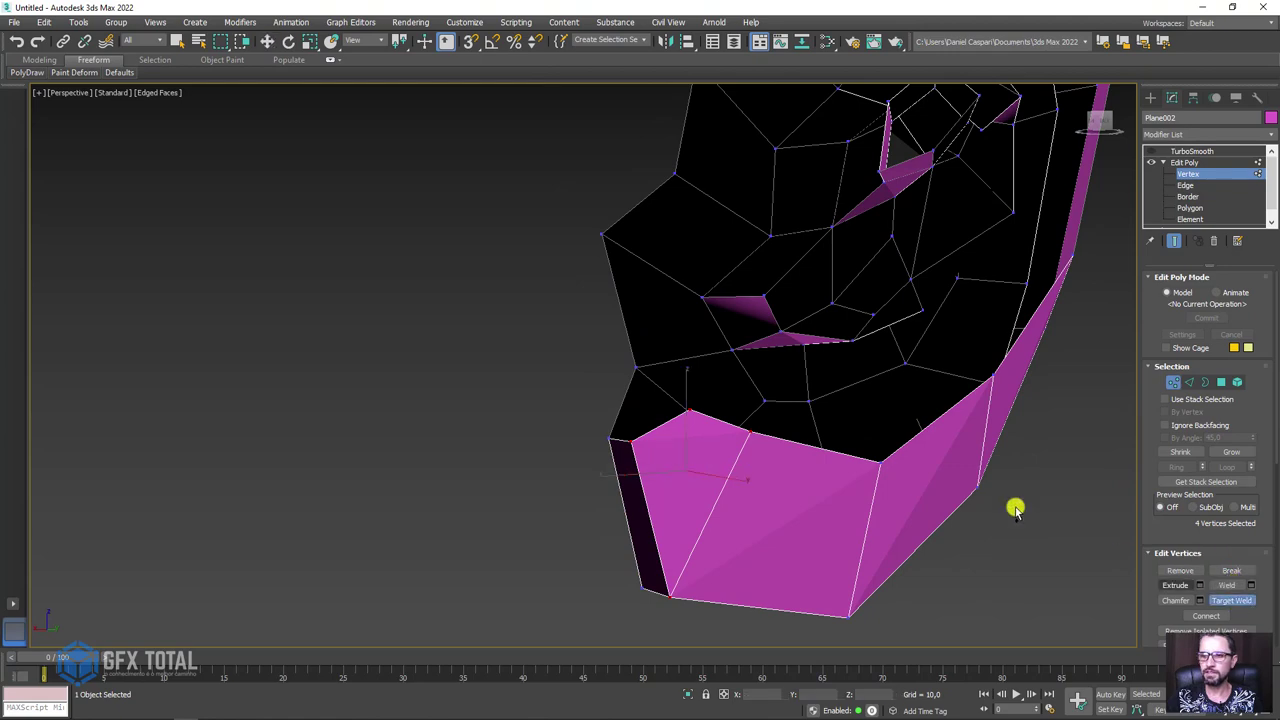
{"action": "left_click", "coordinate": [648, 435]}
{"action": "scroll", "coordinate": [680, 410], "scroll_direction": "down", "scroll_amount": 5}
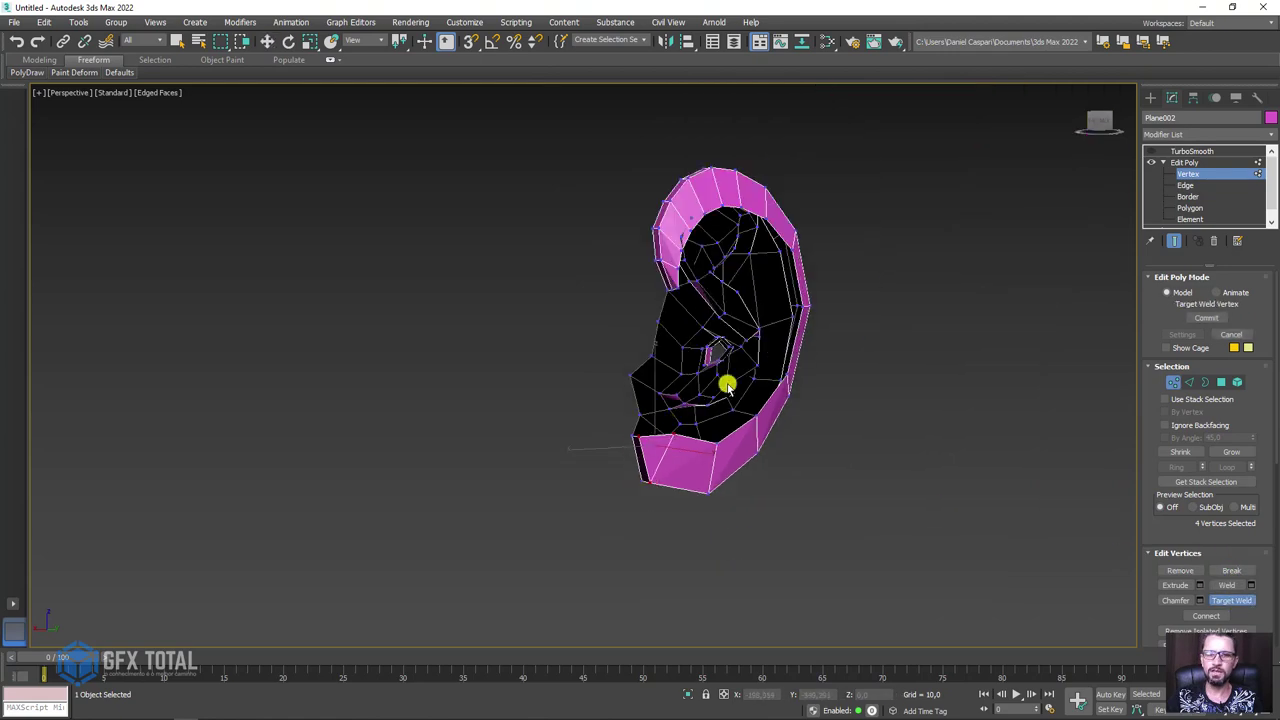
{"action": "scroll", "coordinate": [700, 400], "scroll_direction": "up", "scroll_amount": 10}
{"action": "scroll", "coordinate": [685, 428], "scroll_direction": "down", "scroll_amount": 8}
{"action": "scroll", "coordinate": [670, 415], "scroll_direction": "up", "scroll_amount": 5}
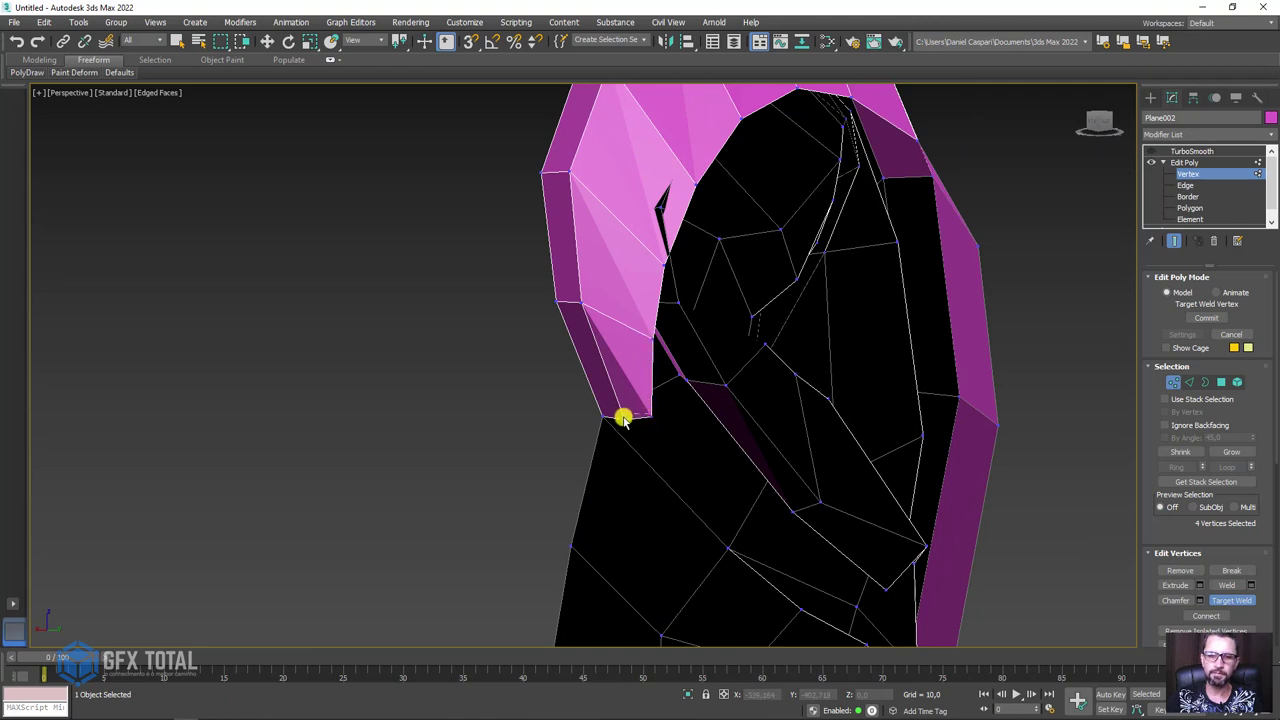
{"action": "left_click", "coordinate": [622, 418]}
- Select the edge ring around the ear and add a new edge loop around it
{"action": "left_click", "coordinate": [1190, 382]}
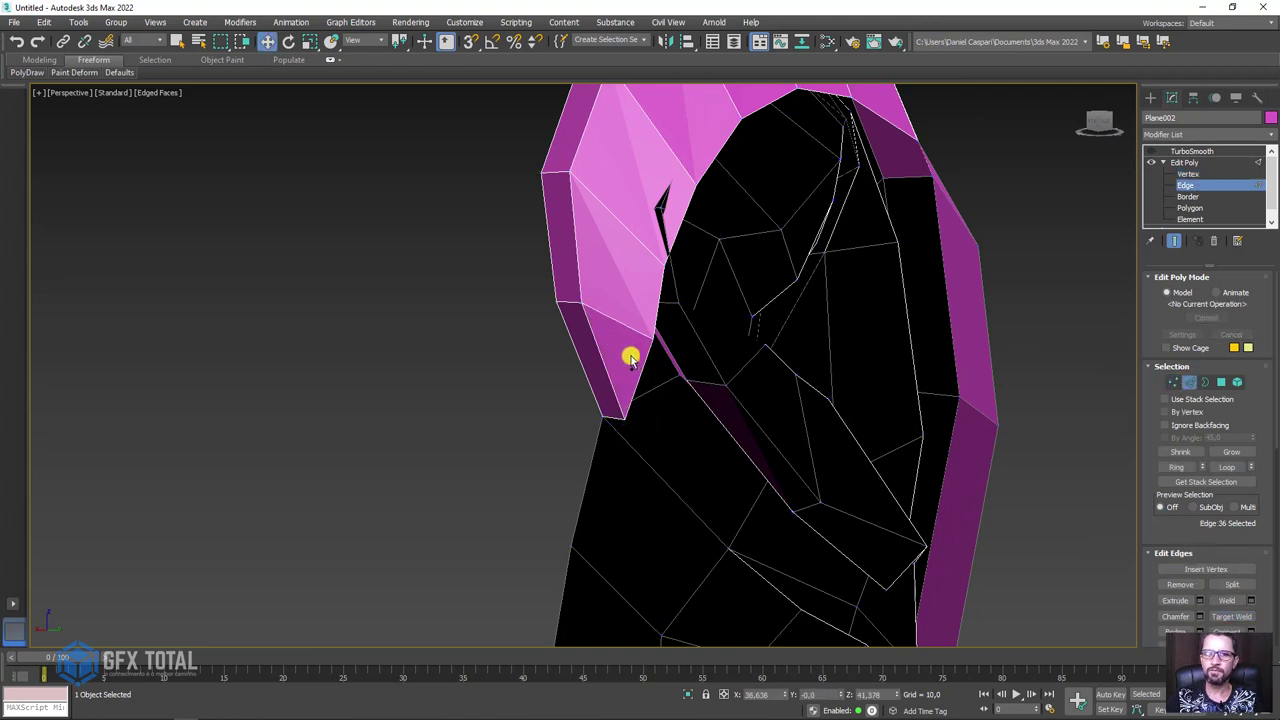
{"action": "left_click", "coordinate": [1180, 468]}
{"action": "scroll", "coordinate": [929, 394], "scroll_direction": "down", "scroll_amount": 3}
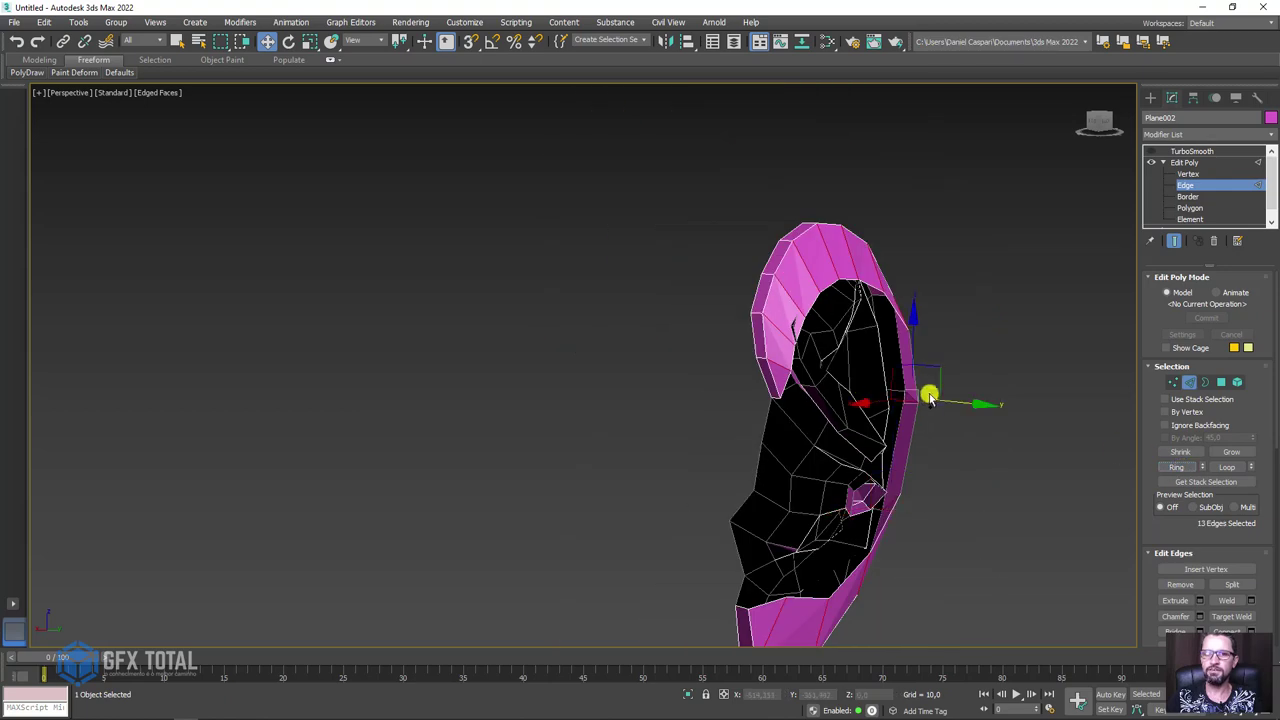
{"action": "mouse_move", "coordinate": [929, 394]}
{"action": "middle_mouse_down", "text": "alt"}
{"action": "mouse_move", "coordinate": [886, 423]}
{"action": "mouse_move", "coordinate": [892, 305]}
{"action": "middle_mouse_up", "text": "alt"}
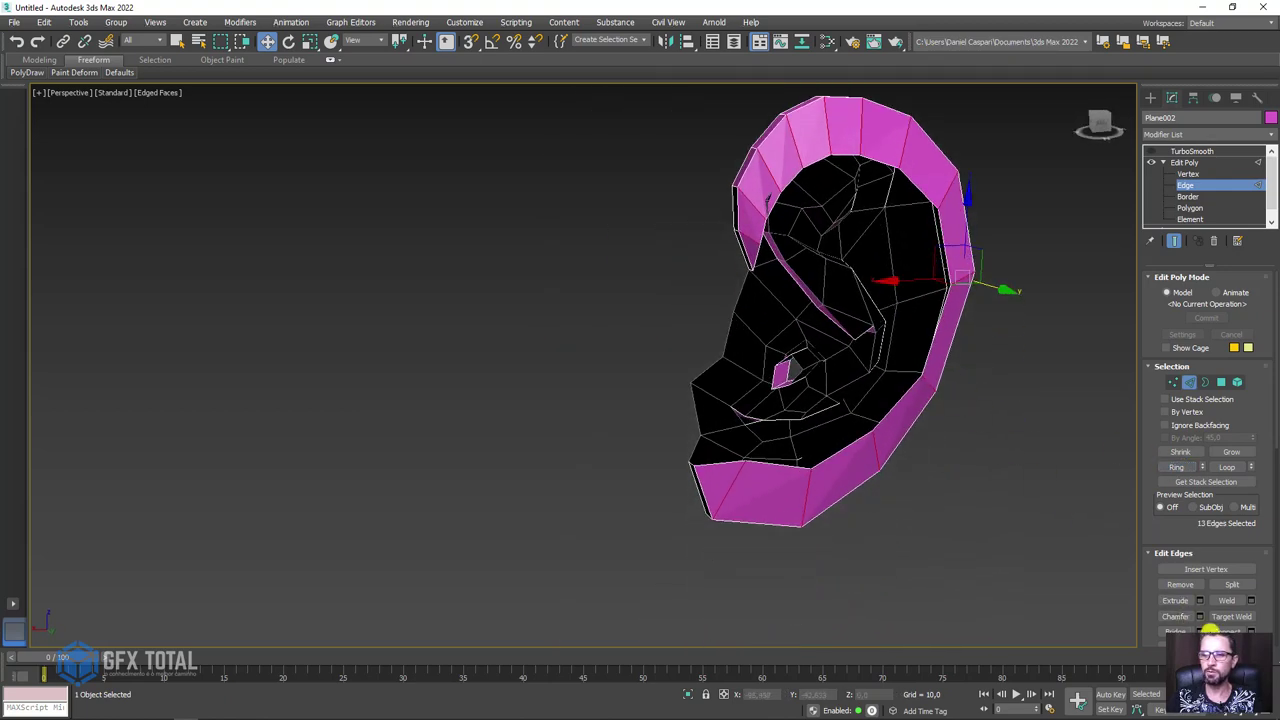
{"action": "left_click", "coordinate": [1226, 630]}
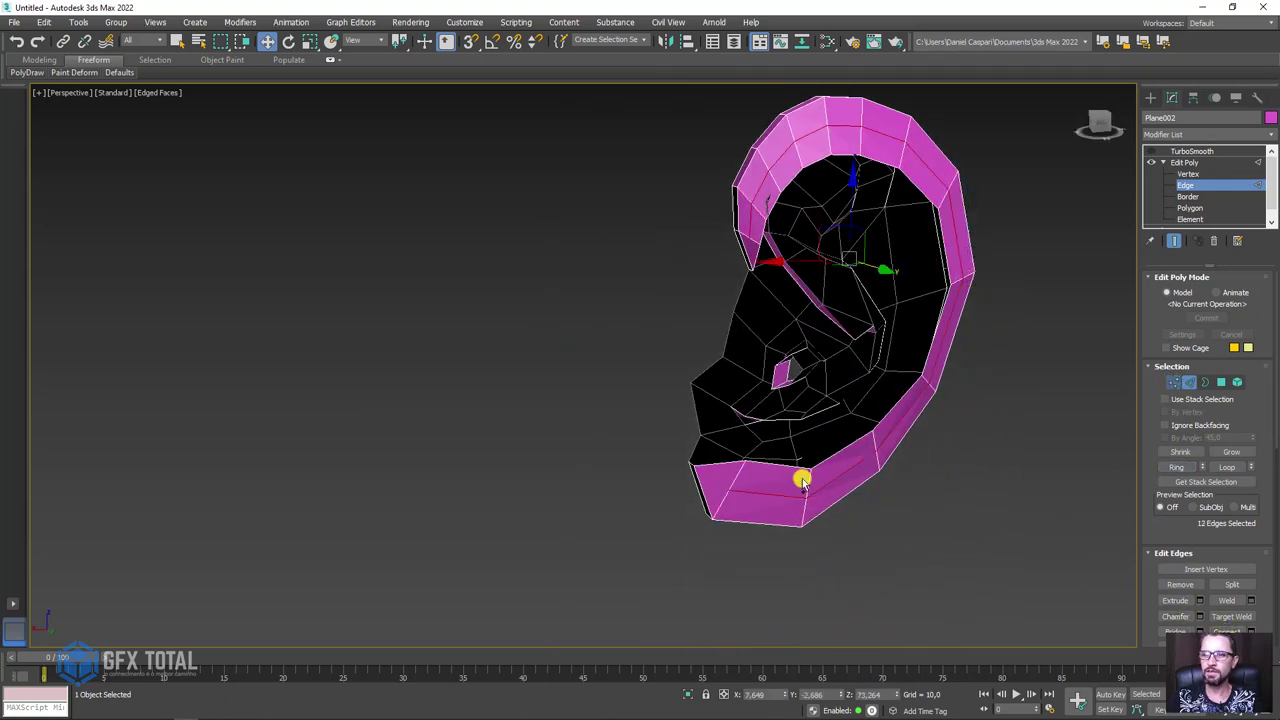
- Nudge a vertex high on the ear's rim slightly to adjust its shape
{"action": "key", "text": "1"}
{"action": "left_click", "coordinate": [732, 497]}
{"action": "scroll", "coordinate": [730, 492], "scroll_direction": "up", "scroll_amount": 5}
{"action": "scroll", "coordinate": [760, 491], "scroll_direction": "down", "scroll_amount": 5}
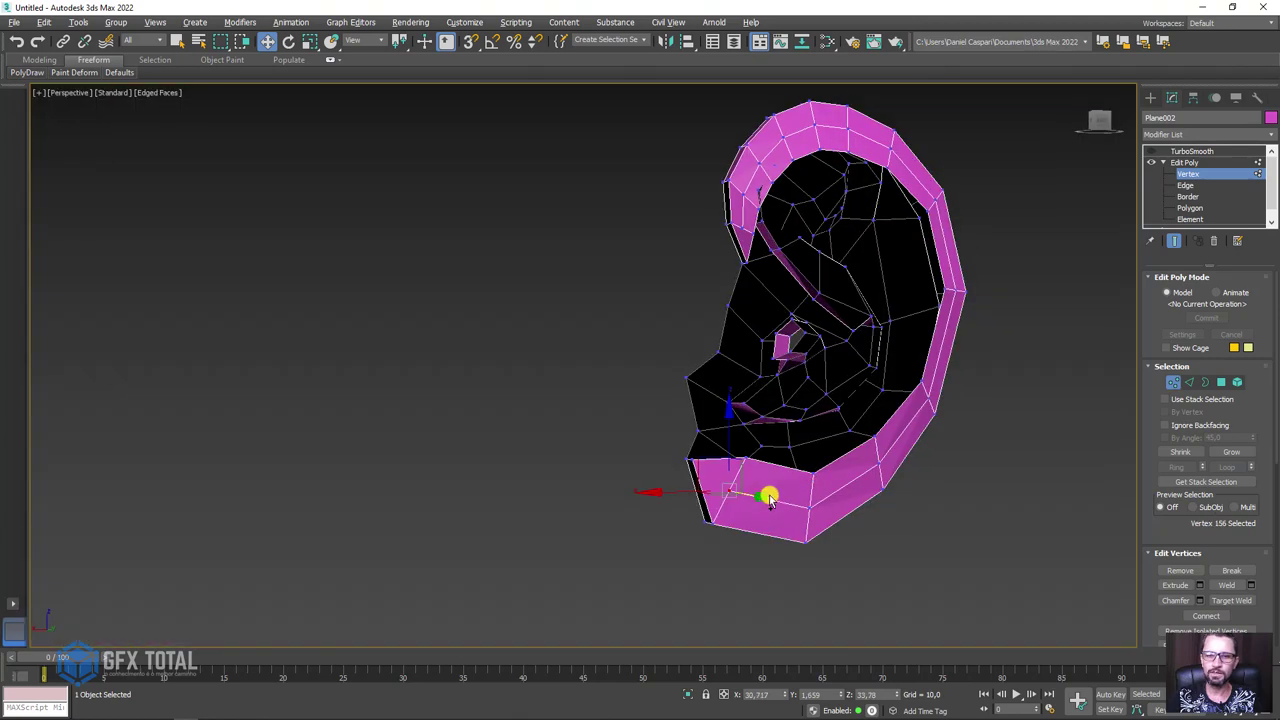
{"action": "scroll", "coordinate": [730, 488], "scroll_direction": "up", "scroll_amount": 4}
{"action": "scroll", "coordinate": [737, 491], "scroll_direction": "up", "scroll_amount": 5}
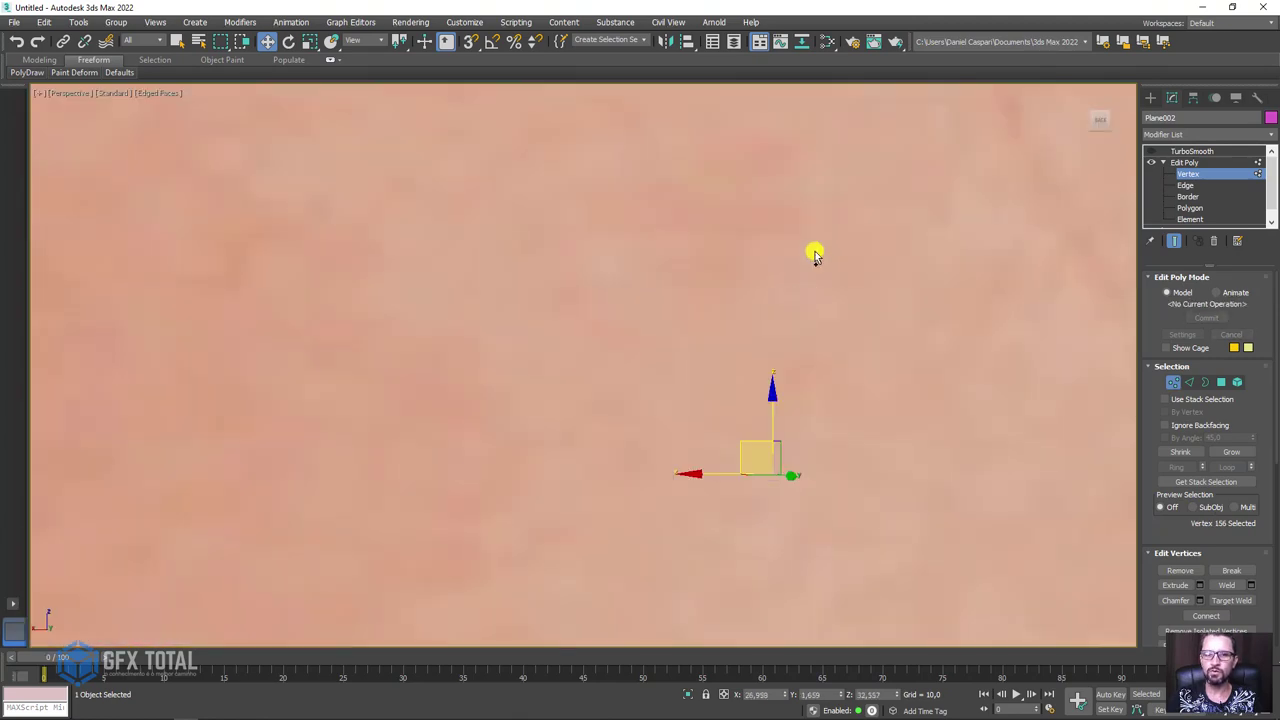
{"action": "scroll", "coordinate": [814, 251], "scroll_direction": "down", "scroll_amount": 6}
{"action": "scroll", "coordinate": [770, 265], "scroll_direction": "up", "scroll_amount": 4}
{"action": "left_click", "coordinate": [826, 214]}
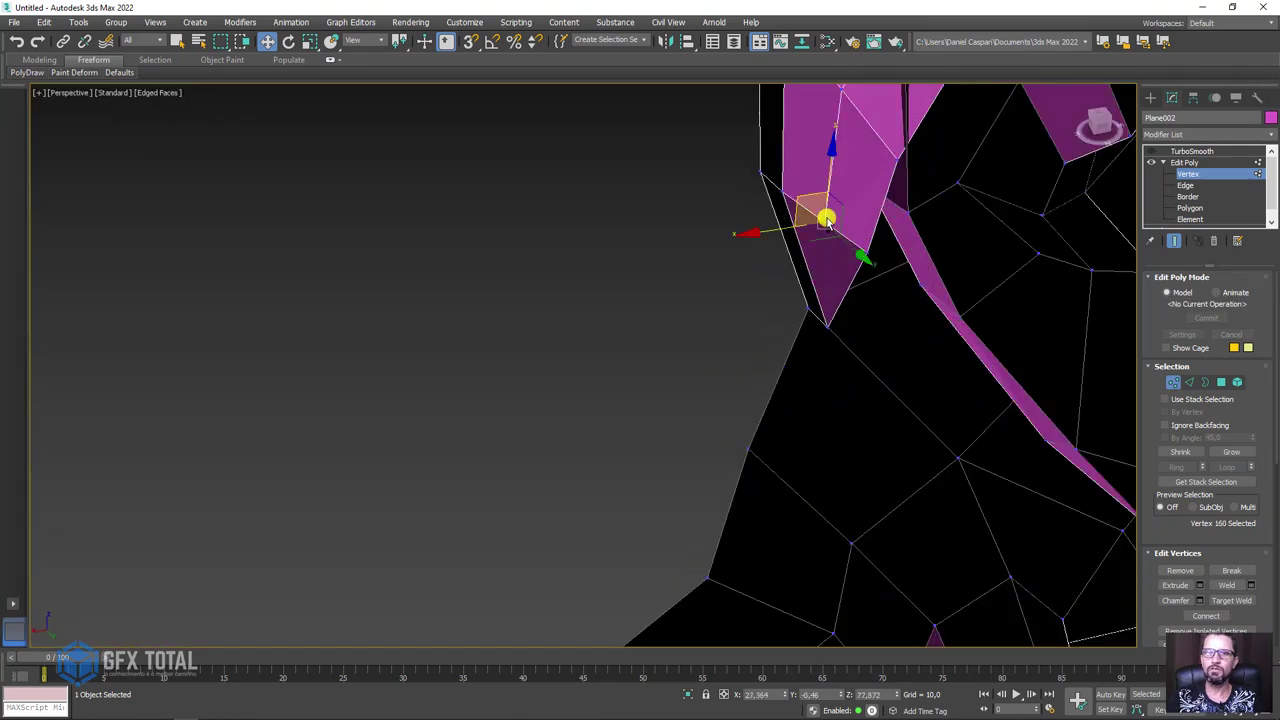
{"action": "scroll", "coordinate": [757, 337], "scroll_direction": "down", "scroll_amount": 2}
{"action": "mouse_move", "coordinate": [743, 326]}
{"action": "left_mouse_down"}
{"action": "mouse_move", "coordinate": [746, 283]}
{"action": "mouse_move", "coordinate": [760, 314]}
{"action": "left_mouse_up"}
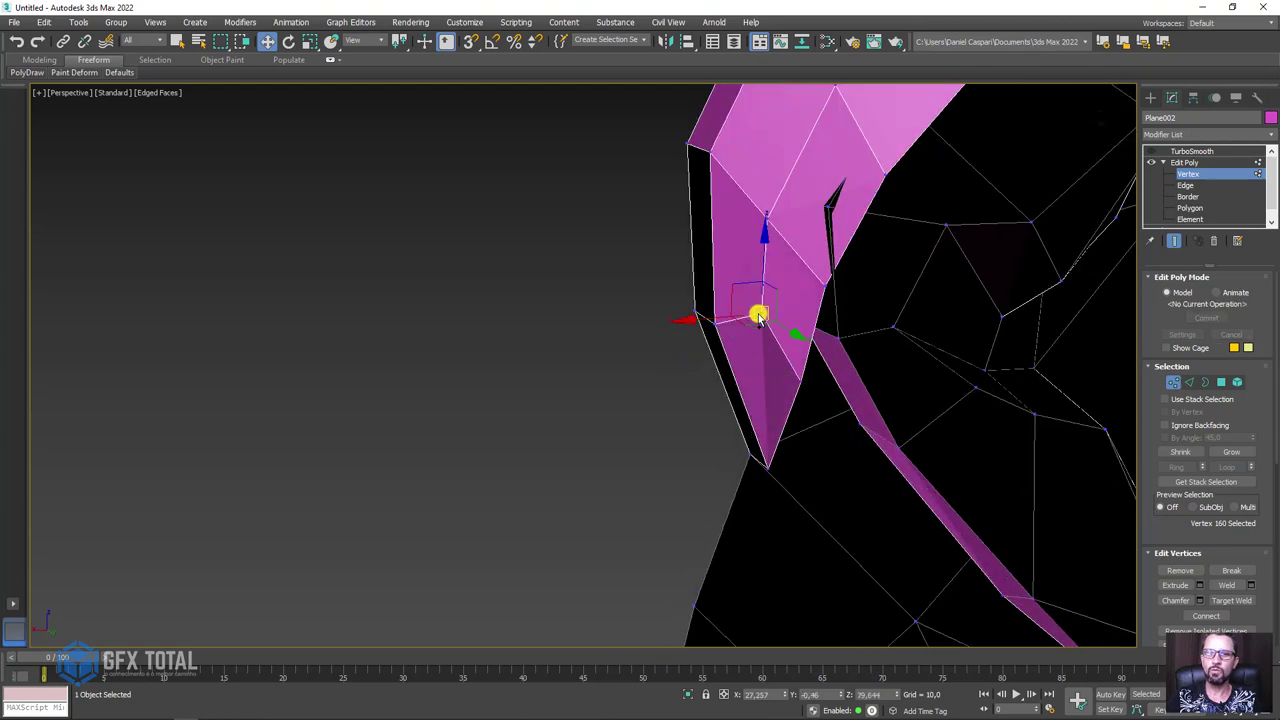
{"action": "mouse_move", "coordinate": [760, 314]}
{"action": "middle_mouse_down", "text": "alt"}
{"action": "mouse_move", "coordinate": [806, 329]}
{"action": "mouse_move", "coordinate": [834, 294]}
{"action": "mouse_move", "coordinate": [643, 443]}
{"action": "middle_mouse_up", "text": "alt"}
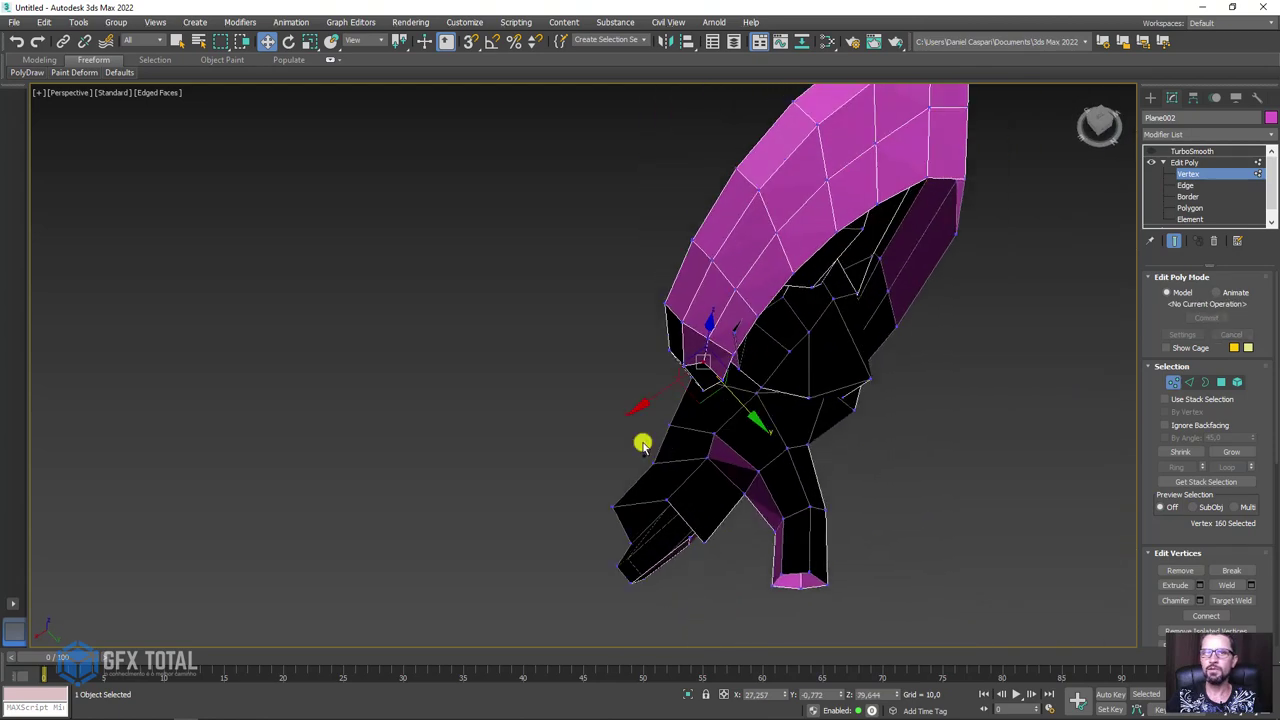
{"action": "scroll", "coordinate": [714, 323], "scroll_direction": "down", "scroll_amount": 4}
{"action": "scroll", "coordinate": [714, 323], "scroll_direction": "up", "scroll_amount": 2}
- Trim the edge selection to seven ear rim edges and nudge them slightly right
{"action": "key", "text": "2"}
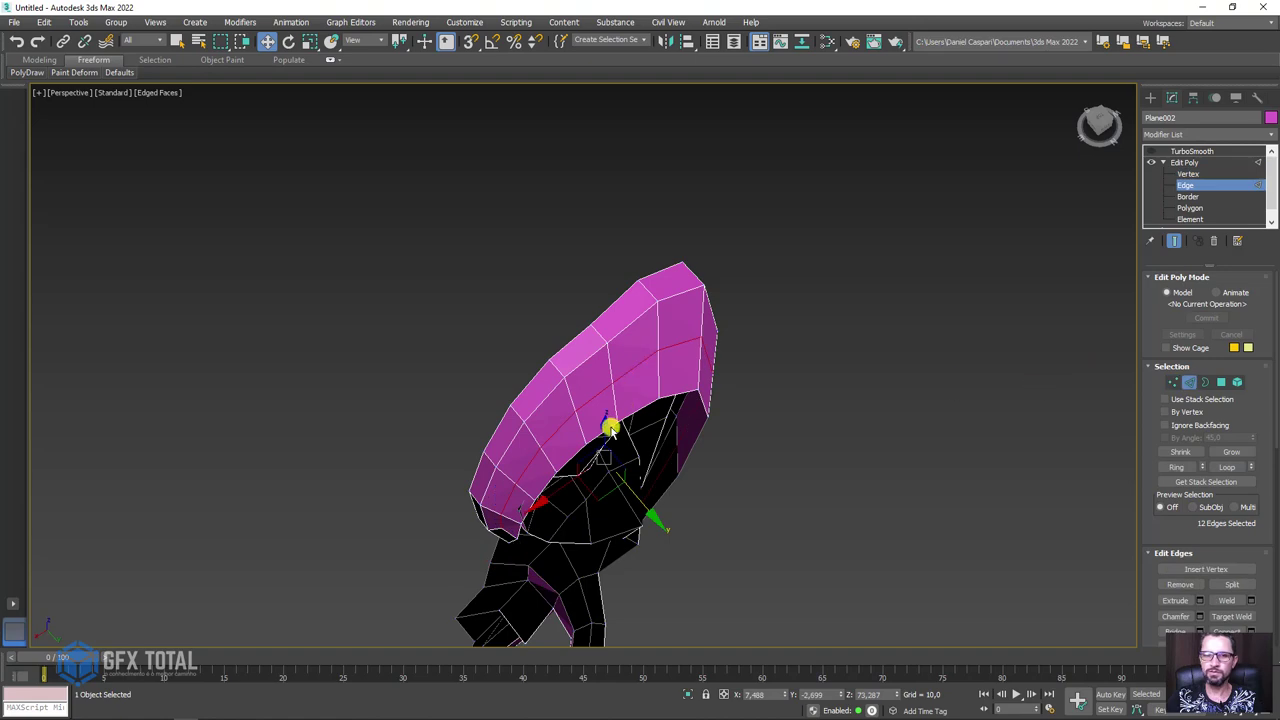
{"action": "scroll", "coordinate": [608, 429], "scroll_direction": "up", "scroll_amount": 2}
{"action": "scroll", "coordinate": [594, 406], "scroll_direction": "down", "scroll_amount": 4}
{"action": "left_click_drag", "start_coordinate": [583, 467], "coordinate": [583, 468]}
{"action": "middle_click_drag", "start_coordinate": [583, 468], "coordinate": [488, 417], "text": "alt"}
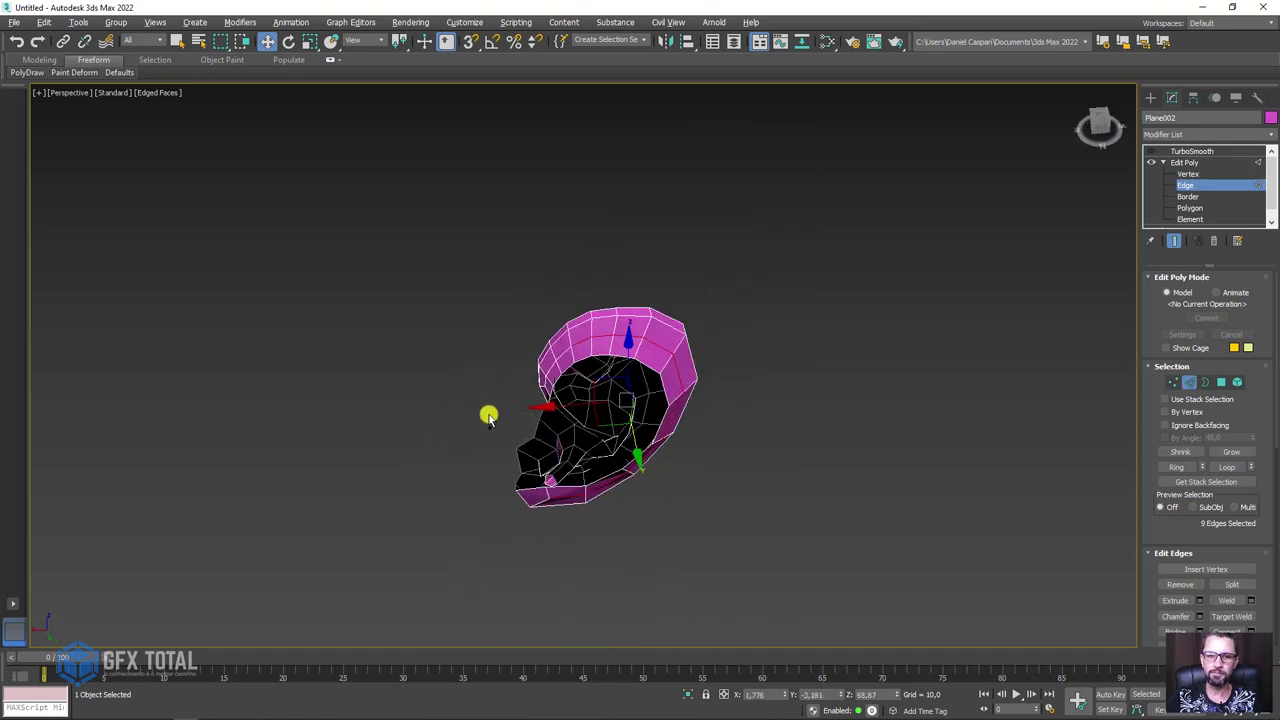
{"action": "left_click_drag", "start_coordinate": [557, 522], "coordinate": [558, 520]}
{"action": "left_click_drag", "start_coordinate": [612, 551], "coordinate": [612, 550]}
{"action": "mouse_move", "coordinate": [612, 550]}
{"action": "middle_mouse_down", "text": "alt"}
{"action": "mouse_move", "coordinate": [674, 391]}
{"action": "mouse_move", "coordinate": [666, 429]}
{"action": "middle_mouse_up", "text": "alt"}
{"action": "mouse_move", "coordinate": [540, 373]}
{"action": "left_mouse_down"}
{"action": "mouse_move", "coordinate": [583, 376]}
{"action": "mouse_move", "coordinate": [608, 358]}
{"action": "left_mouse_up"}
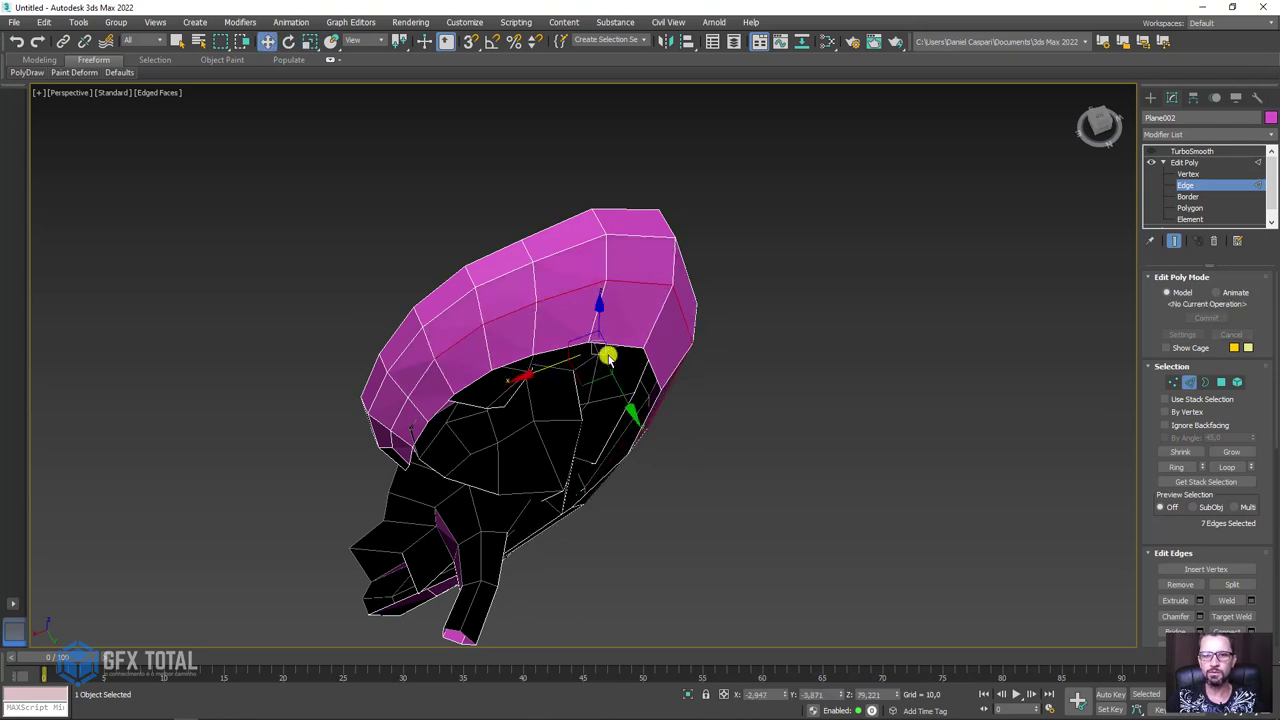
{"action": "mouse_move", "coordinate": [611, 391]}
{"action": "middle_mouse_down", "text": "alt"}
{"action": "mouse_move", "coordinate": [651, 343]}
{"action": "mouse_move", "coordinate": [618, 360]}
{"action": "mouse_move", "coordinate": [694, 366]}
{"action": "middle_mouse_up", "text": "alt"}
- Select four edges along the ear's back rim and Shift-drag them outward into new faces
{"action": "scroll", "coordinate": [791, 286], "scroll_direction": "up", "scroll_amount": 5}
{"action": "scroll", "coordinate": [829, 326], "scroll_direction": "down", "scroll_amount": 2}
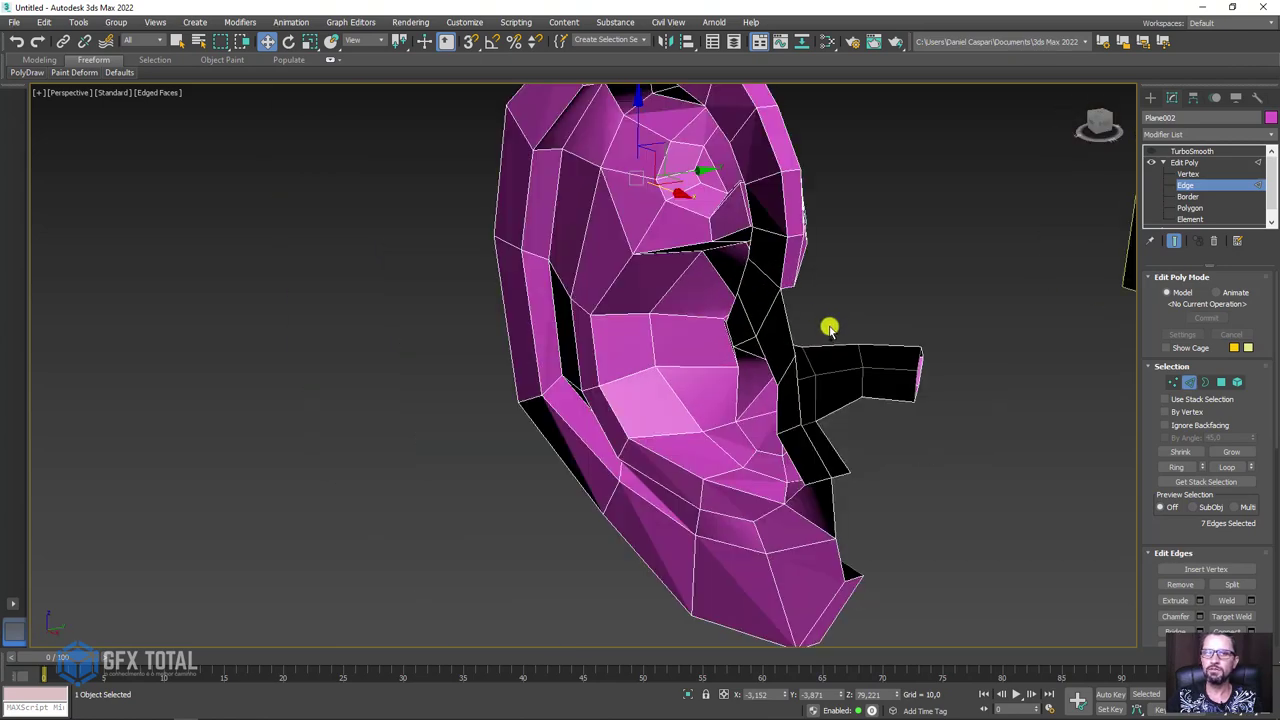
{"action": "middle_click_drag", "start_coordinate": [829, 326], "coordinate": [900, 340], "text": "alt"}
{"action": "left_click", "coordinate": [843, 330]}
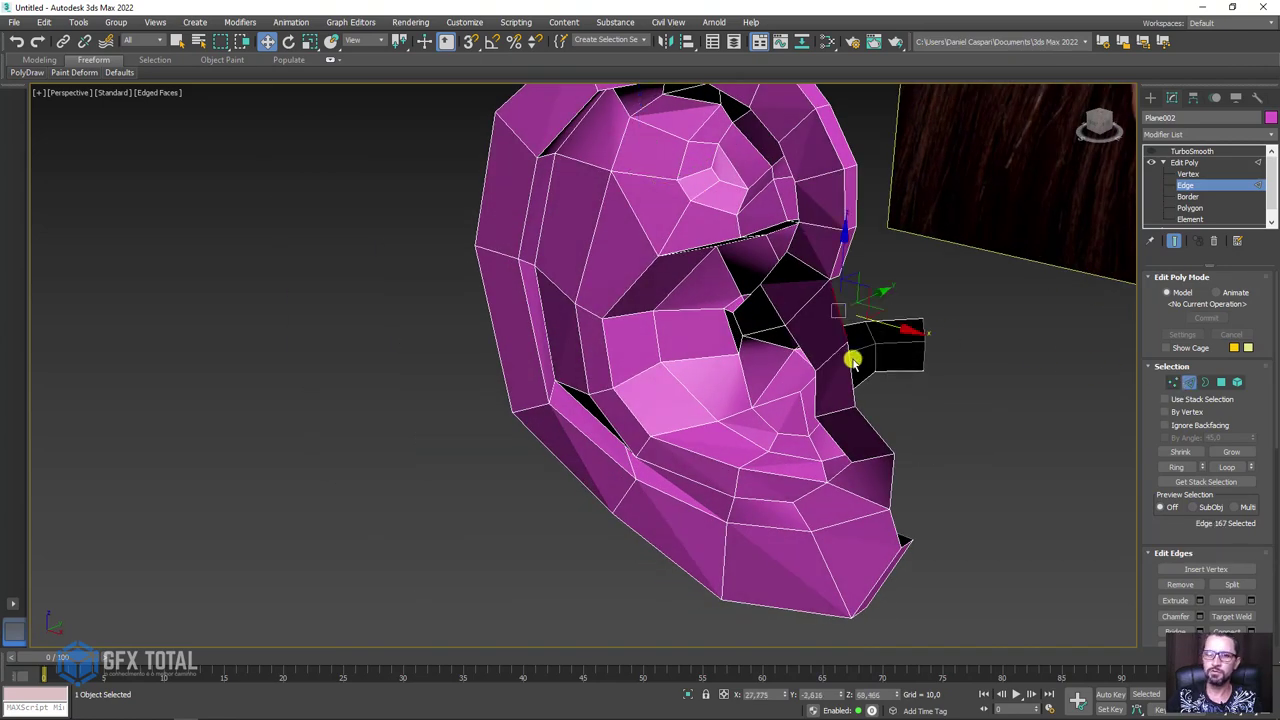
{"action": "left_click", "coordinate": [860, 385], "text": "ctrl"}
{"action": "left_click", "coordinate": [872, 422], "text": "ctrl"}
{"action": "mouse_move", "coordinate": [874, 429]}
{"action": "middle_mouse_down", "text": "alt"}
{"action": "mouse_move", "coordinate": [897, 470]}
{"action": "mouse_move", "coordinate": [913, 410]}
{"action": "middle_mouse_up", "text": "alt"}
{"action": "left_click", "coordinate": [897, 468], "text": "ctrl"}
{"action": "mouse_move", "coordinate": [896, 375]}
{"action": "left_mouse_down"}
{"action": "mouse_move", "coordinate": [951, 366]}
{"action": "mouse_move", "coordinate": [1000, 386]}
{"action": "mouse_move", "coordinate": [963, 386]}
{"action": "mouse_move", "coordinate": [931, 366]}
{"action": "left_mouse_up"}
- Scale the new rim edges inward to flatten the extended strip
{"action": "key", "text": "r"}
{"action": "key", "text": "w"}
{"action": "key", "text": "e"}
{"action": "key", "text": "r"}
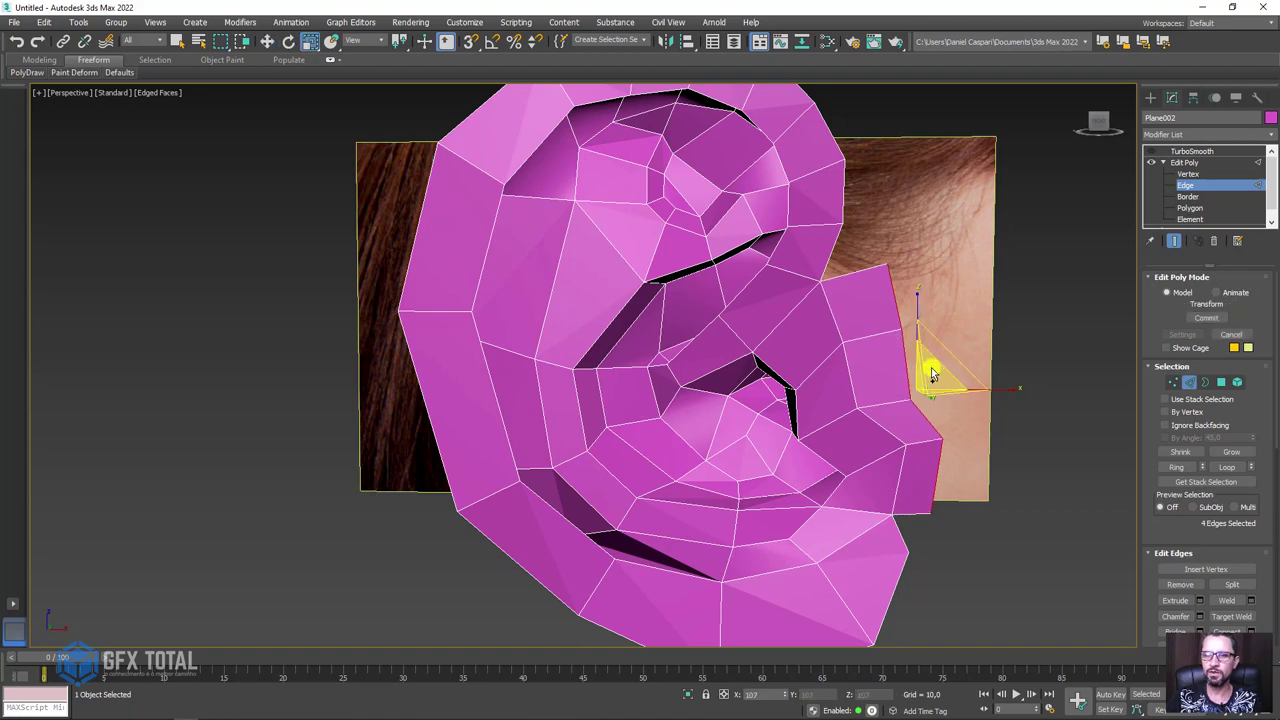
{"action": "mouse_move", "coordinate": [931, 366]}
{"action": "middle_mouse_down", "text": "alt"}
{"action": "mouse_move", "coordinate": [908, 318]}
{"action": "mouse_move", "coordinate": [854, 334]}
{"action": "middle_mouse_up", "text": "alt"}
{"action": "scroll", "coordinate": [877, 331], "scroll_direction": "up", "scroll_amount": 3}
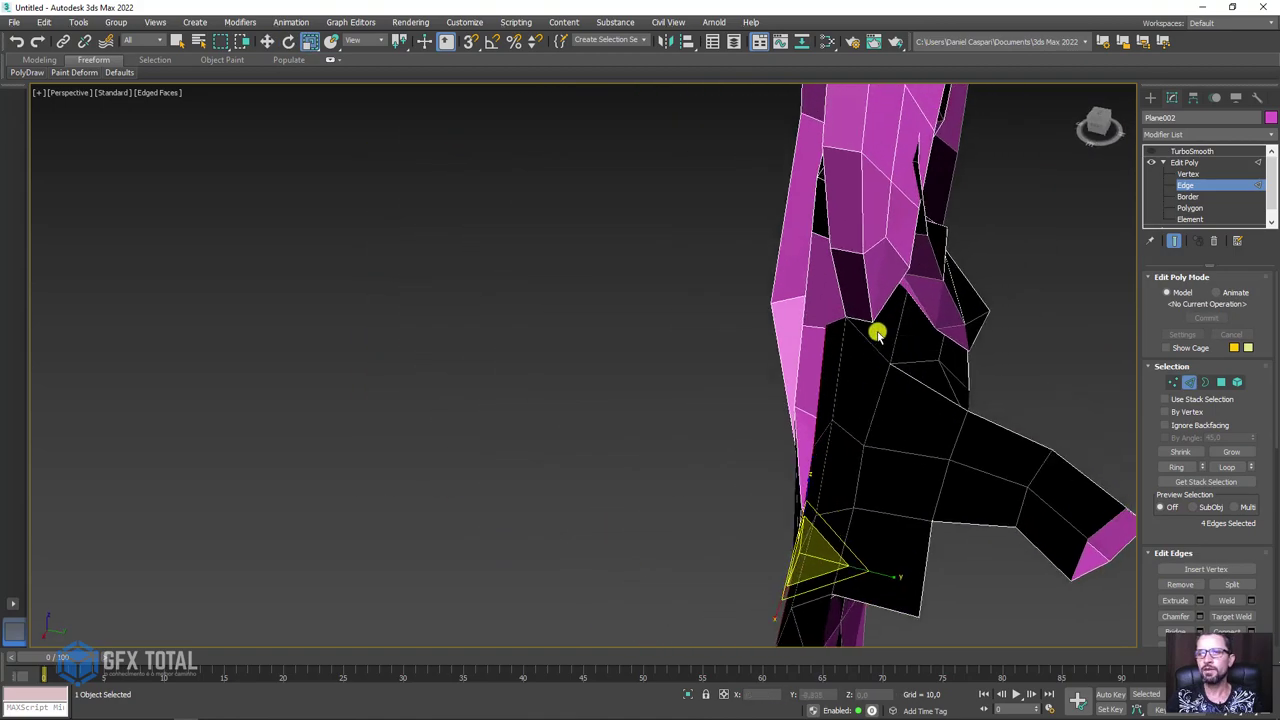
{"action": "scroll", "coordinate": [1006, 406], "scroll_direction": "up", "scroll_amount": 3}
{"action": "scroll", "coordinate": [922, 348], "scroll_direction": "up", "scroll_amount": 3}
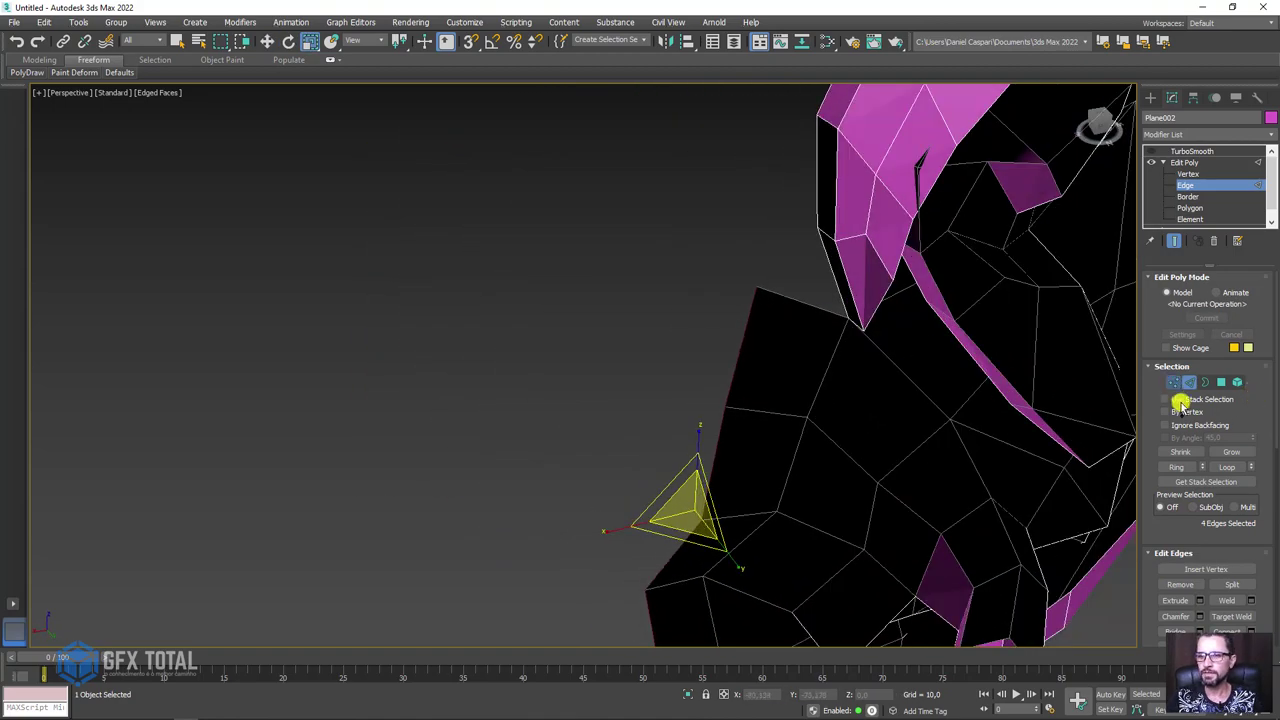
{"action": "key", "text": "1"}
{"action": "left_click", "coordinate": [1236, 600]}
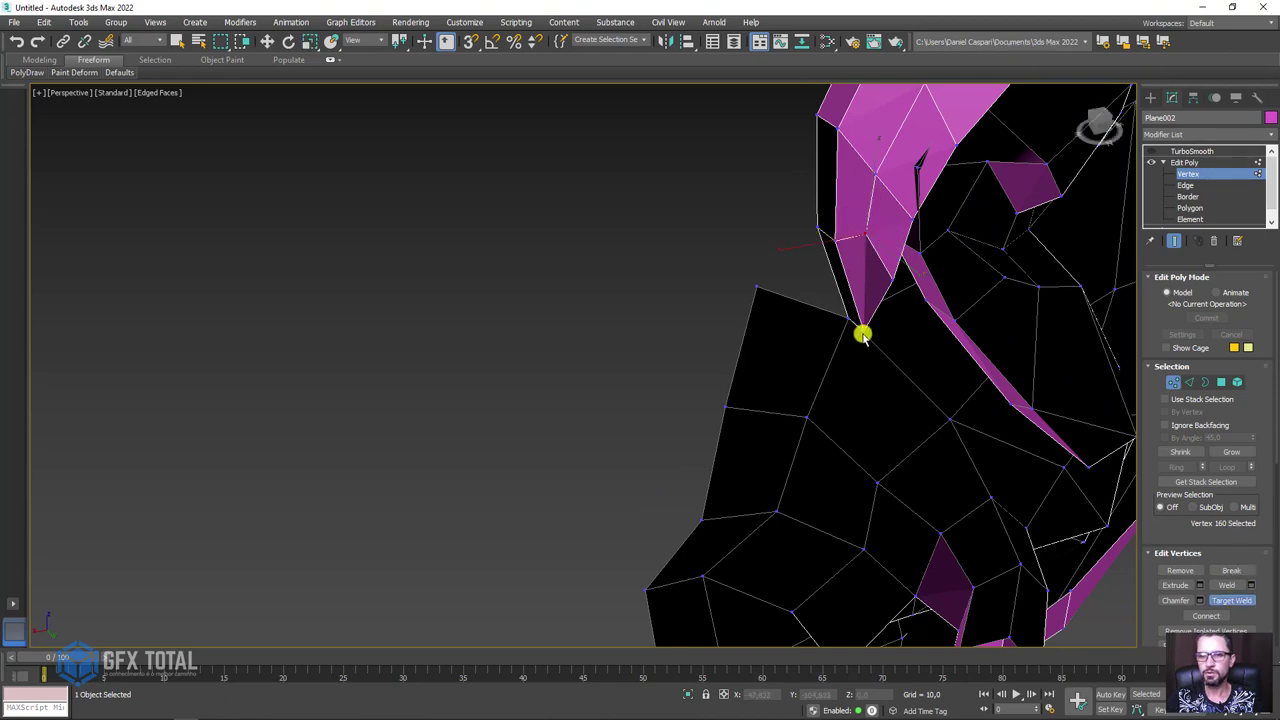
- Target-weld the loose vertex on the ear's front edge onto its neighbour
{"action": "mouse_move", "coordinate": [758, 290]}
{"action": "middle_mouse_down", "text": "alt"}
{"action": "mouse_move", "coordinate": [763, 351]}
{"action": "mouse_move", "coordinate": [877, 363]}
{"action": "mouse_move", "coordinate": [840, 220]}
{"action": "mouse_move", "coordinate": [851, 357]}
{"action": "middle_mouse_up", "text": "alt"}
{"action": "scroll", "coordinate": [851, 357], "scroll_direction": "up", "scroll_amount": 5}
{"action": "scroll", "coordinate": [897, 403], "scroll_direction": "up", "scroll_amount": 3}
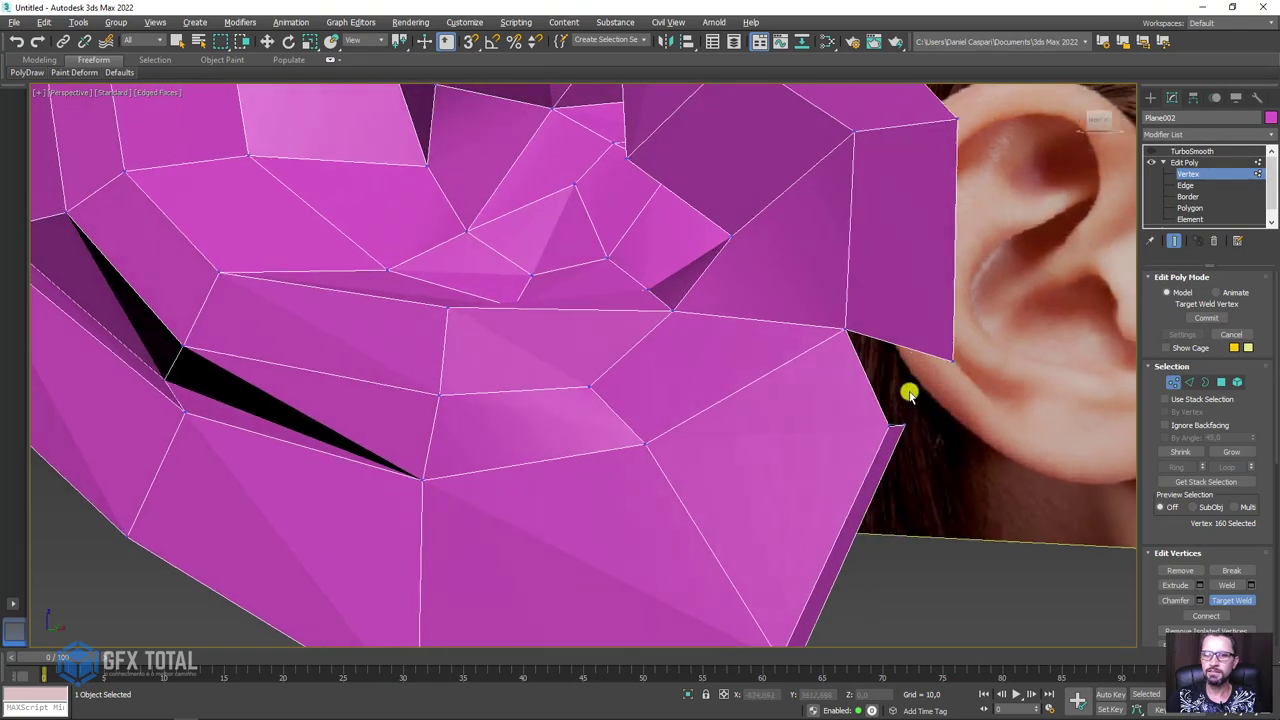
{"action": "left_click", "coordinate": [948, 358]}
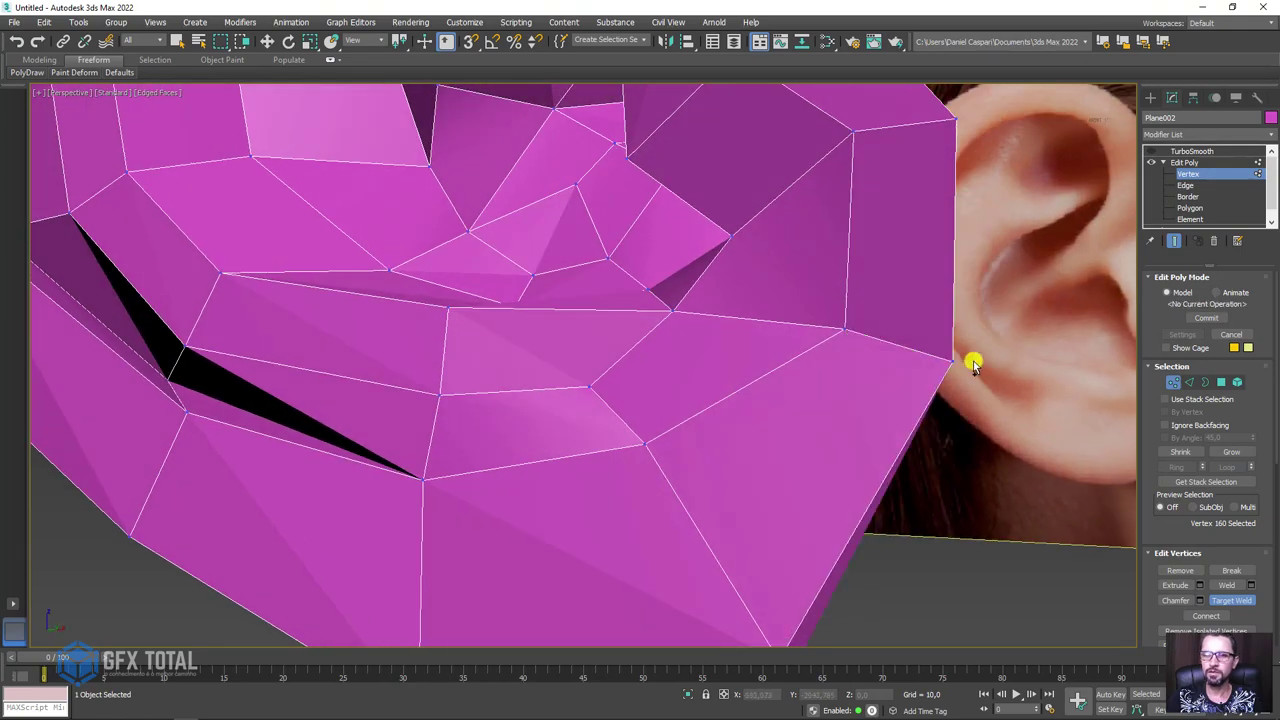
{"action": "right_click", "coordinate": [971, 363]}
- Target-weld the loose vertex at the rim strip's bottom onto the neighbouring vertex
{"action": "scroll", "coordinate": [971, 400], "scroll_direction": "down", "scroll_amount": 4}
{"action": "mouse_move", "coordinate": [971, 406]}
{"action": "middle_mouse_down", "text": "alt"}
{"action": "mouse_move", "coordinate": [851, 400]}
{"action": "mouse_move", "coordinate": [1007, 417]}
{"action": "middle_mouse_up", "text": "alt"}
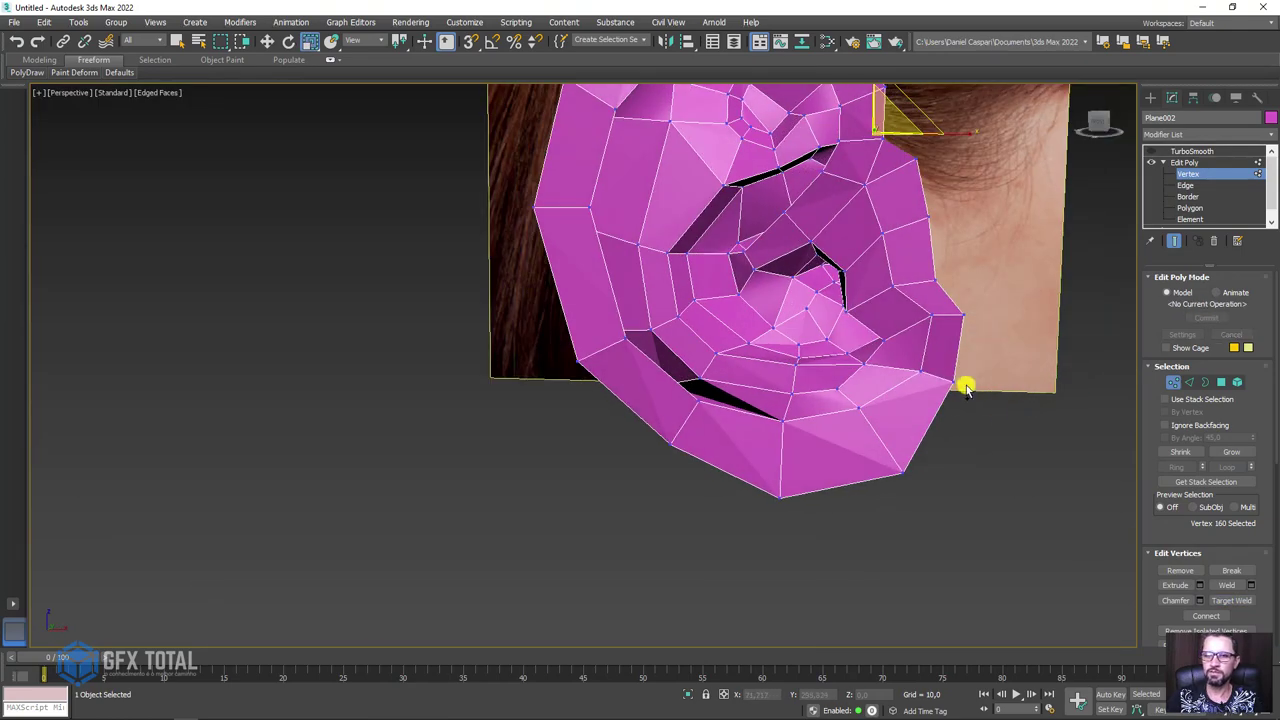
{"action": "scroll", "coordinate": [908, 391], "scroll_direction": "up", "scroll_amount": 2}
{"action": "scroll", "coordinate": [903, 391], "scroll_direction": "up", "scroll_amount": 2}
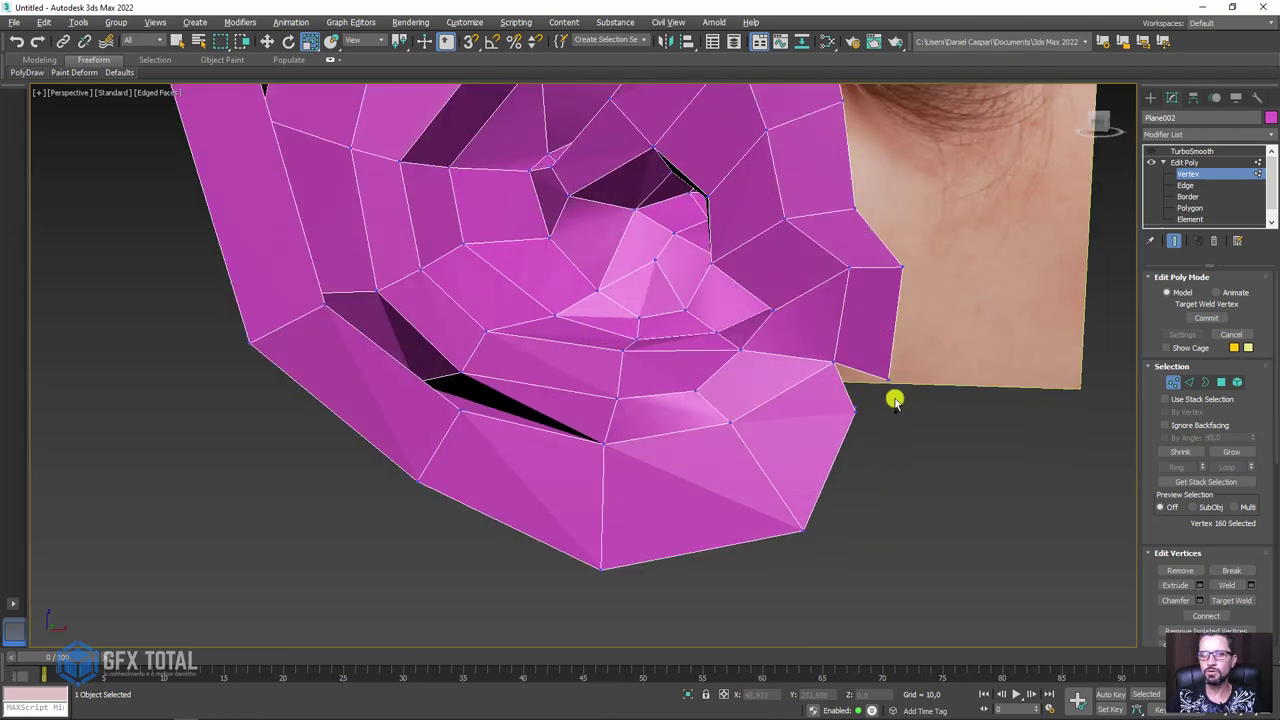
{"action": "middle_click_drag", "start_coordinate": [894, 397], "coordinate": [682, 421], "text": "alt"}
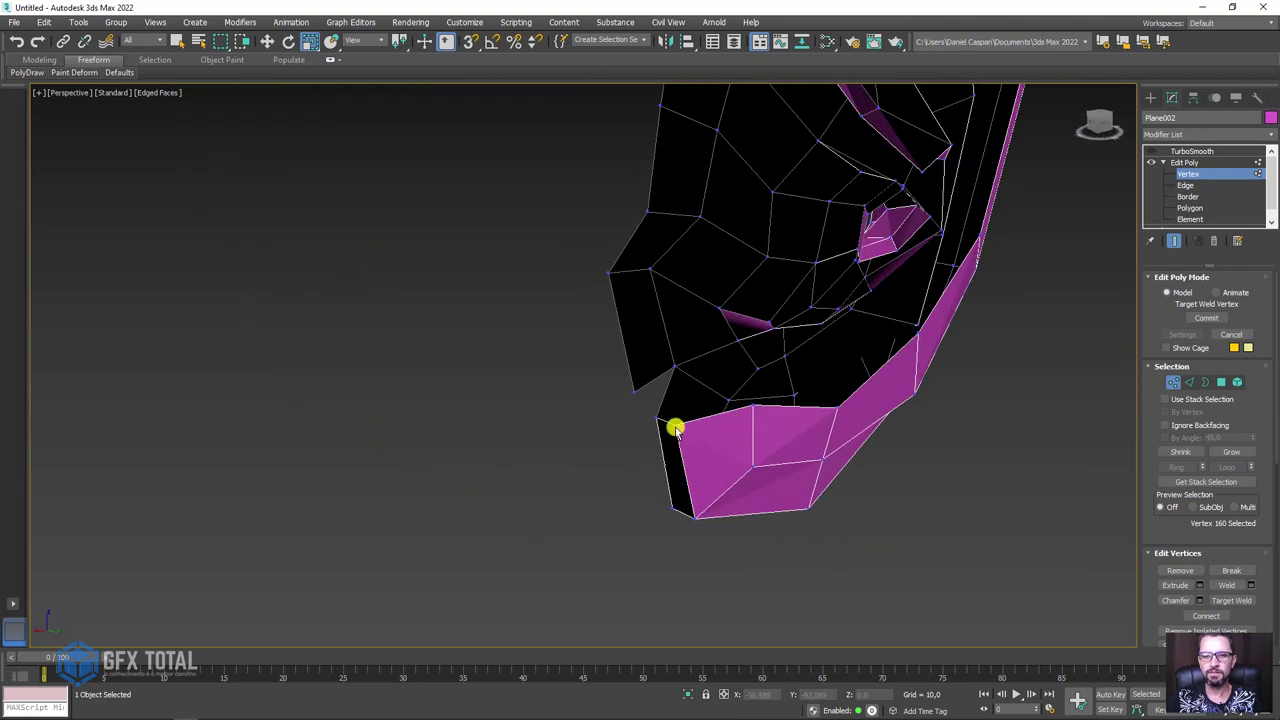
{"action": "left_click", "coordinate": [675, 428]}
{"action": "left_click", "coordinate": [1226, 598]}
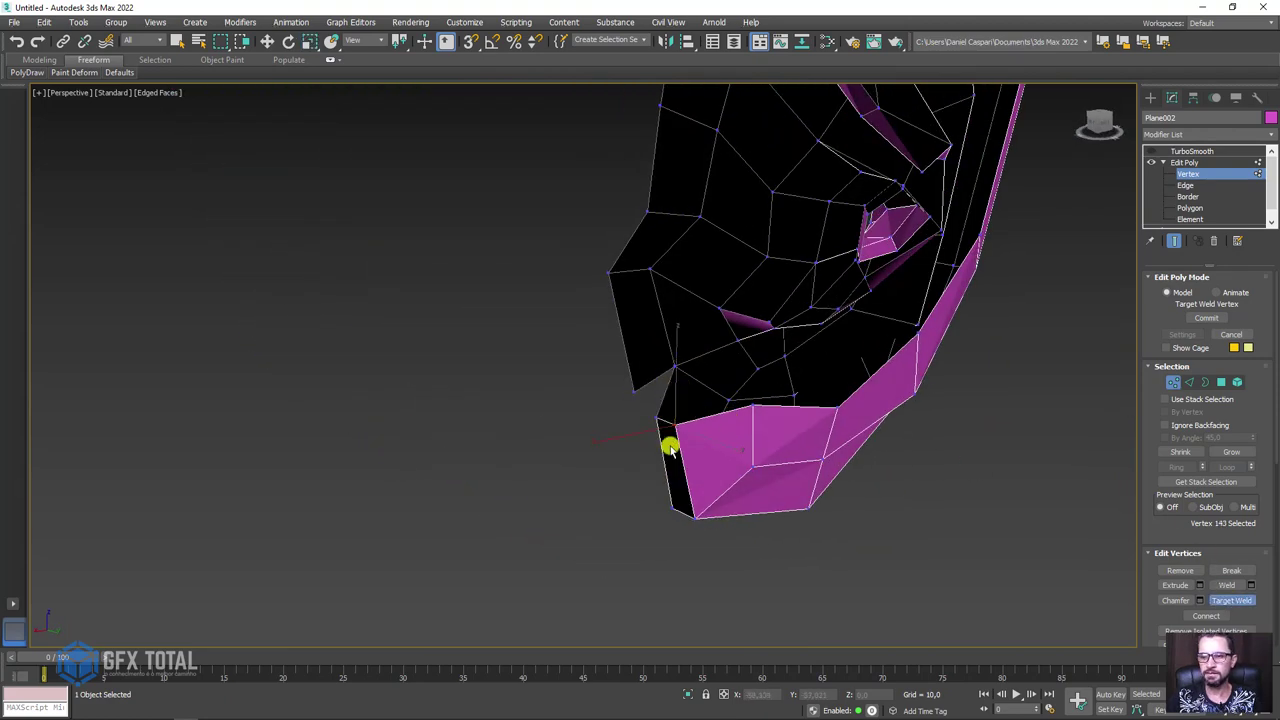
{"action": "left_click", "coordinate": [634, 391]}
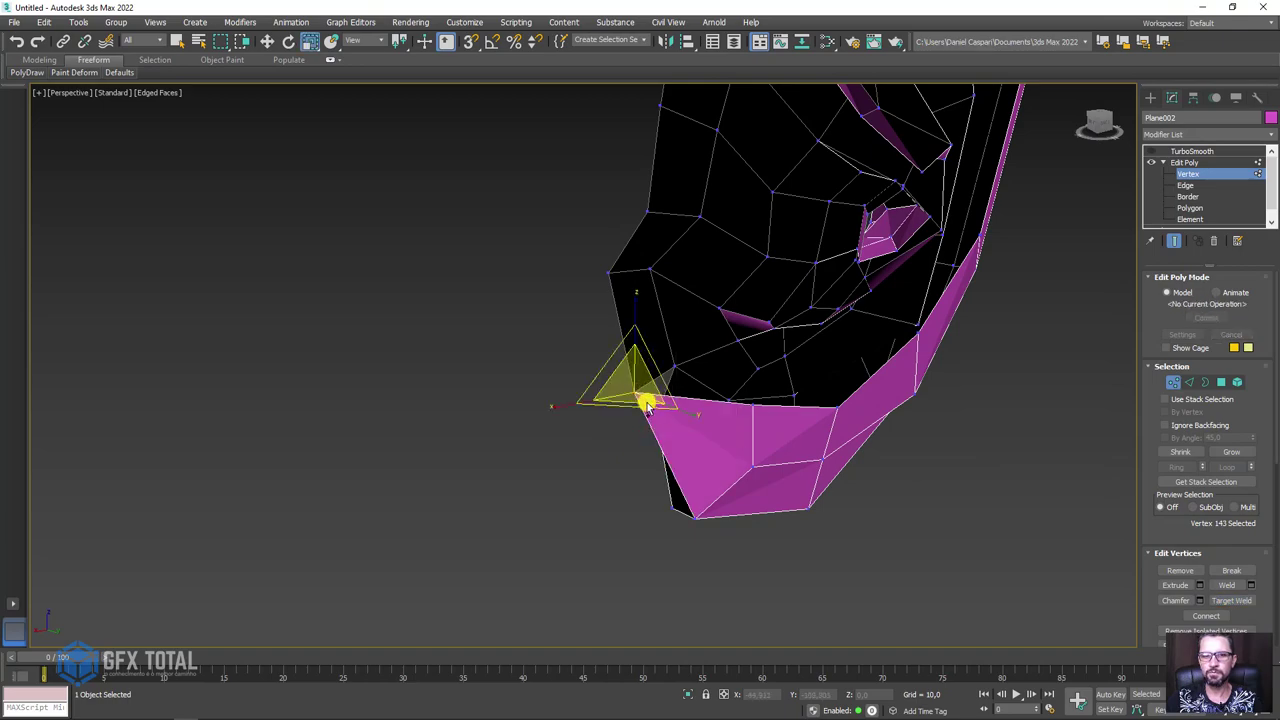
- Weld another rim vertex onto its neighbour, then shift two rim vertices left
{"action": "mouse_move", "coordinate": [643, 400]}
{"action": "middle_mouse_down", "text": "alt"}
{"action": "mouse_move", "coordinate": [854, 397]}
{"action": "mouse_move", "coordinate": [838, 343]}
{"action": "mouse_move", "coordinate": [823, 400]}
{"action": "mouse_move", "coordinate": [763, 397]}
{"action": "middle_mouse_up", "text": "alt"}
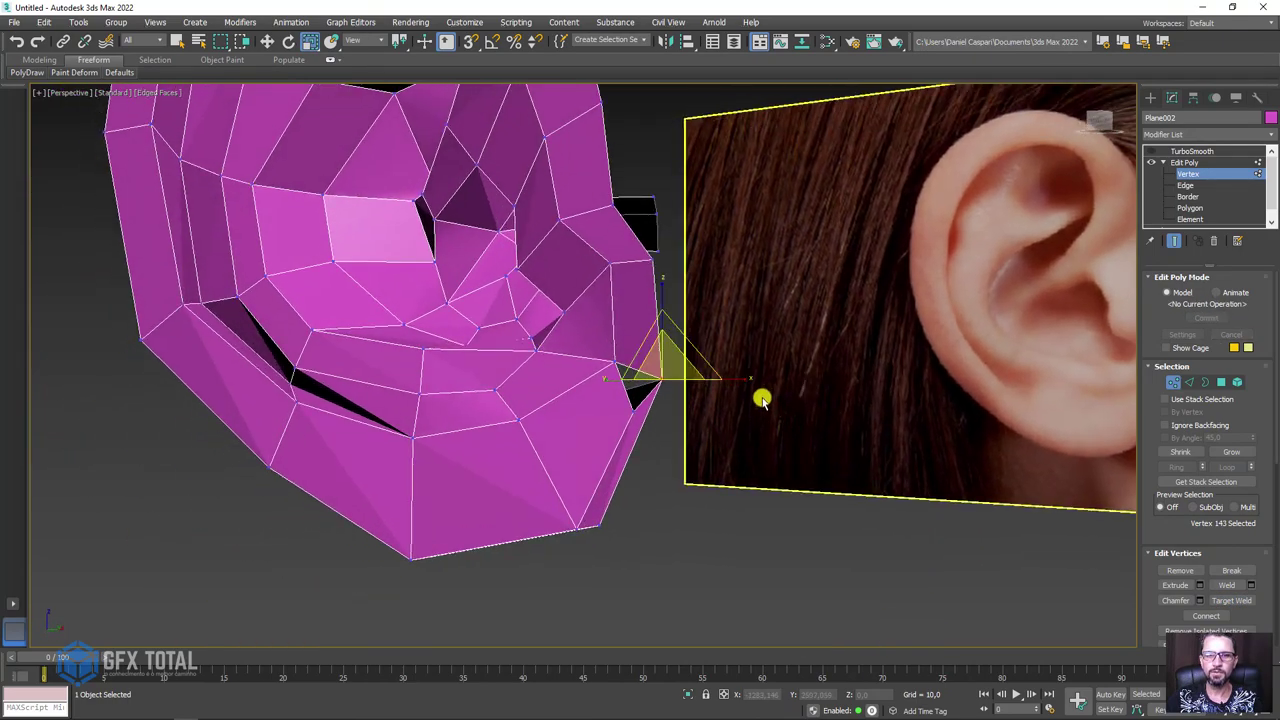
{"action": "scroll", "coordinate": [733, 442], "scroll_direction": "up", "scroll_amount": 2}
{"action": "mouse_move", "coordinate": [737, 446]}
{"action": "middle_mouse_down", "text": "alt"}
{"action": "mouse_move", "coordinate": [697, 377]}
{"action": "mouse_move", "coordinate": [857, 414]}
{"action": "mouse_move", "coordinate": [790, 354]}
{"action": "mouse_move", "coordinate": [931, 417]}
{"action": "middle_mouse_up", "text": "alt"}
{"action": "right_click", "coordinate": [913, 385]}
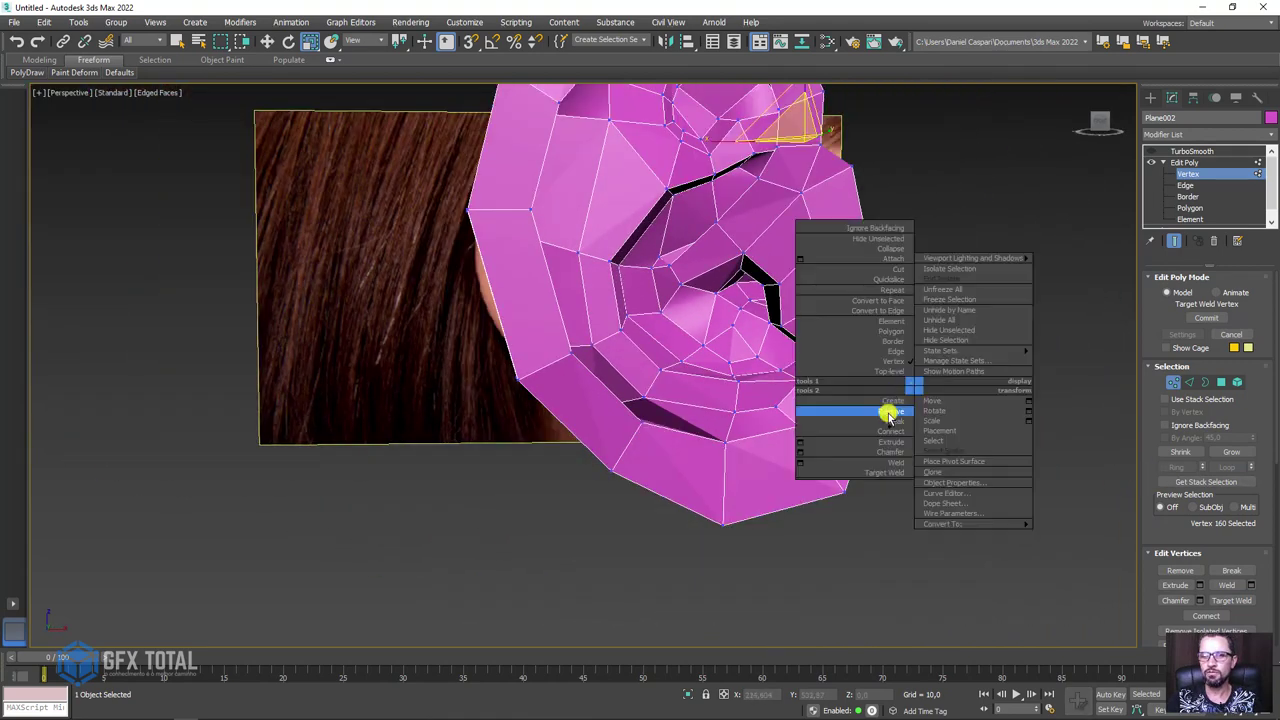
{"action": "left_click", "coordinate": [1239, 604]}
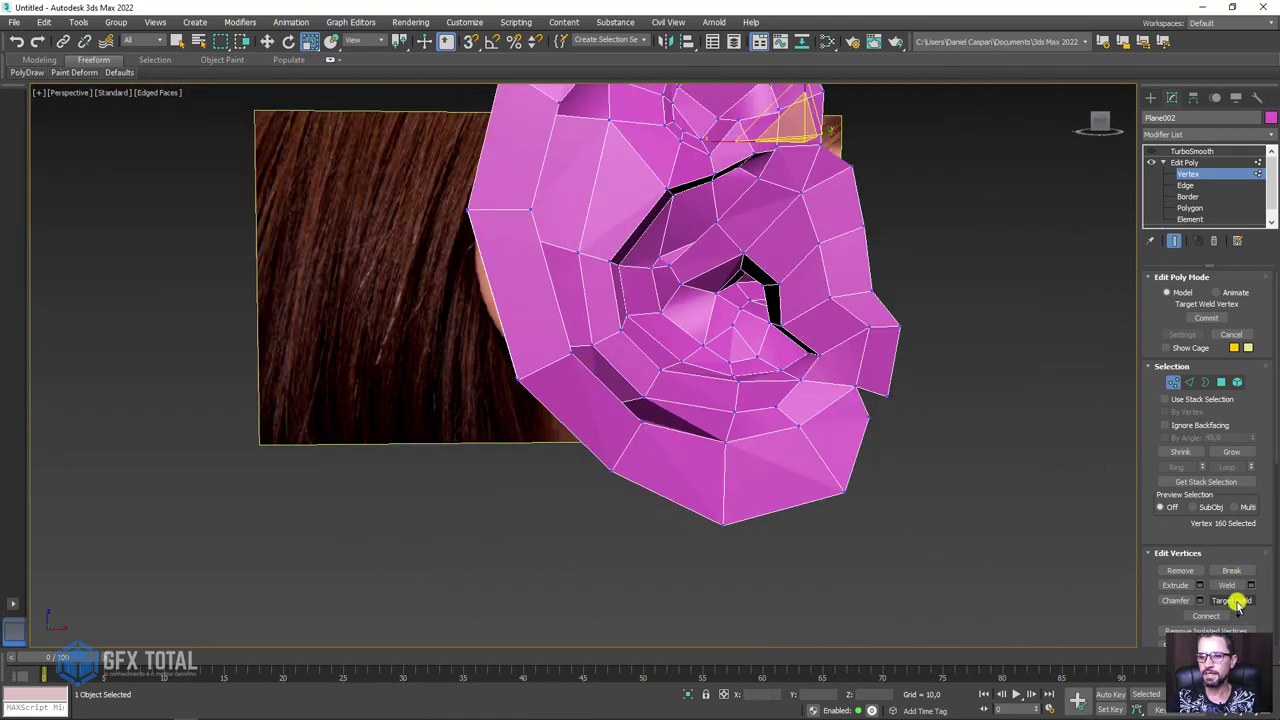
{"action": "left_click", "coordinate": [1237, 602]}
{"action": "mouse_move", "coordinate": [880, 420]}
{"action": "middle_mouse_down", "text": "alt"}
{"action": "mouse_move", "coordinate": [920, 423]}
{"action": "mouse_move", "coordinate": [930, 360]}
{"action": "middle_mouse_up", "text": "alt"}
{"action": "key", "text": "w"}
{"action": "left_click_drag", "start_coordinate": [876, 328], "coordinate": [895, 310]}
- Scale the three vertices at the rim's top corner closer together and shift them left
{"action": "scroll", "coordinate": [893, 318], "scroll_direction": "up", "scroll_amount": 2}
{"action": "scroll", "coordinate": [871, 363], "scroll_direction": "up", "scroll_amount": 3}
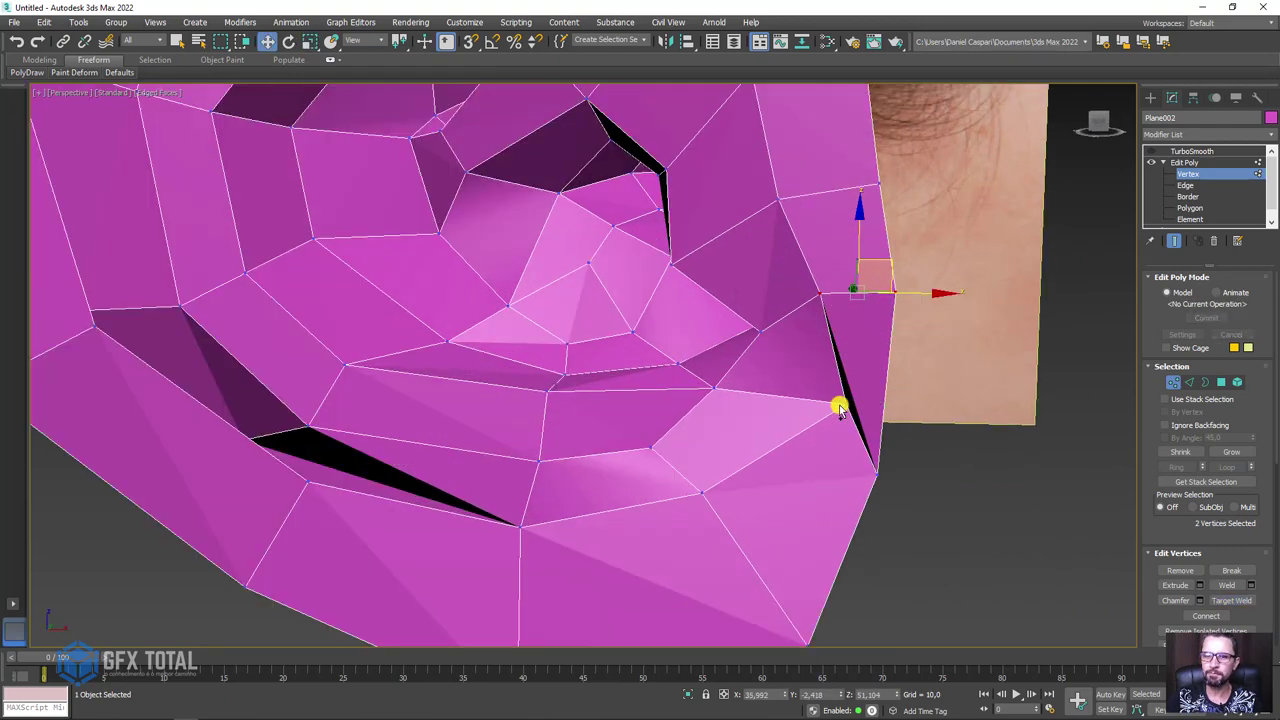
{"action": "left_click", "coordinate": [843, 397]}
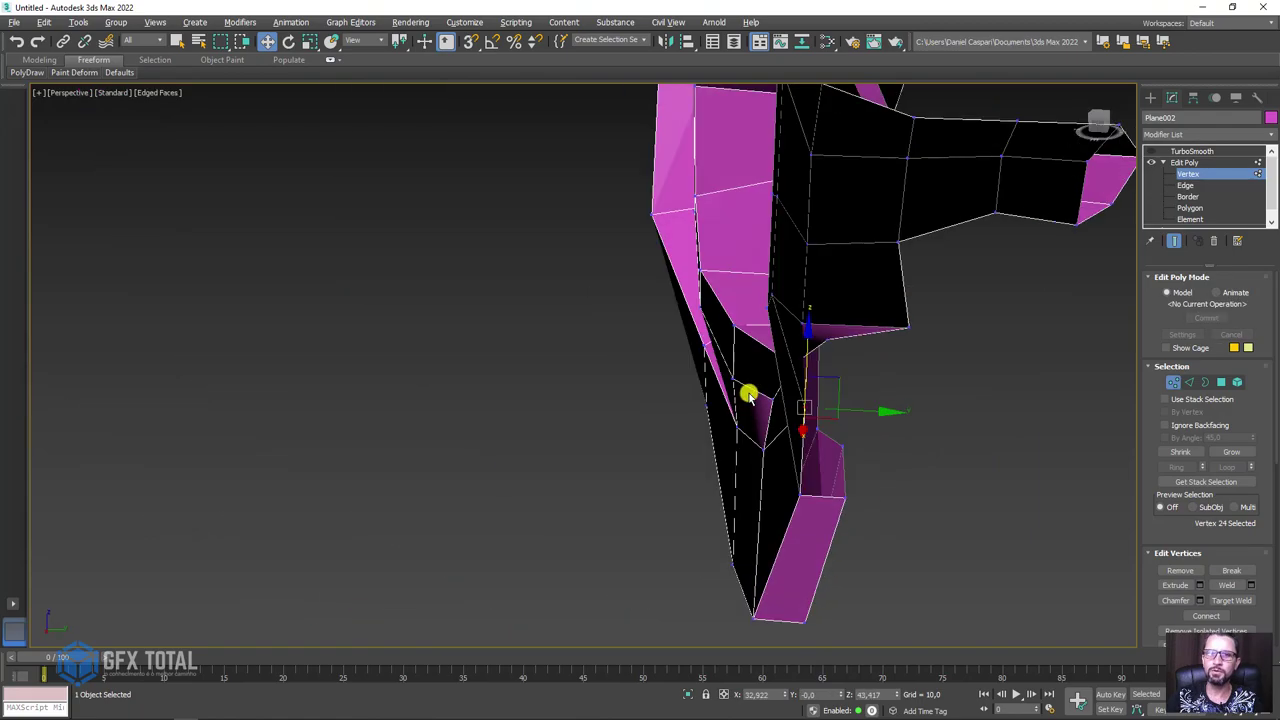
{"action": "mouse_move", "coordinate": [837, 374]}
{"action": "middle_mouse_down", "text": "alt"}
{"action": "mouse_move", "coordinate": [749, 391]}
{"action": "mouse_move", "coordinate": [877, 414]}
{"action": "mouse_move", "coordinate": [929, 489]}
{"action": "mouse_move", "coordinate": [878, 385]}
{"action": "middle_mouse_up", "text": "alt"}
{"action": "mouse_move", "coordinate": [957, 372]}
{"action": "middle_mouse_down", "text": "alt"}
{"action": "mouse_move", "coordinate": [931, 337]}
{"action": "mouse_move", "coordinate": [917, 374]}
{"action": "mouse_move", "coordinate": [732, 410]}
{"action": "mouse_move", "coordinate": [894, 371]}
{"action": "mouse_move", "coordinate": [945, 394]}
{"action": "middle_mouse_up", "text": "alt"}
{"action": "scroll", "coordinate": [917, 374], "scroll_direction": "down", "scroll_amount": 5}
{"action": "scroll", "coordinate": [830, 326], "scroll_direction": "up", "scroll_amount": 5}
{"action": "left_click", "coordinate": [843, 307]}
{"action": "scroll", "coordinate": [835, 303], "scroll_direction": "up", "scroll_amount": 3}
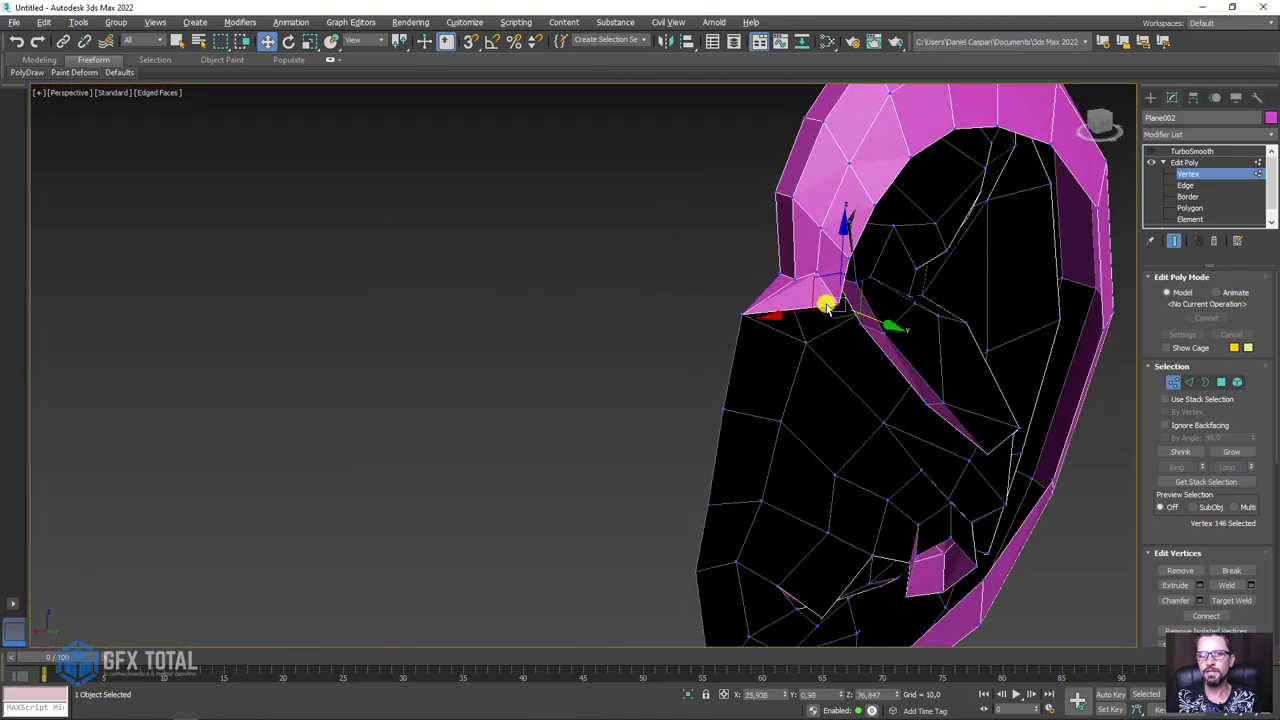
{"action": "scroll", "coordinate": [826, 283], "scroll_direction": "up", "scroll_amount": 3}
{"action": "left_click", "coordinate": [780, 277], "text": "ctrl"}
{"action": "mouse_move", "coordinate": [768, 285]}
{"action": "middle_mouse_down", "text": "alt"}
{"action": "mouse_move", "coordinate": [794, 266]}
{"action": "mouse_move", "coordinate": [754, 240]}
{"action": "middle_mouse_up", "text": "alt"}
{"action": "key", "text": "r"}
{"action": "left_click_drag", "start_coordinate": [768, 272], "coordinate": [757, 286]}
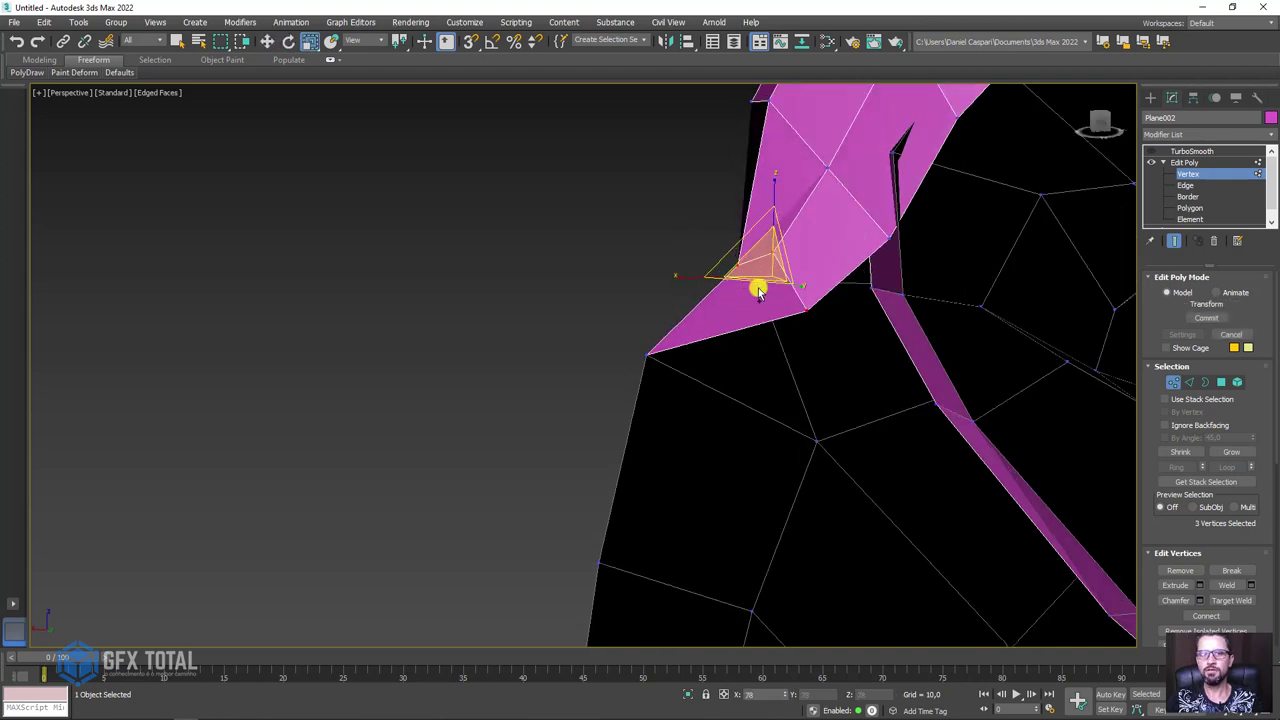
{"action": "key", "text": "w"}
{"action": "left_click_drag", "start_coordinate": [737, 237], "coordinate": [750, 270]}
- Reposition the corner and upper rim vertices one by one, raising them to even out the rim
{"action": "mouse_move", "coordinate": [750, 270]}
{"action": "middle_mouse_down", "text": "alt"}
{"action": "mouse_move", "coordinate": [786, 306]}
{"action": "mouse_move", "coordinate": [866, 323]}
{"action": "mouse_move", "coordinate": [837, 297]}
{"action": "mouse_move", "coordinate": [776, 280]}
{"action": "middle_mouse_up", "text": "alt"}
{"action": "scroll", "coordinate": [776, 280], "scroll_direction": "up", "scroll_amount": 3}
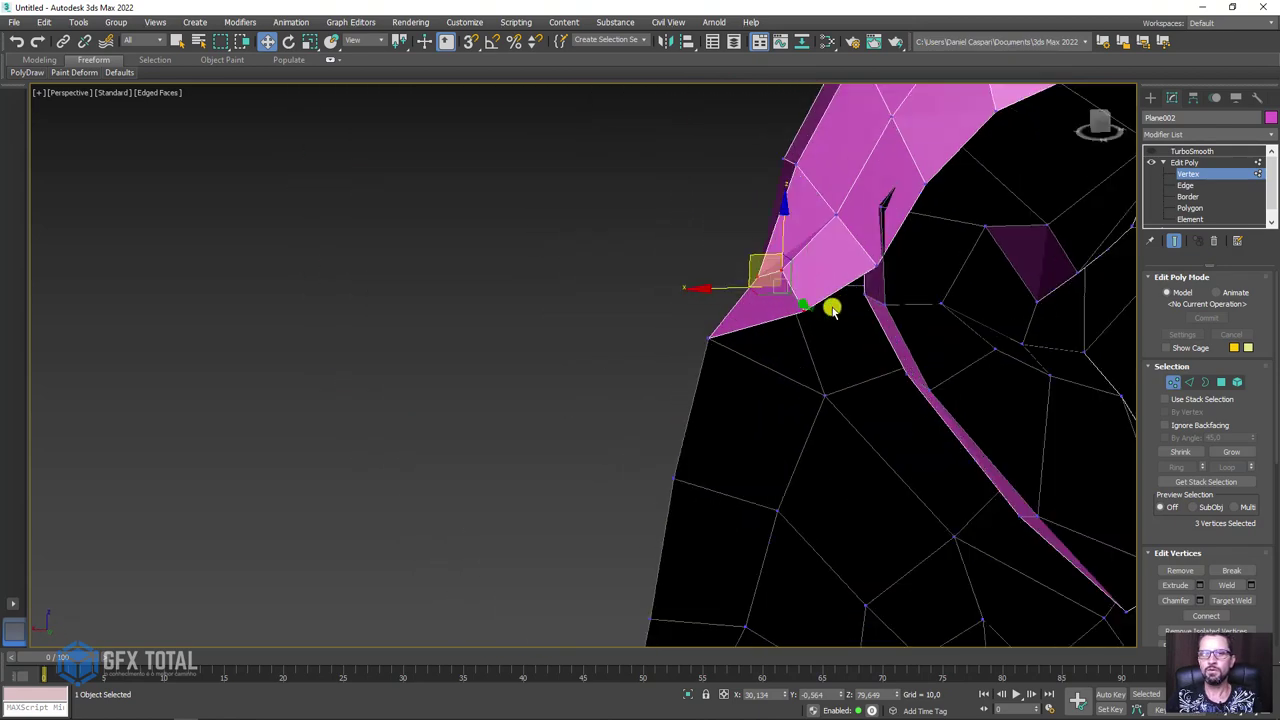
{"action": "scroll", "coordinate": [831, 306], "scroll_direction": "up", "scroll_amount": 2}
{"action": "left_click", "coordinate": [789, 310]}
{"action": "left_click_drag", "start_coordinate": [760, 287], "coordinate": [694, 240]}
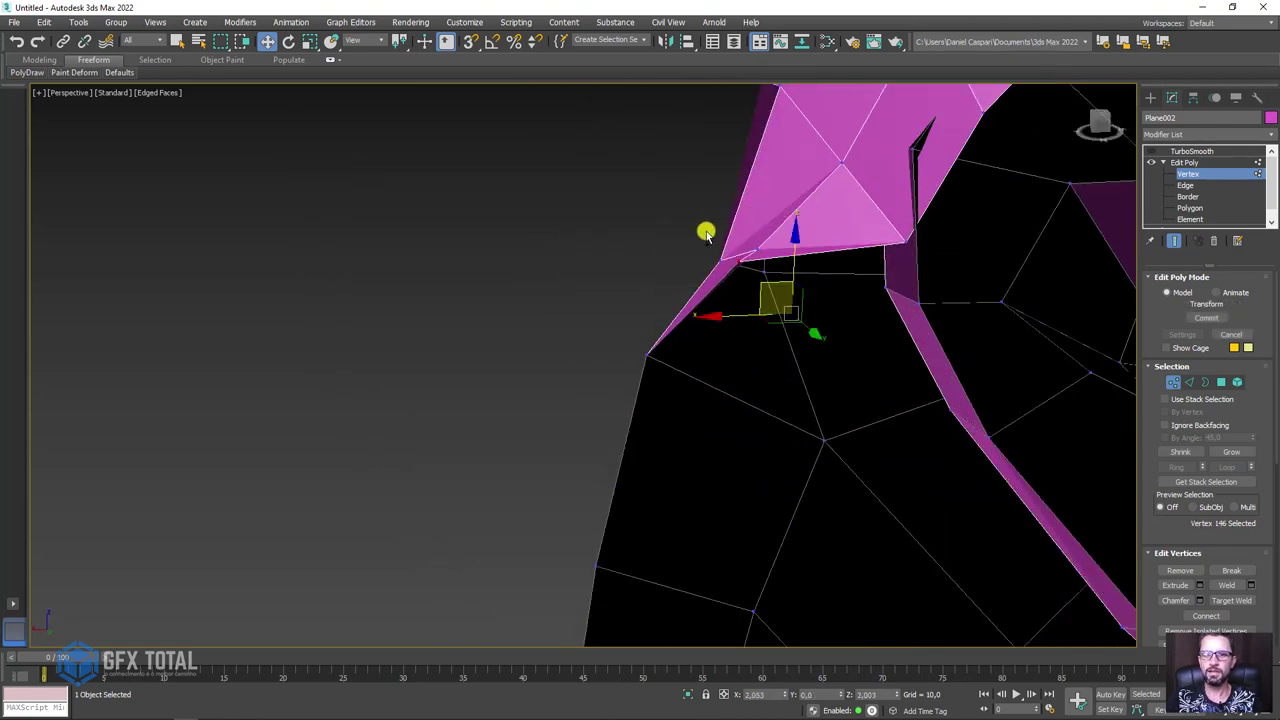
{"action": "left_click", "coordinate": [889, 237]}
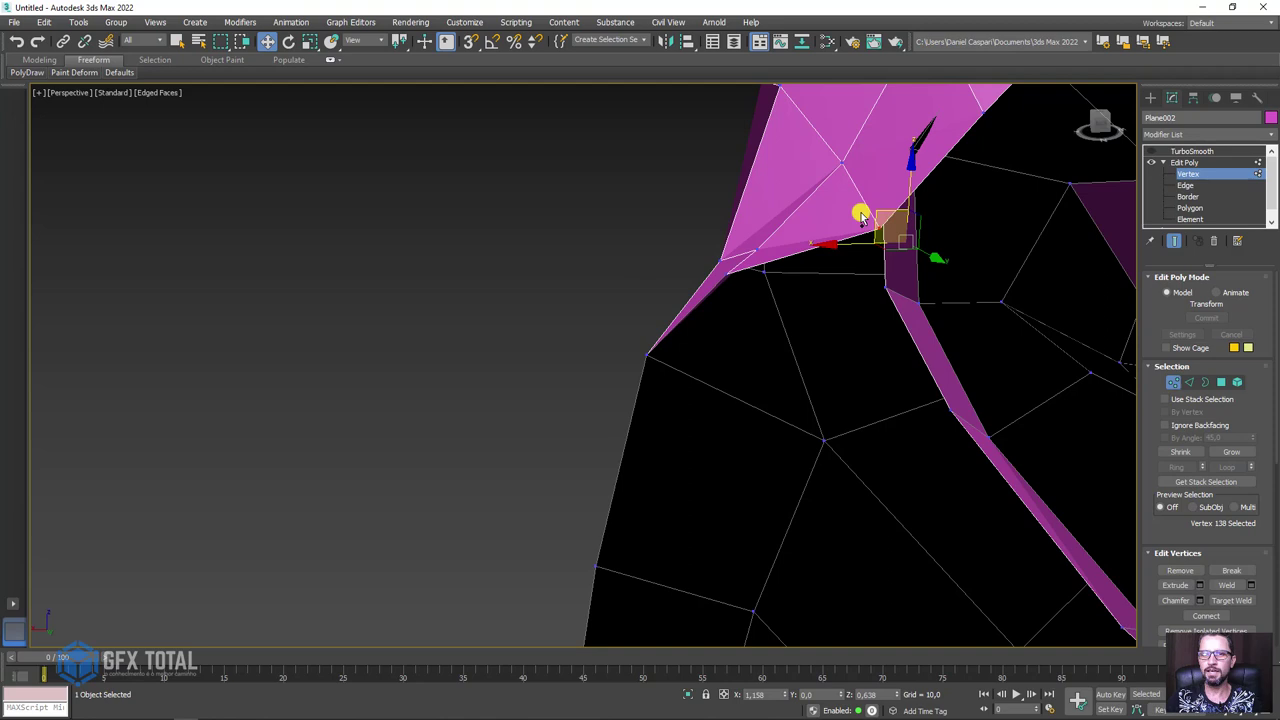
{"action": "left_click", "coordinate": [842, 162]}
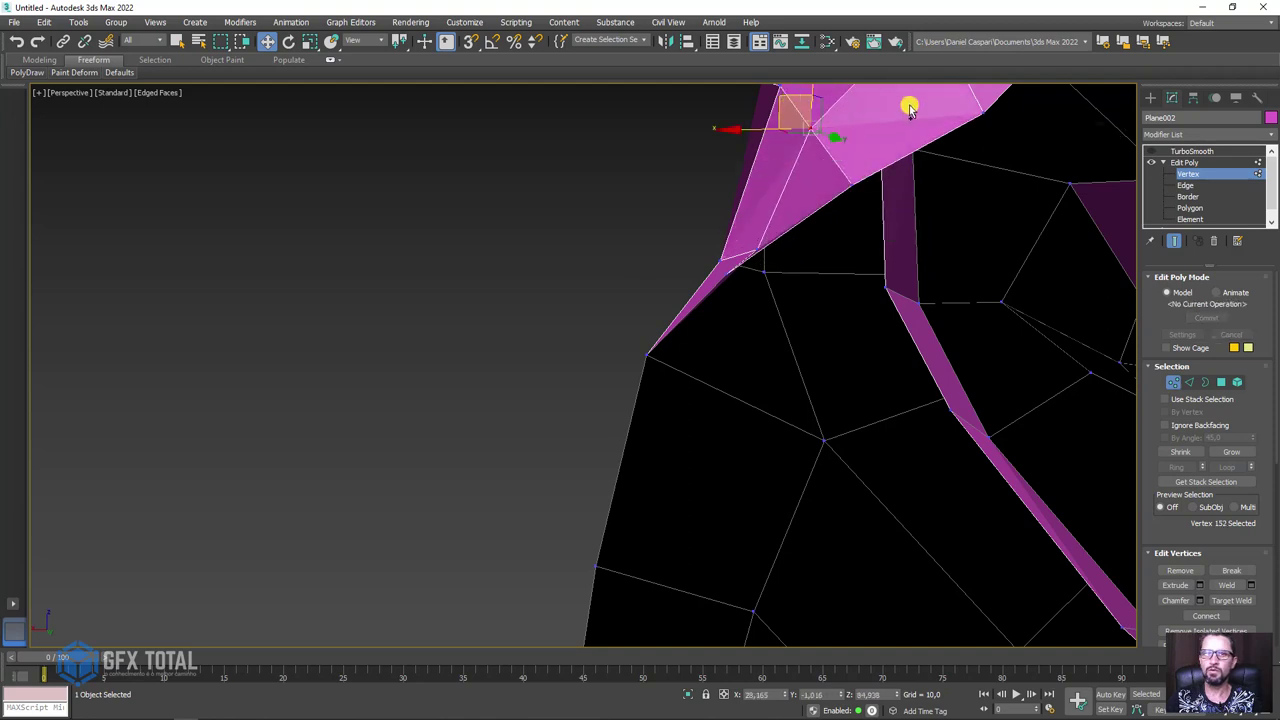
{"action": "mouse_move", "coordinate": [908, 106]}
{"action": "middle_mouse_down"}
{"action": "mouse_move", "coordinate": [926, 320]}
{"action": "mouse_move", "coordinate": [914, 320]}
{"action": "middle_mouse_up"}
{"action": "left_click", "coordinate": [905, 310]}
{"action": "mouse_move", "coordinate": [901, 280]}
{"action": "left_mouse_down"}
{"action": "mouse_move", "coordinate": [897, 255]}
{"action": "mouse_move", "coordinate": [955, 183]}
{"action": "left_mouse_up"}
{"action": "left_click", "coordinate": [872, 248]}
{"action": "left_click", "coordinate": [872, 248]}
{"action": "left_click_drag", "start_coordinate": [990, 251], "coordinate": [982, 207]}
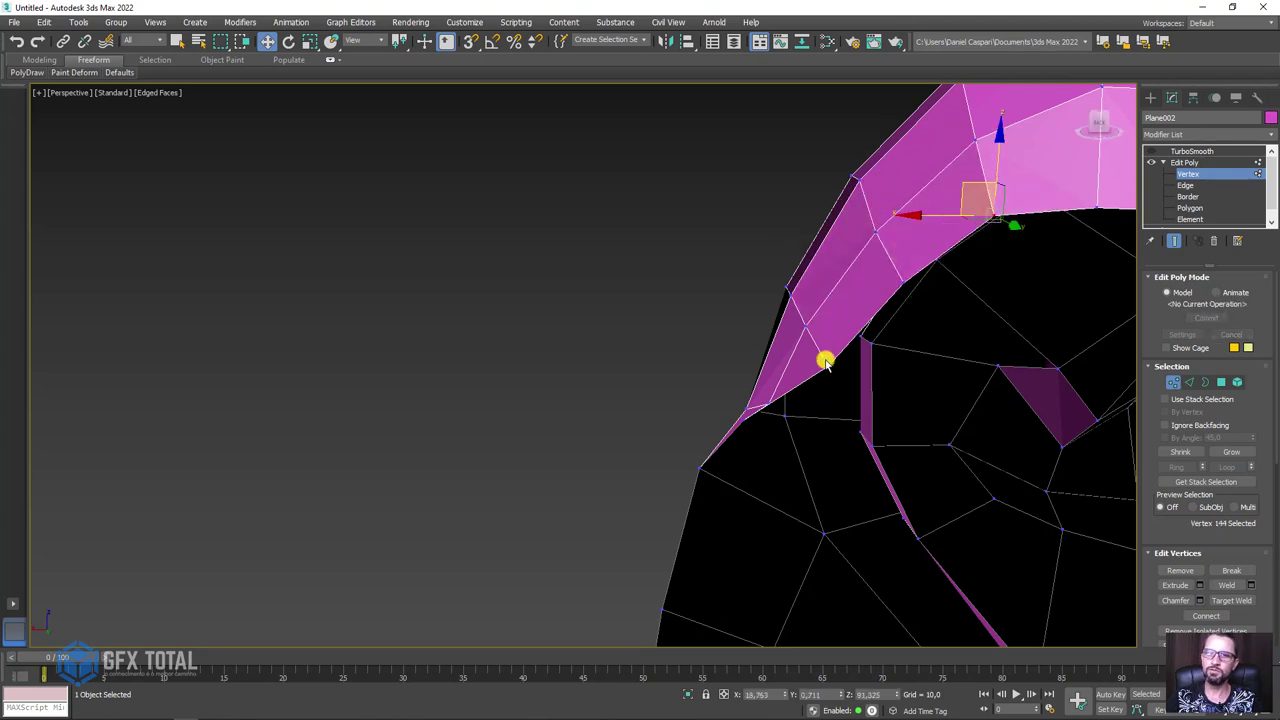
- Frame a vertex on the ear's lower rim and pull it downward
{"action": "left_click", "coordinate": [826, 358]}
{"action": "middle_click_drag", "start_coordinate": [826, 358], "coordinate": [880, 352], "text": "alt"}
{"action": "scroll", "coordinate": [880, 352], "scroll_direction": "down", "scroll_amount": 5}
{"action": "scroll", "coordinate": [823, 471], "scroll_direction": "up", "scroll_amount": 3}
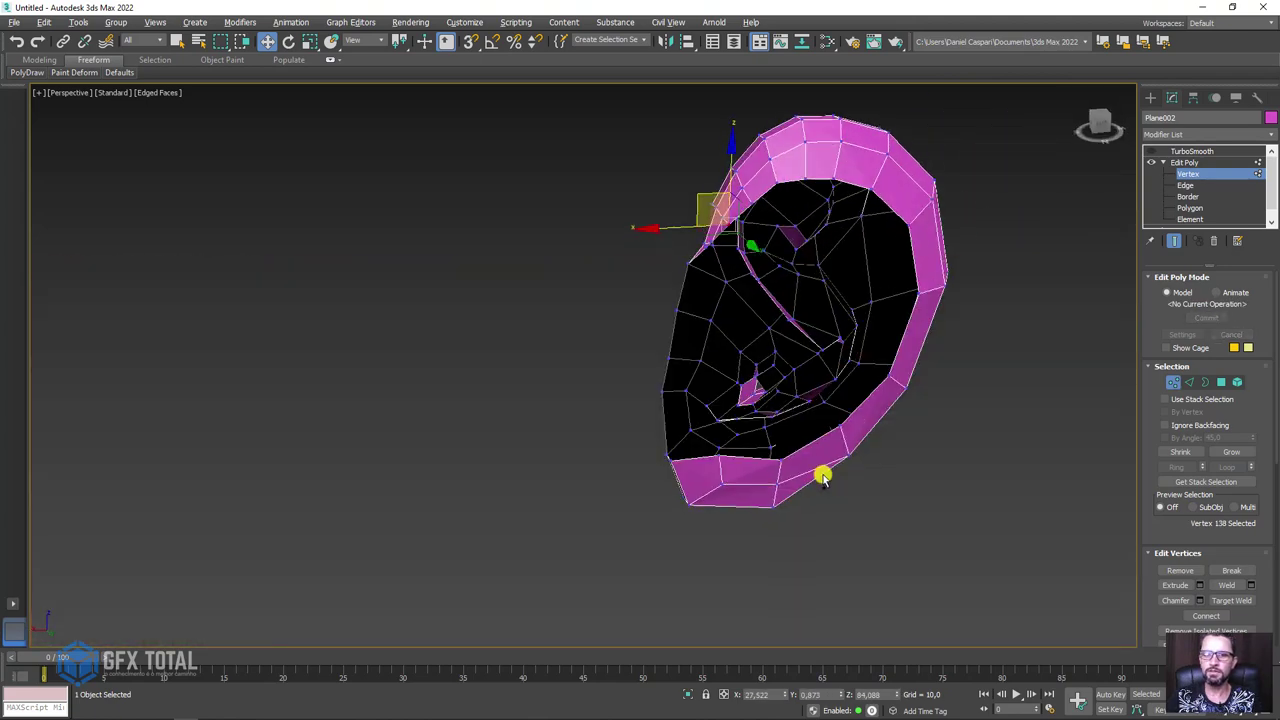
{"action": "scroll", "coordinate": [818, 440], "scroll_direction": "up", "scroll_amount": 5}
{"action": "scroll", "coordinate": [818, 428], "scroll_direction": "down", "scroll_amount": 6}
{"action": "scroll", "coordinate": [816, 460], "scroll_direction": "down", "scroll_amount": 2}
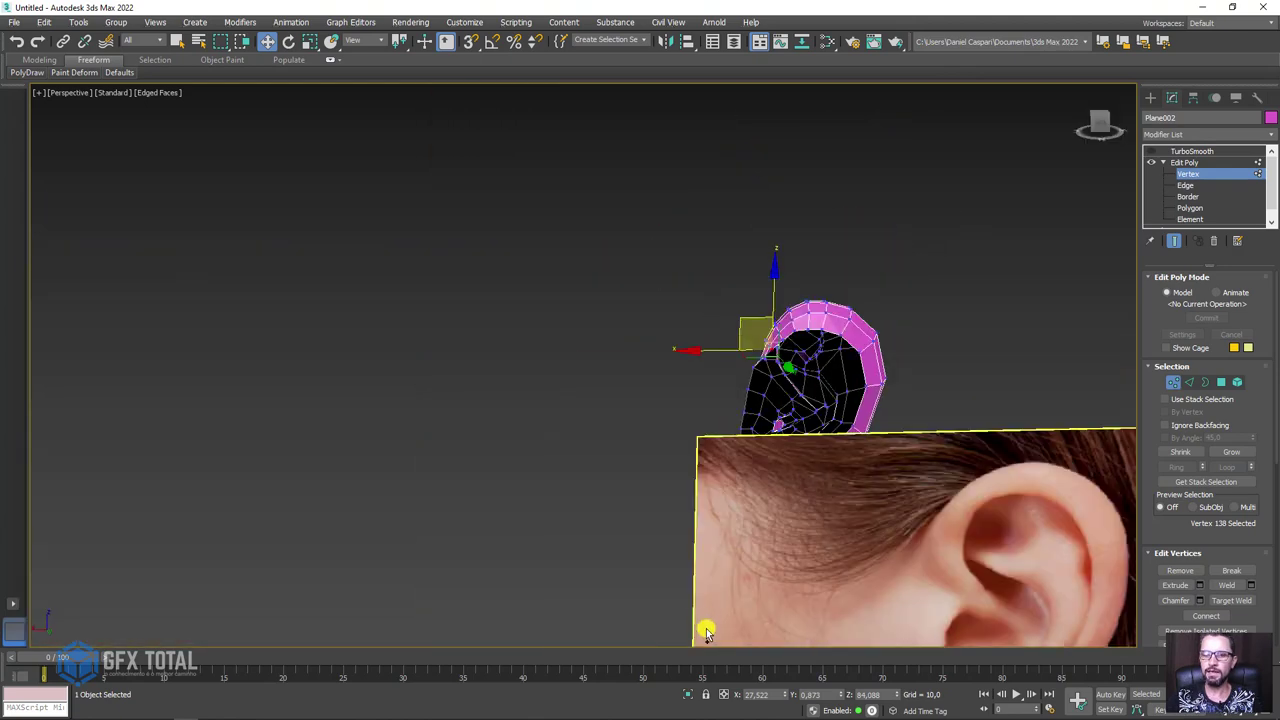
{"action": "scroll", "coordinate": [794, 549], "scroll_direction": "down", "scroll_amount": 2}
{"action": "scroll", "coordinate": [691, 646], "scroll_direction": "down", "scroll_amount": 3}
{"action": "key", "text": "z"}
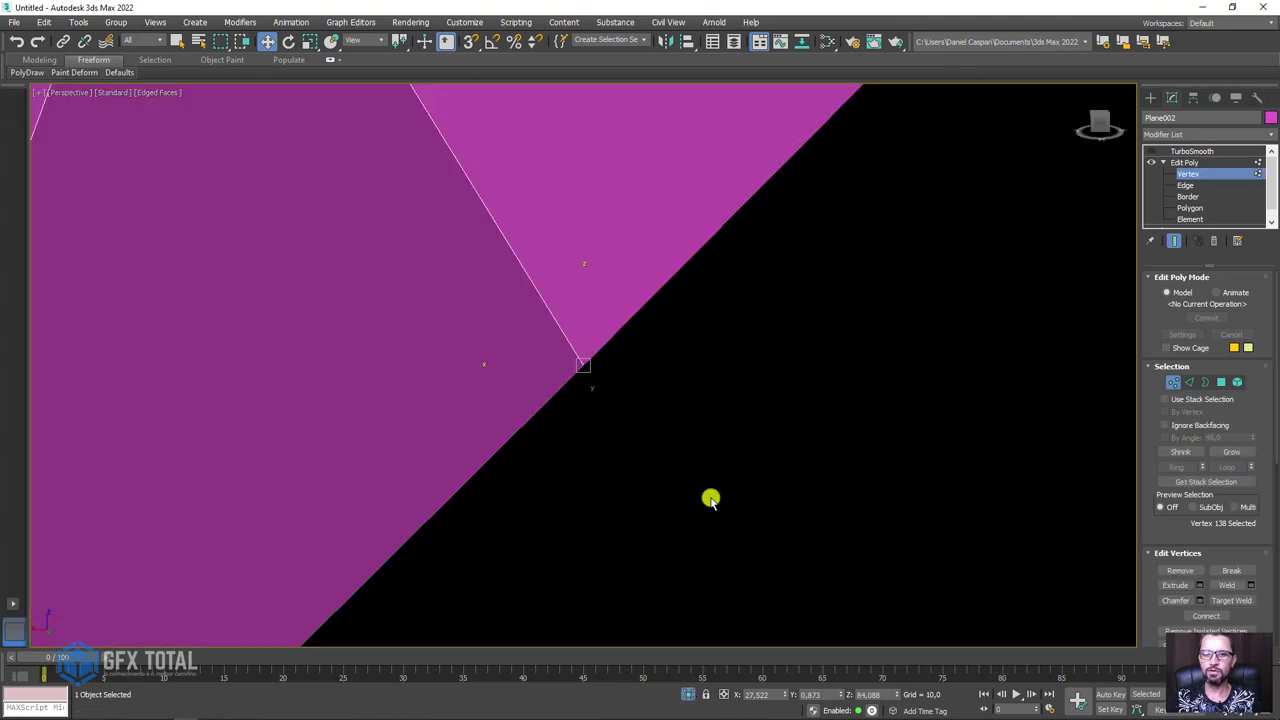
{"action": "scroll", "coordinate": [680, 460], "scroll_direction": "down", "scroll_amount": 2}
{"action": "scroll", "coordinate": [709, 449], "scroll_direction": "down", "scroll_amount": 4}
{"action": "scroll", "coordinate": [757, 506], "scroll_direction": "down", "scroll_amount": 2}
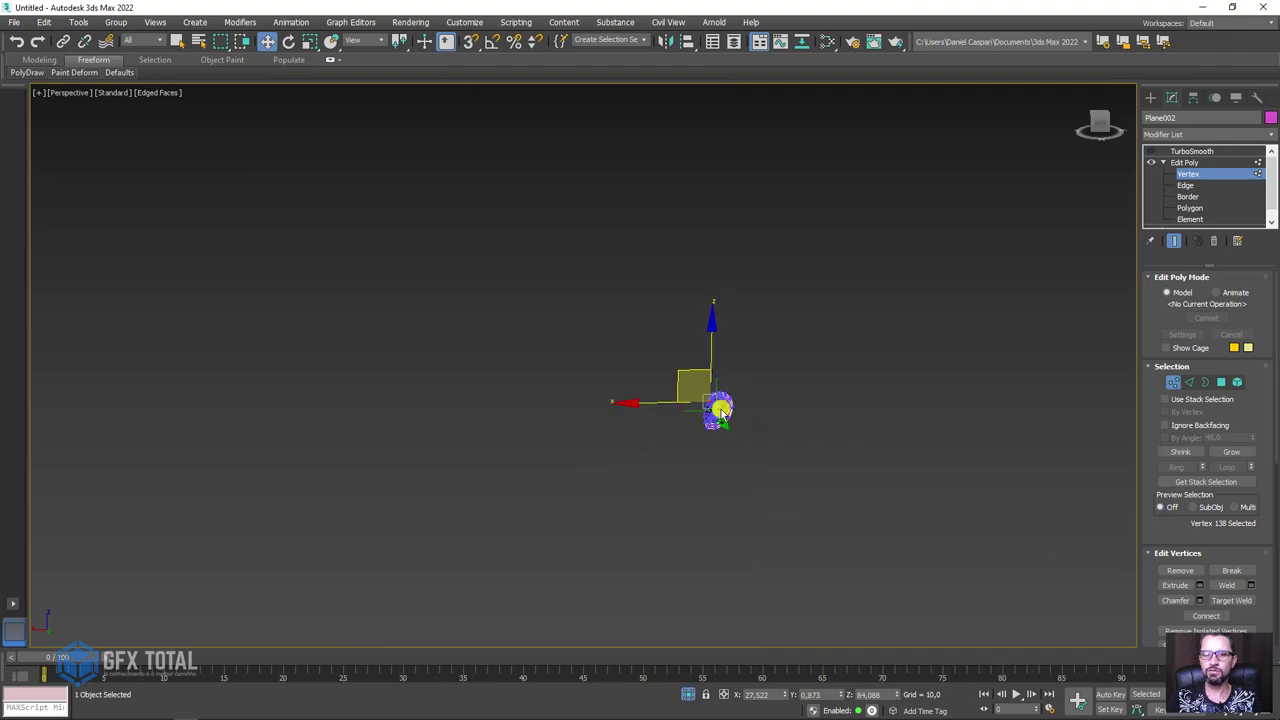
{"action": "scroll", "coordinate": [700, 460], "scroll_direction": "up", "scroll_amount": 5}
{"action": "scroll", "coordinate": [680, 470], "scroll_direction": "up", "scroll_amount": 2}
{"action": "scroll", "coordinate": [720, 430], "scroll_direction": "up", "scroll_amount": 3}
{"action": "scroll", "coordinate": [760, 440], "scroll_direction": "up", "scroll_amount": 2}
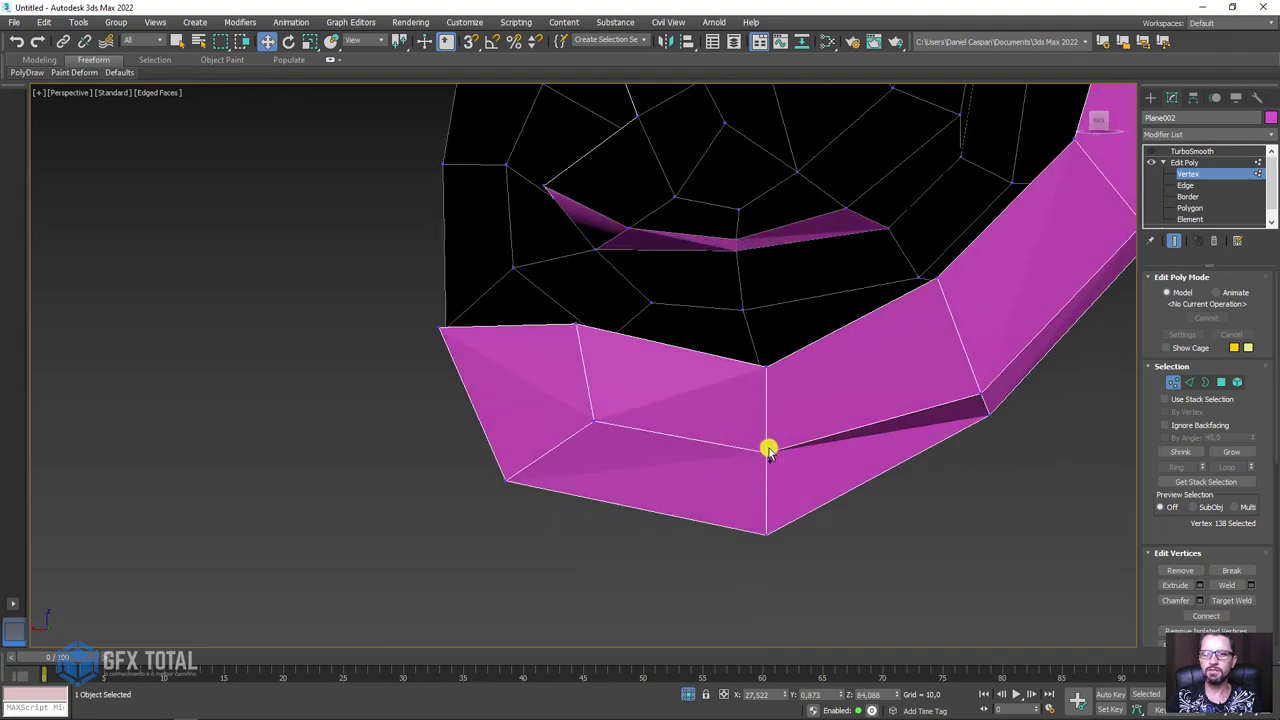
{"action": "left_click", "coordinate": [767, 450]}
{"action": "left_click_drag", "start_coordinate": [766, 457], "coordinate": [766, 491]}
- Move the upper and middle rim vertices down and bring one onto the corner vertex
{"action": "left_click", "coordinate": [594, 422]}
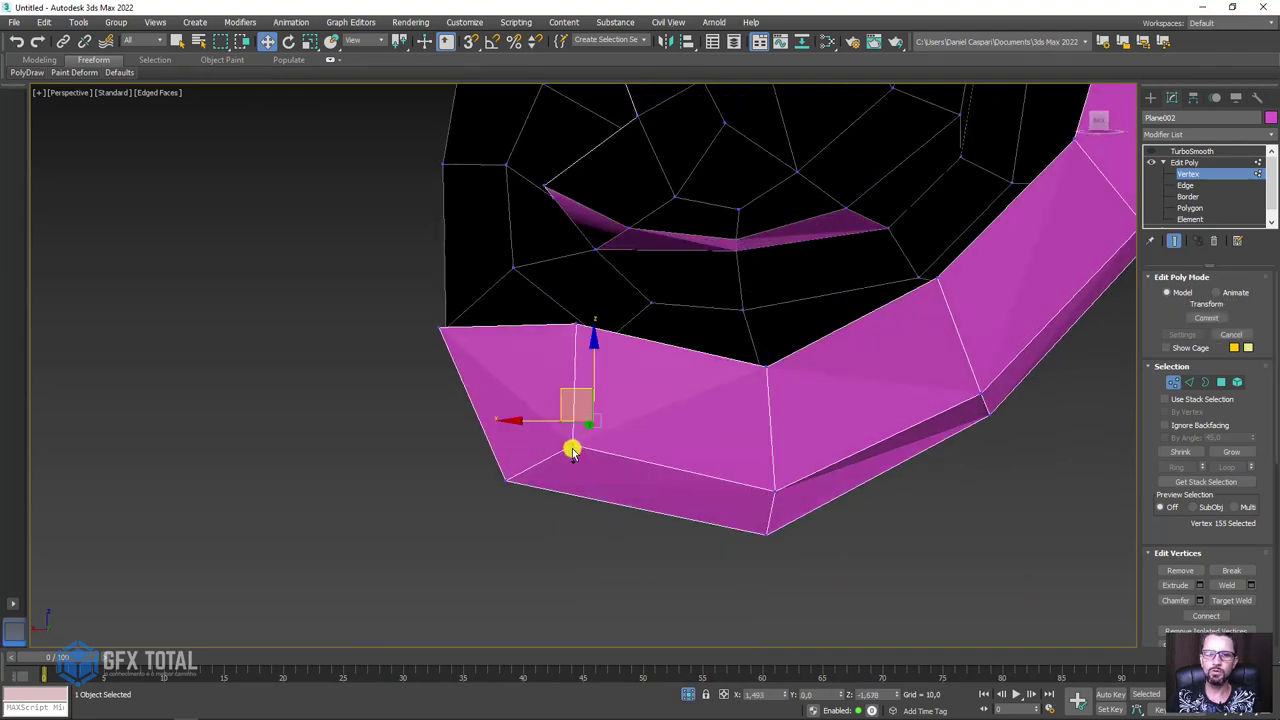
{"action": "left_click", "coordinate": [571, 450]}
{"action": "left_click_drag", "start_coordinate": [576, 330], "coordinate": [507, 368]}
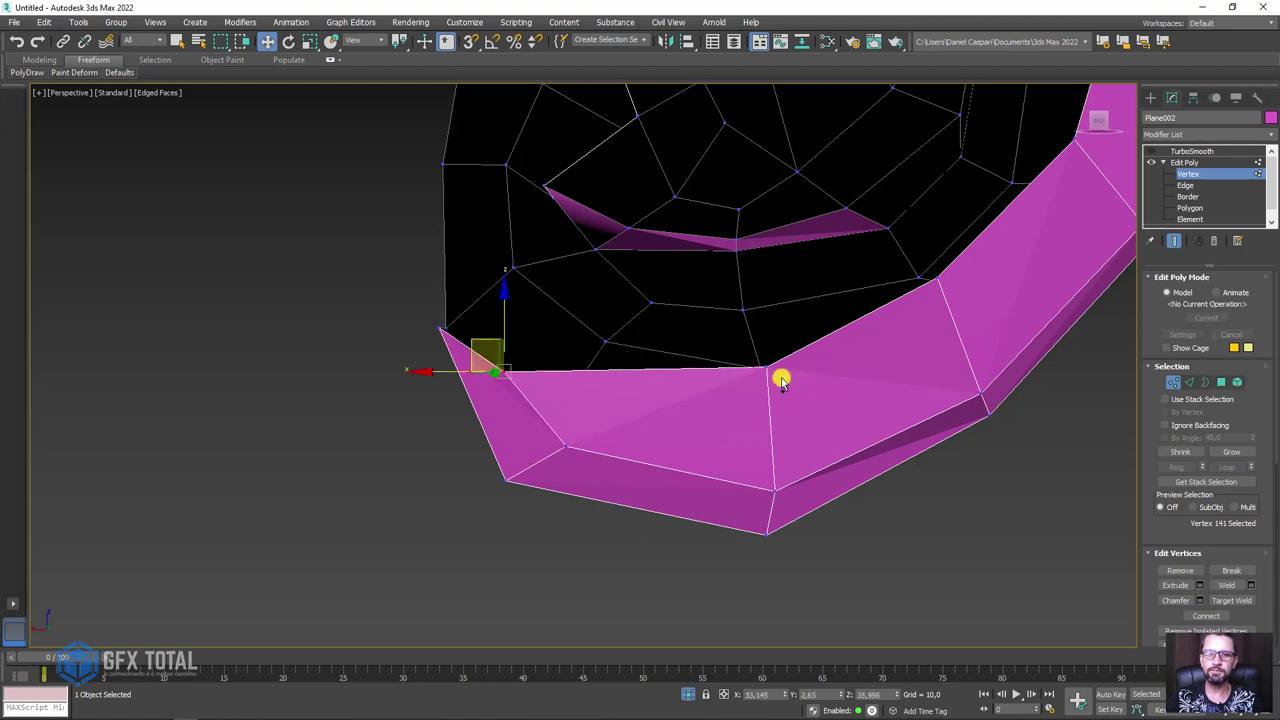
{"action": "left_click_drag", "start_coordinate": [767, 368], "coordinate": [757, 388]}
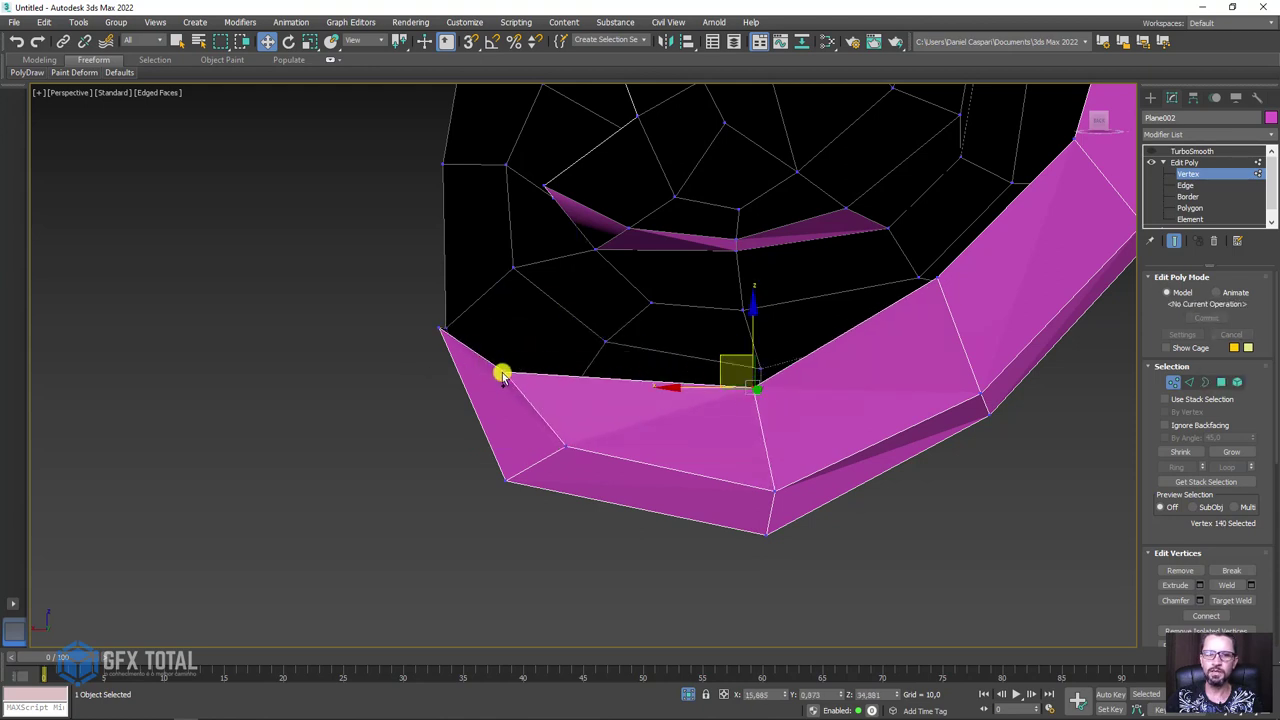
{"action": "left_click_drag", "start_coordinate": [502, 374], "coordinate": [435, 329]}
{"action": "mouse_move", "coordinate": [437, 329]}
{"action": "middle_mouse_down", "text": "alt"}
{"action": "mouse_move", "coordinate": [680, 263]}
{"action": "mouse_move", "coordinate": [620, 227]}
{"action": "mouse_move", "coordinate": [1157, 402]}
{"action": "middle_mouse_up", "text": "alt"}
- Shift-drag the ear's whole open border outward into a deep wall strip, then scale it
{"action": "left_click", "coordinate": [1206, 383]}
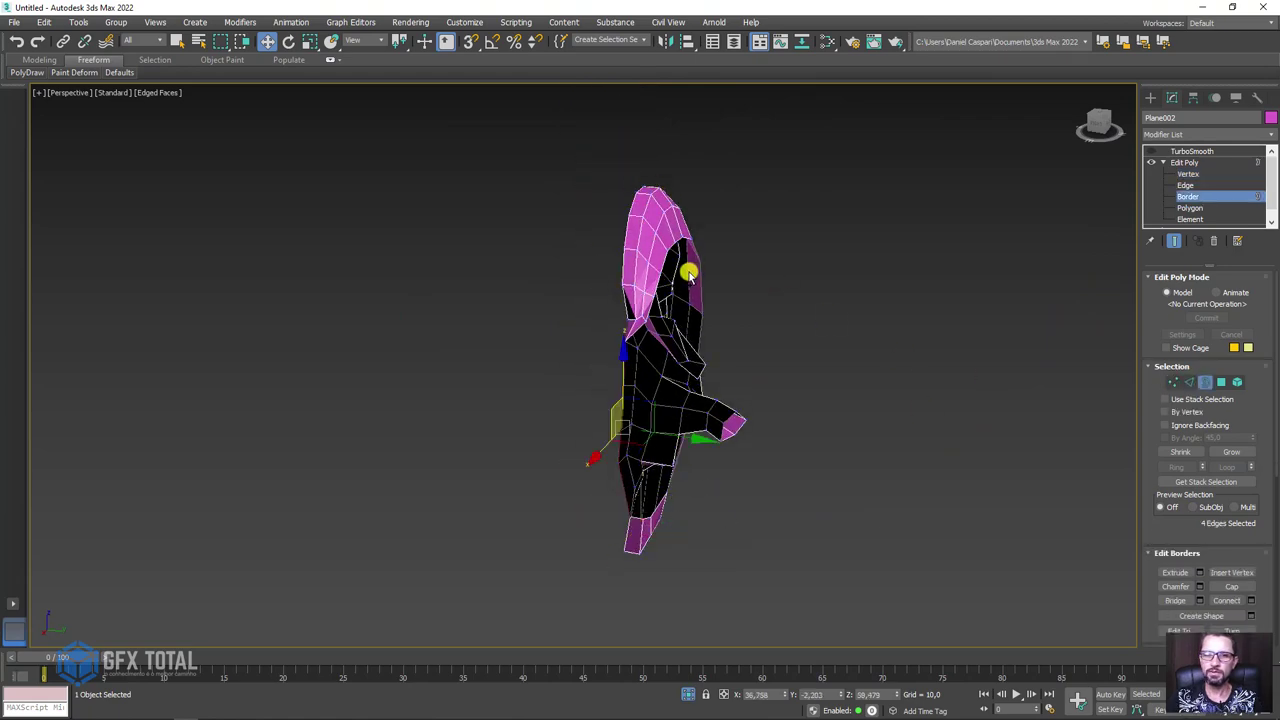
{"action": "mouse_move", "coordinate": [688, 272]}
{"action": "middle_mouse_down", "text": "alt"}
{"action": "mouse_move", "coordinate": [700, 266]}
{"action": "mouse_move", "coordinate": [737, 371]}
{"action": "middle_mouse_up", "text": "alt"}
{"action": "left_click", "coordinate": [720, 371]}
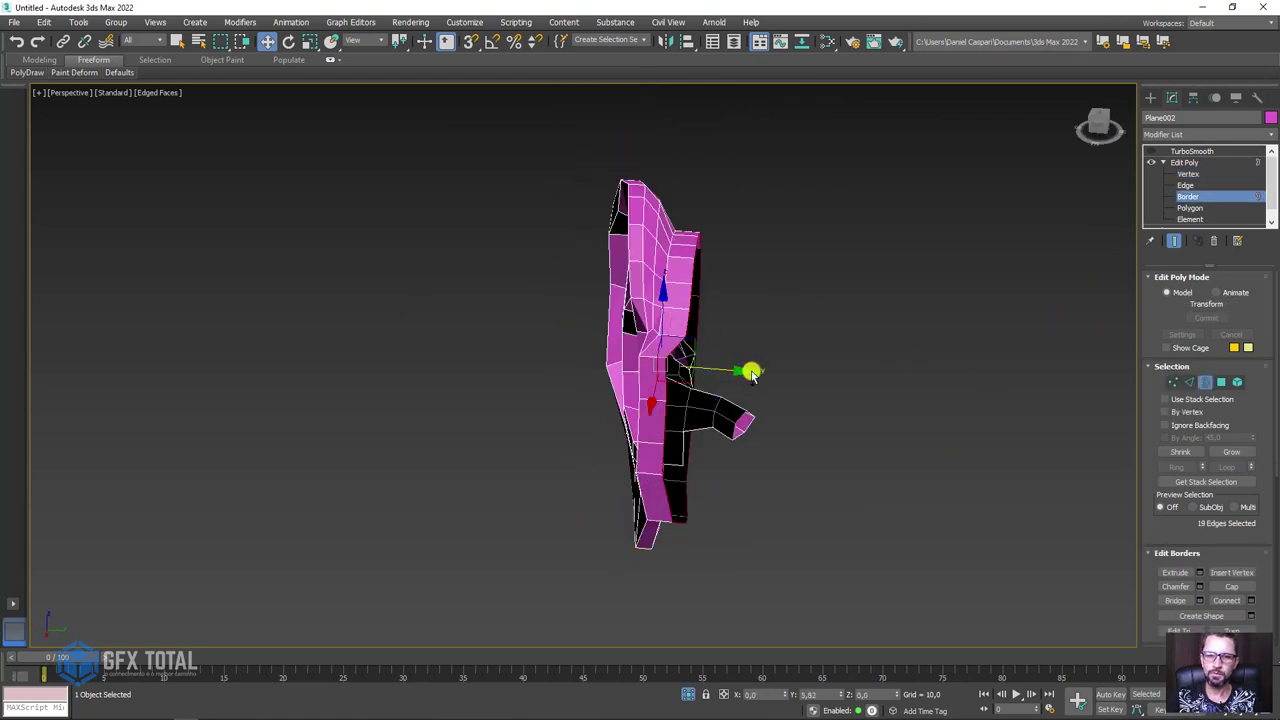
{"action": "mouse_move", "coordinate": [752, 373]}
{"action": "left_mouse_down", "text": "shift"}
{"action": "mouse_move", "coordinate": [931, 391]}
{"action": "mouse_move", "coordinate": [977, 417]}
{"action": "left_mouse_up", "text": "shift"}
{"action": "mouse_move", "coordinate": [977, 417]}
{"action": "middle_mouse_down", "text": "alt"}
{"action": "mouse_move", "coordinate": [1049, 371]}
{"action": "mouse_move", "coordinate": [957, 370]}
{"action": "mouse_move", "coordinate": [851, 394]}
{"action": "mouse_move", "coordinate": [820, 423]}
{"action": "middle_mouse_up", "text": "alt"}
{"action": "key", "text": "e"}
{"action": "key", "text": "r"}
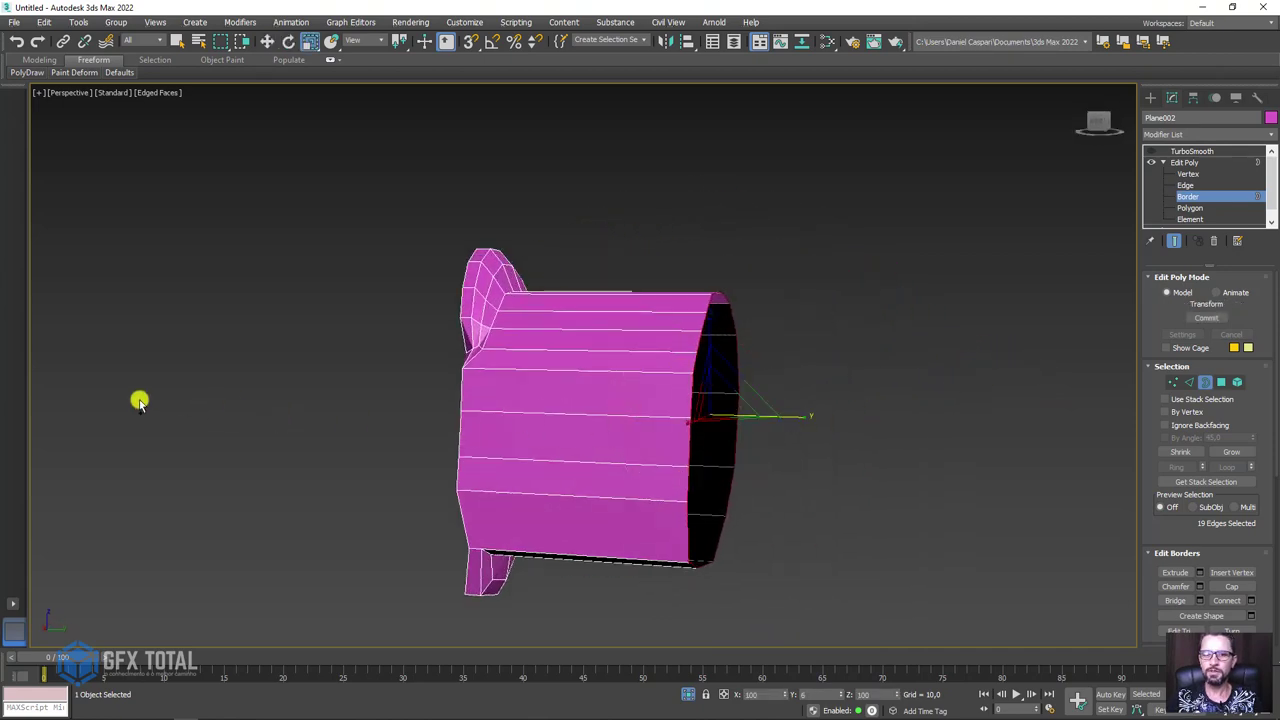
{"action": "scroll", "coordinate": [1186, 491], "scroll_direction": "down", "scroll_amount": 1}
{"action": "scroll", "coordinate": [1220, 452], "scroll_direction": "down", "scroll_amount": 1}
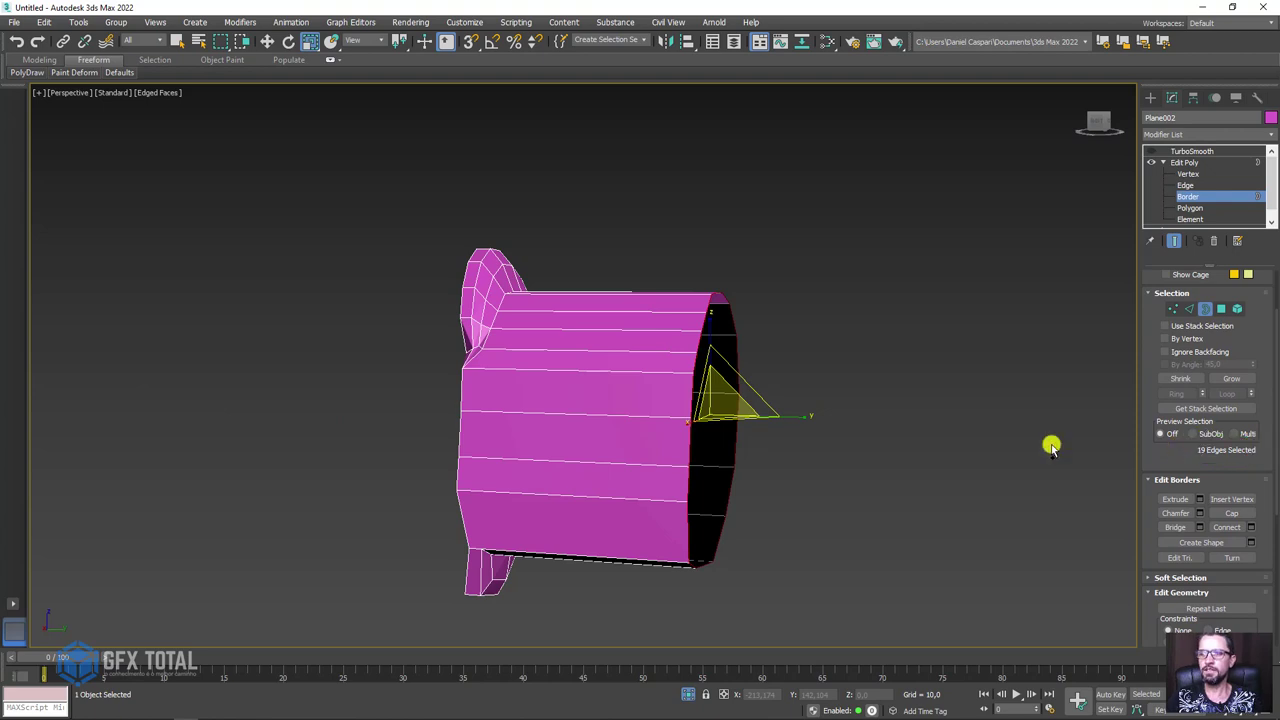
{"action": "scroll", "coordinate": [923, 426], "scroll_direction": "down", "scroll_amount": 3}
{"action": "mouse_move", "coordinate": [923, 426]}
{"action": "middle_mouse_down", "text": "alt"}
{"action": "mouse_move", "coordinate": [1046, 449]}
{"action": "mouse_move", "coordinate": [988, 386]}
{"action": "middle_mouse_up", "text": "alt"}
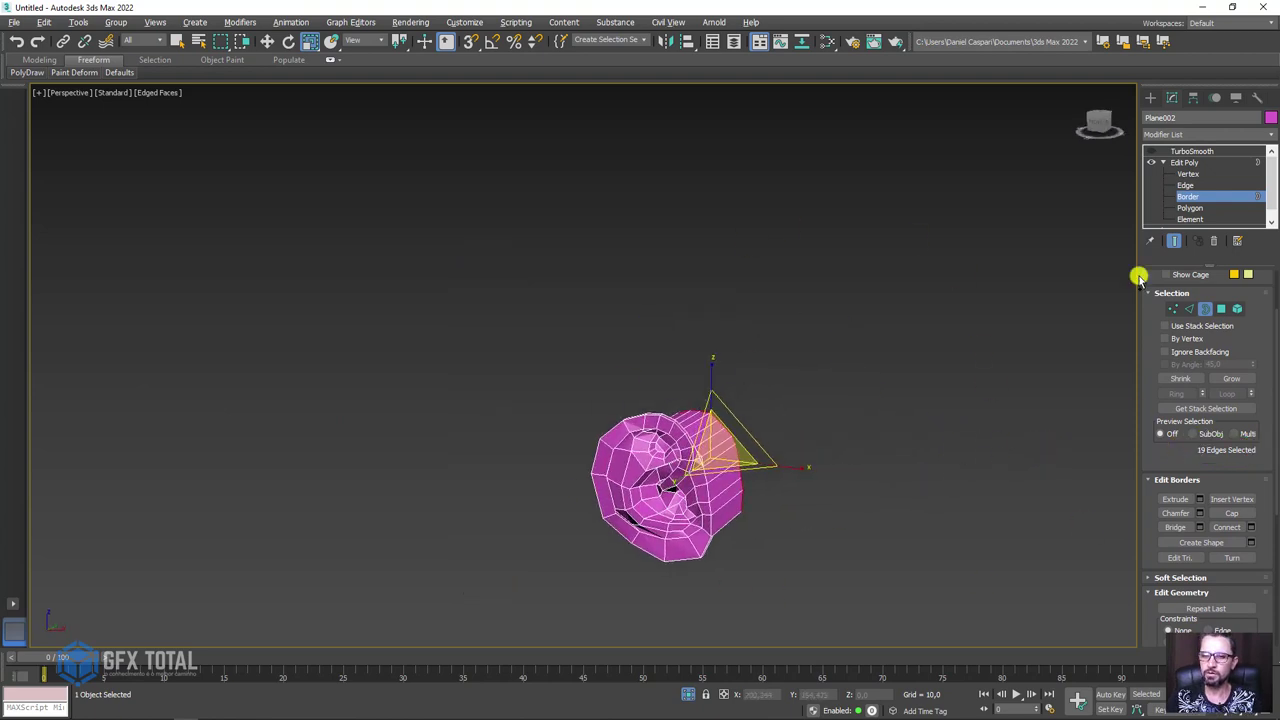
{"action": "mouse_move", "coordinate": [792, 467]}
{"action": "middle_mouse_down", "text": "alt"}
{"action": "mouse_move", "coordinate": [743, 414]}
{"action": "mouse_move", "coordinate": [680, 509]}
{"action": "mouse_move", "coordinate": [610, 440]}
{"action": "middle_mouse_up", "text": "alt"}
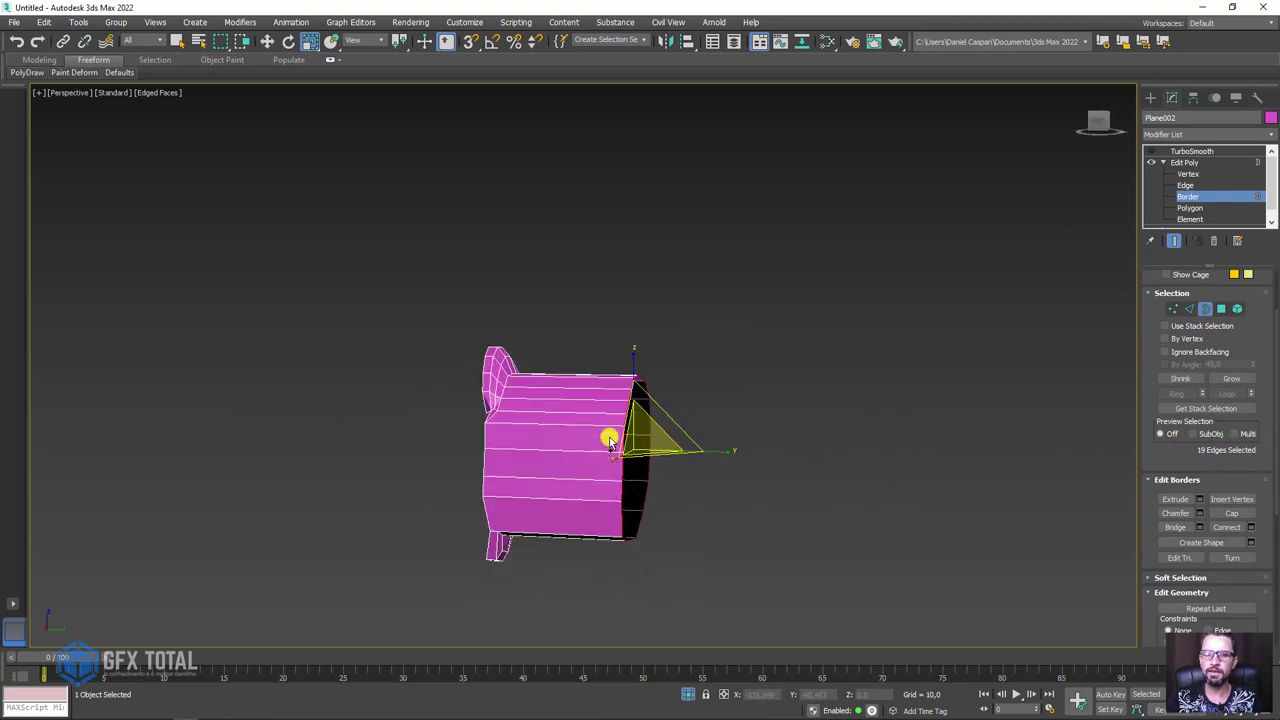
{"action": "middle_click_drag", "start_coordinate": [758, 444], "coordinate": [833, 485], "text": "alt"}
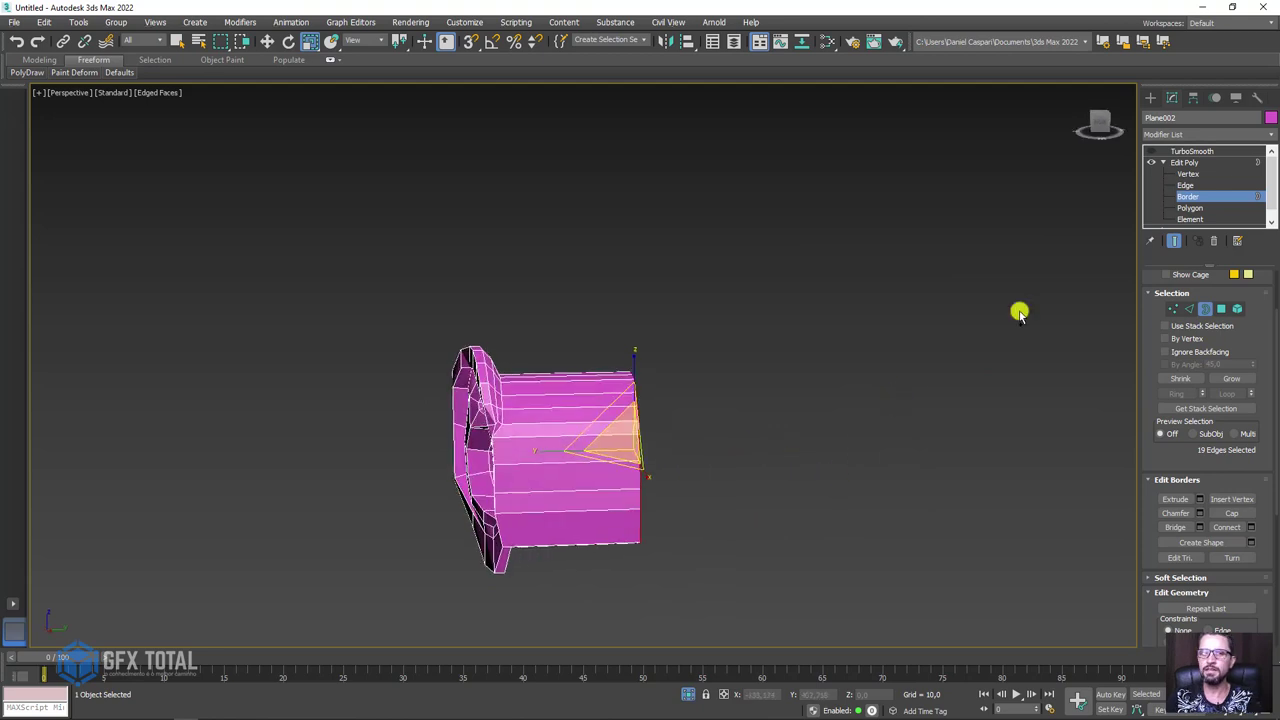
{"action": "middle_click_drag", "start_coordinate": [1019, 313], "coordinate": [931, 334], "text": "alt"}
- Leave the ear's border editing and switch to the Front view
{"action": "left_click", "coordinate": [1190, 163]}
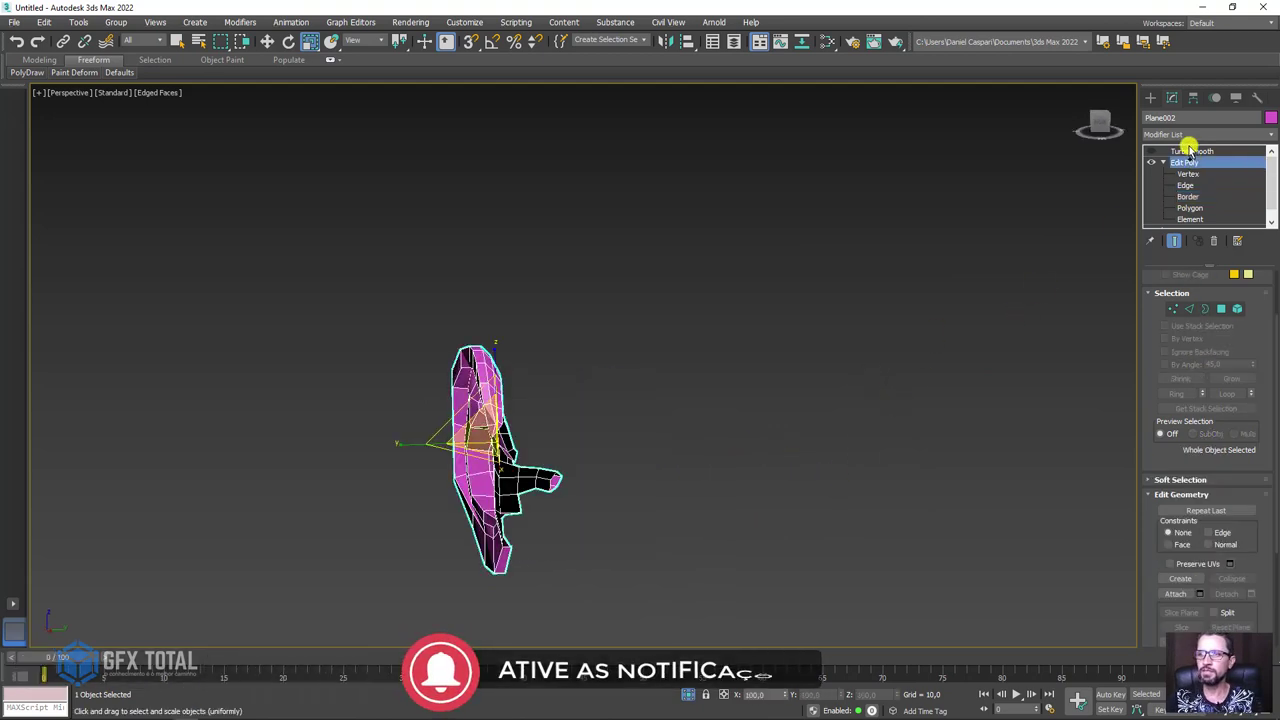
{"action": "left_click", "coordinate": [1190, 150]}
{"action": "scroll", "coordinate": [830, 362], "scroll_direction": "down", "scroll_amount": 2}
{"action": "key", "text": "f"}
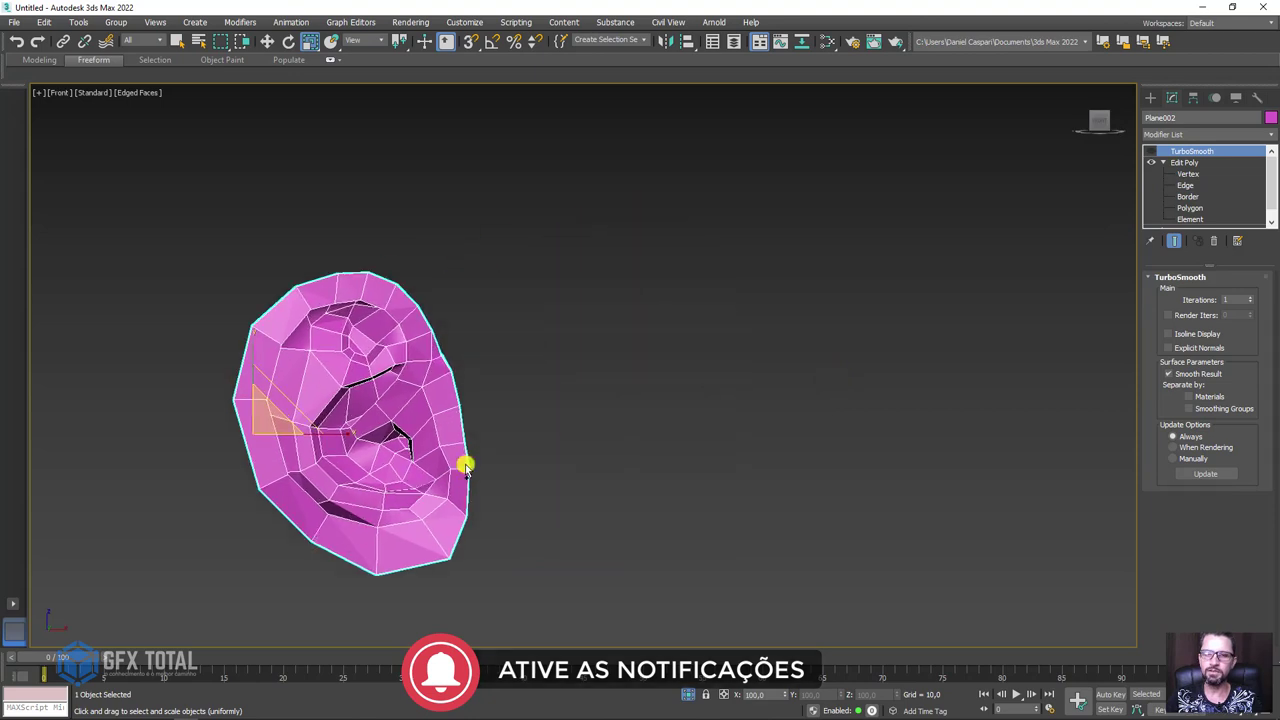
- Draw Plane003 beside the ear with 4 length and 4 width segments, shown in wireframe
{"action": "left_click", "coordinate": [1150, 97]}
{"action": "left_click", "coordinate": [1236, 252]}
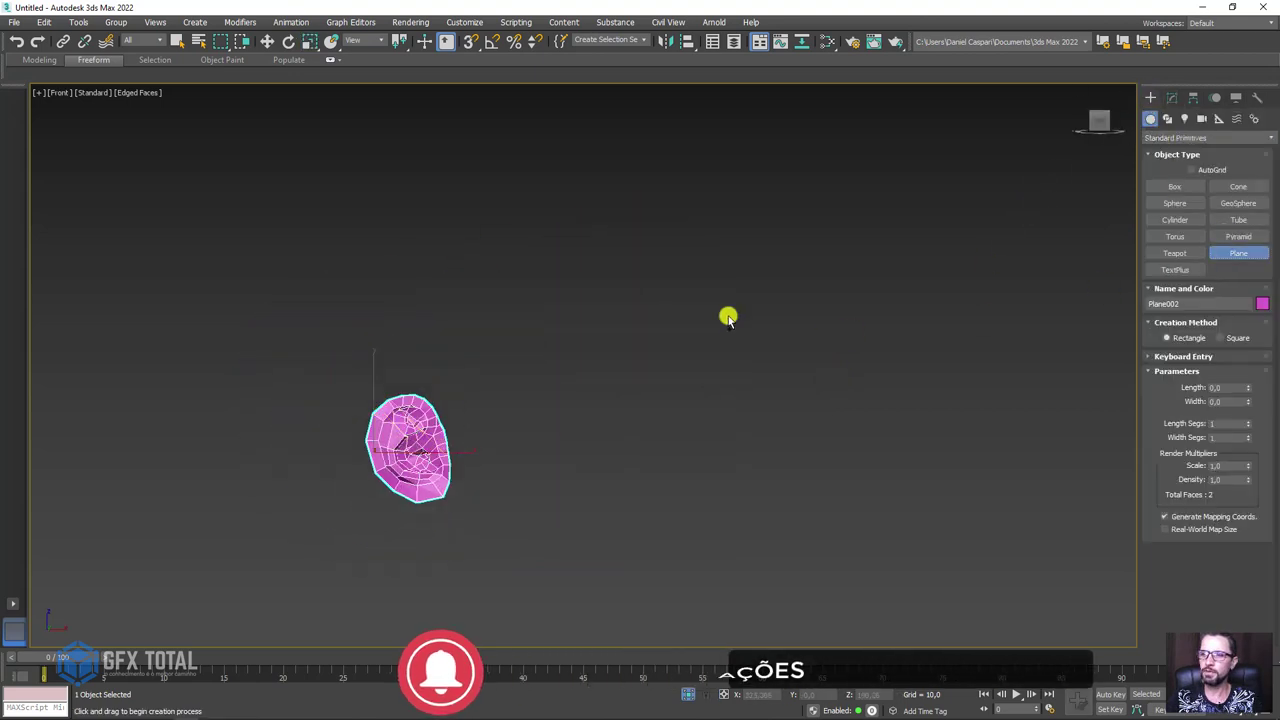
{"action": "left_click_drag", "start_coordinate": [570, 190], "coordinate": [1014, 577]}
{"action": "middle_click_drag", "start_coordinate": [990, 515], "coordinate": [932, 533]}
{"action": "key", "text": "F3"}
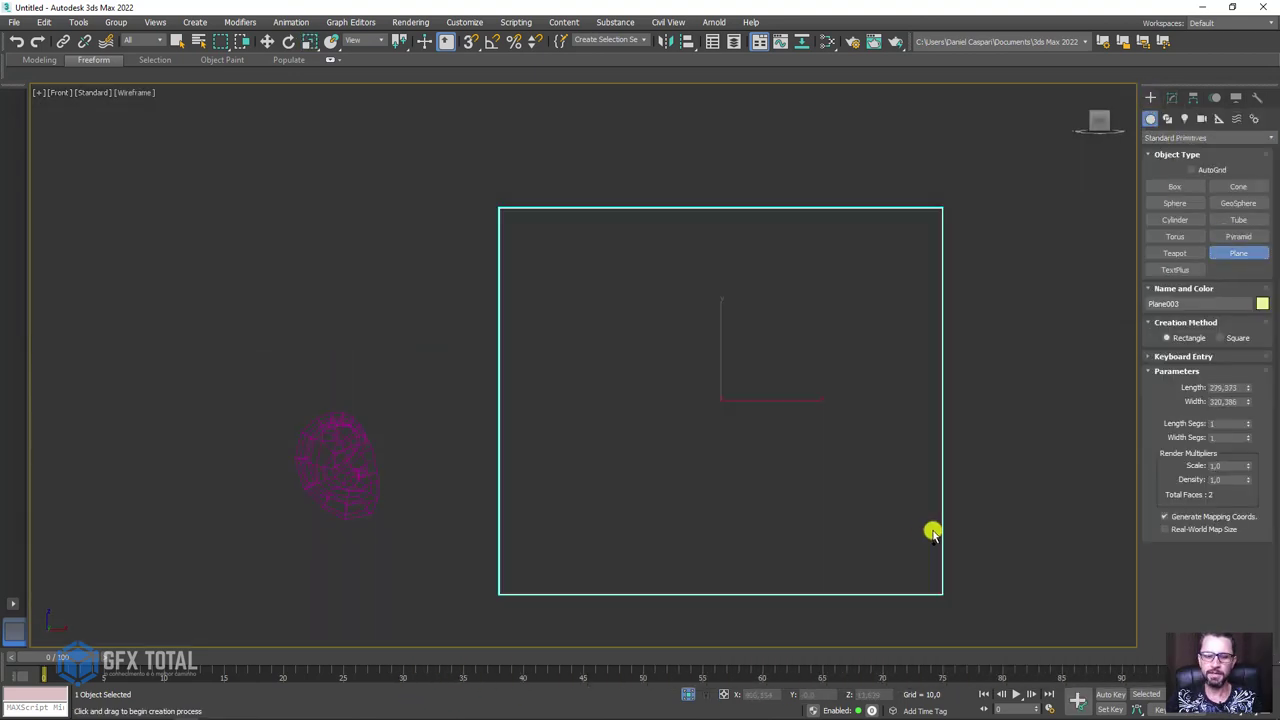
{"action": "mouse_move", "coordinate": [1250, 430]}
{"action": "left_mouse_down"}
{"action": "mouse_move", "coordinate": [1247, 420]}
{"action": "mouse_move", "coordinate": [1250, 435]}
{"action": "left_mouse_up"}
{"action": "middle_click_drag", "start_coordinate": [696, 427], "coordinate": [702, 397]}
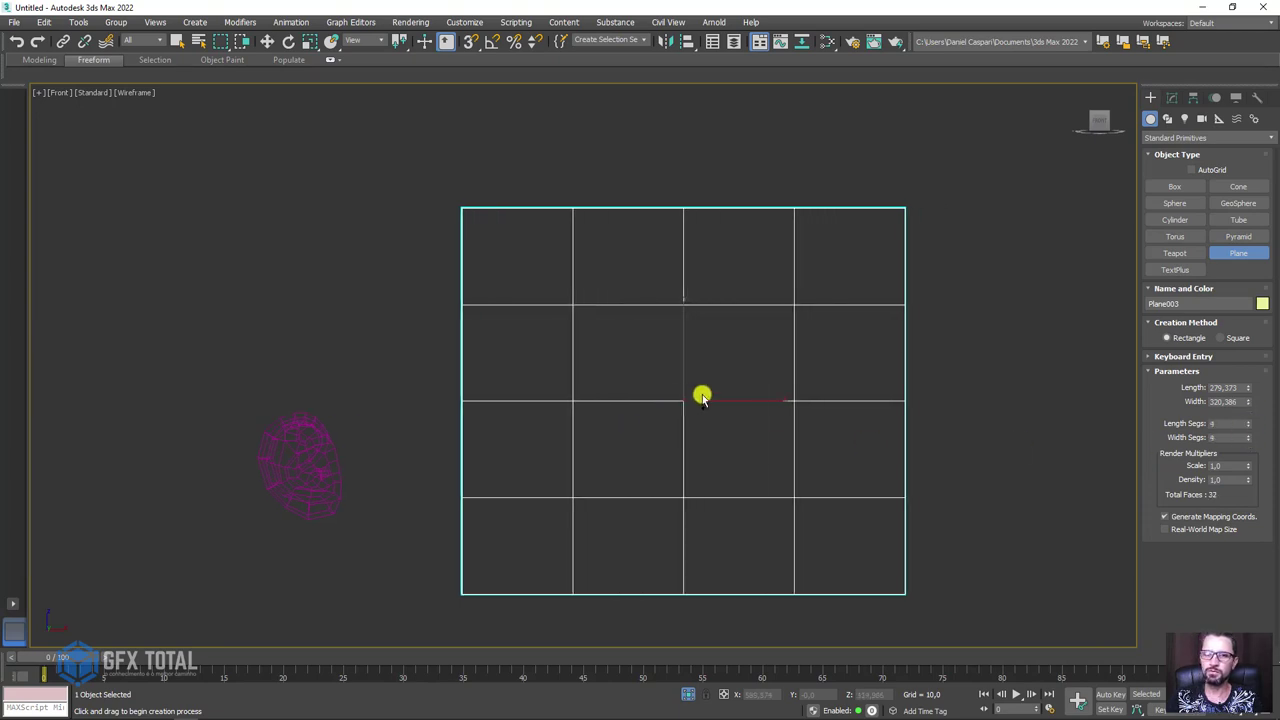
{"action": "key", "text": "r"}
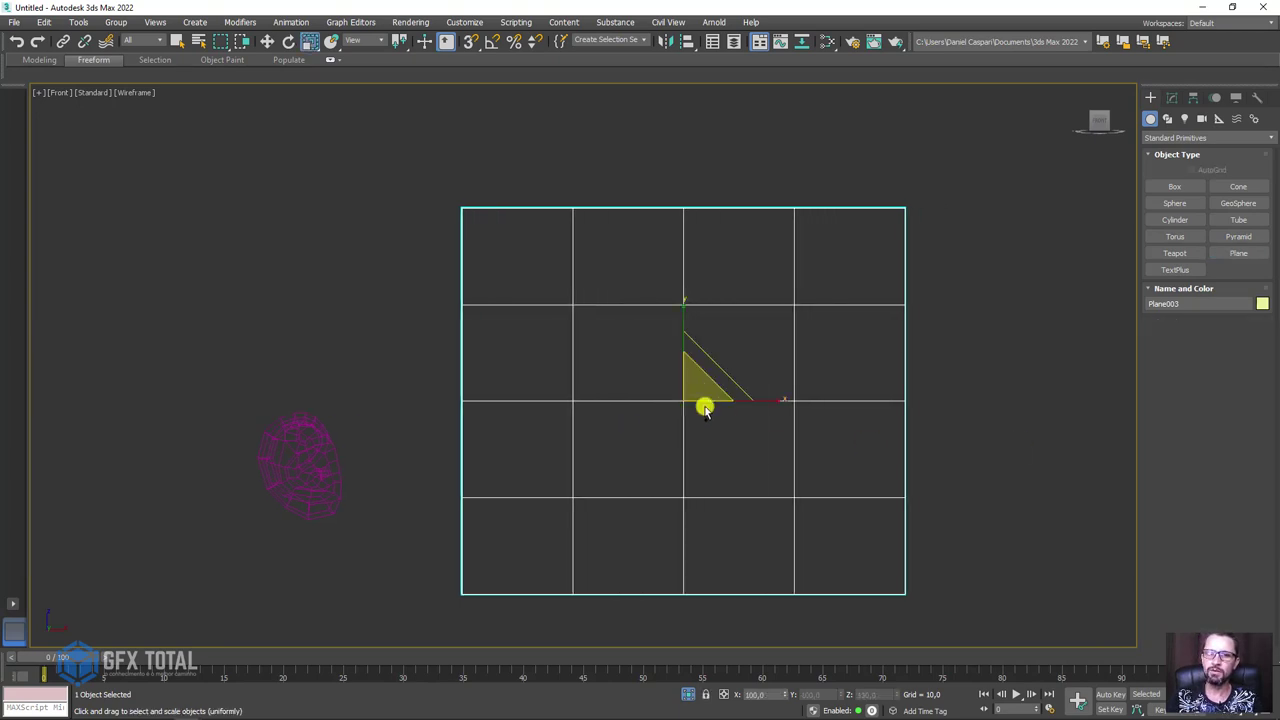
{"action": "left_click", "coordinate": [1172, 97]}
- Add an Edit Poly modifier to Plane003
{"action": "left_click", "coordinate": [1266, 134]}
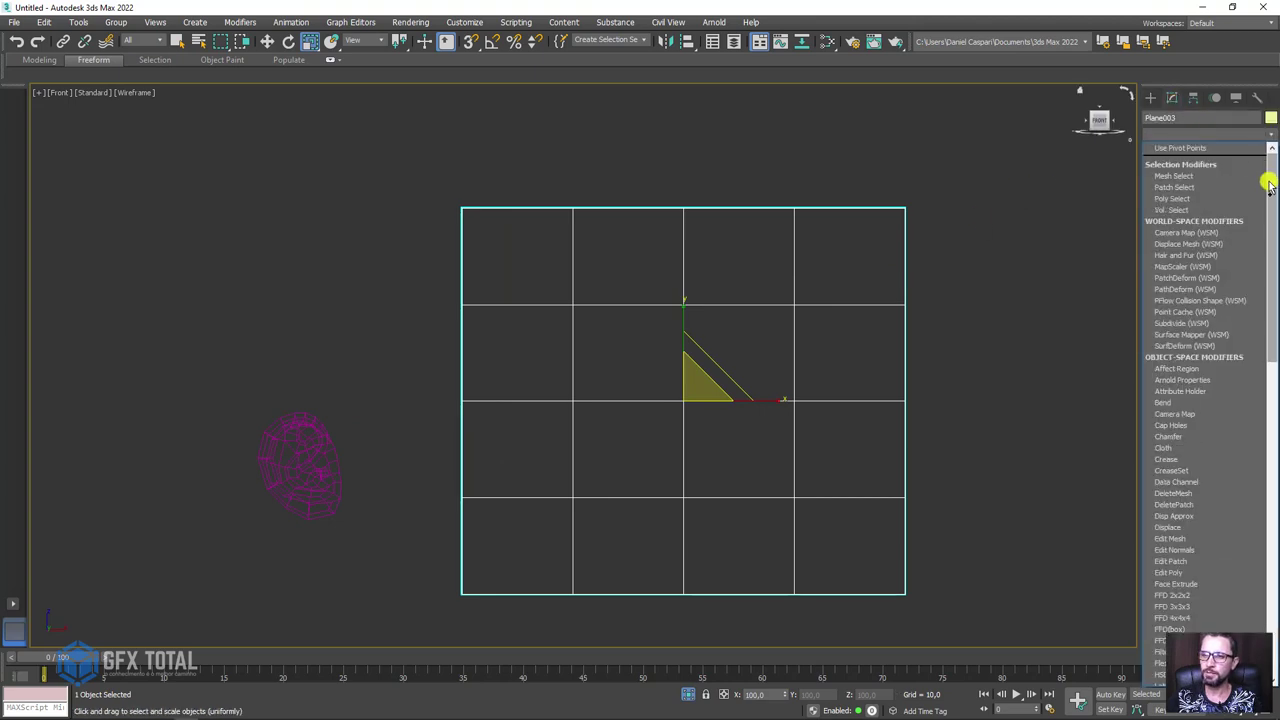
{"action": "scroll", "coordinate": [1268, 185], "scroll_direction": "down", "scroll_amount": 5}
{"action": "left_click", "coordinate": [1171, 409]}
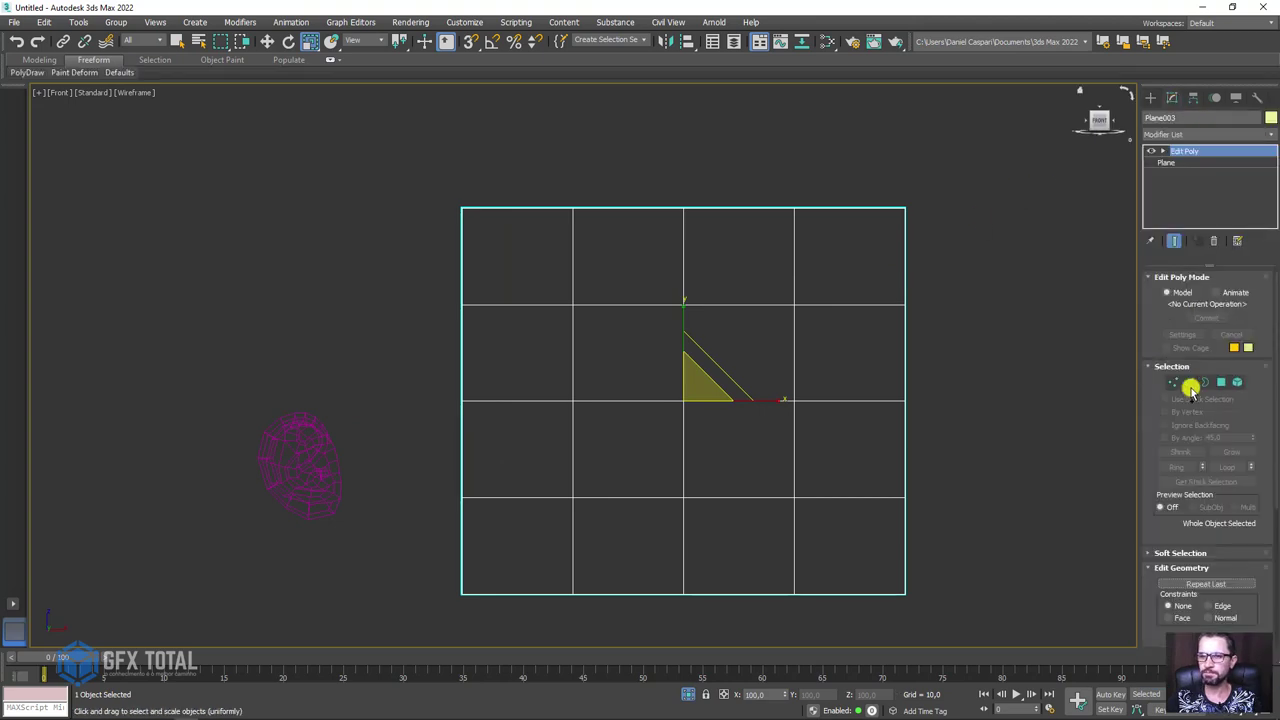
- Select the vertices around the plane's centre and connect them with diagonal edges
{"action": "key", "text": "1"}
{"action": "left_click", "coordinate": [794, 304]}
{"action": "left_click", "coordinate": [683, 400], "text": "ctrl"}
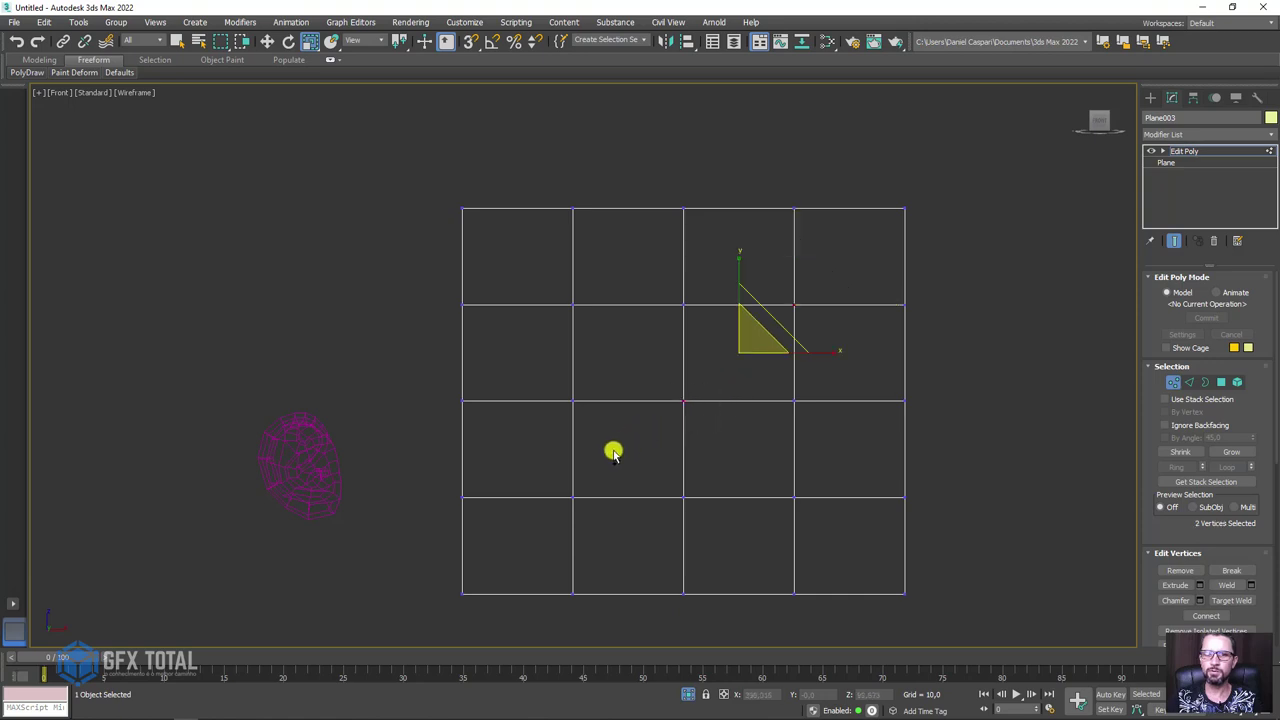
{"action": "left_click", "coordinate": [573, 497], "text": "ctrl"}
{"action": "left_click_drag", "start_coordinate": [738, 460], "coordinate": [832, 549], "text": "ctrl"}
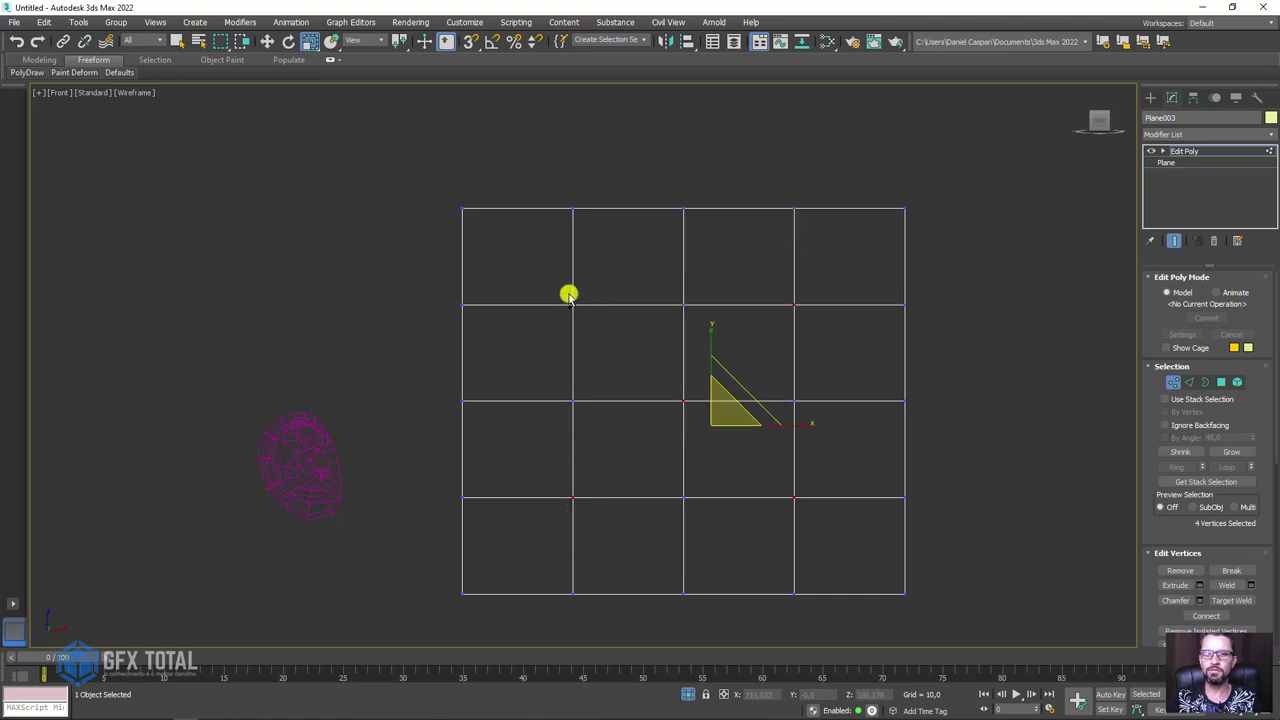
{"action": "left_click", "coordinate": [573, 304], "text": "ctrl"}
{"action": "left_click_drag", "start_coordinate": [567, 303], "coordinate": [820, 523]}
{"action": "left_click_drag", "start_coordinate": [534, 486], "coordinate": [849, 306]}
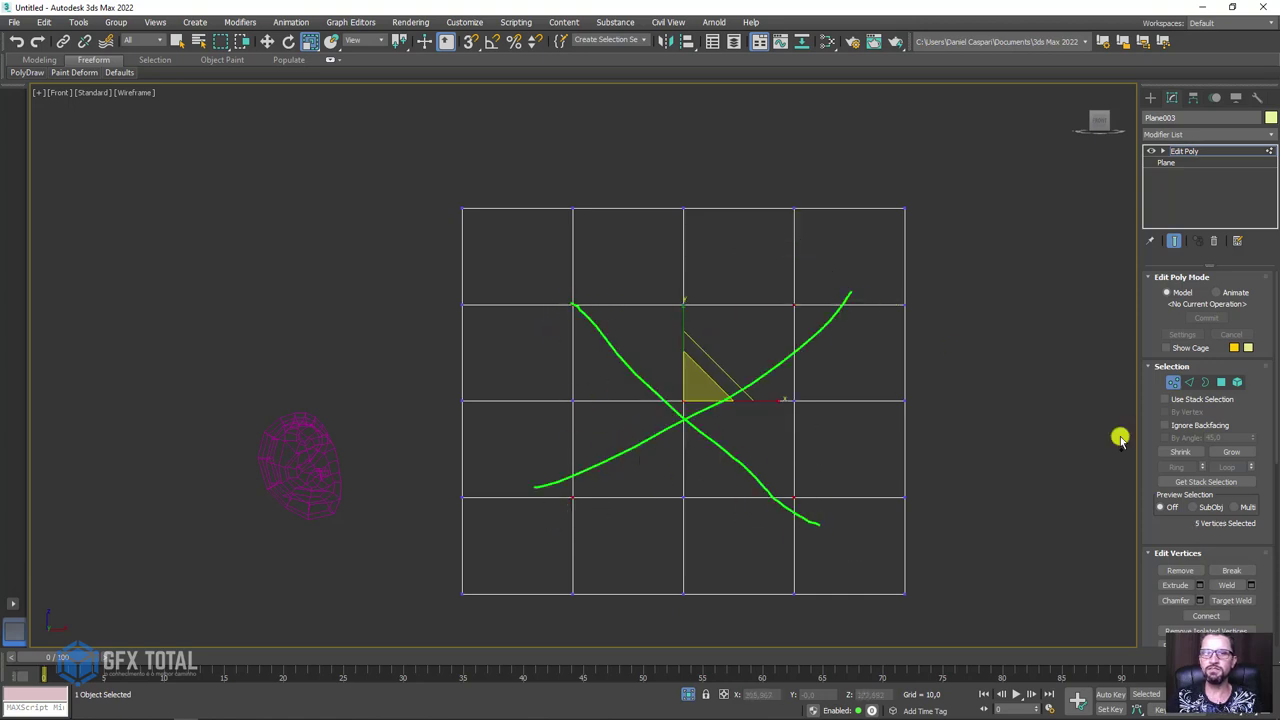
{"action": "left_click", "coordinate": [1200, 612]}
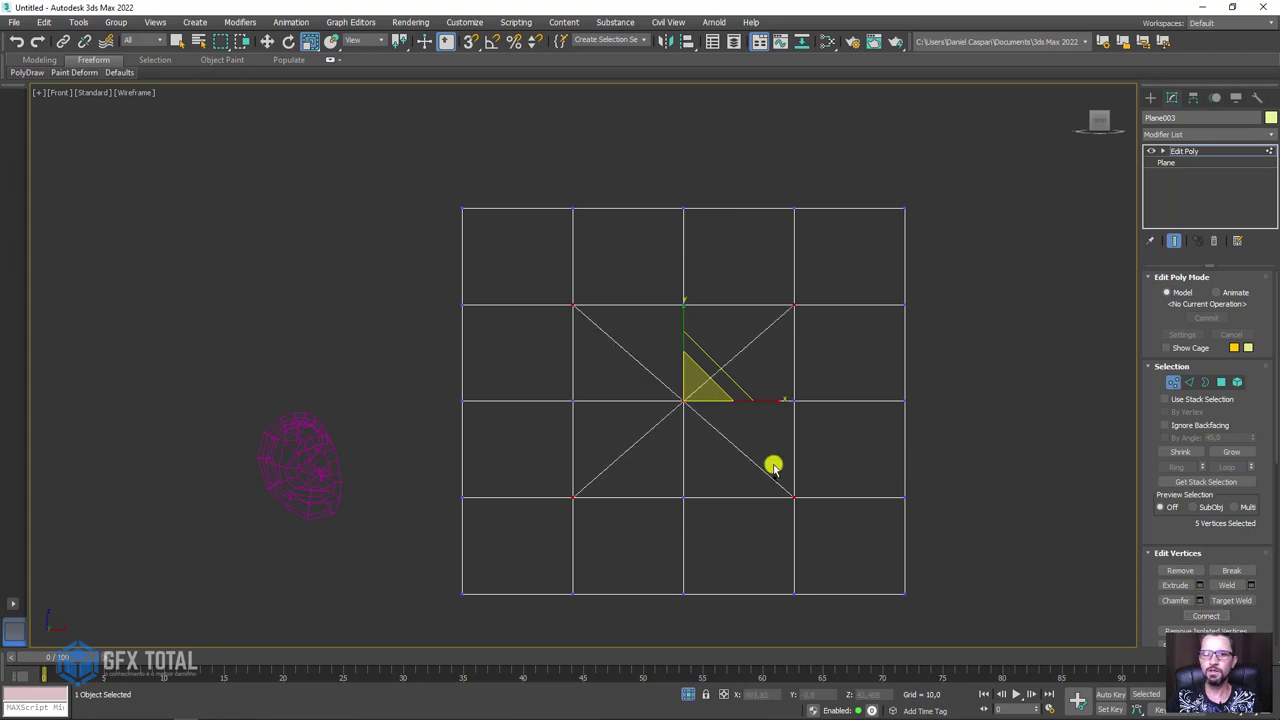
- Chamfer the centre vertex with 0 segments into an octagon, then return to shaded Polygon mode
{"action": "left_click", "coordinate": [1200, 600]}
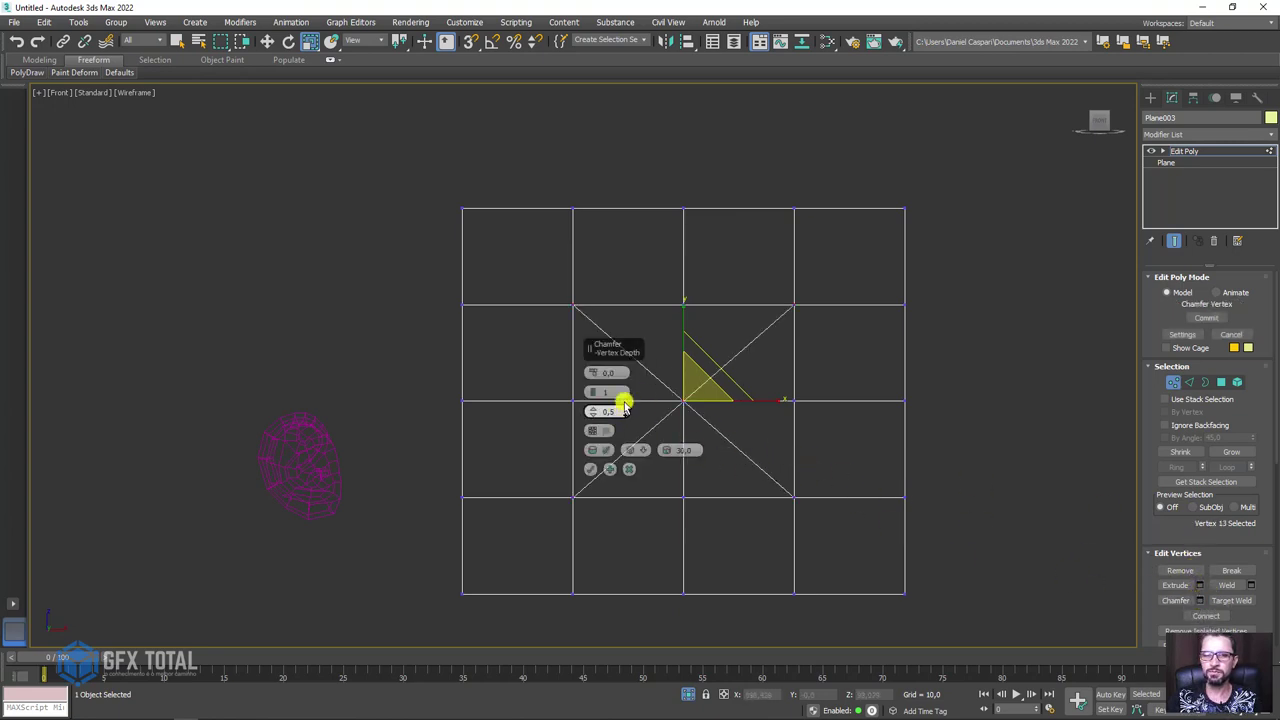
{"action": "mouse_move", "coordinate": [591, 370]}
{"action": "left_mouse_down"}
{"action": "mouse_move", "coordinate": [609, 337]}
{"action": "mouse_move", "coordinate": [608, 400]}
{"action": "left_mouse_up"}
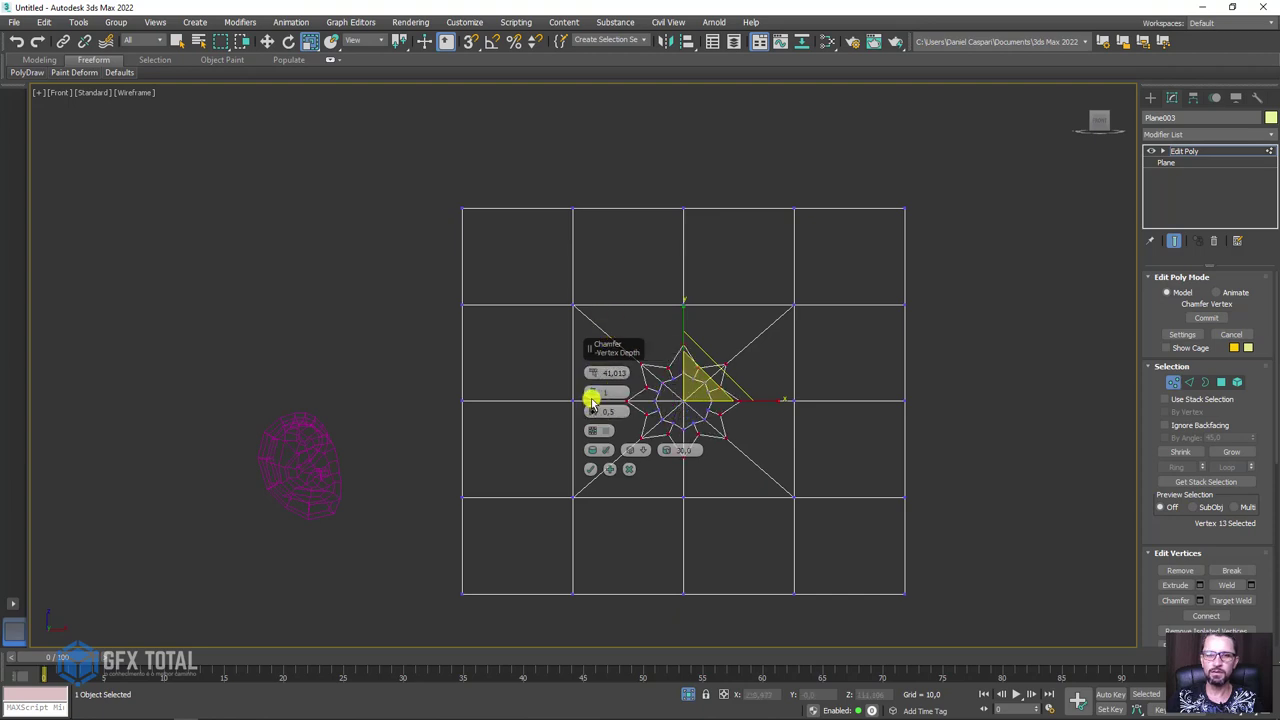
{"action": "left_click", "coordinate": [589, 397]}
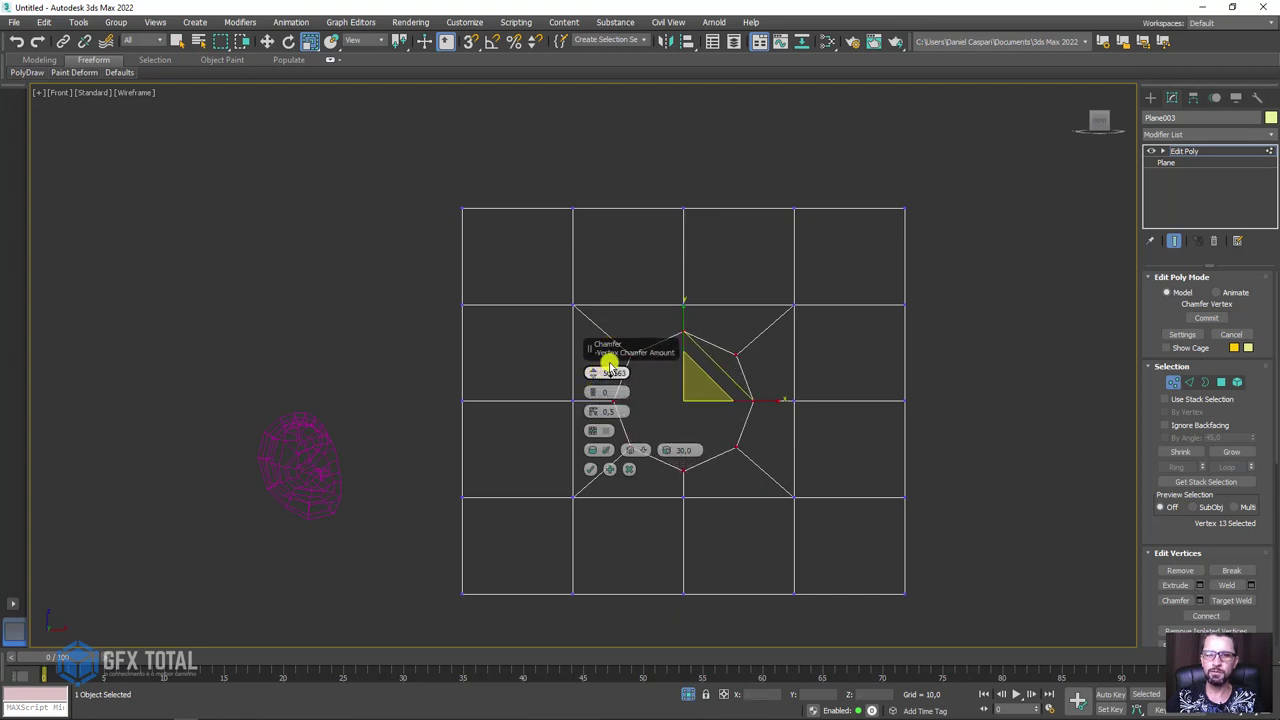
{"action": "left_click", "coordinate": [590, 469]}
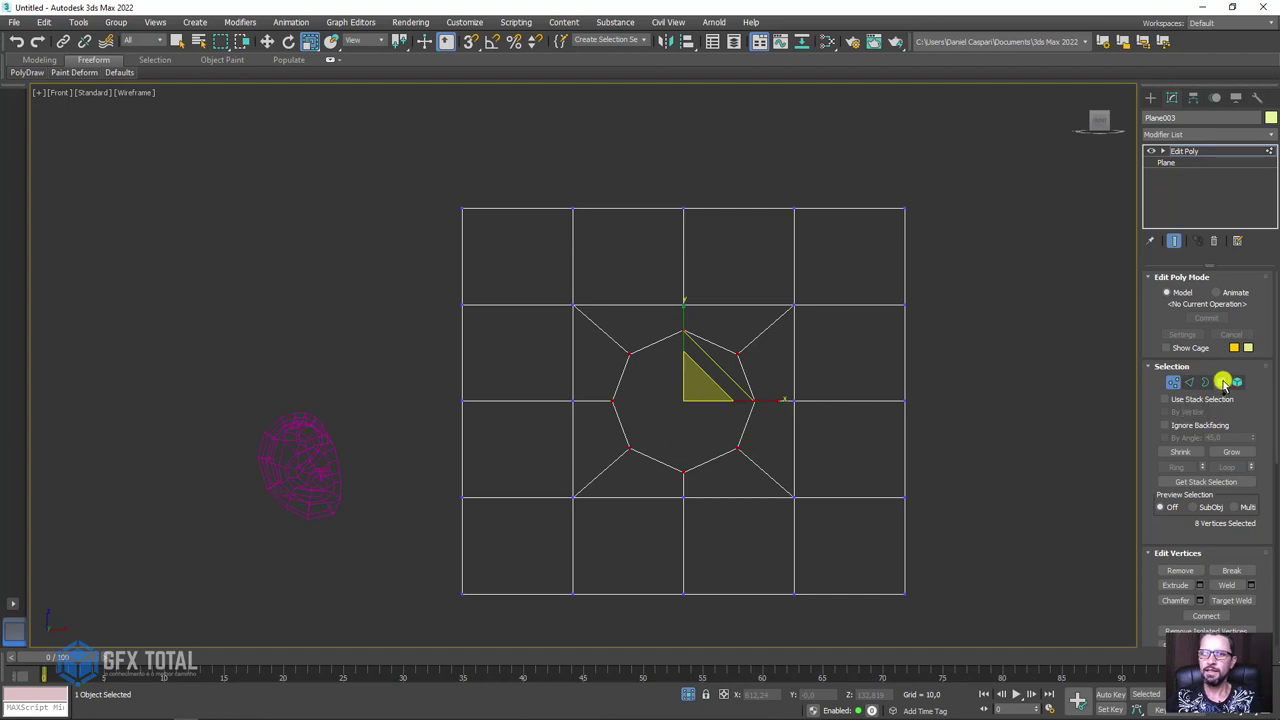
{"action": "left_click", "coordinate": [1222, 382]}
{"action": "key", "text": "F3"}
- Delete the centre octagon polygon to leave a hole and select its border
{"action": "left_click", "coordinate": [704, 413]}
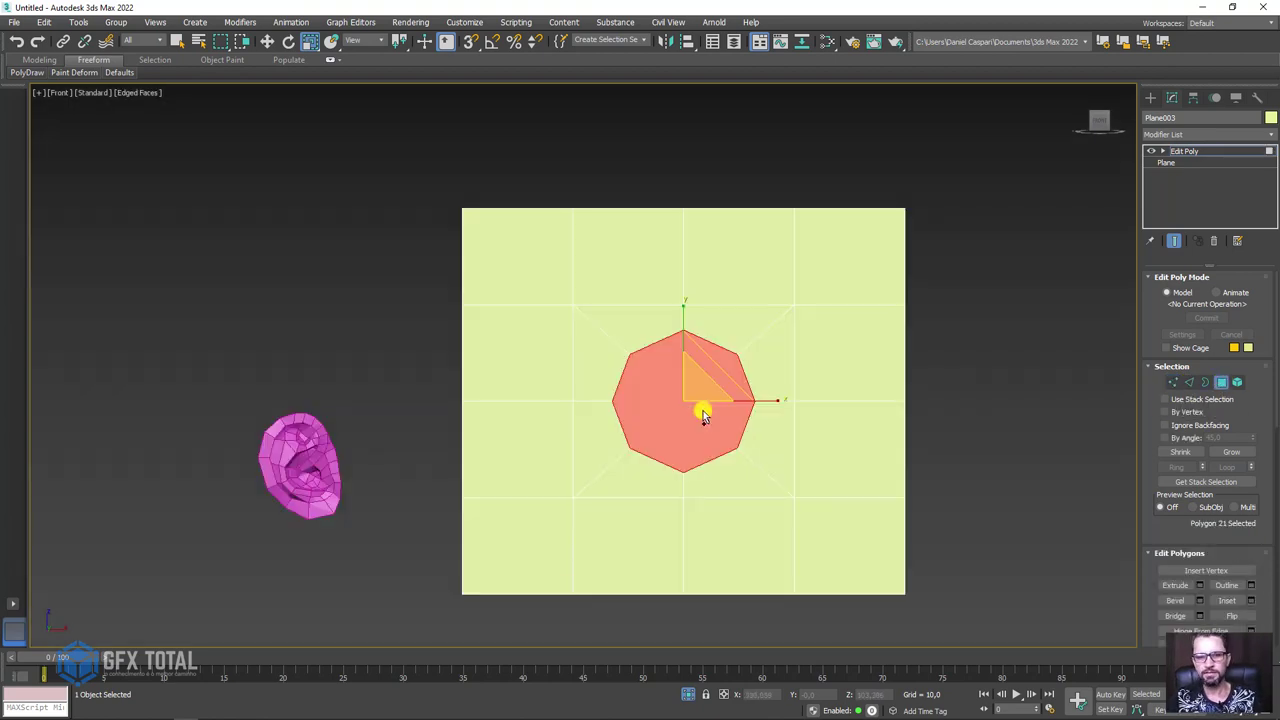
{"action": "mouse_move", "coordinate": [704, 413]}
{"action": "middle_mouse_down", "text": "alt"}
{"action": "mouse_move", "coordinate": [746, 437]}
{"action": "mouse_move", "coordinate": [712, 413]}
{"action": "middle_mouse_up", "text": "alt"}
{"action": "key", "text": "Delete"}
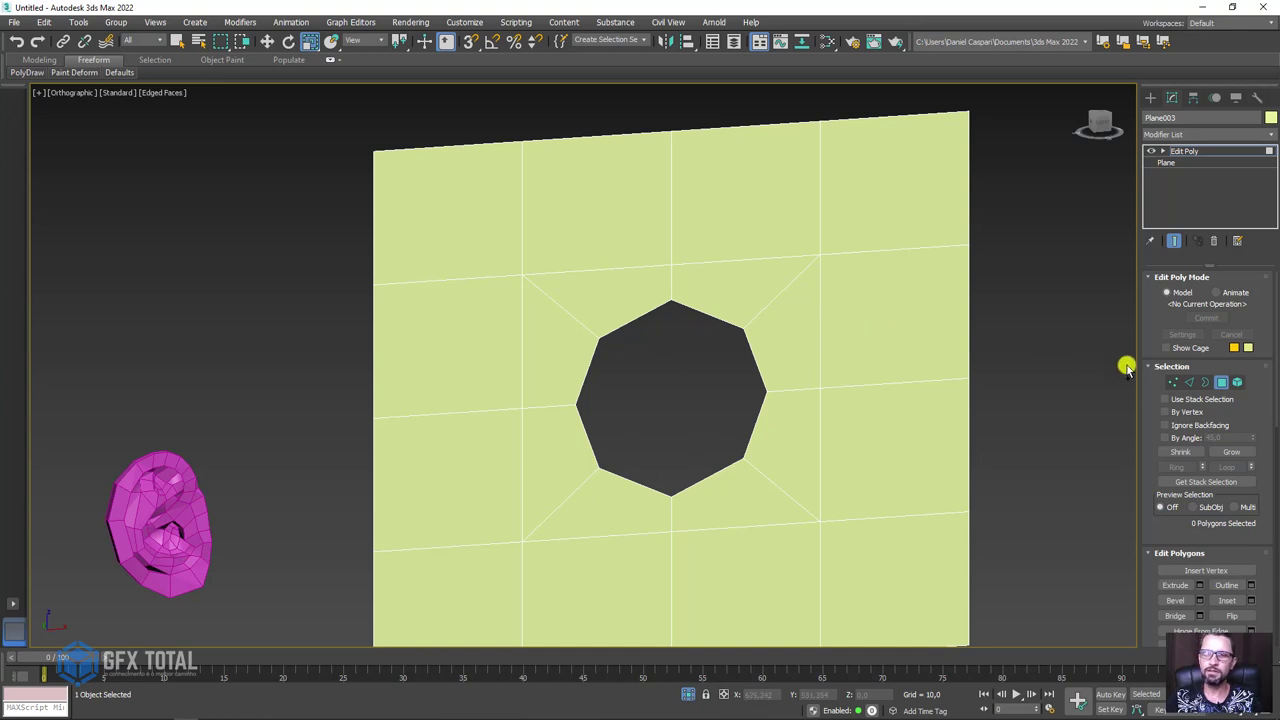
{"action": "left_click", "coordinate": [1205, 382]}
{"action": "left_click", "coordinate": [743, 362]}
{"action": "left_click", "coordinate": [737, 335]}
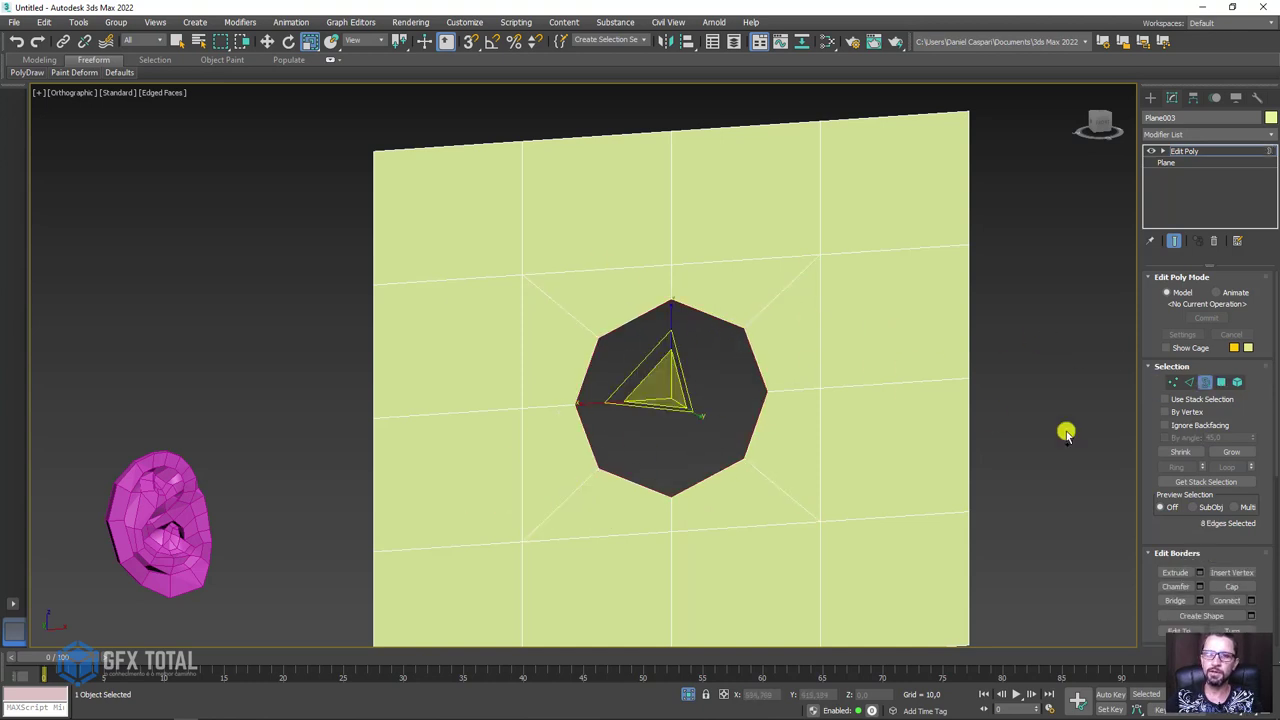
{"action": "left_click_drag", "start_coordinate": [1167, 515], "coordinate": [1160, 447]}
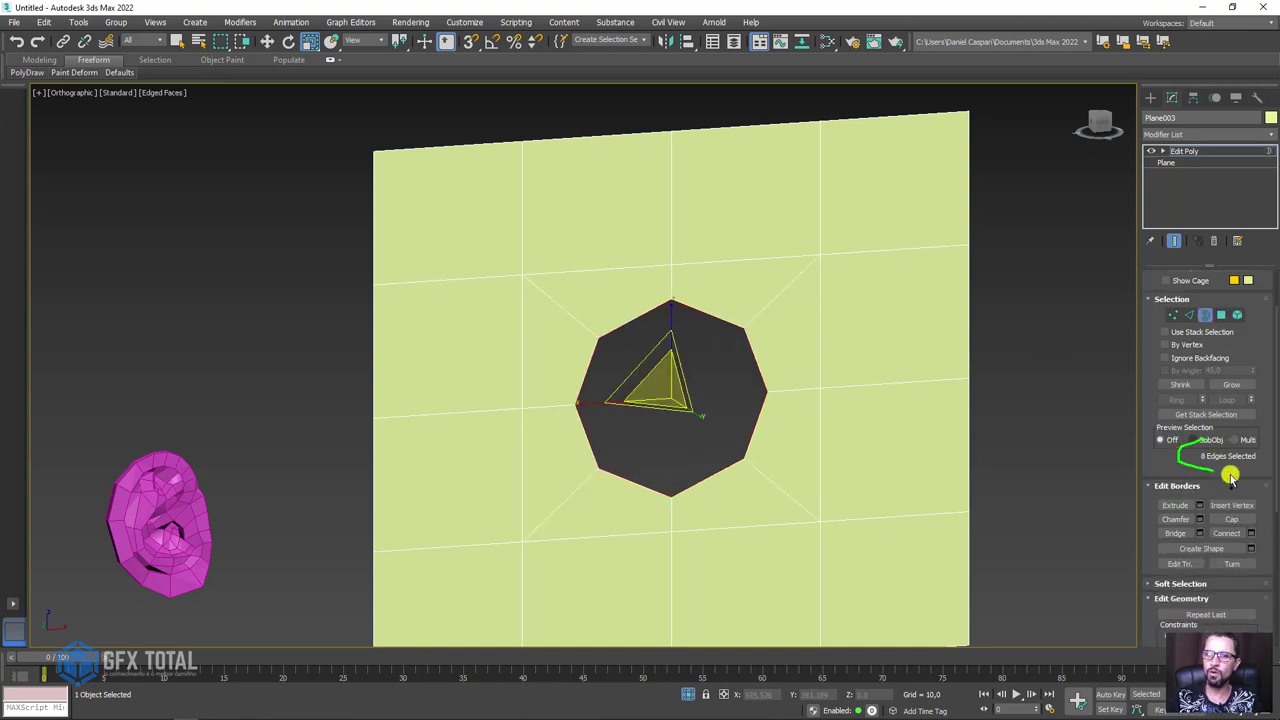
{"action": "scroll", "coordinate": [806, 449], "scroll_direction": "down", "scroll_amount": 3}
{"action": "scroll", "coordinate": [930, 420], "scroll_direction": "down", "scroll_amount": 1}
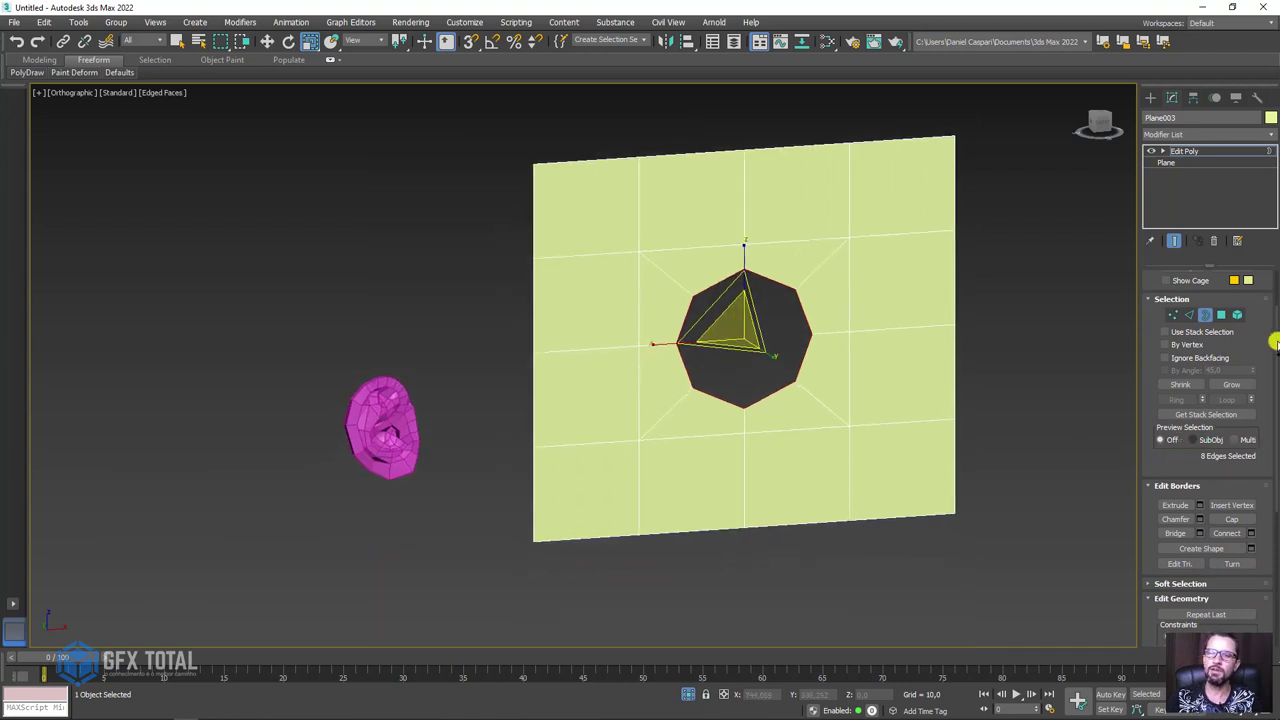
- Select the whole plane as an element and MSmooth it, rounding the hole
{"action": "left_click", "coordinate": [1237, 316]}
{"action": "left_click", "coordinate": [900, 460]}
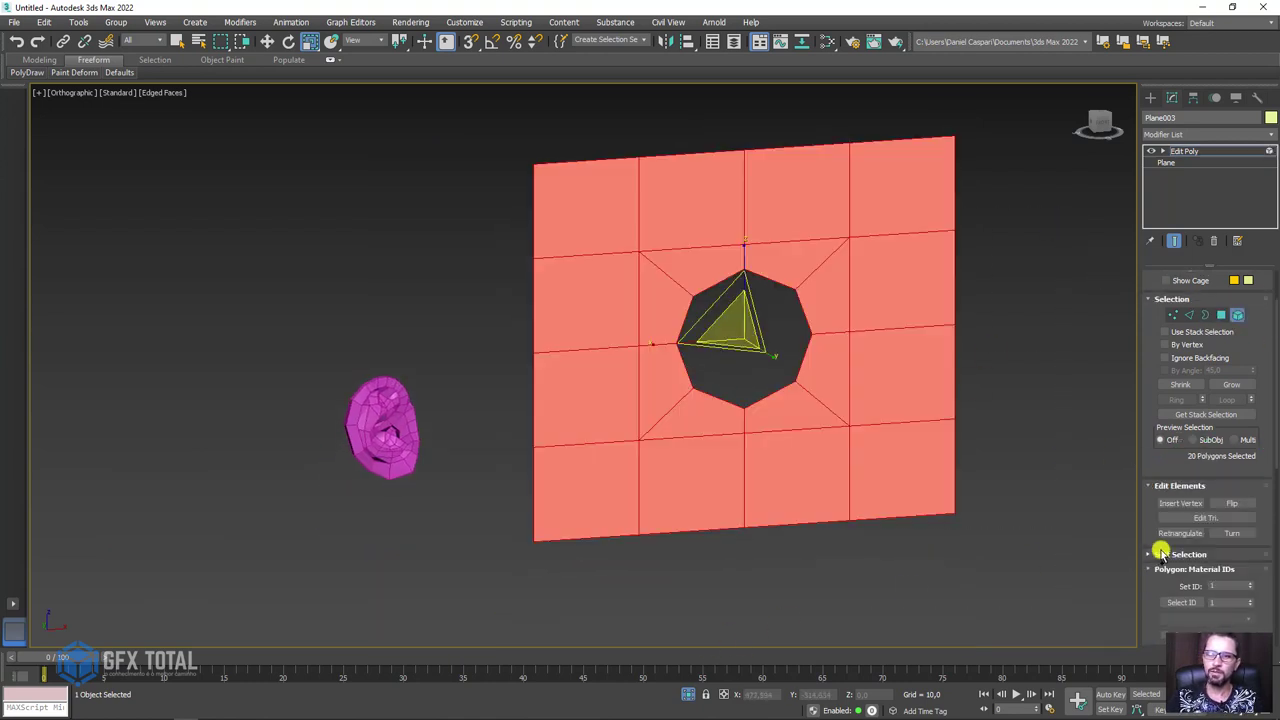
{"action": "left_click_drag", "start_coordinate": [1152, 572], "coordinate": [1165, 322]}
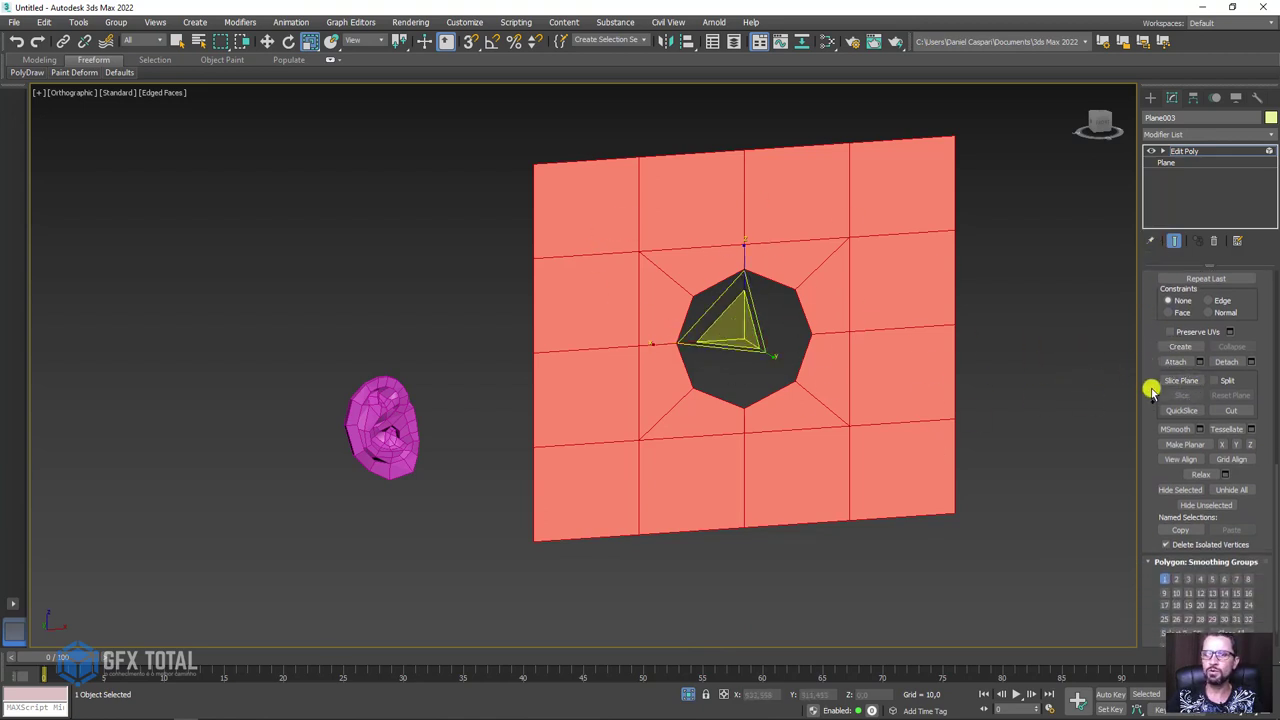
{"action": "left_click_drag", "start_coordinate": [1150, 390], "coordinate": [1148, 357]}
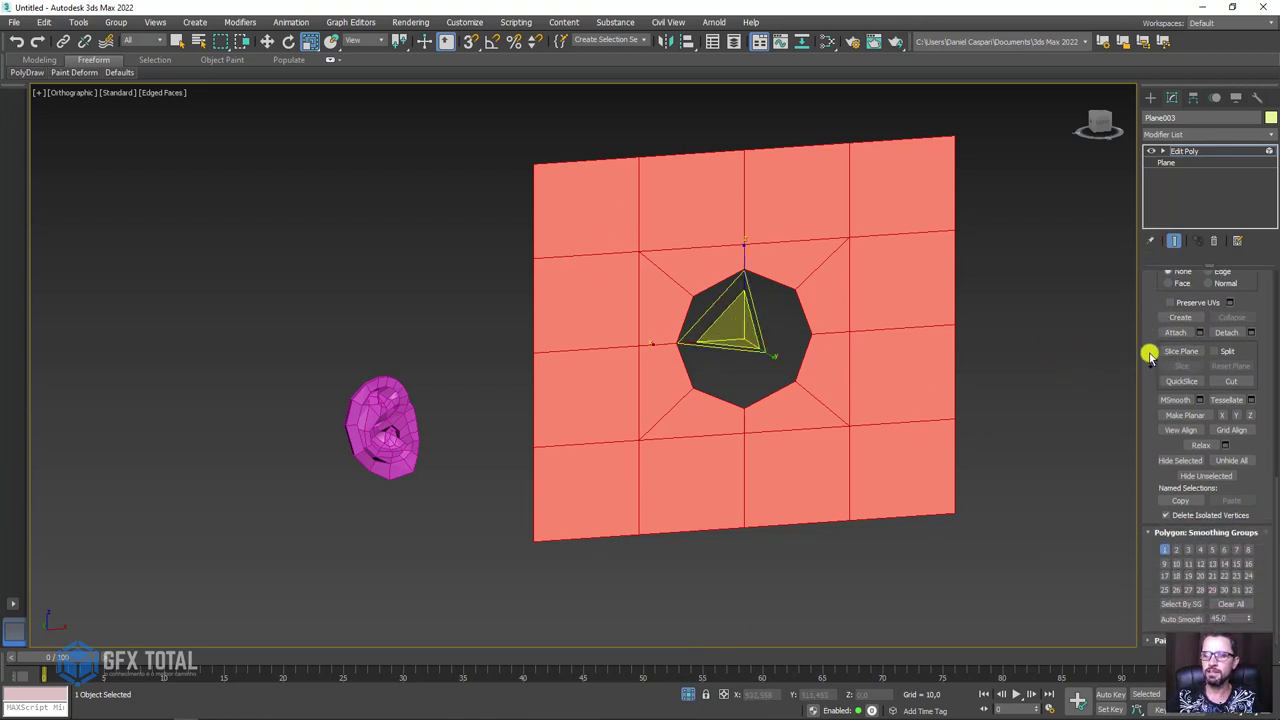
{"action": "left_click", "coordinate": [1180, 400]}
{"action": "left_click", "coordinate": [1161, 150]}
{"action": "left_click", "coordinate": [1195, 186]}
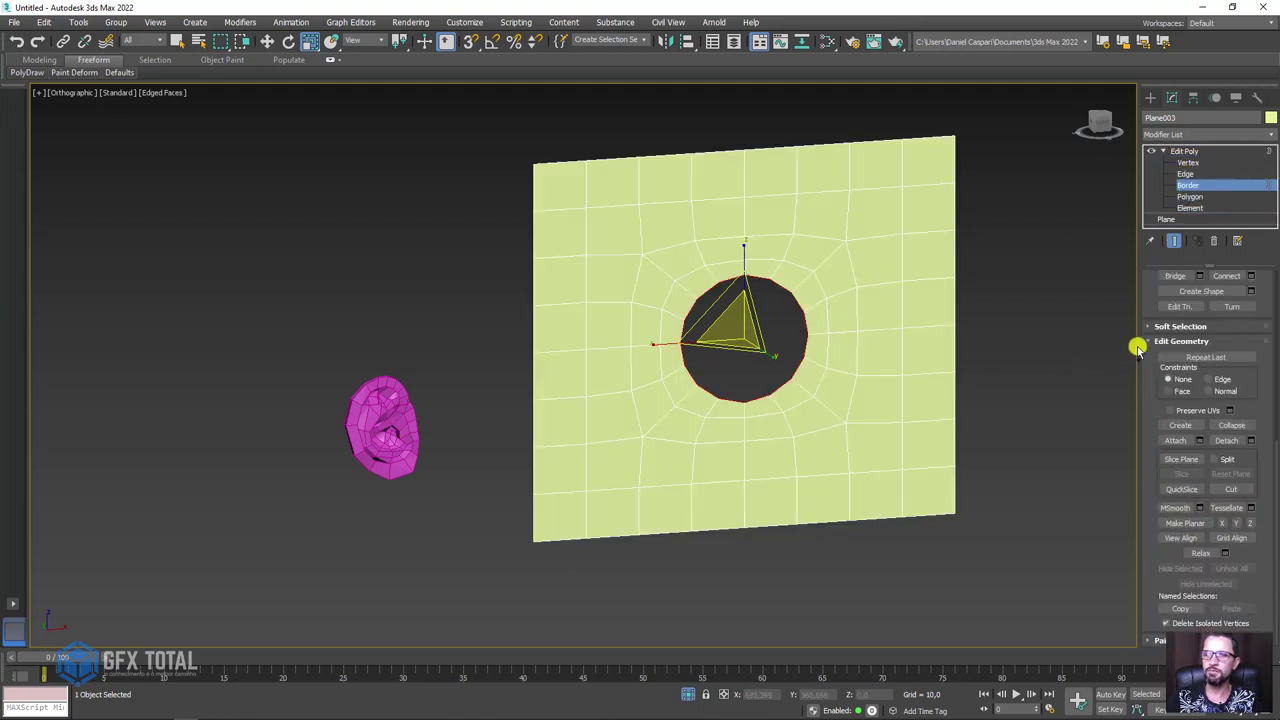
{"action": "left_click_drag", "start_coordinate": [1146, 291], "coordinate": [1162, 519]}
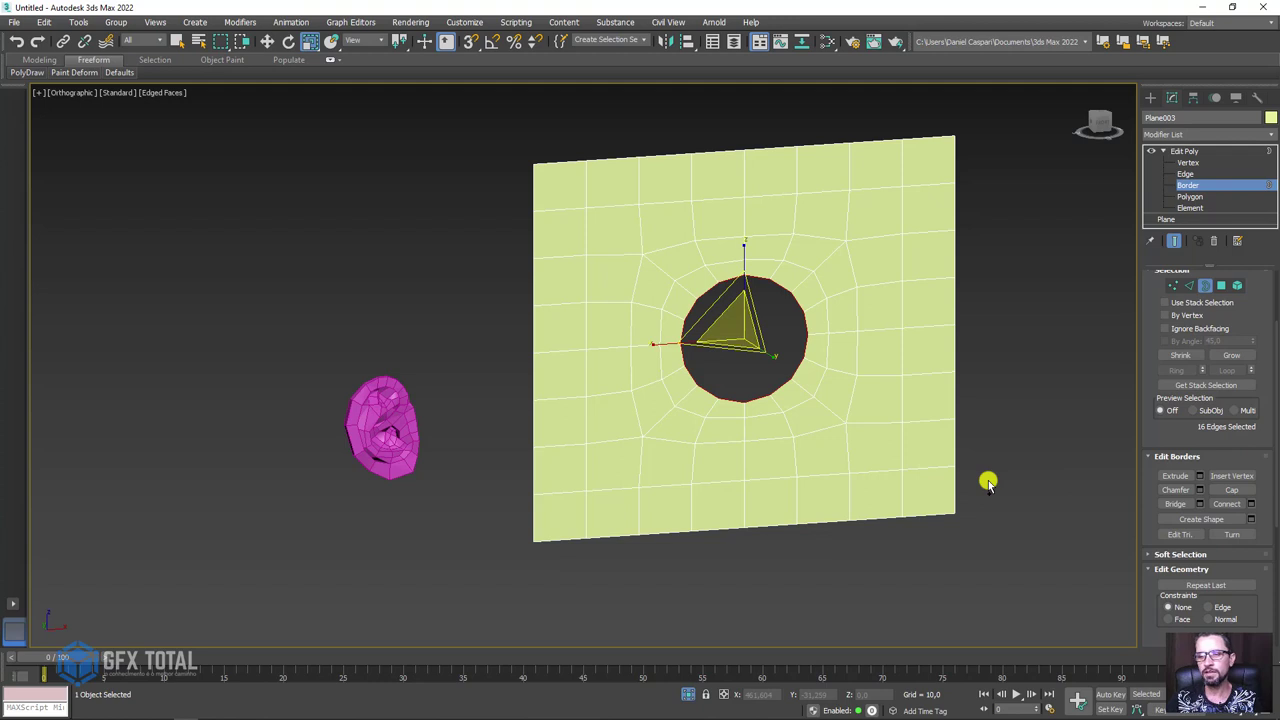
- Chamfer the two edge loops right of the hole with an amount of about 6,079
{"action": "left_click", "coordinate": [1185, 174]}
{"action": "scroll", "coordinate": [815, 320], "scroll_direction": "up", "scroll_amount": 2}
{"action": "double_click", "coordinate": [819, 303]}
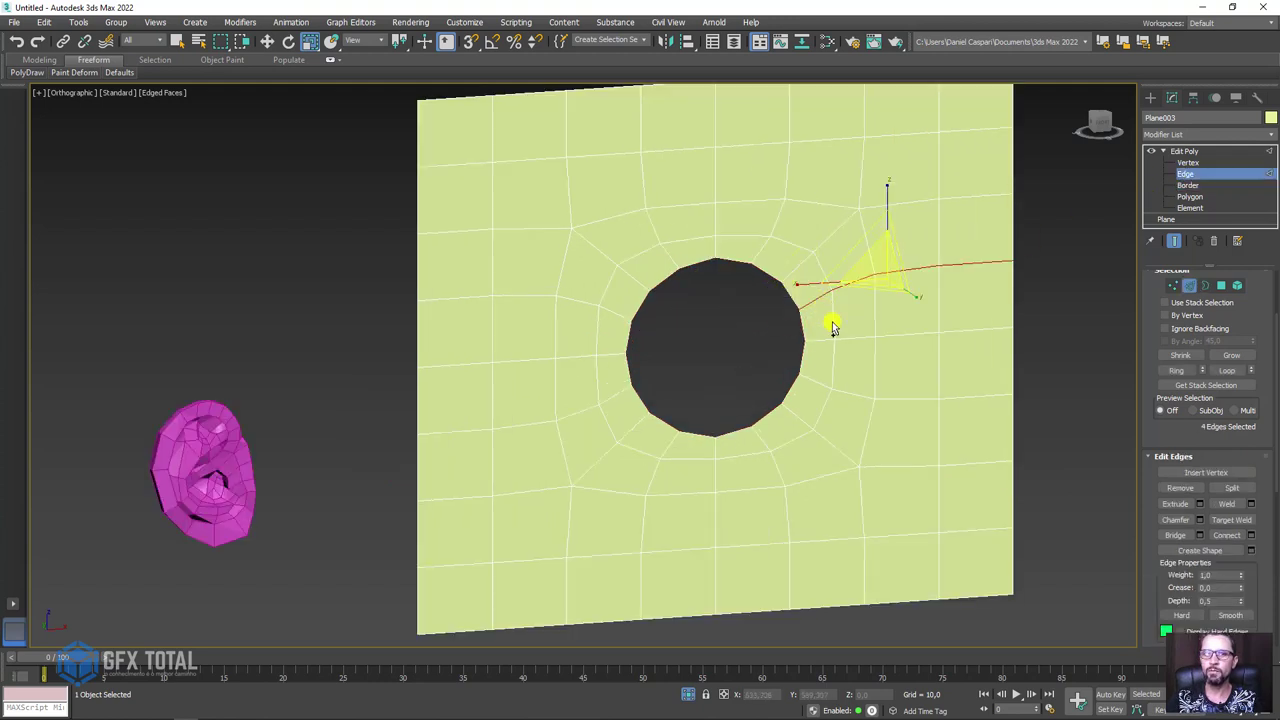
{"action": "double_click", "coordinate": [819, 393], "text": "ctrl"}
{"action": "scroll", "coordinate": [366, 457], "scroll_direction": "up", "scroll_amount": 1}
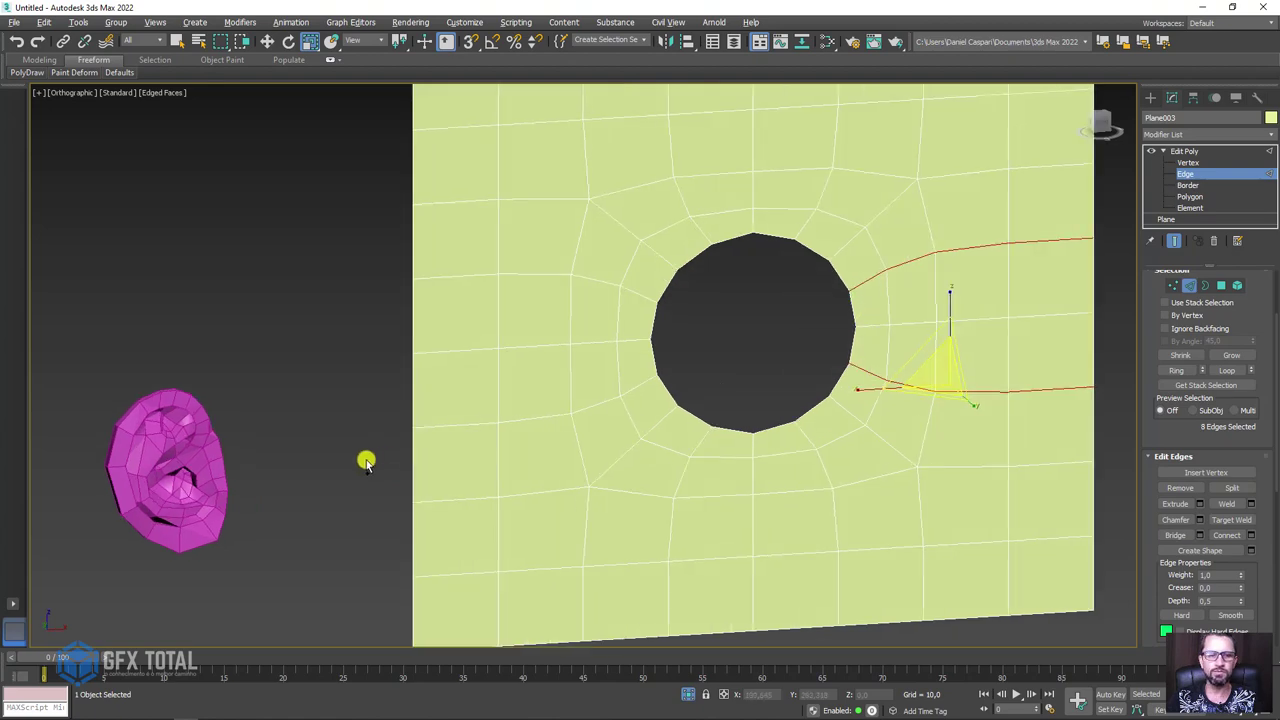
{"action": "scroll", "coordinate": [374, 423], "scroll_direction": "up", "scroll_amount": 1}
{"action": "scroll", "coordinate": [280, 409], "scroll_direction": "up", "scroll_amount": 2}
{"action": "scroll", "coordinate": [383, 398], "scroll_direction": "up", "scroll_amount": 1}
{"action": "scroll", "coordinate": [383, 398], "scroll_direction": "down", "scroll_amount": 2}
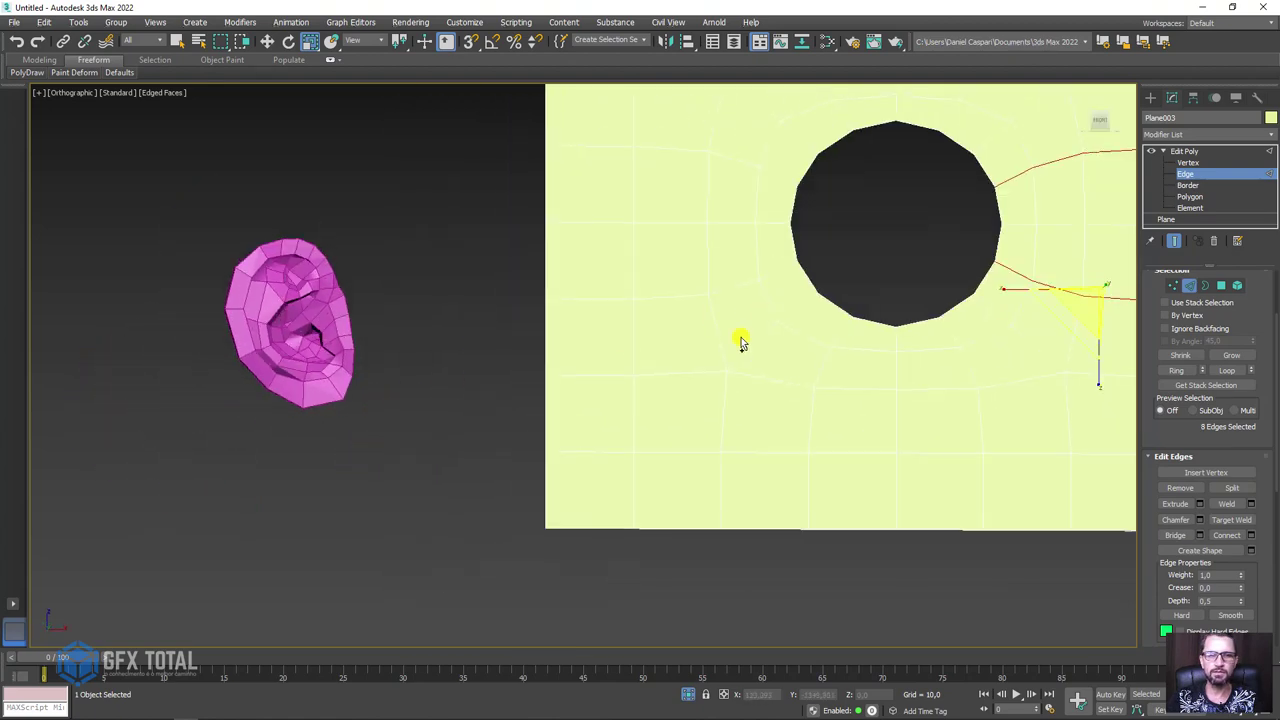
{"action": "mouse_move", "coordinate": [737, 337]}
{"action": "middle_mouse_down", "text": "alt"}
{"action": "mouse_move", "coordinate": [806, 417]}
{"action": "mouse_move", "coordinate": [826, 417]}
{"action": "middle_mouse_up", "text": "alt"}
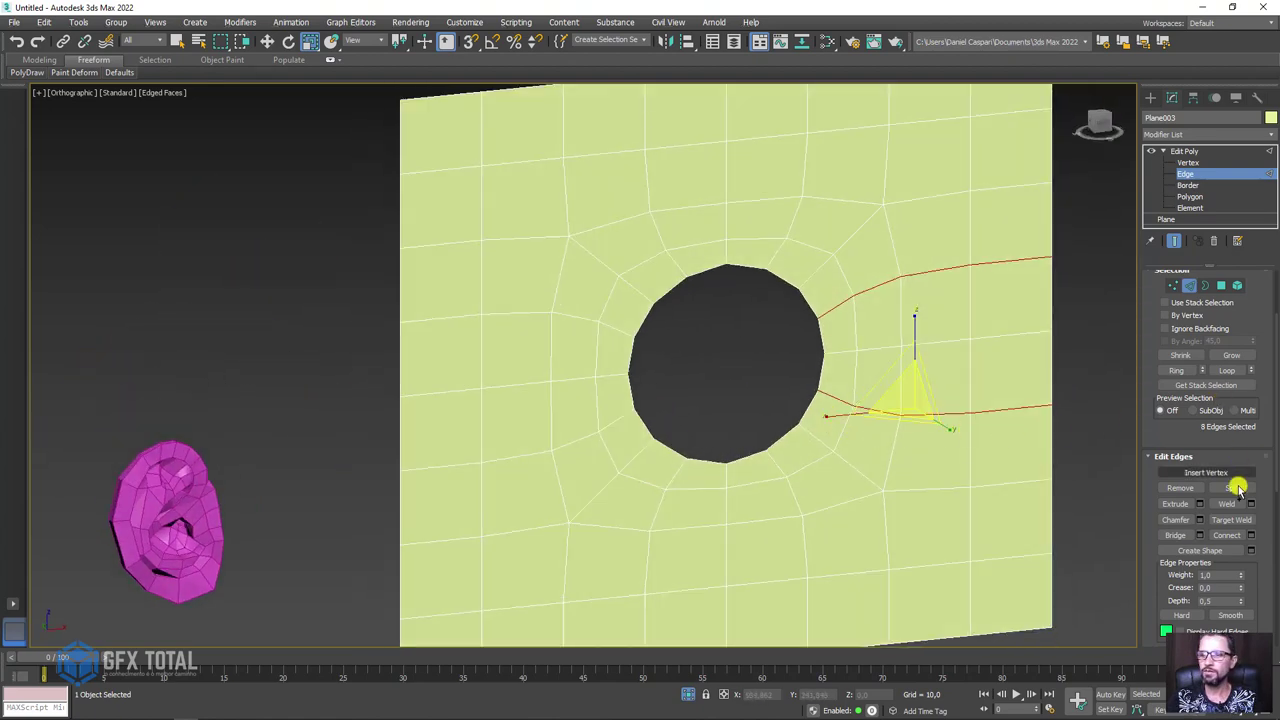
{"action": "left_click", "coordinate": [1199, 520]}
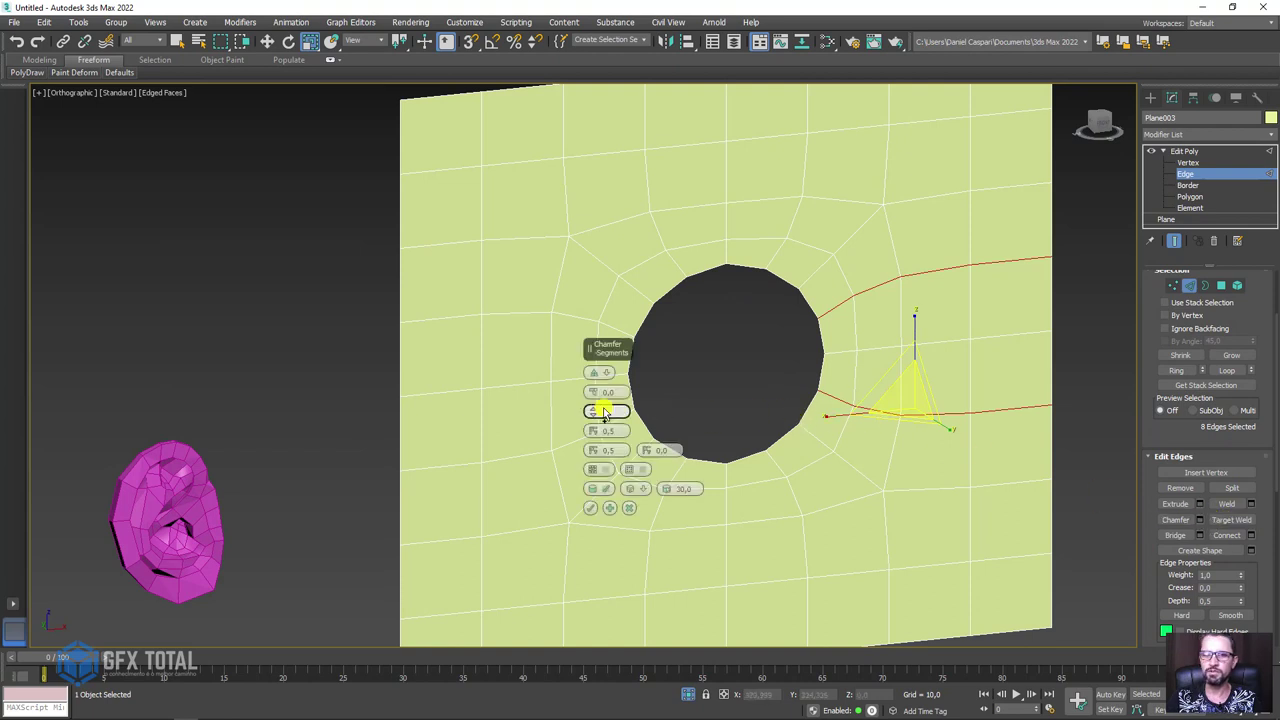
{"action": "left_click_drag", "start_coordinate": [601, 402], "coordinate": [606, 383]}
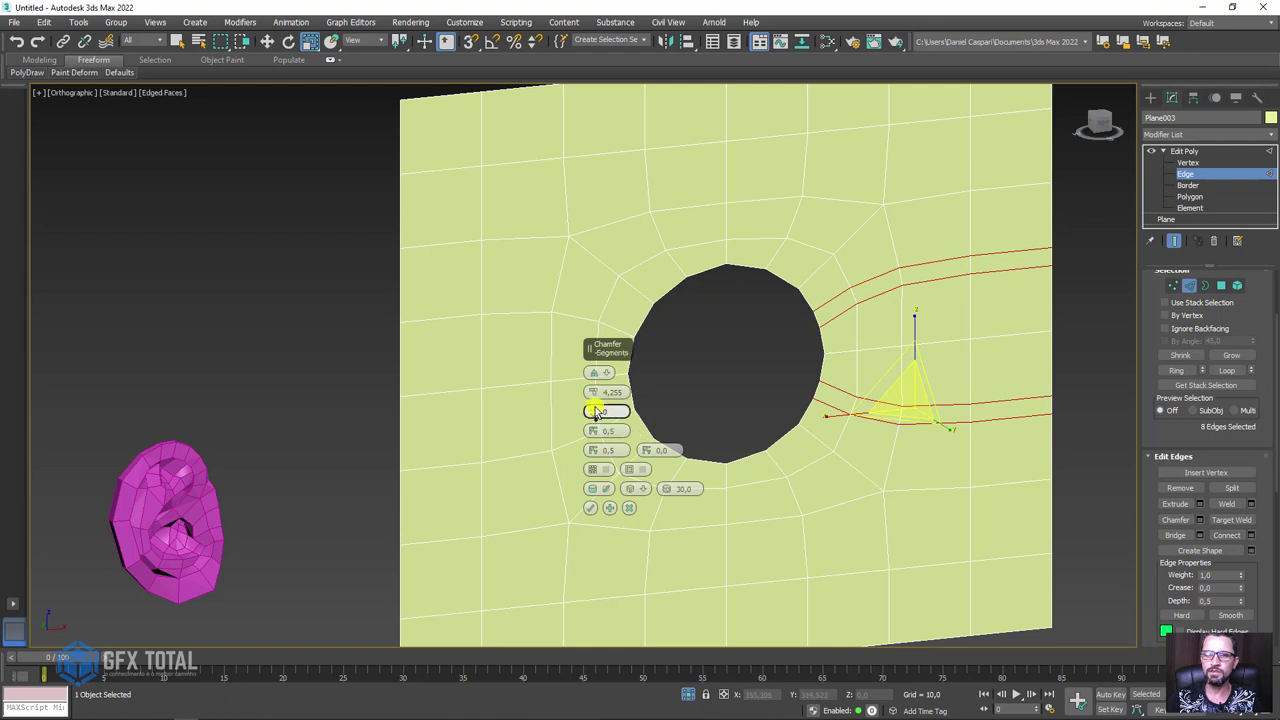
{"action": "left_click_drag", "start_coordinate": [598, 400], "coordinate": [598, 392]}
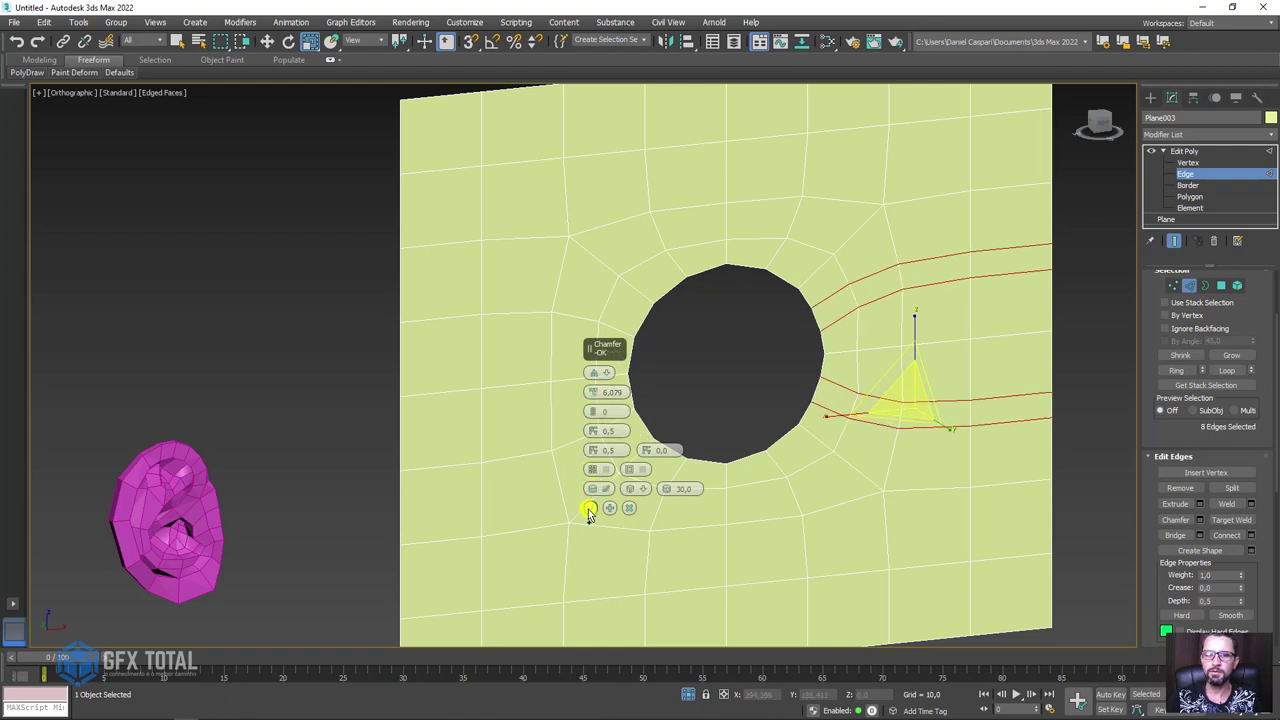
{"action": "left_click", "coordinate": [590, 507]}
- Chamfer the edge loop on the left side of the hole as well
{"action": "left_click", "coordinate": [1203, 287]}
{"action": "left_click", "coordinate": [823, 348]}
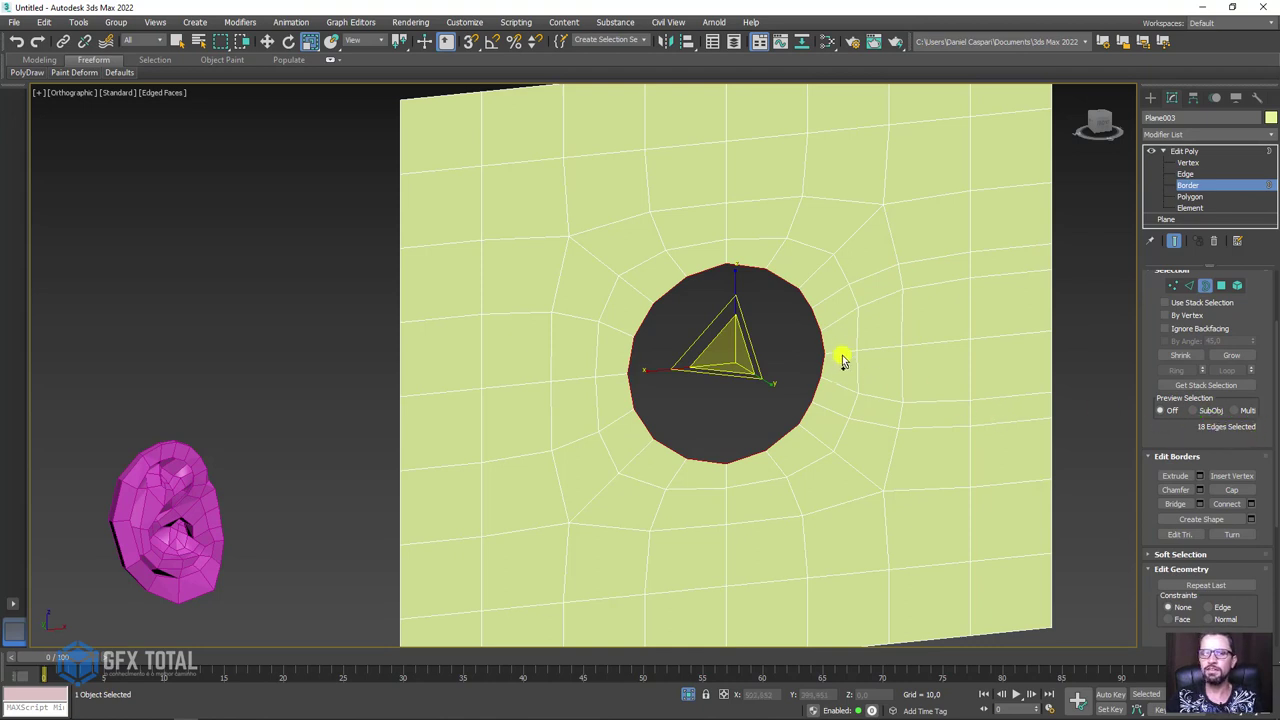
{"action": "left_click", "coordinate": [878, 357]}
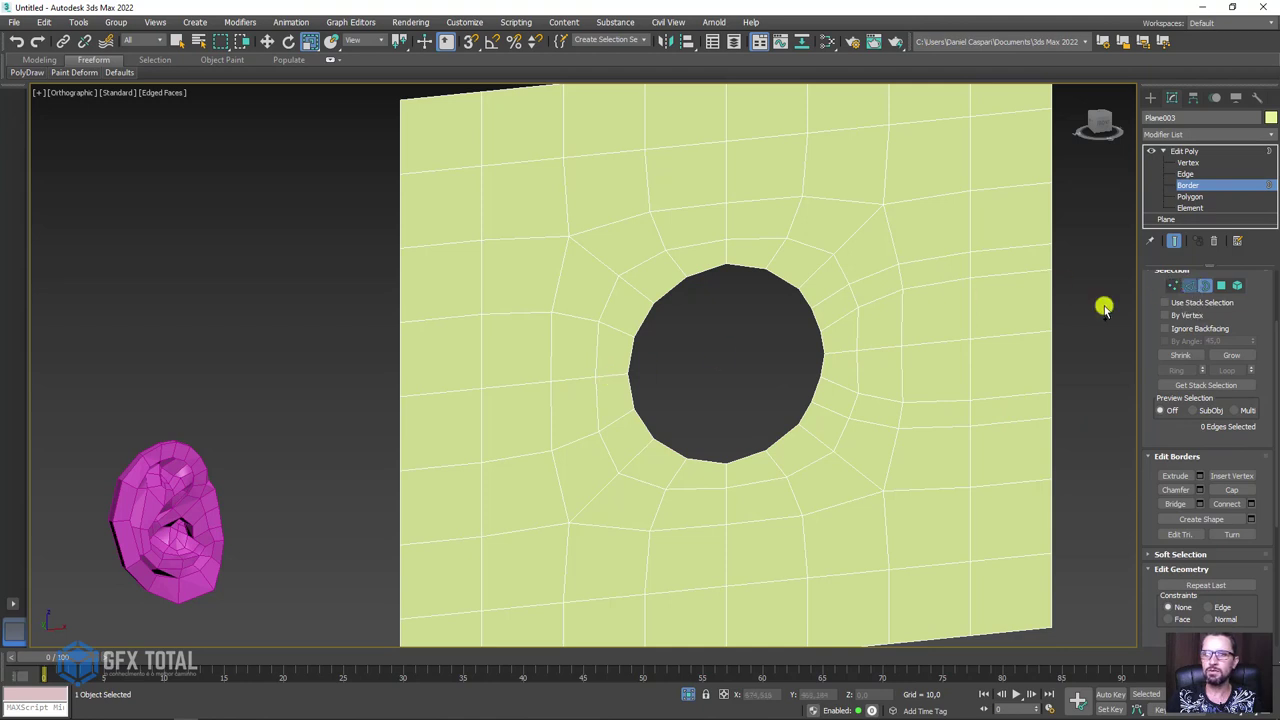
{"action": "key", "text": "2"}
{"action": "double_click", "coordinate": [612, 383]}
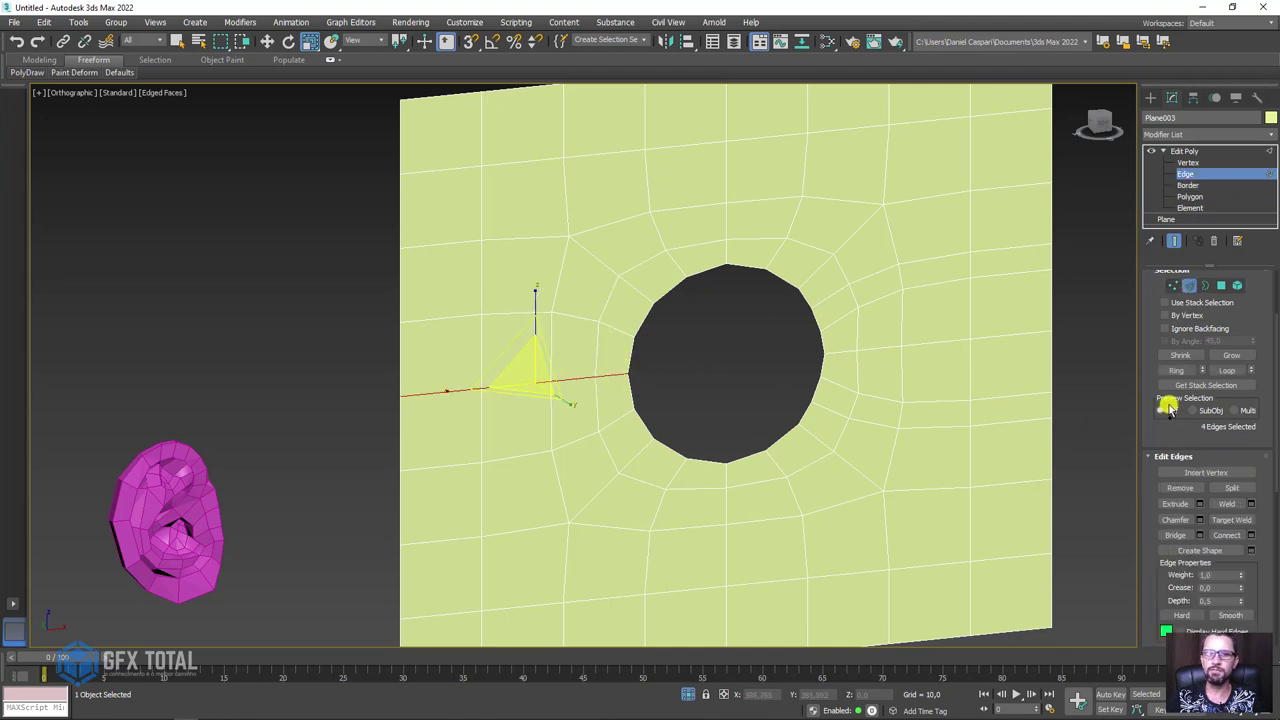
{"action": "left_click", "coordinate": [1200, 521]}
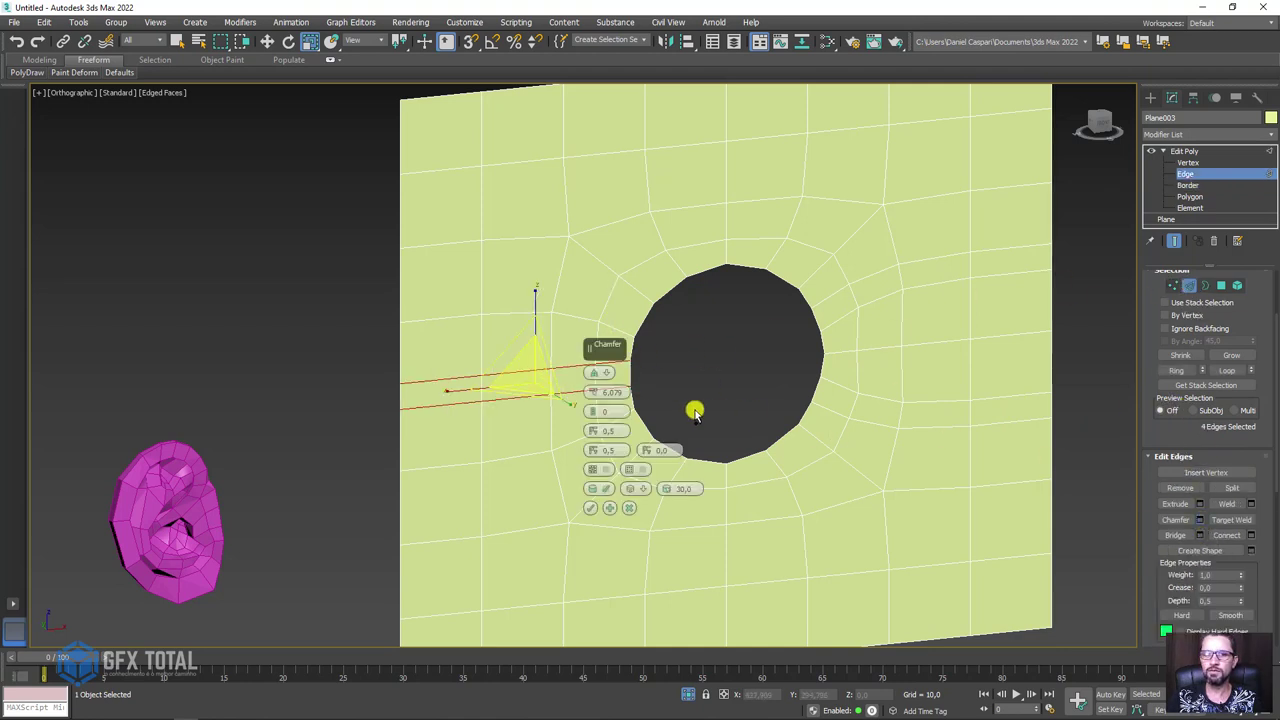
{"action": "left_click", "coordinate": [591, 509]}
- Check polygons, edges and the border around the hole, then exit to the Edit Poly object level
{"action": "key", "text": "4"}
{"action": "left_click", "coordinate": [798, 468]}
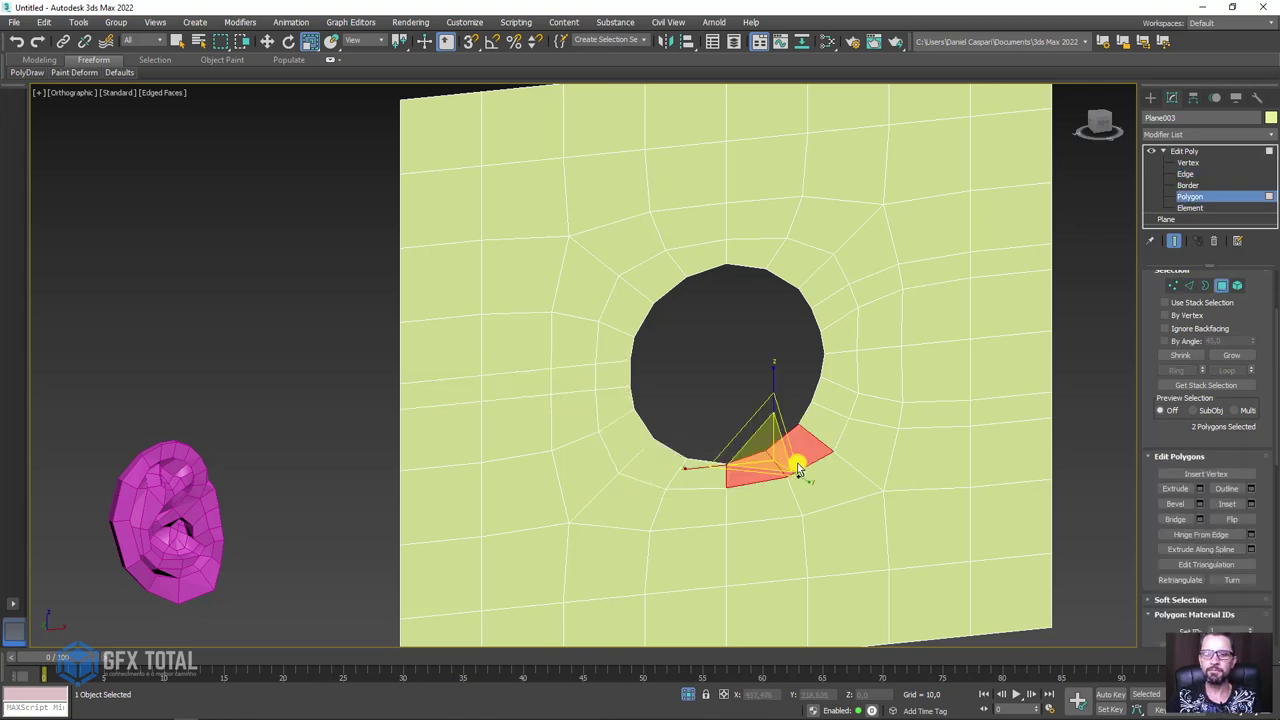
{"action": "key", "text": "2"}
{"action": "left_click", "coordinate": [791, 360]}
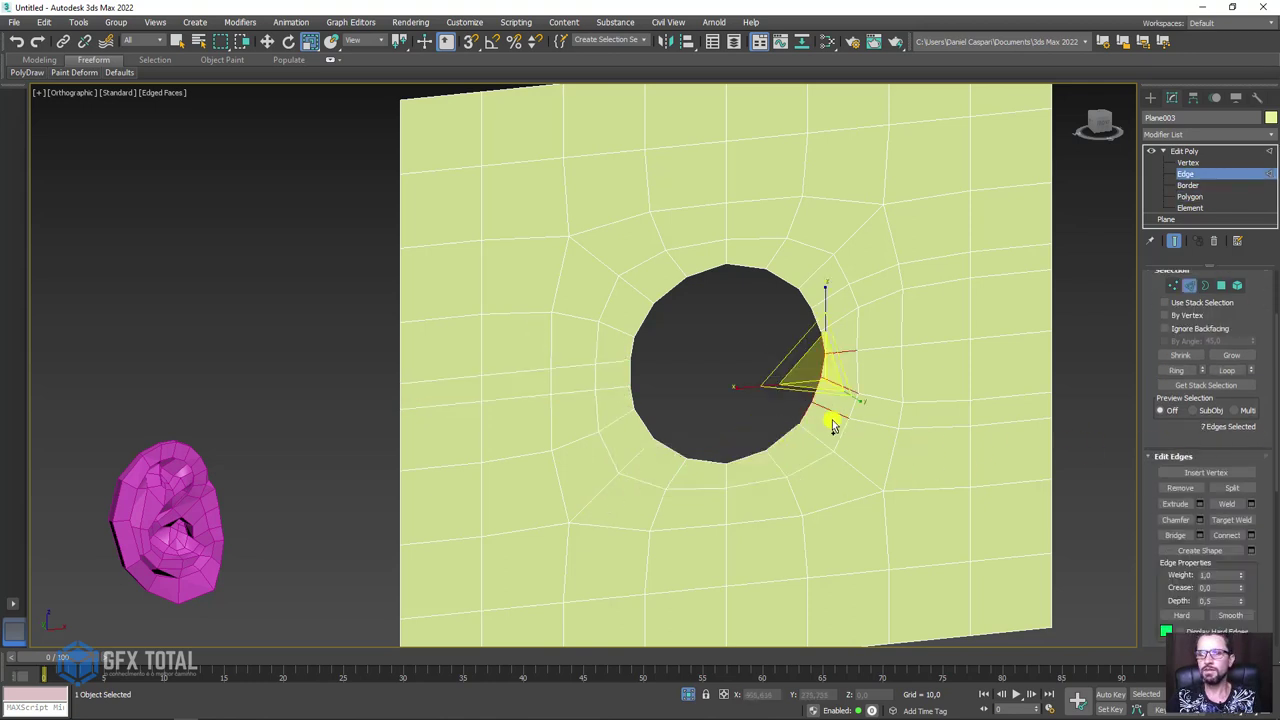
{"action": "key", "text": "3"}
{"action": "left_click", "coordinate": [730, 464]}
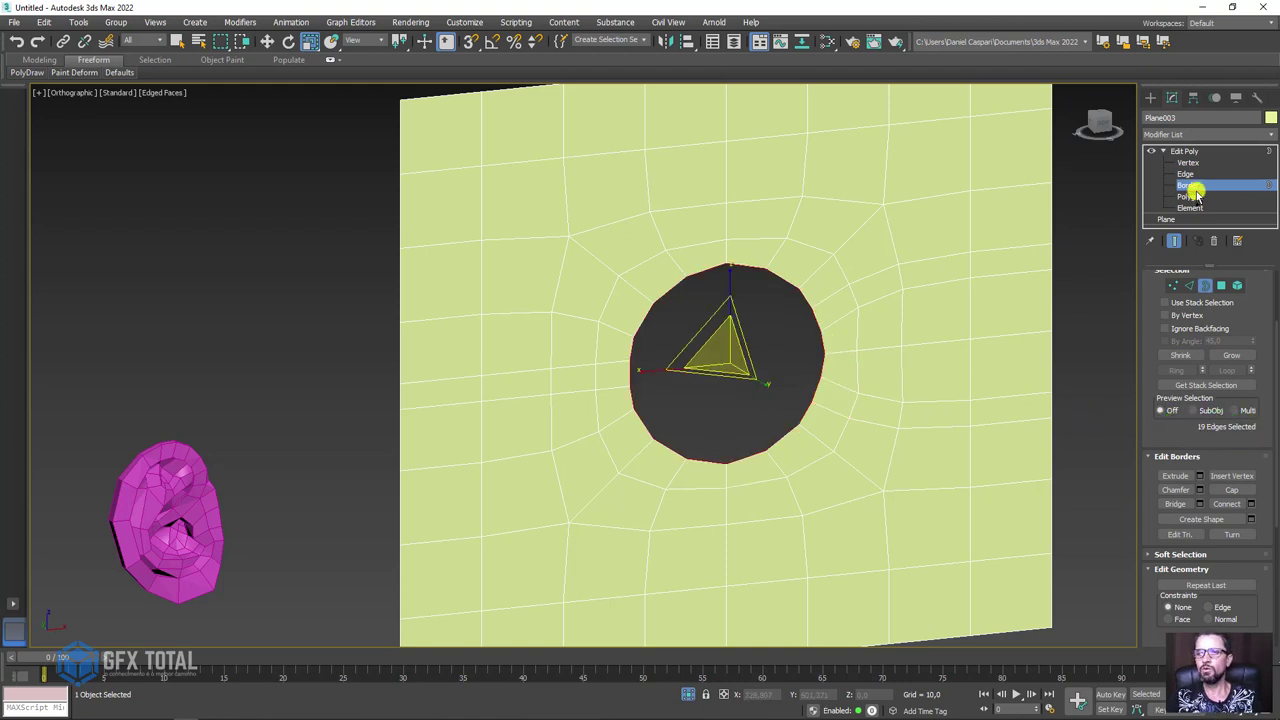
{"action": "left_click", "coordinate": [1184, 151]}
{"action": "scroll", "coordinate": [705, 312], "scroll_direction": "down", "scroll_amount": 5}
- In Front view, move the plane so its hole sits over the ear and scale it to about 80%
{"action": "middle_click_drag", "start_coordinate": [733, 356], "coordinate": [620, 352], "text": "alt"}
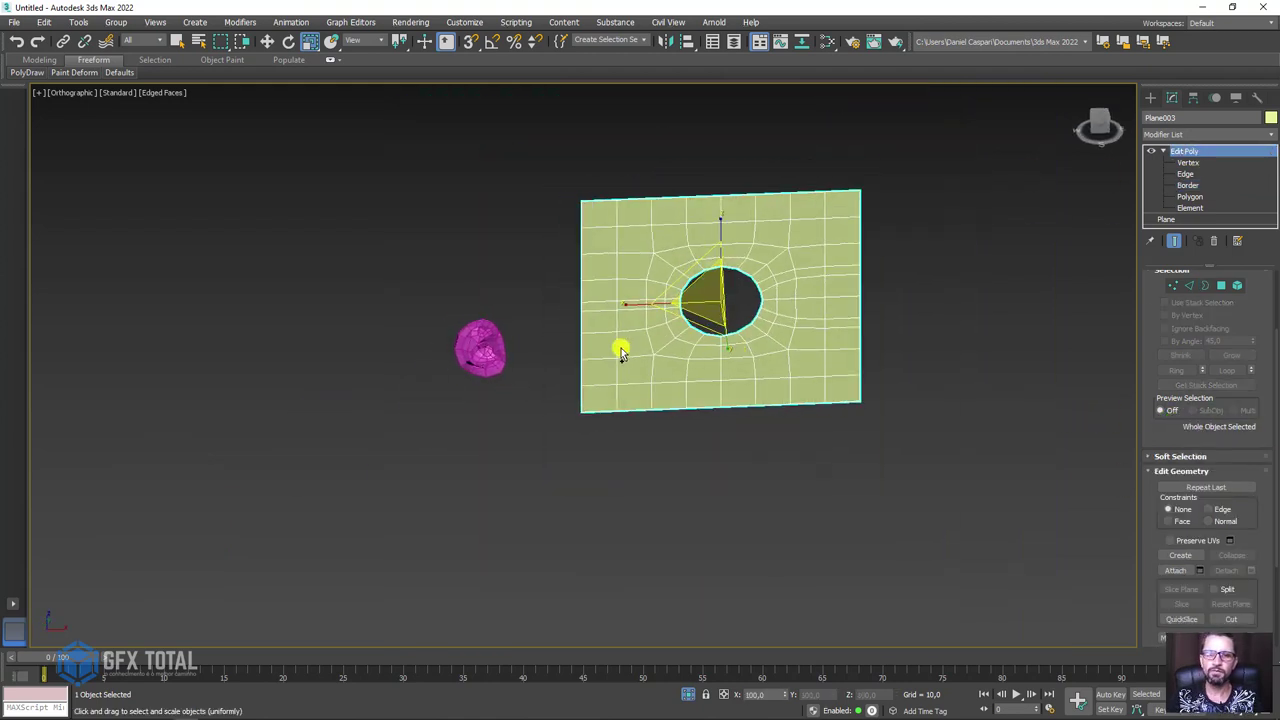
{"action": "key", "text": "f"}
{"action": "key", "text": "w"}
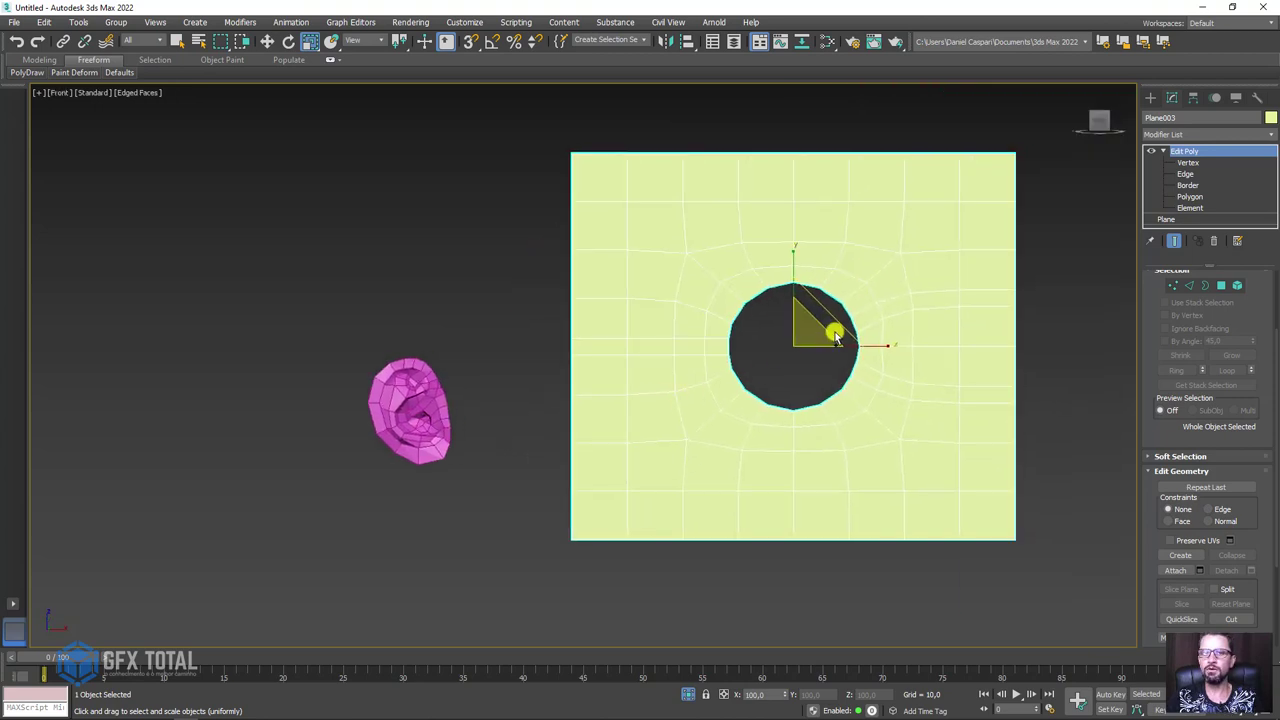
{"action": "left_click_drag", "start_coordinate": [828, 310], "coordinate": [444, 382]}
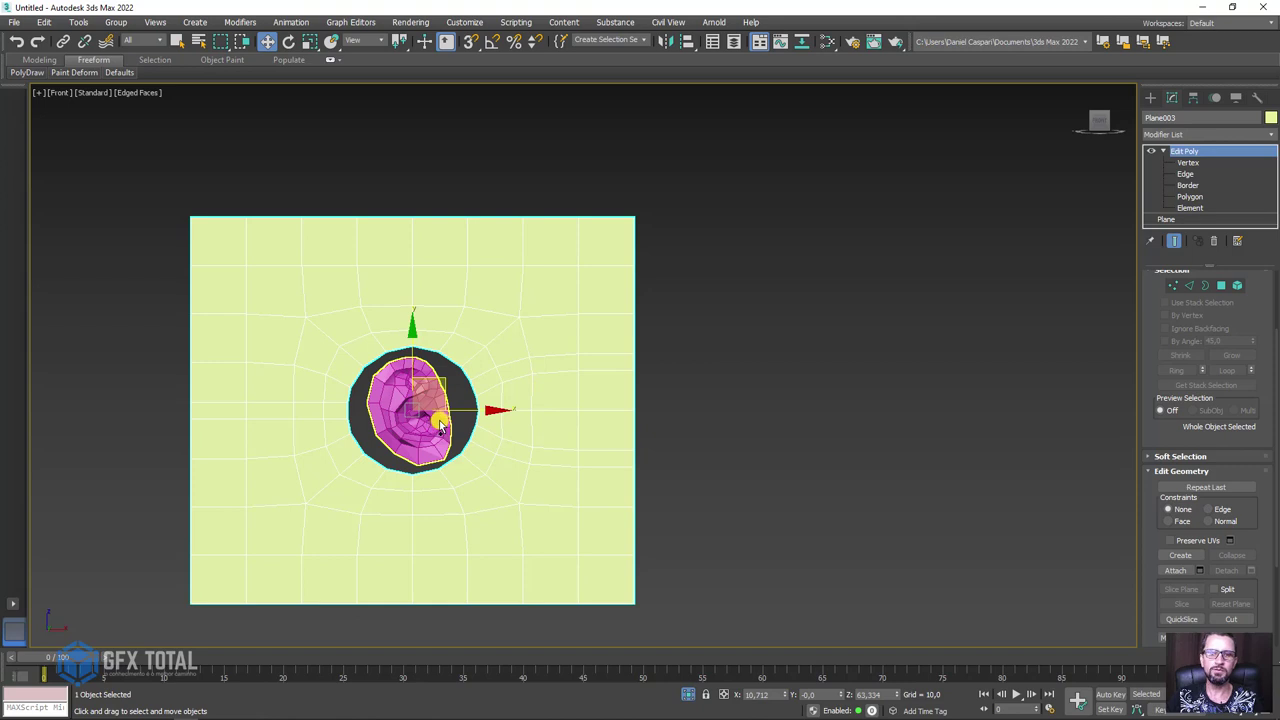
{"action": "key", "text": "r"}
{"action": "left_click_drag", "start_coordinate": [425, 415], "coordinate": [426, 438]}
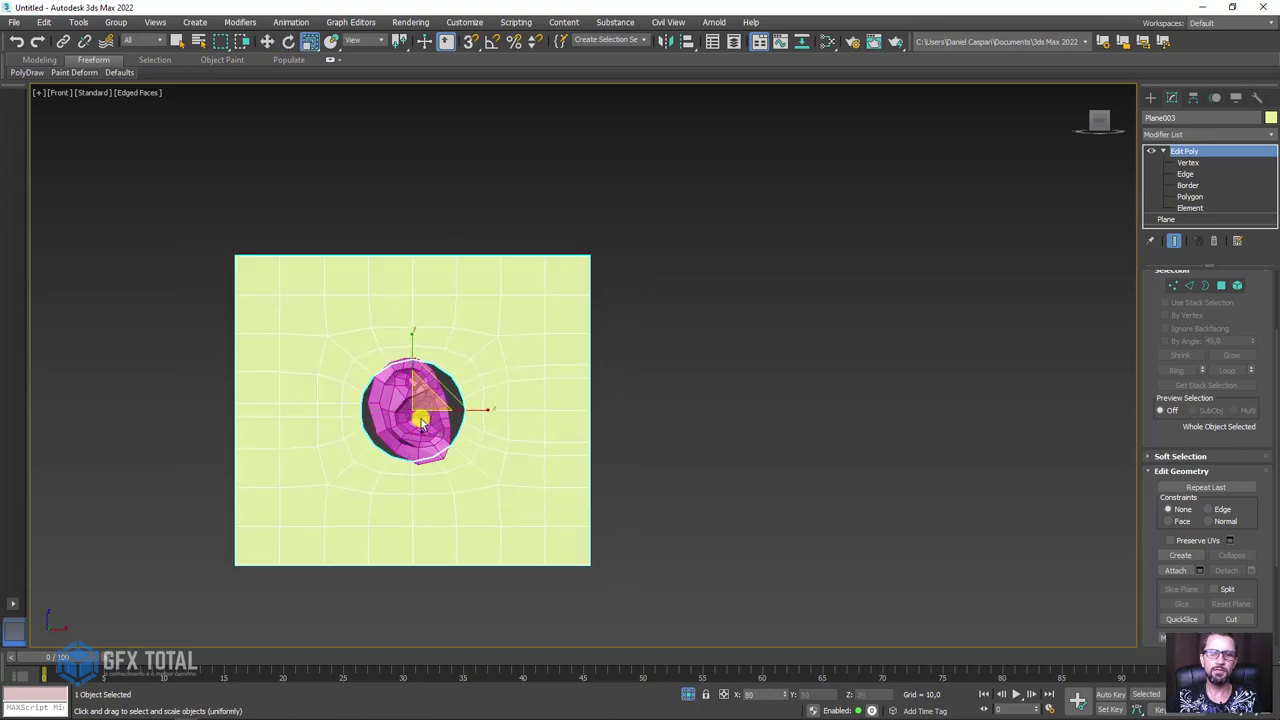
{"action": "scroll", "coordinate": [437, 412], "scroll_direction": "up", "scroll_amount": 3}
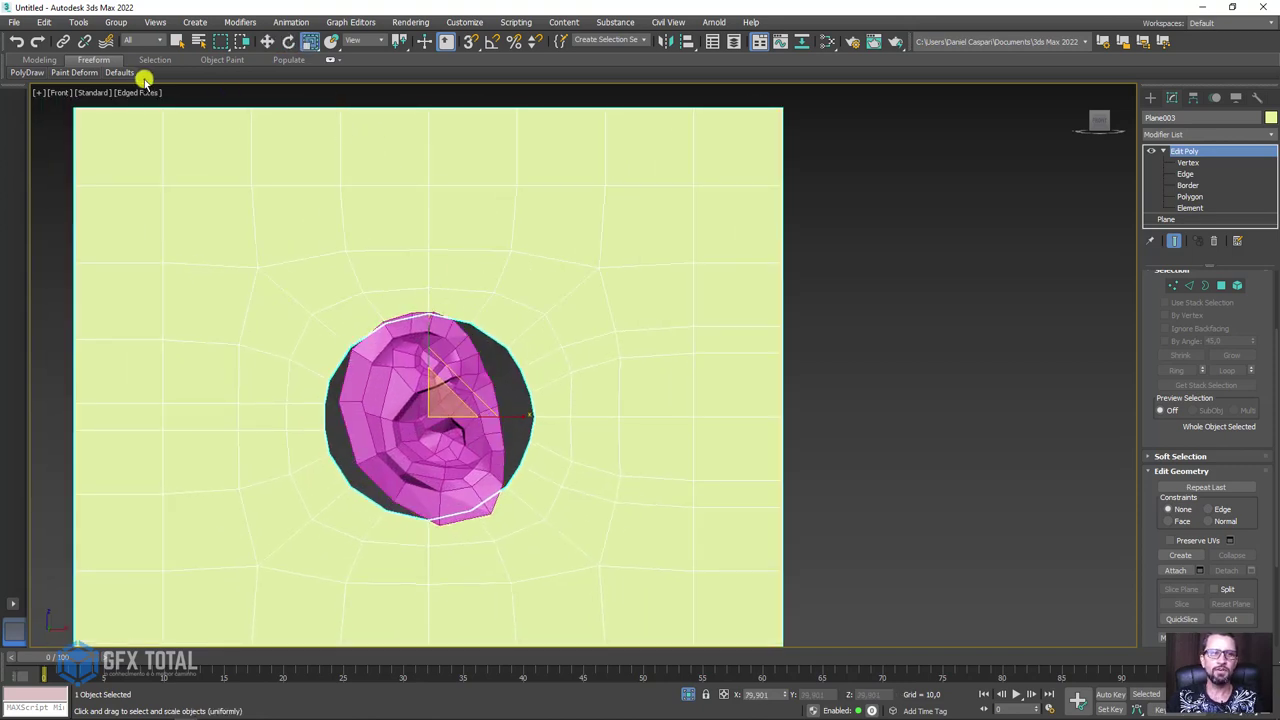
- Reshape the surface along the ear's right and lower-left sides with the Paint Deform Shift brush
{"action": "left_click", "coordinate": [85, 77]}
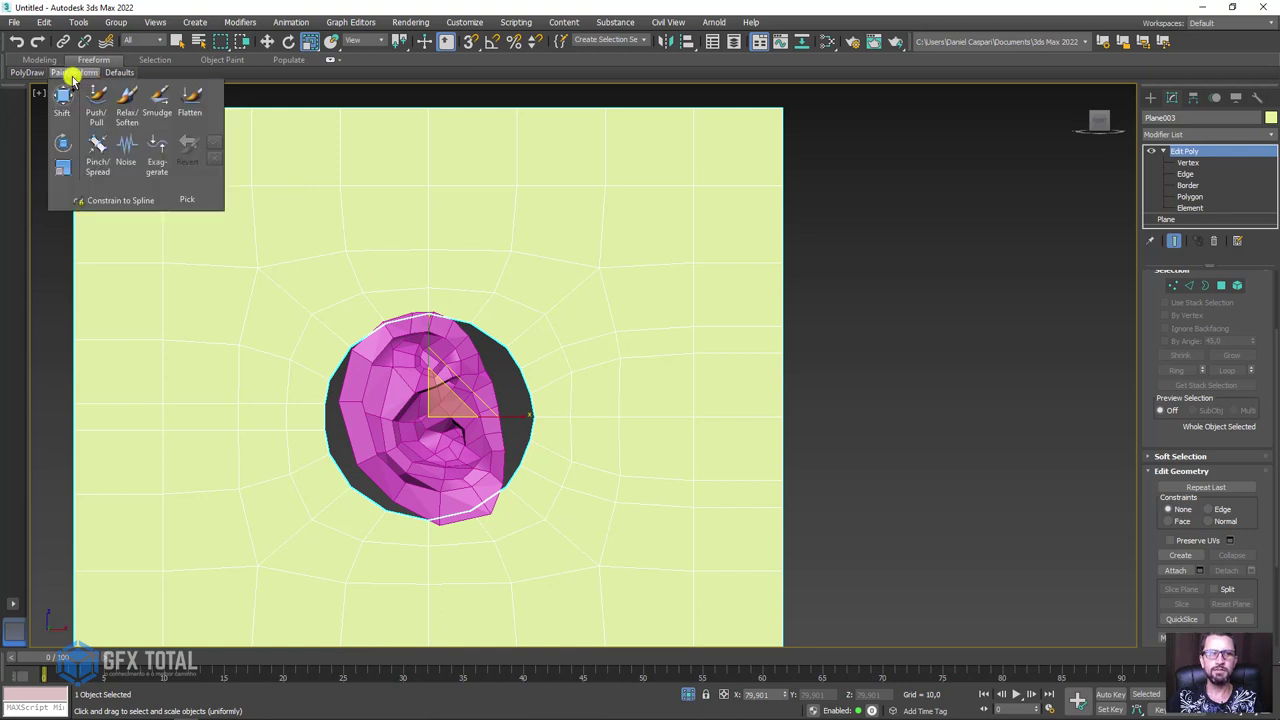
{"action": "left_click", "coordinate": [74, 89]}
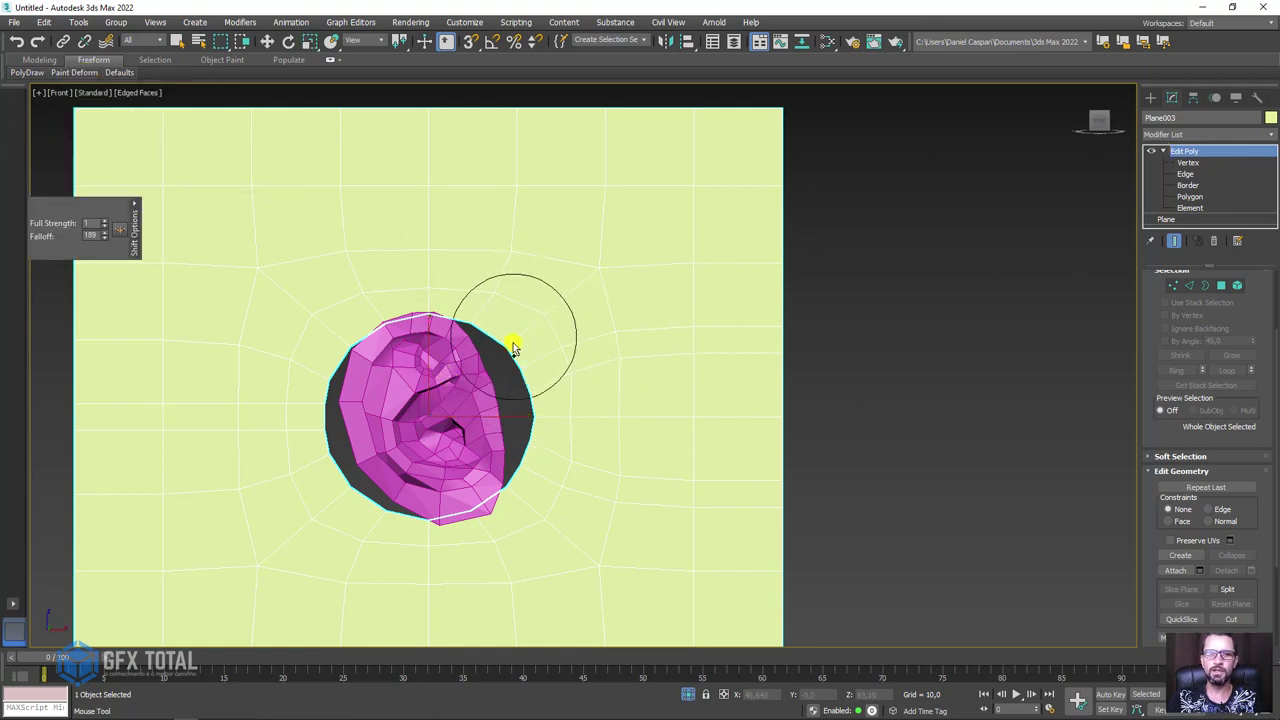
{"action": "left_click_drag", "start_coordinate": [493, 340], "coordinate": [489, 482]}
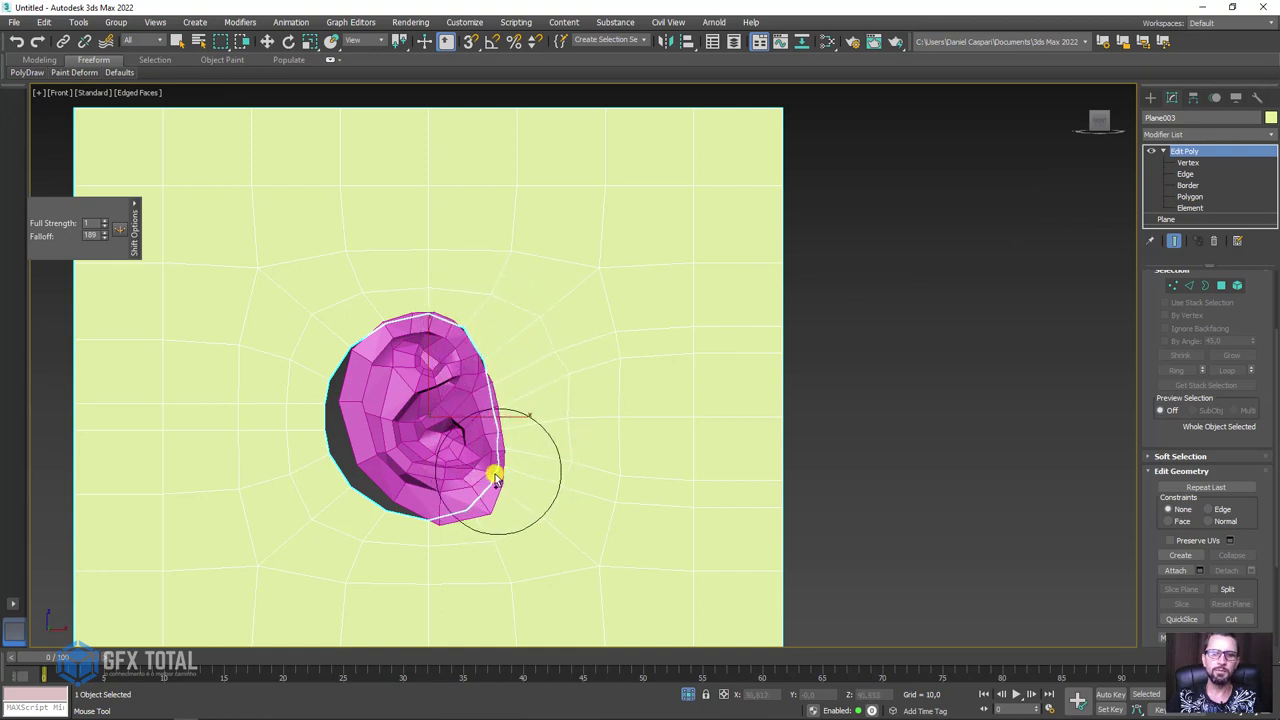
{"action": "mouse_move", "coordinate": [400, 523]}
{"action": "left_mouse_down"}
{"action": "mouse_move", "coordinate": [343, 449]}
{"action": "mouse_move", "coordinate": [391, 506]}
{"action": "mouse_move", "coordinate": [349, 451]}
{"action": "mouse_move", "coordinate": [380, 346]}
{"action": "mouse_move", "coordinate": [341, 444]}
{"action": "left_mouse_up"}
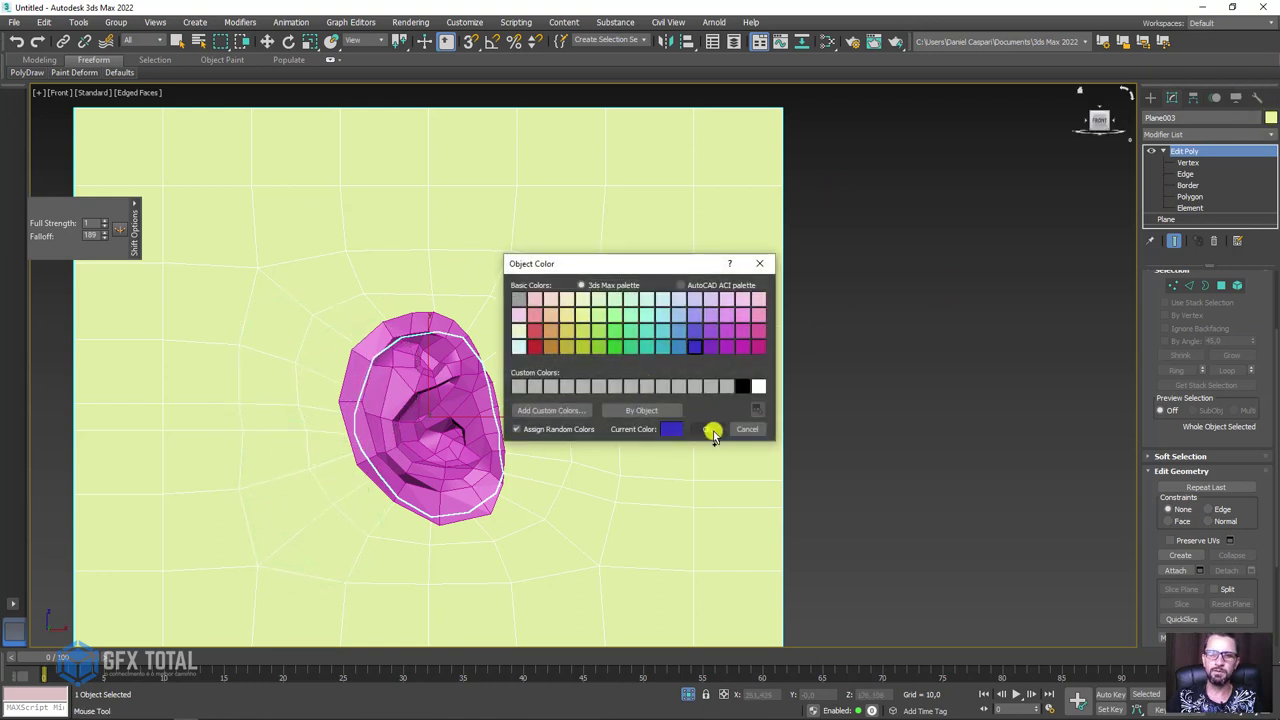
- Make Plane003 blue, shift the surface above the ear, and move the ear model left
{"action": "left_click", "coordinate": [710, 430]}
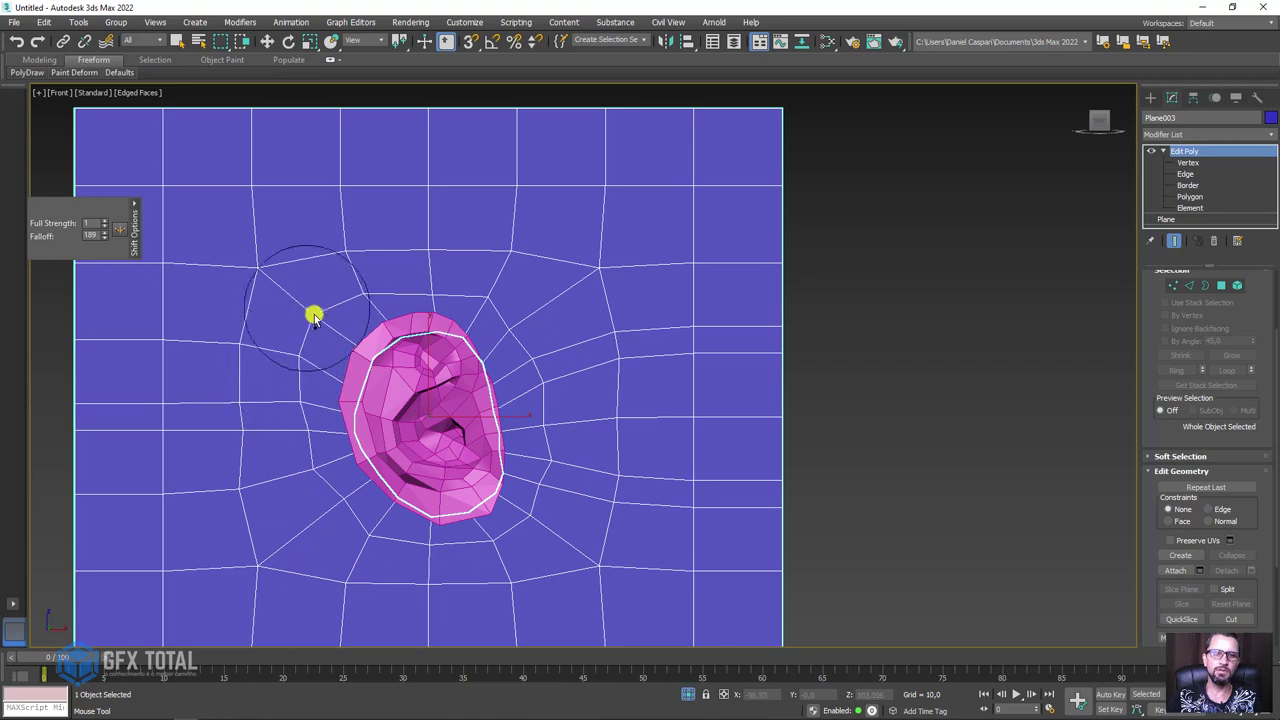
{"action": "left_click_drag", "start_coordinate": [612, 262], "coordinate": [580, 284]}
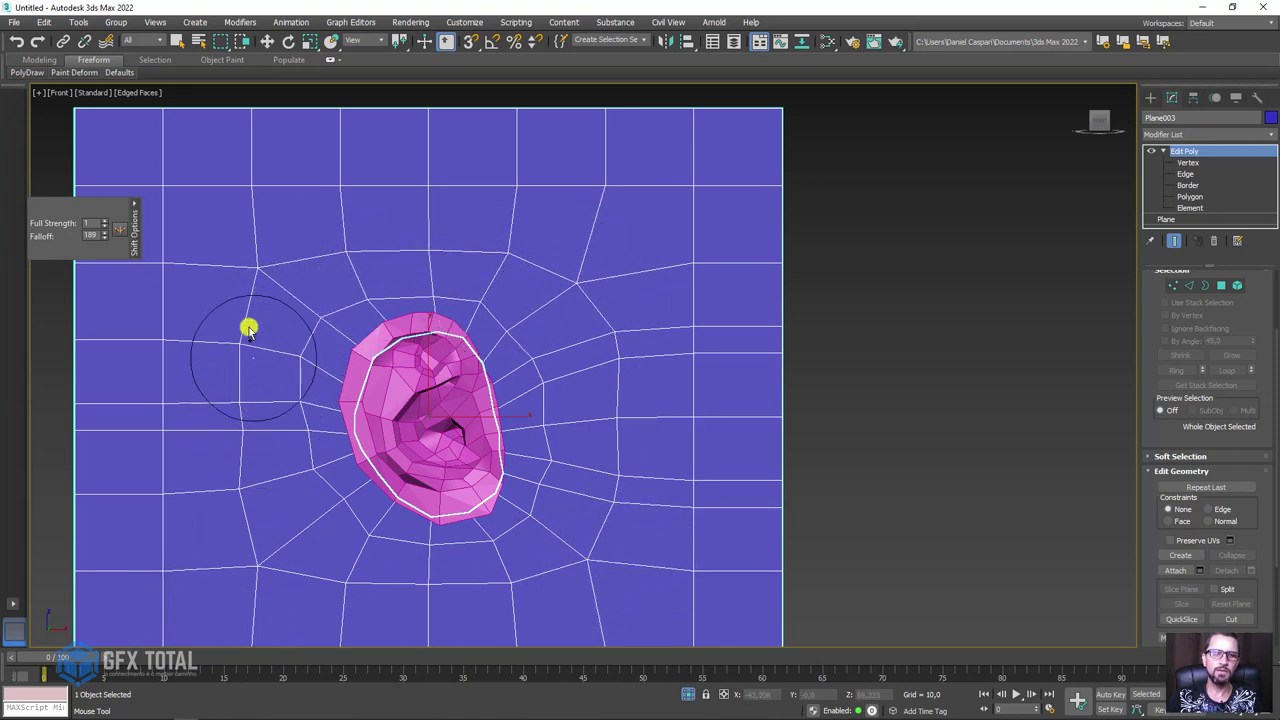
{"action": "key", "text": "w"}
{"action": "mouse_move", "coordinate": [666, 403]}
{"action": "middle_mouse_down", "text": "alt"}
{"action": "mouse_move", "coordinate": [453, 385]}
{"action": "mouse_move", "coordinate": [457, 431]}
{"action": "middle_mouse_up", "text": "alt"}
{"action": "left_click", "coordinate": [453, 385]}
{"action": "left_click_drag", "start_coordinate": [471, 371], "coordinate": [290, 437]}
- Extrude the ear's open border into a tube reaching toward the plane
{"action": "middle_click_drag", "start_coordinate": [290, 437], "coordinate": [600, 377]}
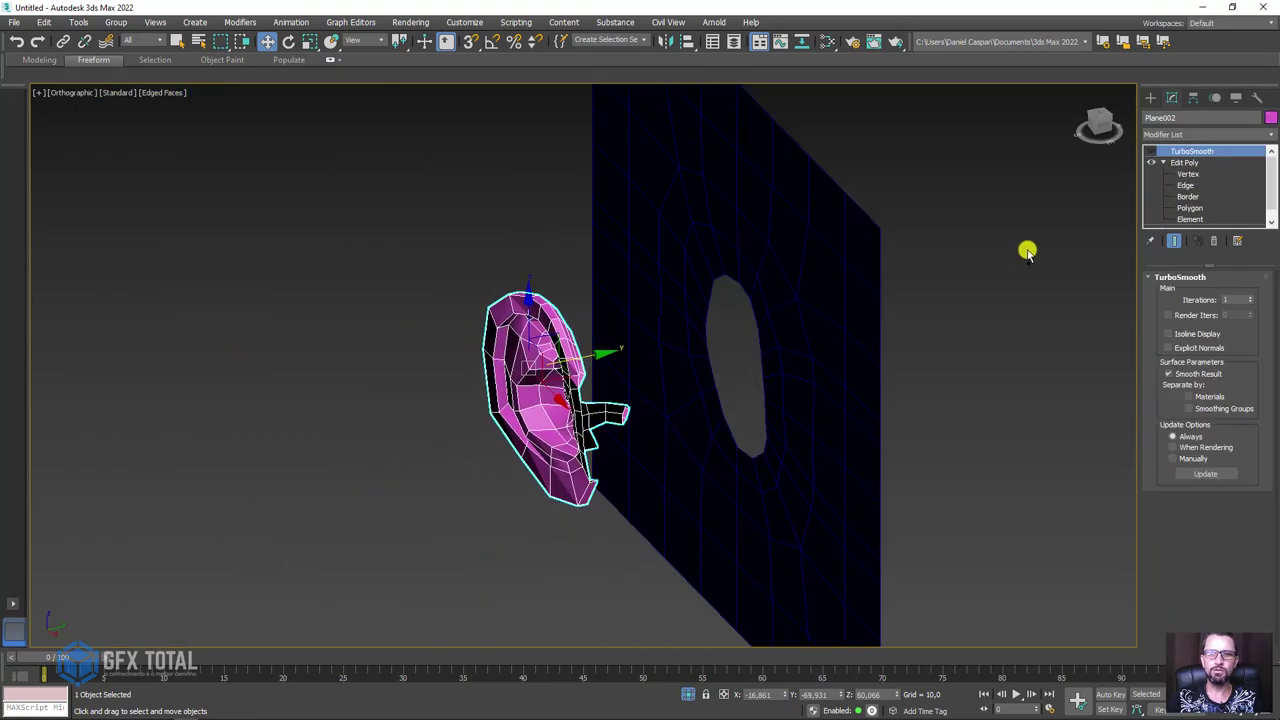
{"action": "key", "text": "4"}
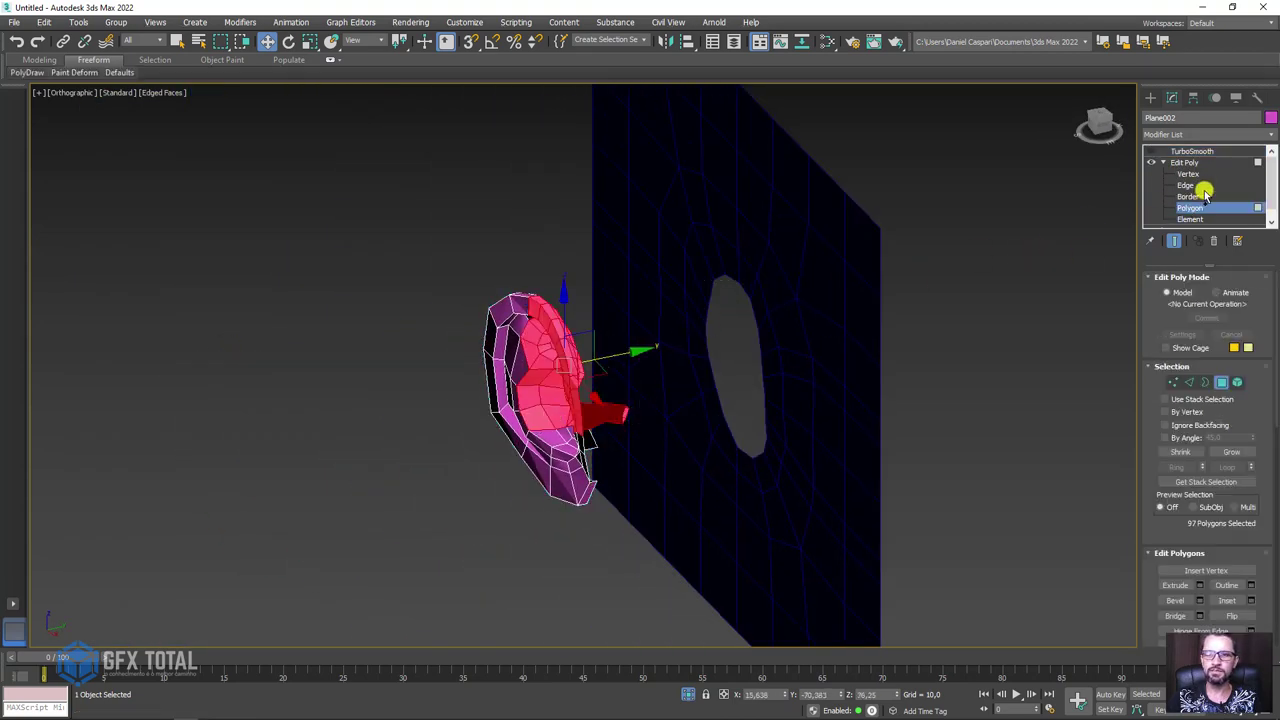
{"action": "left_click", "coordinate": [1190, 197]}
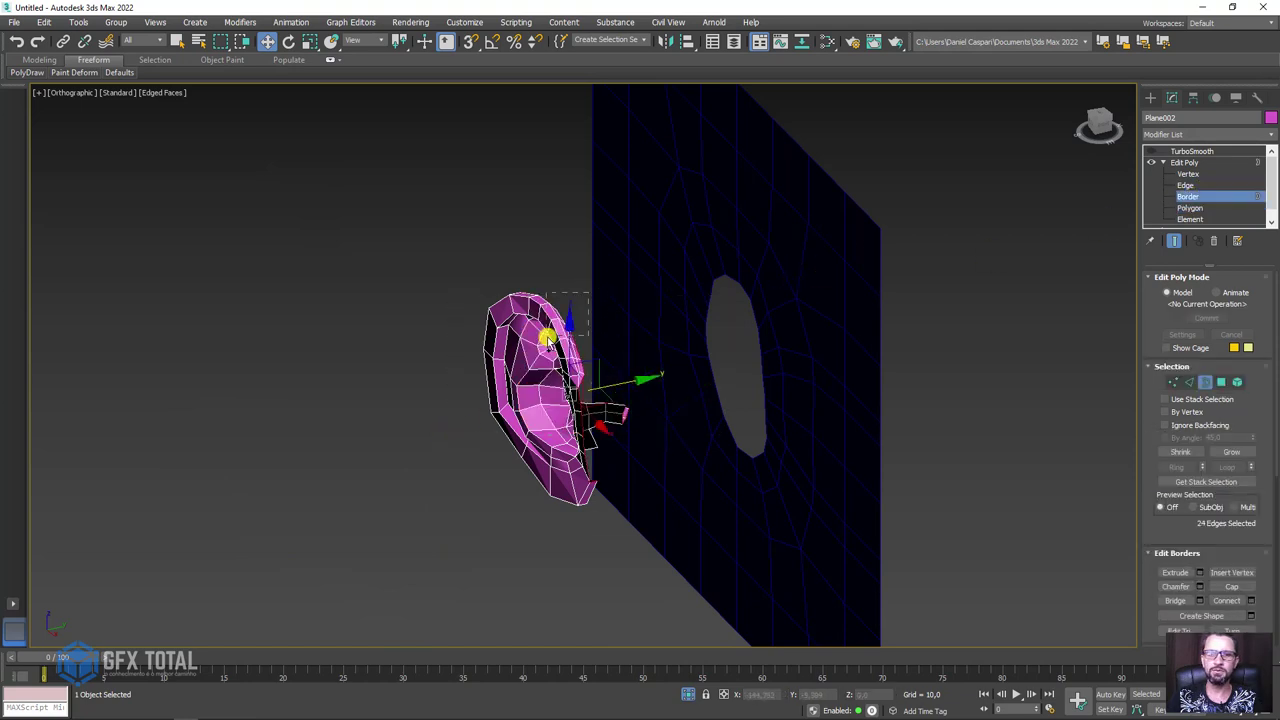
{"action": "left_click_drag", "start_coordinate": [619, 386], "coordinate": [846, 357], "text": "shift"}
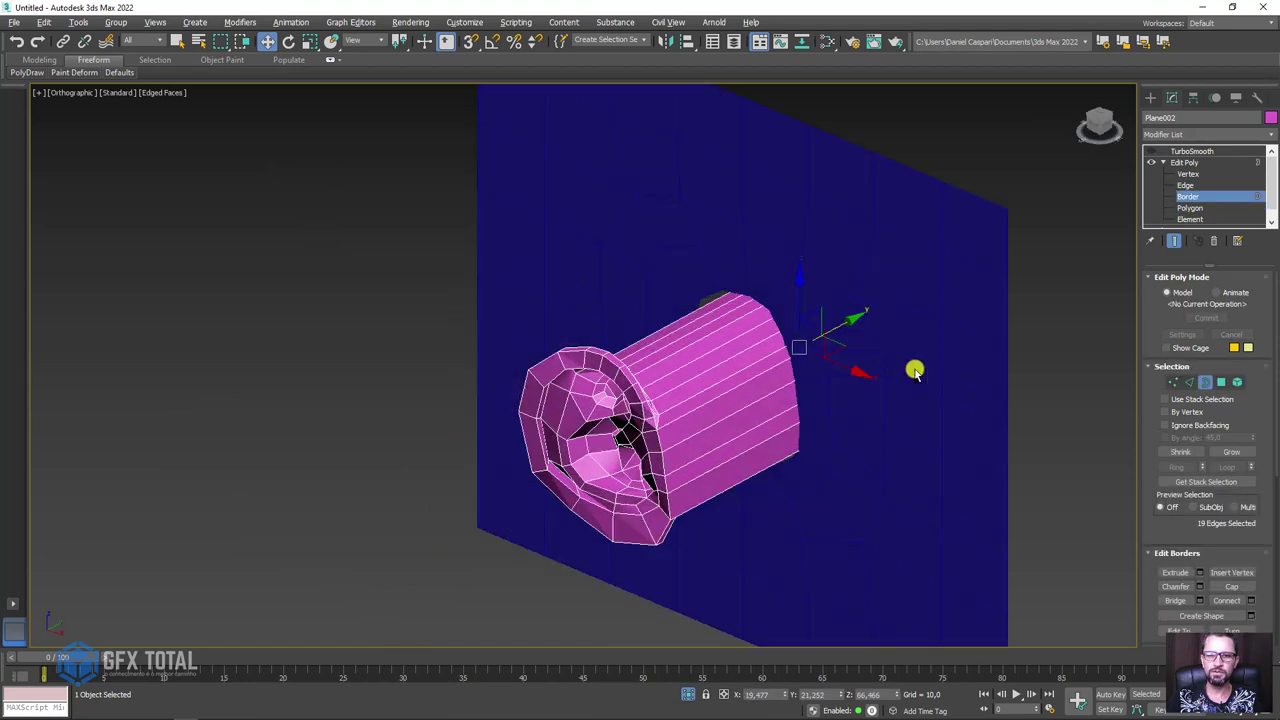
{"action": "left_click", "coordinate": [1163, 164]}
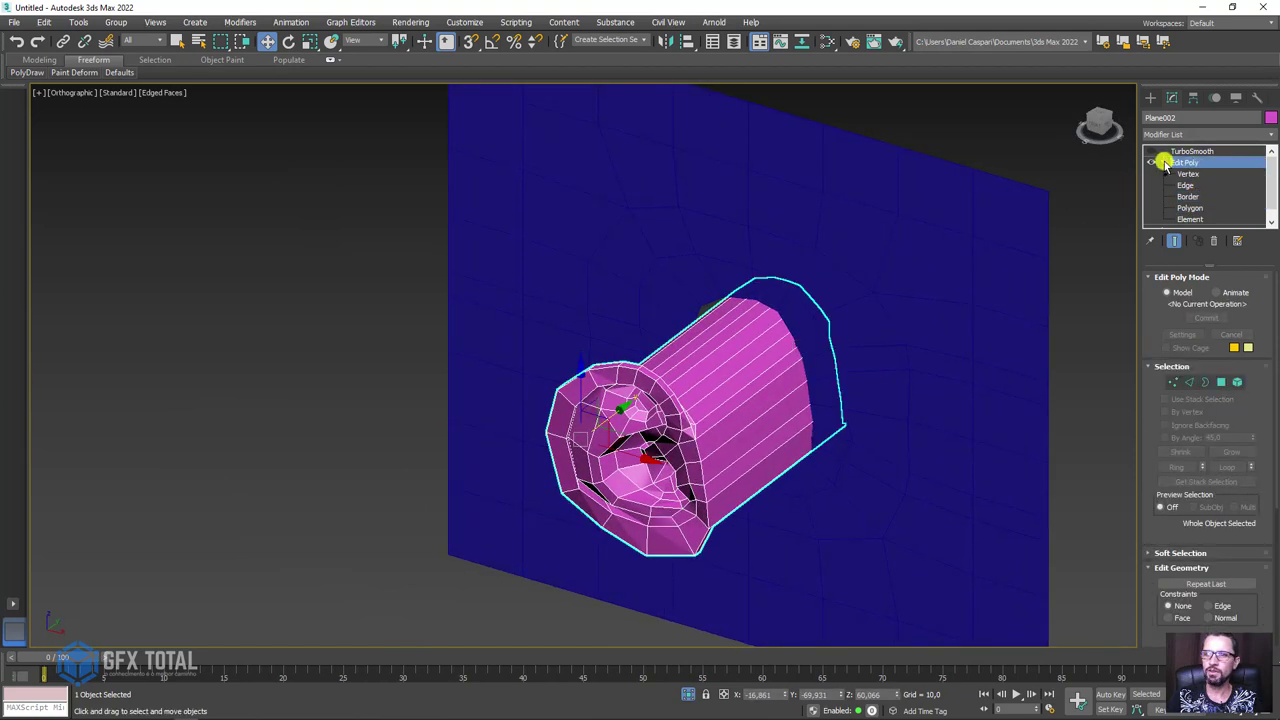
- Select Plane003's hole border and move it slightly toward the ear
{"action": "left_click", "coordinate": [871, 286]}
{"action": "mouse_move", "coordinate": [871, 286]}
{"action": "middle_mouse_down", "text": "alt"}
{"action": "mouse_move", "coordinate": [877, 343]}
{"action": "mouse_move", "coordinate": [846, 320]}
{"action": "mouse_move", "coordinate": [951, 334]}
{"action": "mouse_move", "coordinate": [827, 350]}
{"action": "middle_mouse_up", "text": "alt"}
{"action": "scroll", "coordinate": [800, 346], "scroll_direction": "up", "scroll_amount": 2}
{"action": "scroll", "coordinate": [858, 305], "scroll_direction": "up", "scroll_amount": 2}
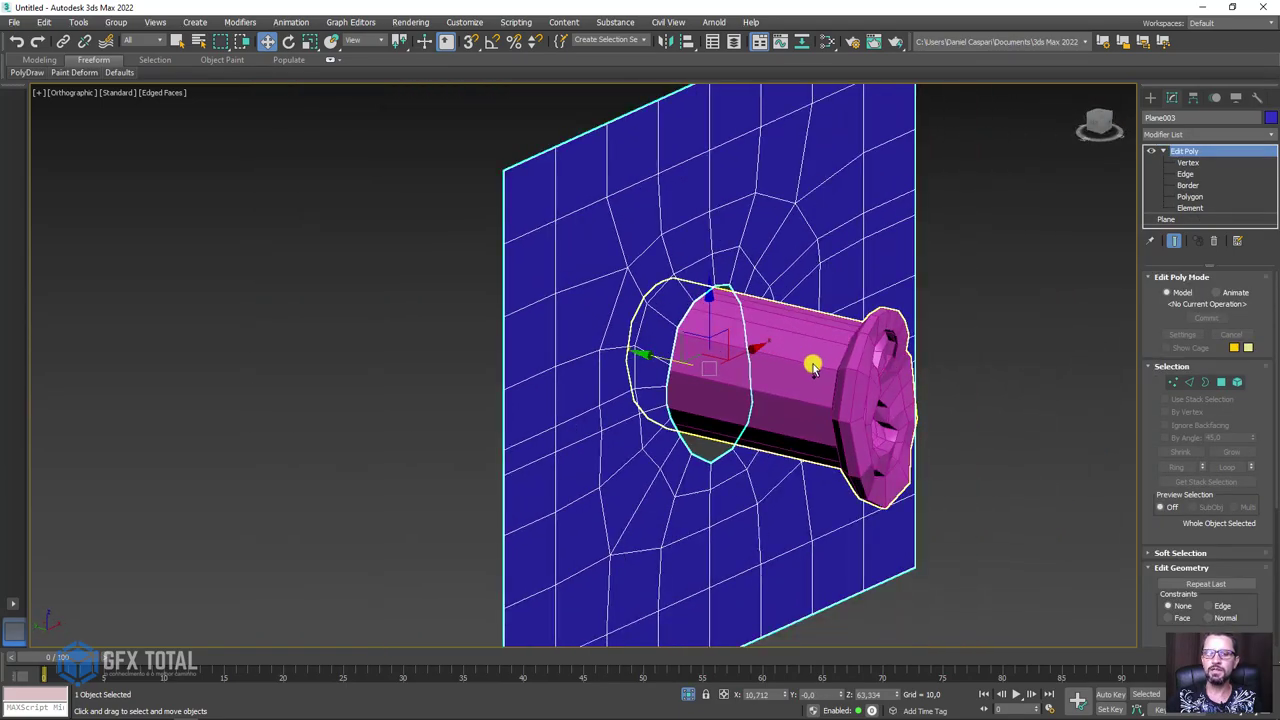
{"action": "left_click", "coordinate": [1206, 383]}
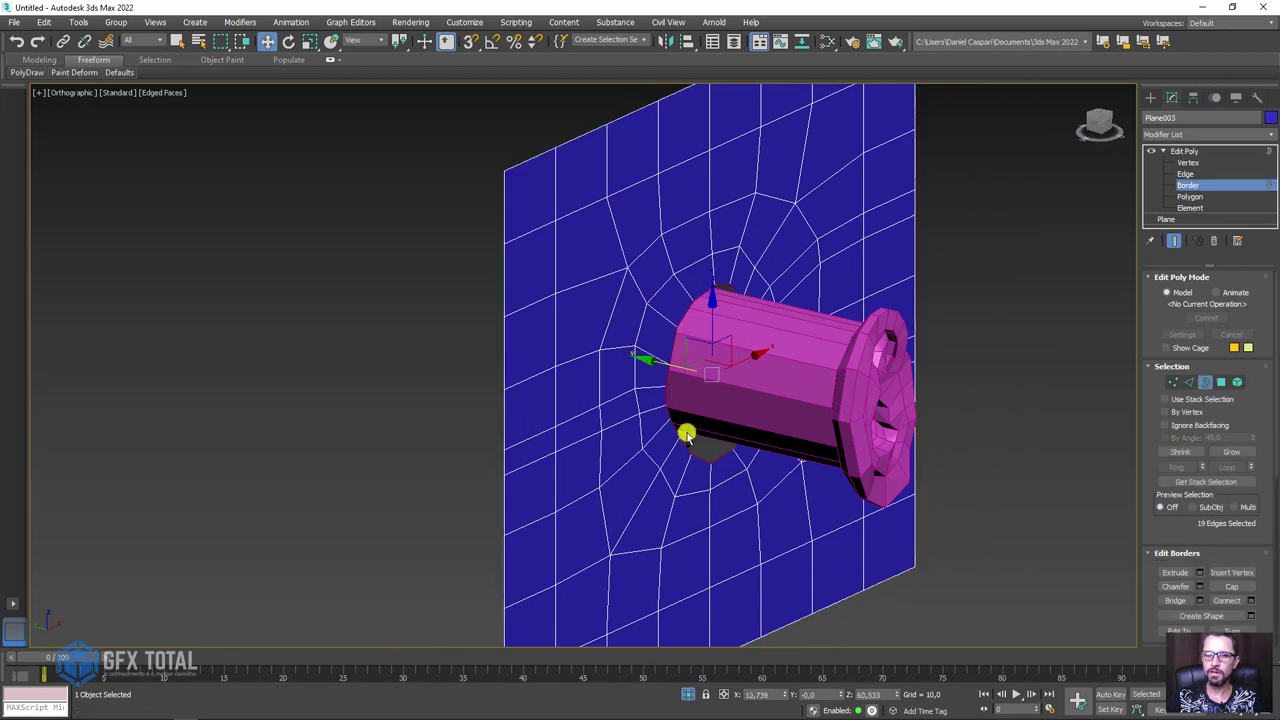
{"action": "scroll", "coordinate": [688, 428], "scroll_direction": "up", "scroll_amount": 4}
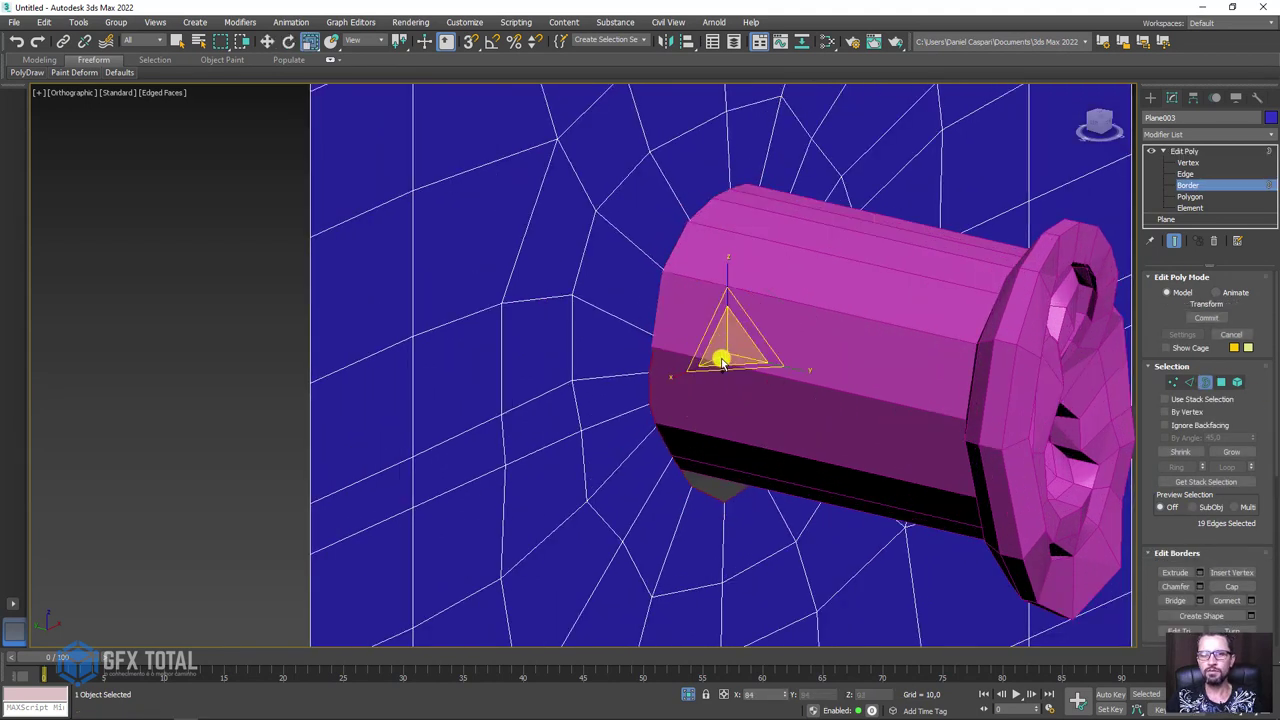
{"action": "left_click_drag", "start_coordinate": [736, 318], "coordinate": [722, 290]}
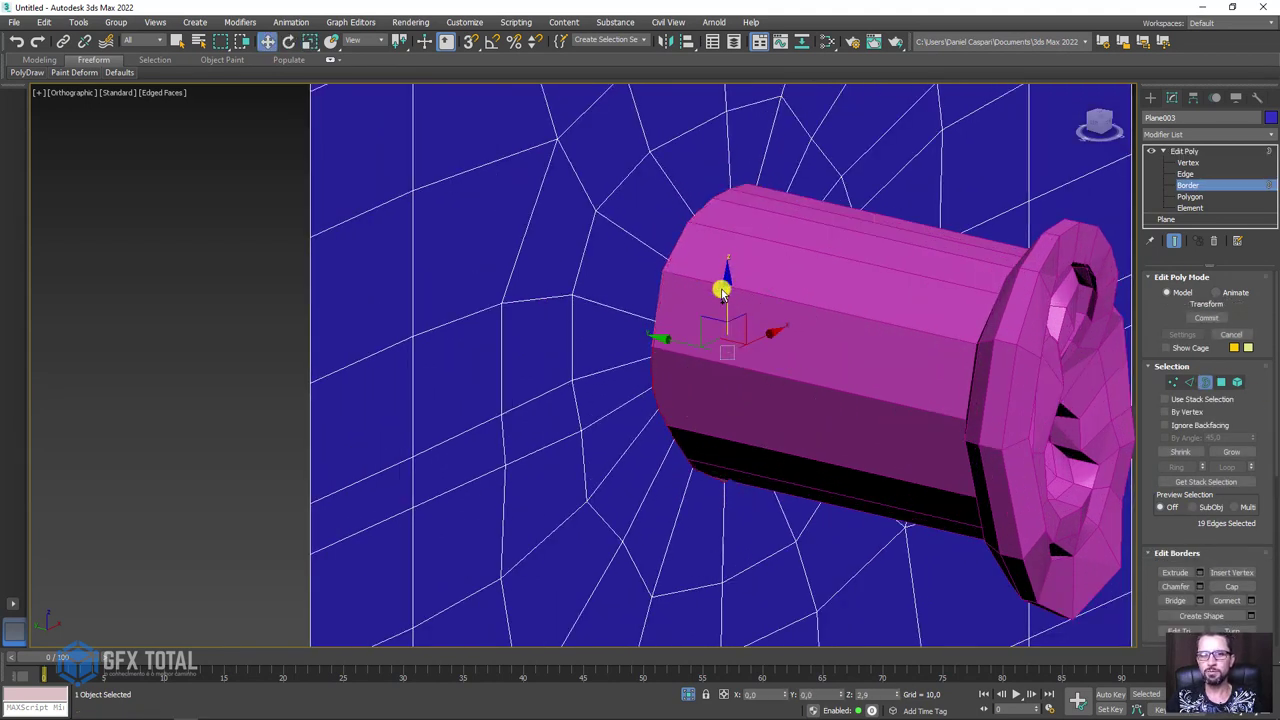
{"action": "key", "text": "r"}
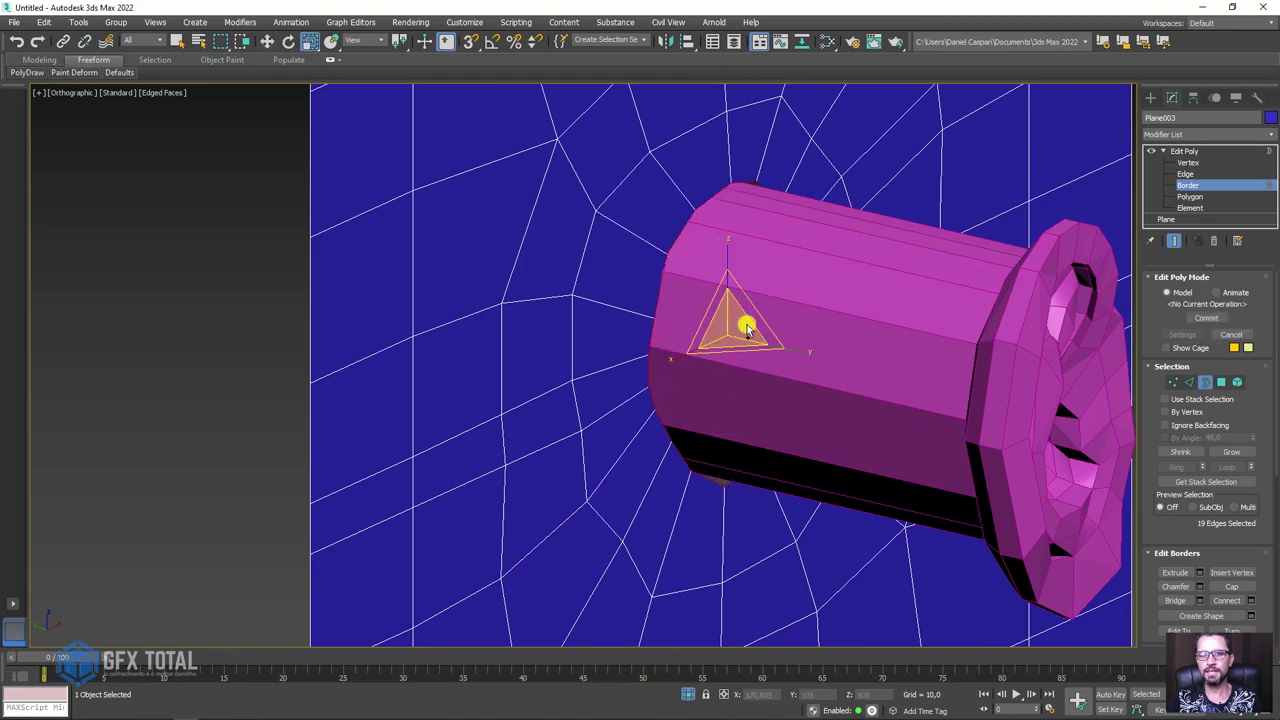
{"action": "mouse_move", "coordinate": [745, 330]}
{"action": "middle_mouse_down", "text": "alt"}
{"action": "mouse_move", "coordinate": [686, 334]}
{"action": "mouse_move", "coordinate": [708, 341]}
{"action": "middle_mouse_up", "text": "alt"}
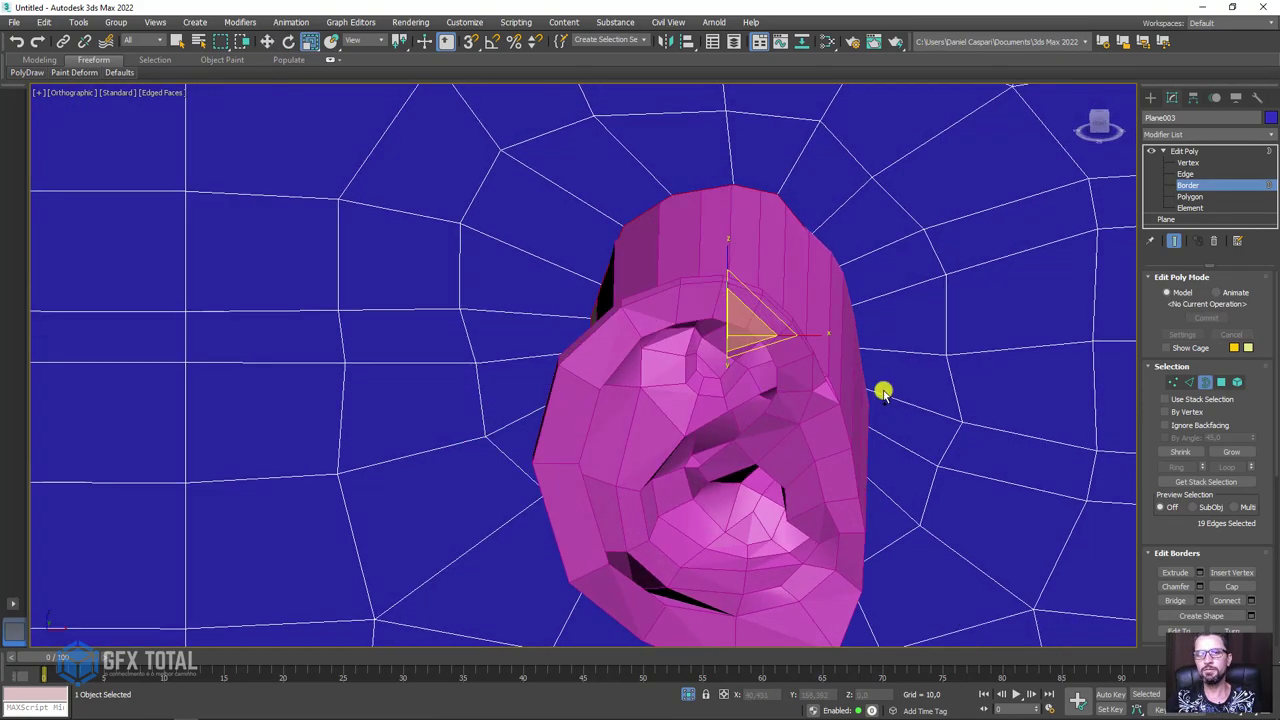
- Select the hole's right-rim vertices on Plane003 and scale them slightly toward the ear's tube
{"action": "middle_click_drag", "start_coordinate": [883, 392], "coordinate": [1192, 424], "text": "alt"}
{"action": "left_click", "coordinate": [1174, 382]}
{"action": "key", "text": "F3"}
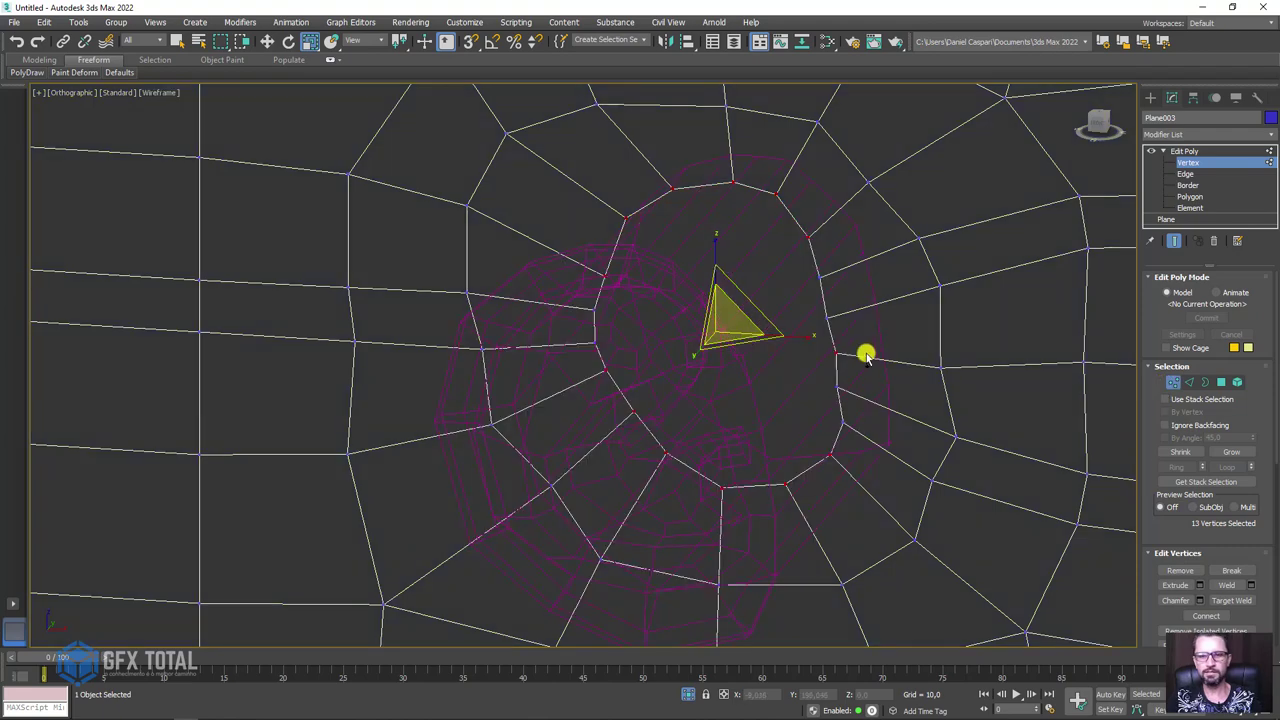
{"action": "left_click_drag", "start_coordinate": [819, 425], "coordinate": [811, 463]}
{"action": "key", "text": "F3"}
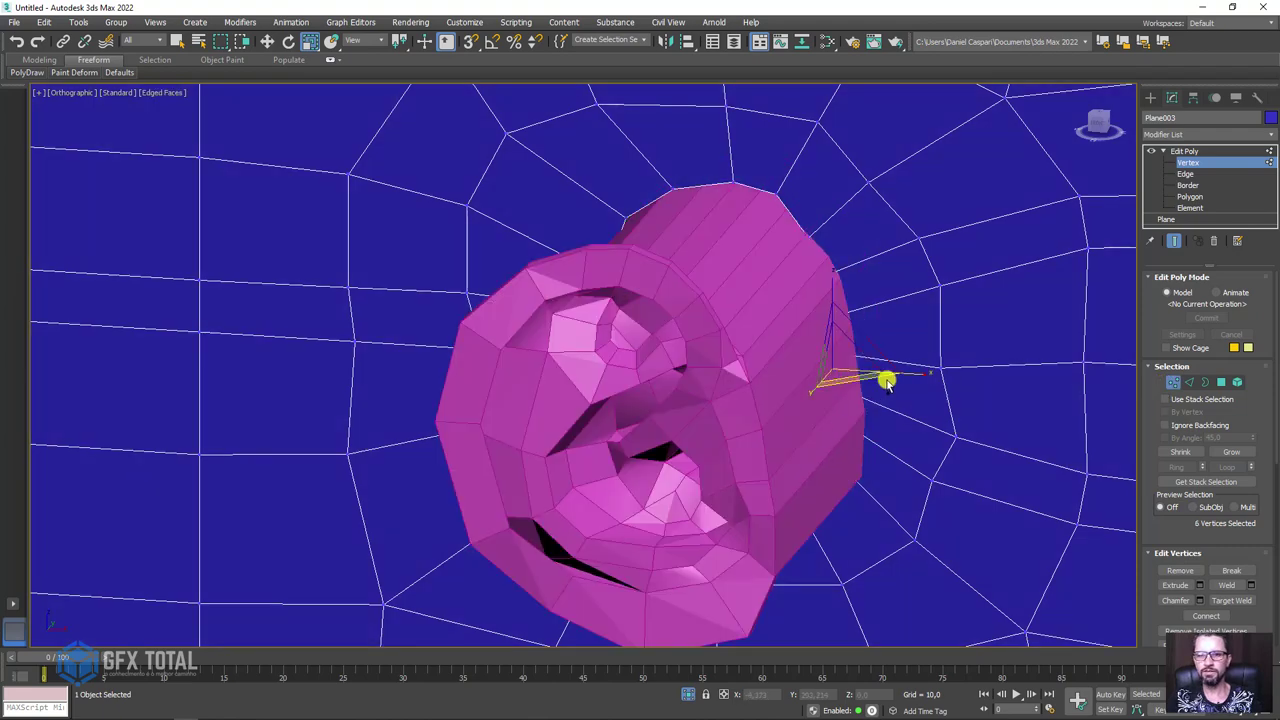
{"action": "key", "text": "w"}
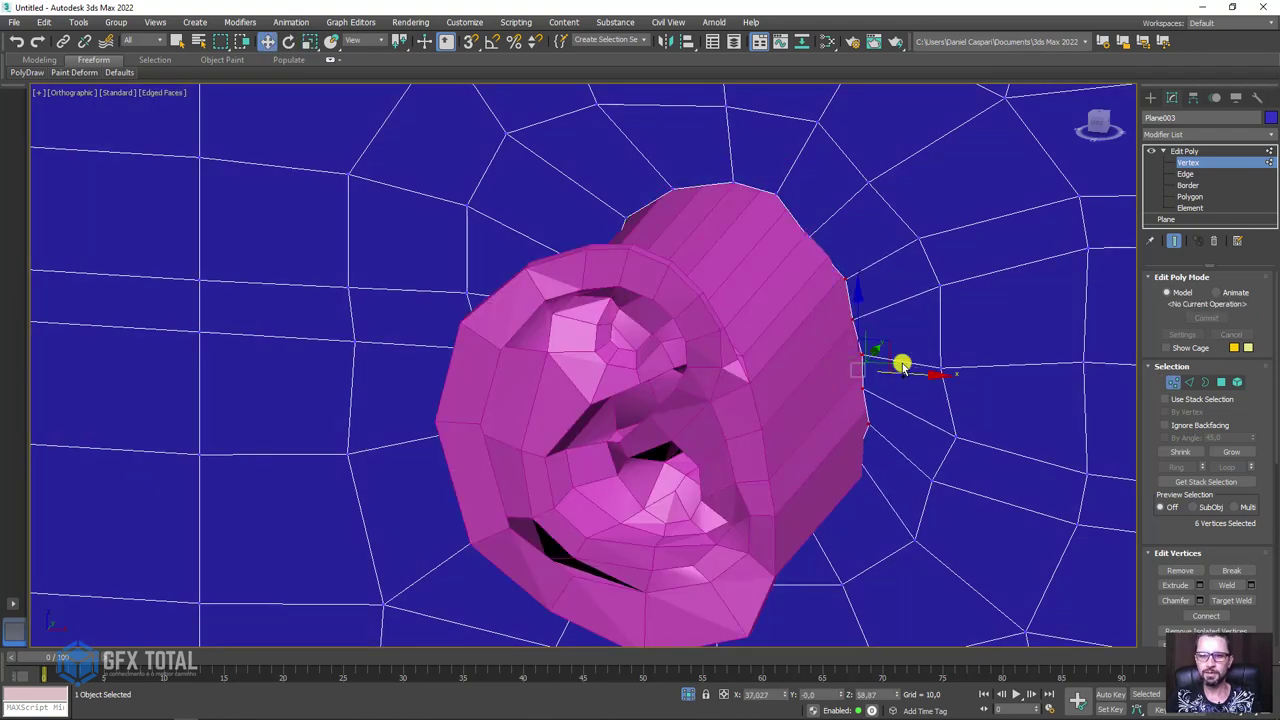
{"action": "key", "text": "4"}
{"action": "left_click", "coordinate": [1176, 384]}
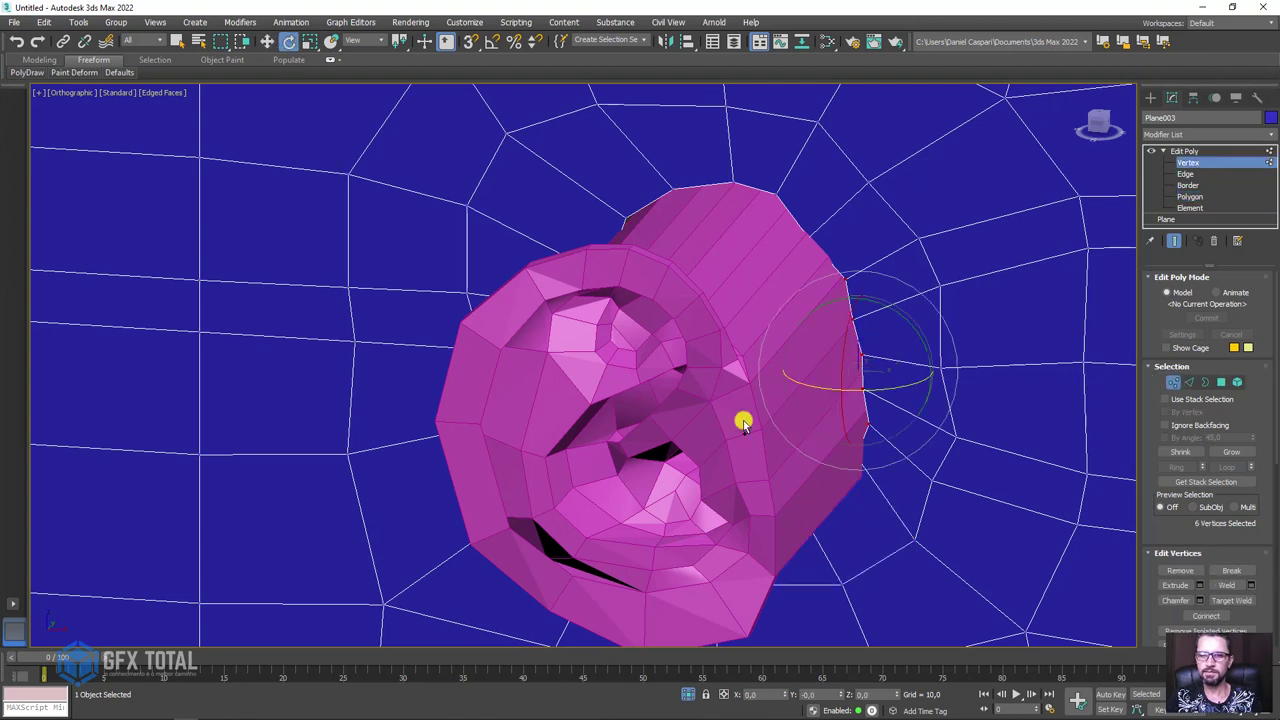
{"action": "key", "text": "r"}
{"action": "left_click_drag", "start_coordinate": [877, 354], "coordinate": [810, 245]}
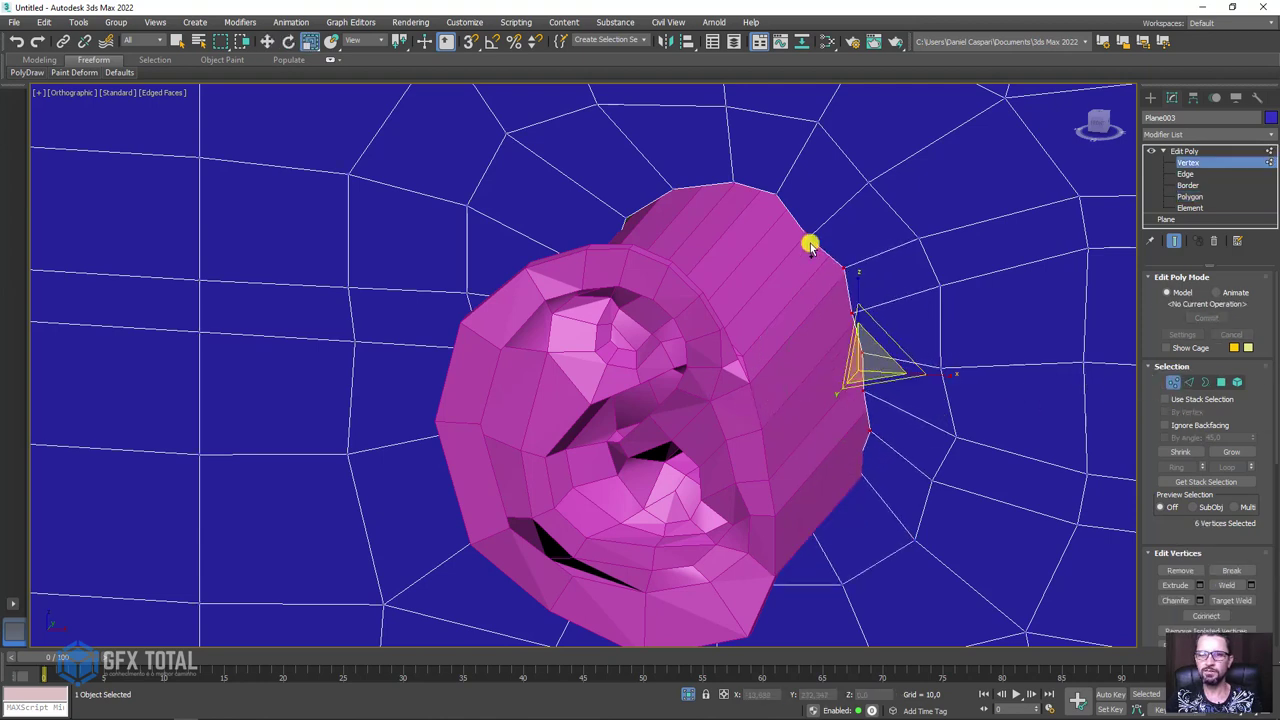
{"action": "key", "text": "w"}
{"action": "left_click", "coordinate": [813, 234]}
- Select vertices along the hole's lower and left rim and move the left-edge vertices outward
{"action": "mouse_move", "coordinate": [843, 207]}
{"action": "middle_mouse_down", "text": "alt"}
{"action": "mouse_move", "coordinate": [829, 343]}
{"action": "mouse_move", "coordinate": [851, 417]}
{"action": "mouse_move", "coordinate": [877, 437]}
{"action": "middle_mouse_up", "text": "alt"}
{"action": "left_click", "coordinate": [872, 440]}
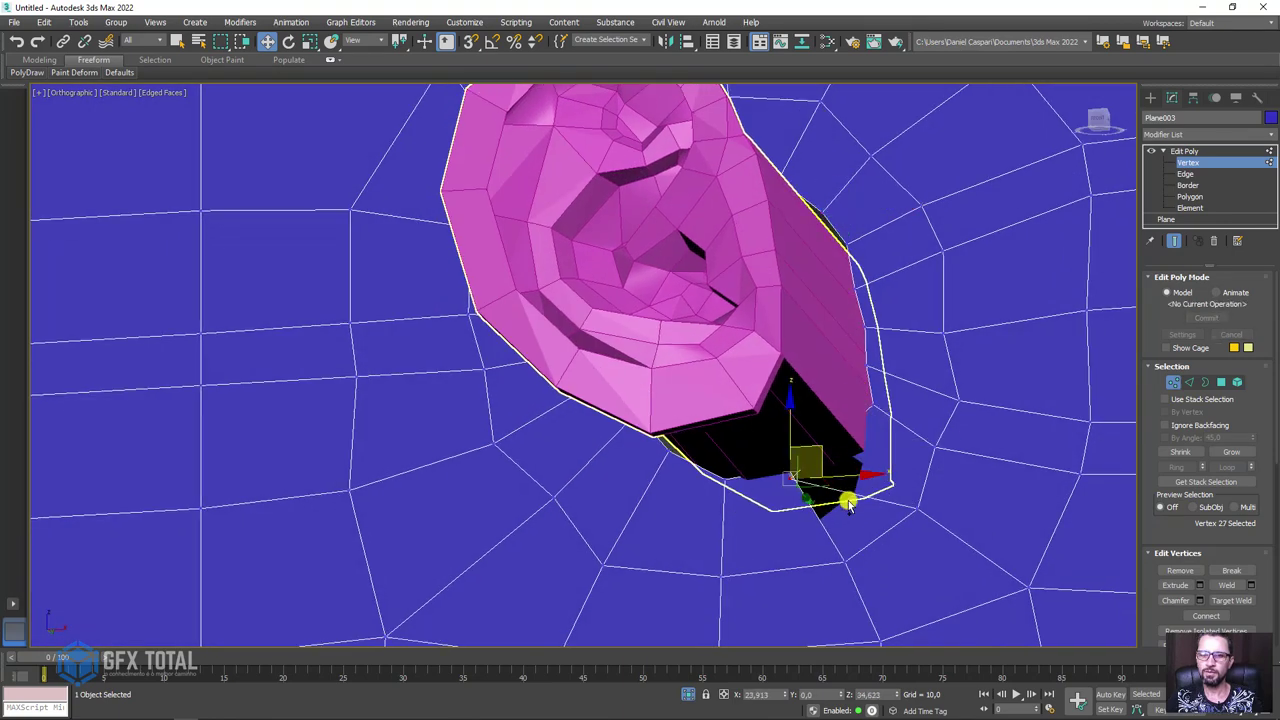
{"action": "key", "text": "F3"}
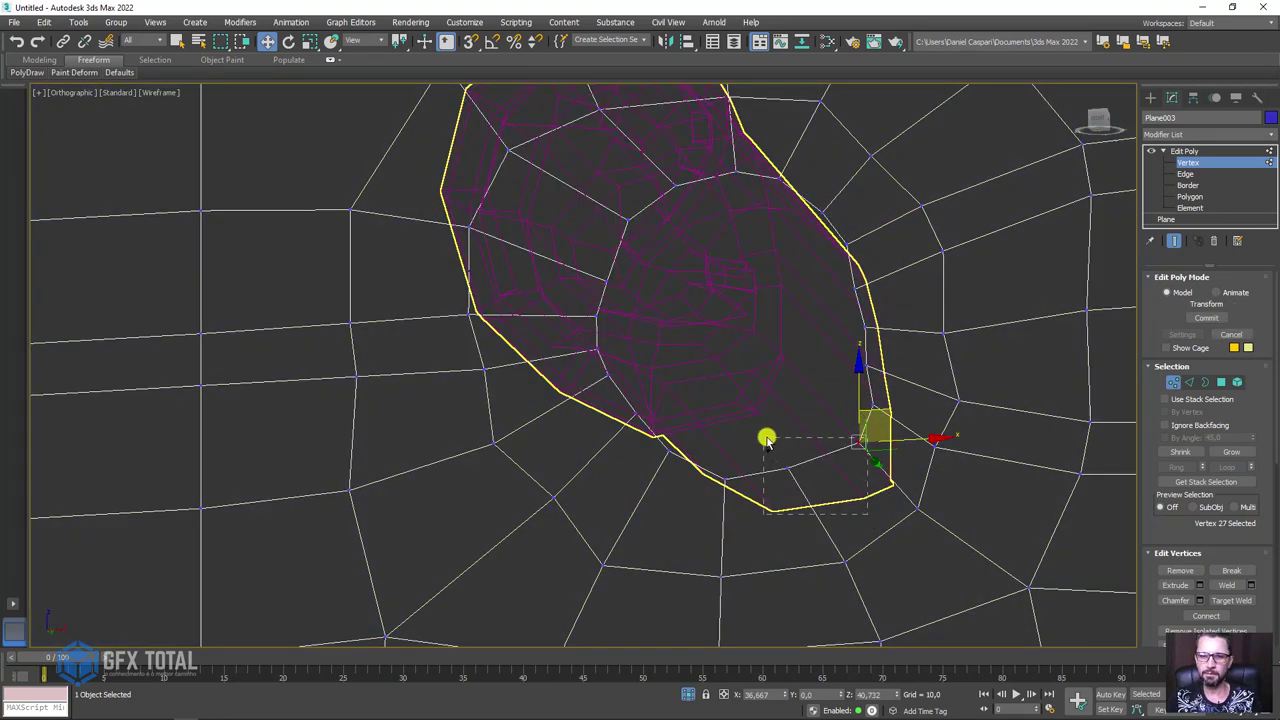
{"action": "left_click_drag", "start_coordinate": [766, 440], "coordinate": [768, 440]}
{"action": "key", "text": "F3"}
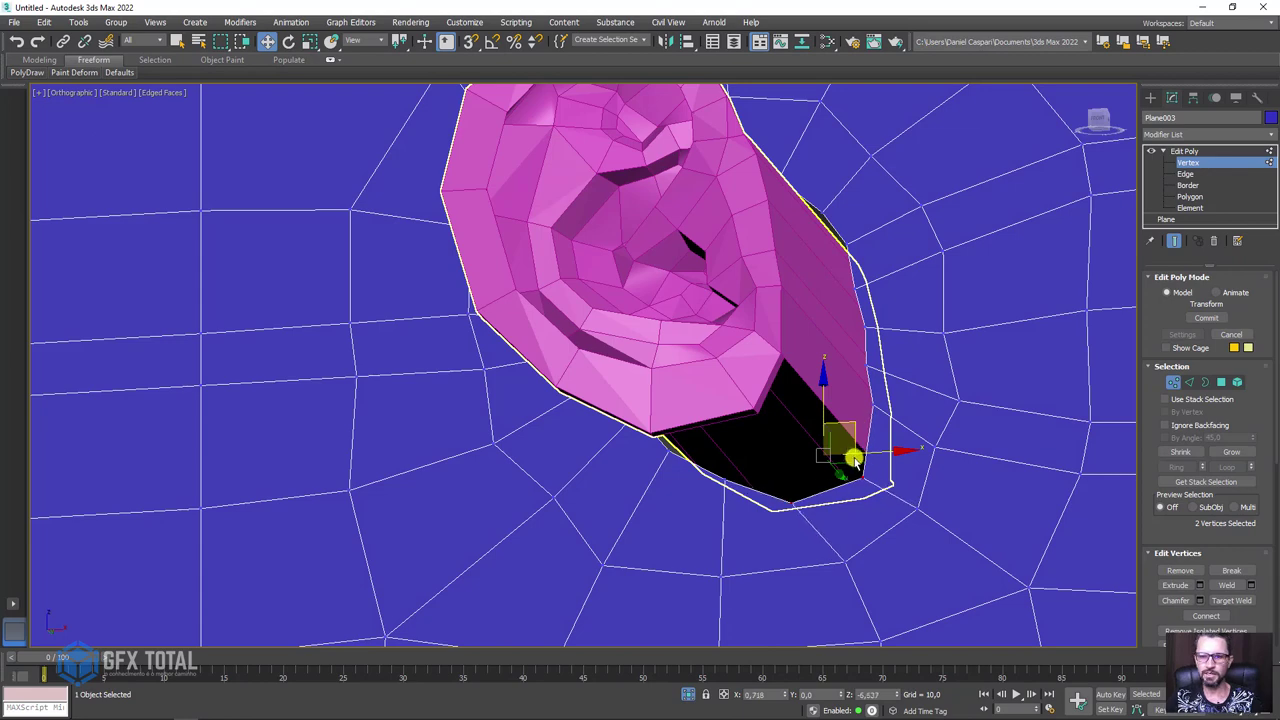
{"action": "mouse_move", "coordinate": [857, 452]}
{"action": "middle_mouse_down", "text": "alt"}
{"action": "mouse_move", "coordinate": [780, 506]}
{"action": "mouse_move", "coordinate": [723, 457]}
{"action": "mouse_move", "coordinate": [754, 451]}
{"action": "mouse_move", "coordinate": [730, 452]}
{"action": "middle_mouse_up", "text": "alt"}
{"action": "left_click", "coordinate": [723, 460]}
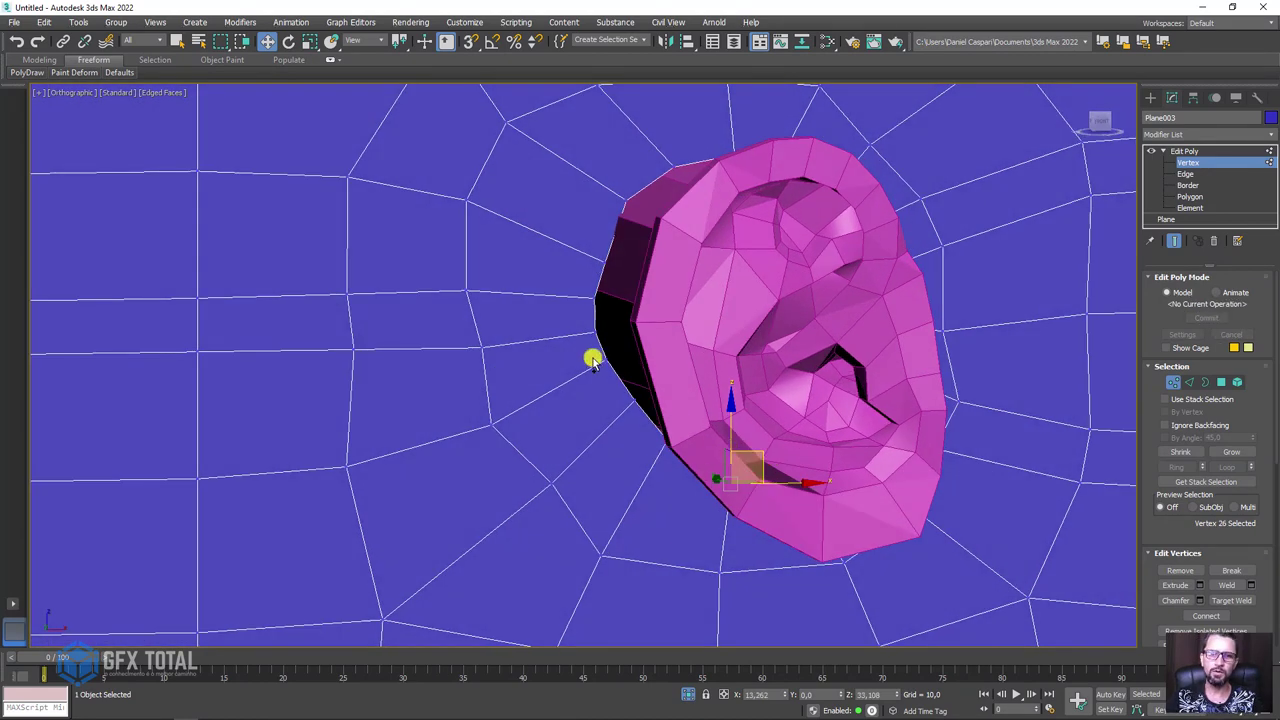
{"action": "left_click_drag", "start_coordinate": [618, 388], "coordinate": [616, 386]}
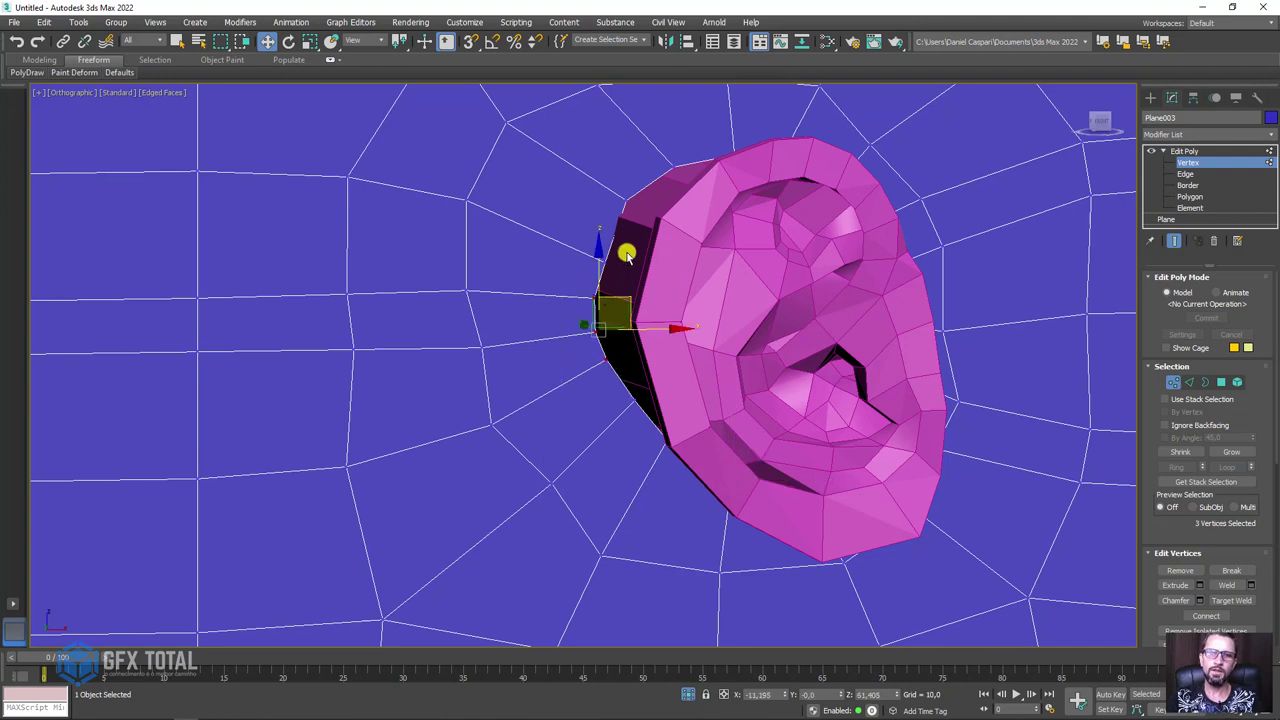
{"action": "left_click_drag", "start_coordinate": [626, 254], "coordinate": [597, 274]}
- Nudge the left-edge vertices right and drag the remaining hole vertices around the ear's tube
{"action": "key", "text": "e"}
{"action": "key", "text": "r"}
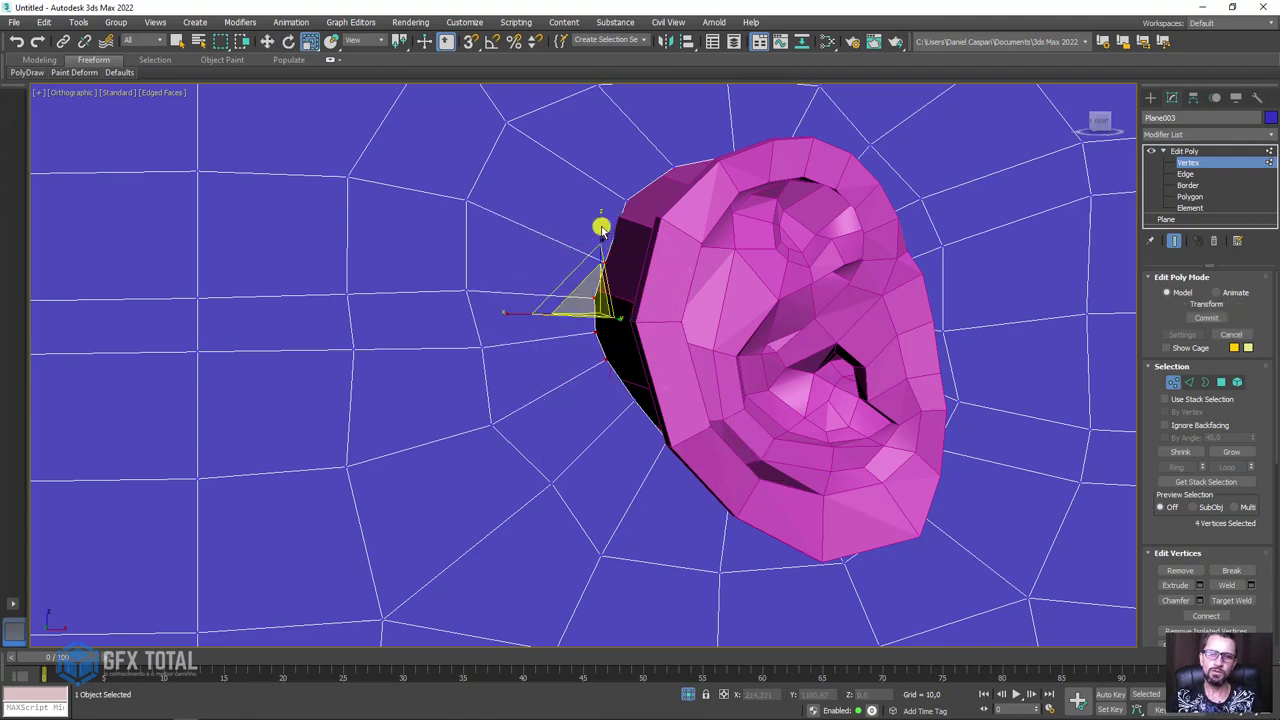
{"action": "key", "text": "w"}
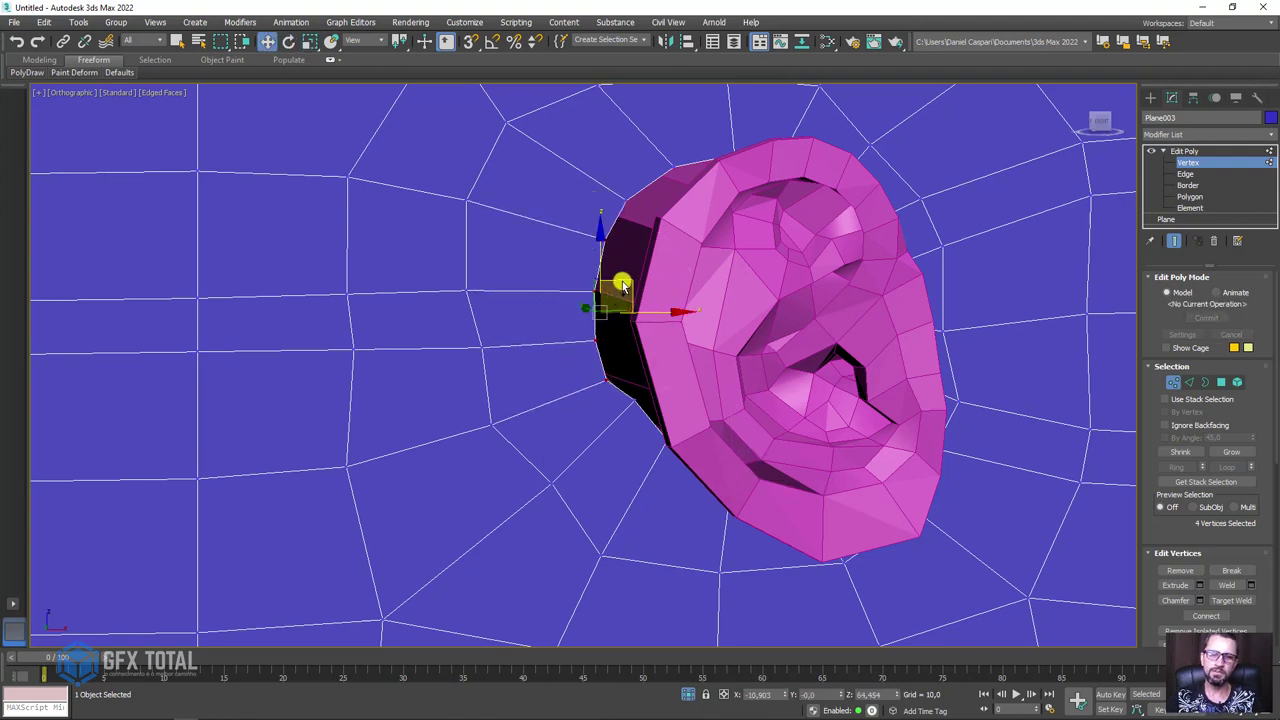
{"action": "left_click_drag", "start_coordinate": [622, 287], "coordinate": [634, 286]}
{"action": "key", "text": "e"}
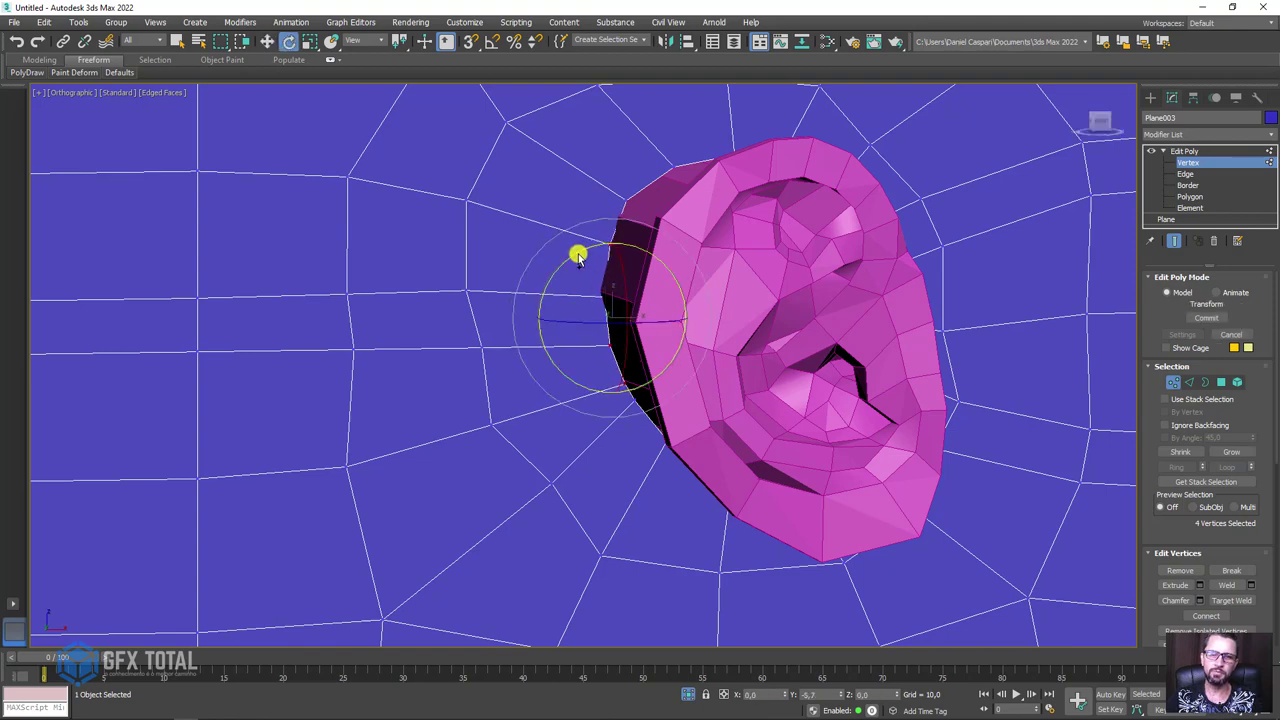
{"action": "left_click", "coordinate": [629, 451]}
{"action": "middle_click_drag", "start_coordinate": [629, 451], "coordinate": [637, 394], "text": "alt"}
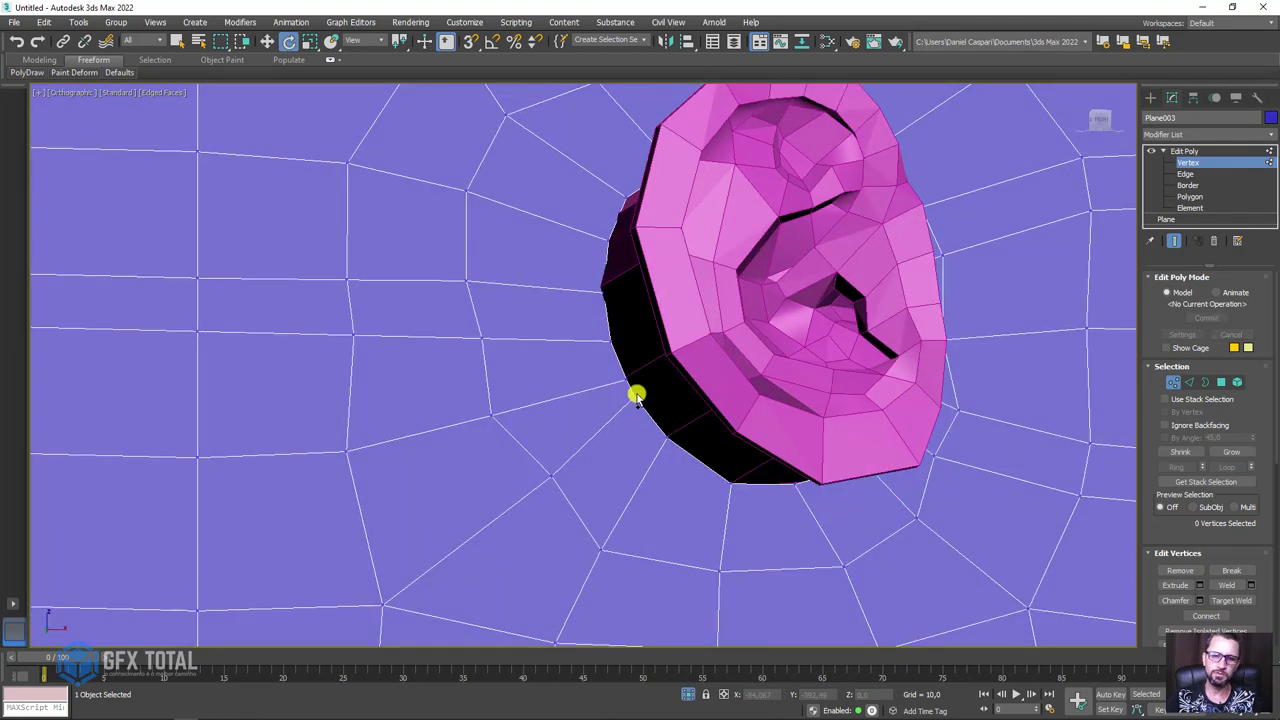
{"action": "left_click", "coordinate": [637, 394]}
{"action": "key", "text": "w"}
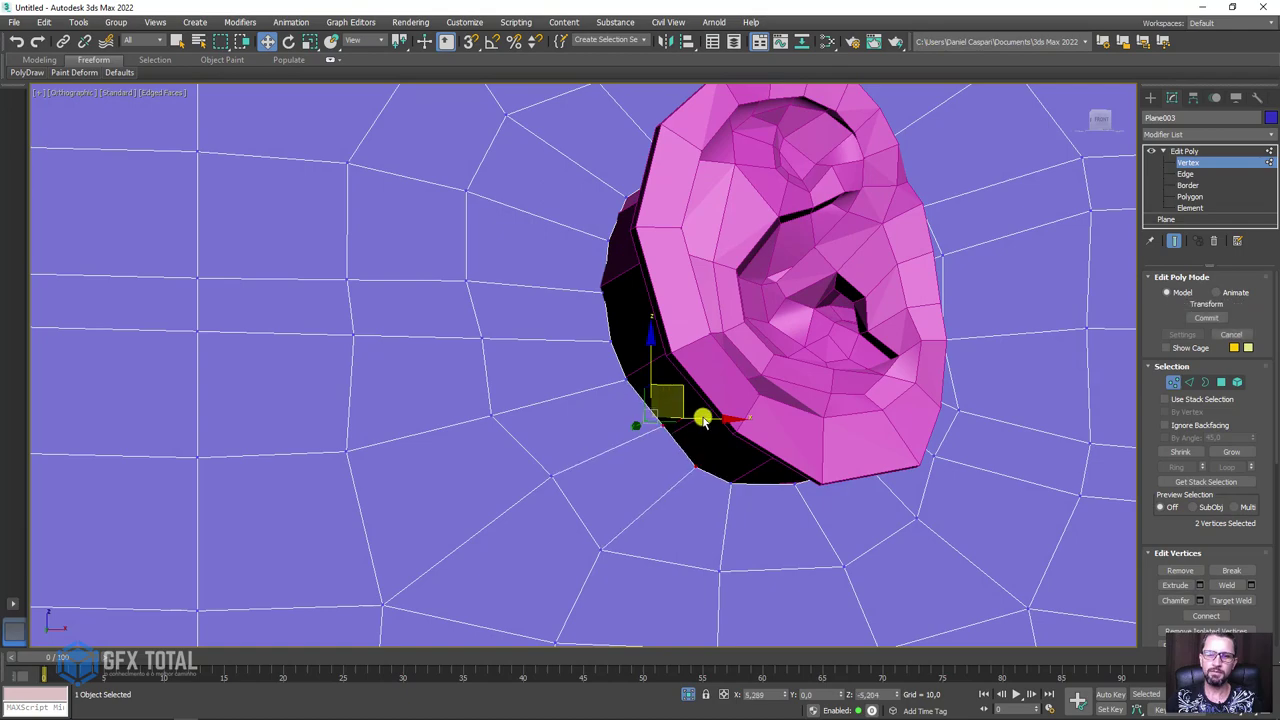
{"action": "left_click", "coordinate": [703, 412]}
{"action": "mouse_move", "coordinate": [703, 406]}
{"action": "middle_mouse_down", "text": "alt"}
{"action": "mouse_move", "coordinate": [847, 444]}
{"action": "mouse_move", "coordinate": [894, 414]}
{"action": "mouse_move", "coordinate": [911, 377]}
{"action": "mouse_move", "coordinate": [866, 426]}
{"action": "mouse_move", "coordinate": [972, 307]}
{"action": "middle_mouse_up", "text": "alt"}
- Select the ear object Plane002 at Border level and attach the blue head plane to it
{"action": "left_click", "coordinate": [1185, 151]}
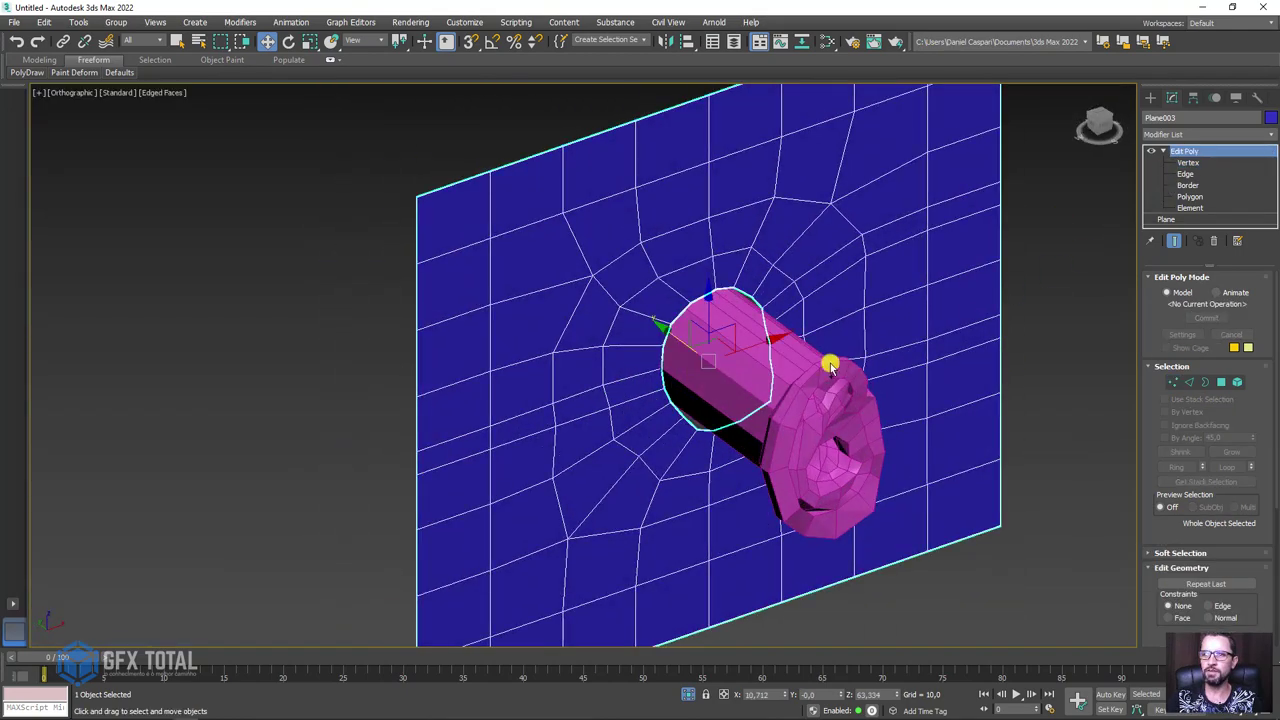
{"action": "left_click", "coordinate": [829, 366]}
{"action": "mouse_move", "coordinate": [911, 371]}
{"action": "middle_mouse_down", "text": "alt"}
{"action": "mouse_move", "coordinate": [929, 431]}
{"action": "mouse_move", "coordinate": [960, 440]}
{"action": "middle_mouse_up", "text": "alt"}
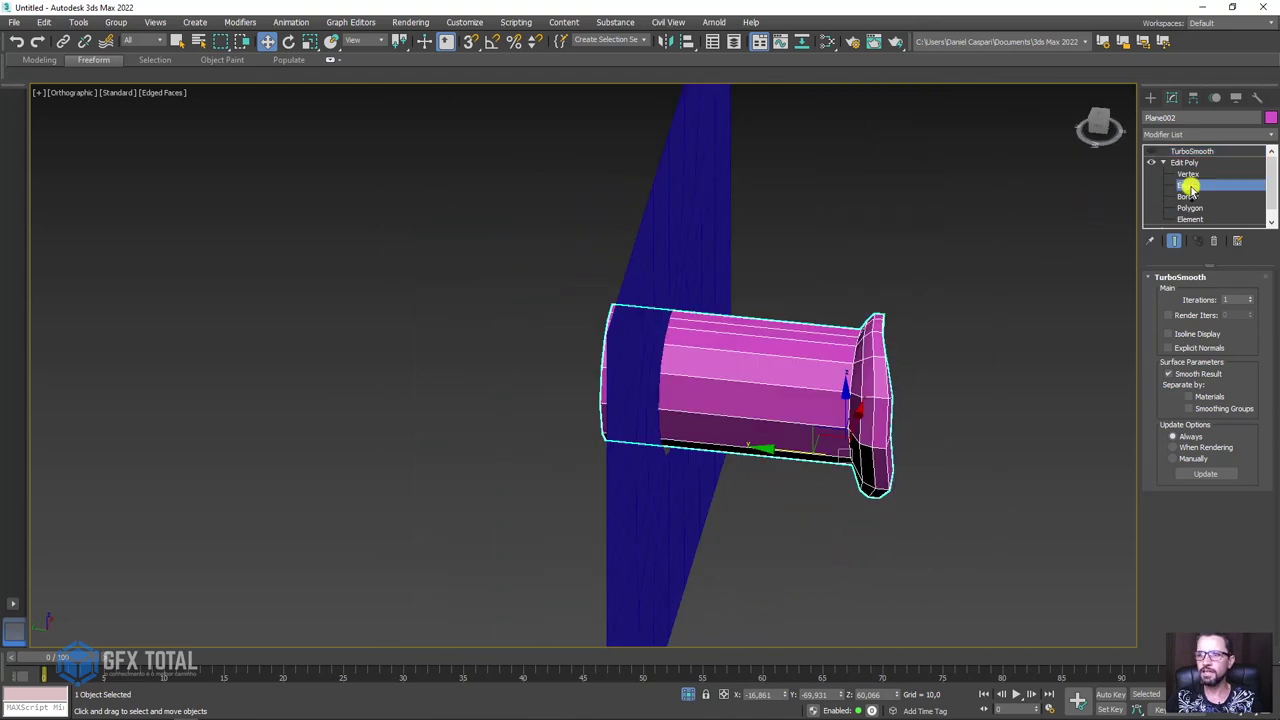
{"action": "left_click", "coordinate": [1187, 196]}
{"action": "left_click", "coordinate": [593, 541]}
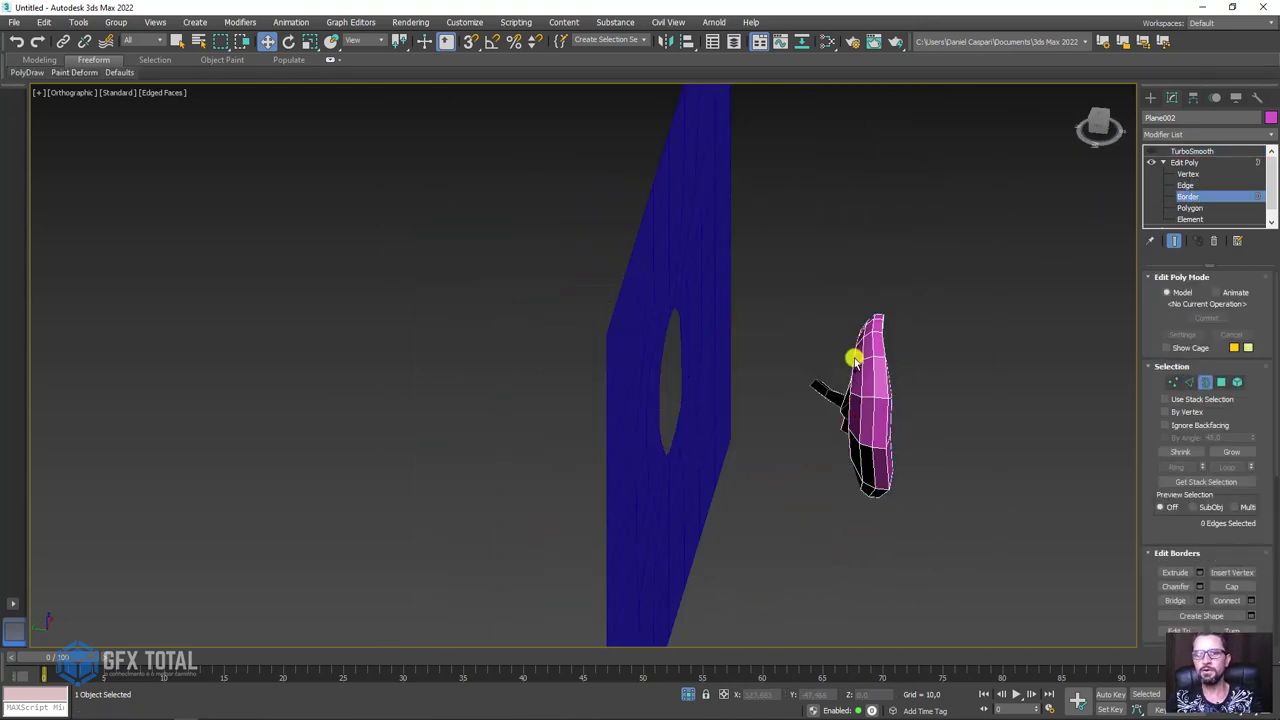
{"action": "scroll", "coordinate": [866, 404], "scroll_direction": "up", "scroll_amount": 2}
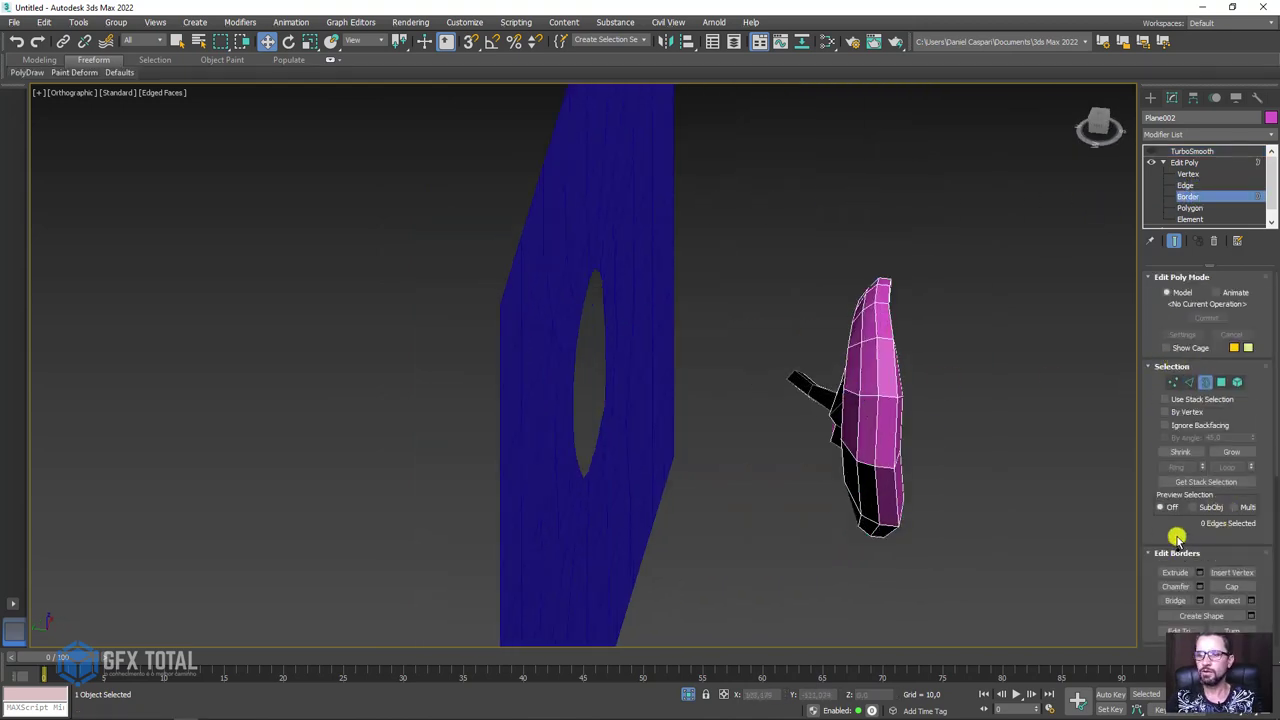
{"action": "left_click_drag", "start_coordinate": [1177, 537], "coordinate": [1183, 352]}
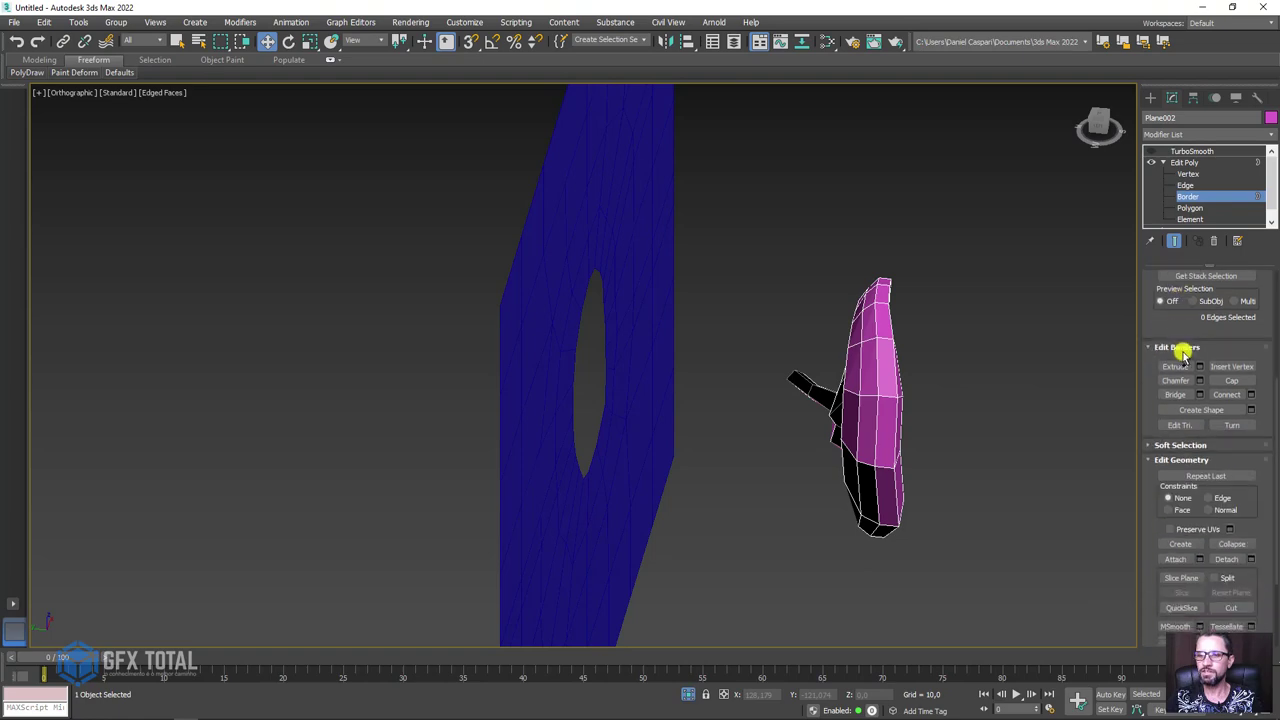
{"action": "left_click", "coordinate": [651, 208]}
- Bridge the ear's open border to the plane's hole, resetting Twist to 0 before confirming
{"action": "middle_click_drag", "start_coordinate": [860, 373], "coordinate": [894, 443], "text": "alt"}
{"action": "left_click", "coordinate": [848, 379], "text": "ctrl"}
{"action": "key", "text": "z"}
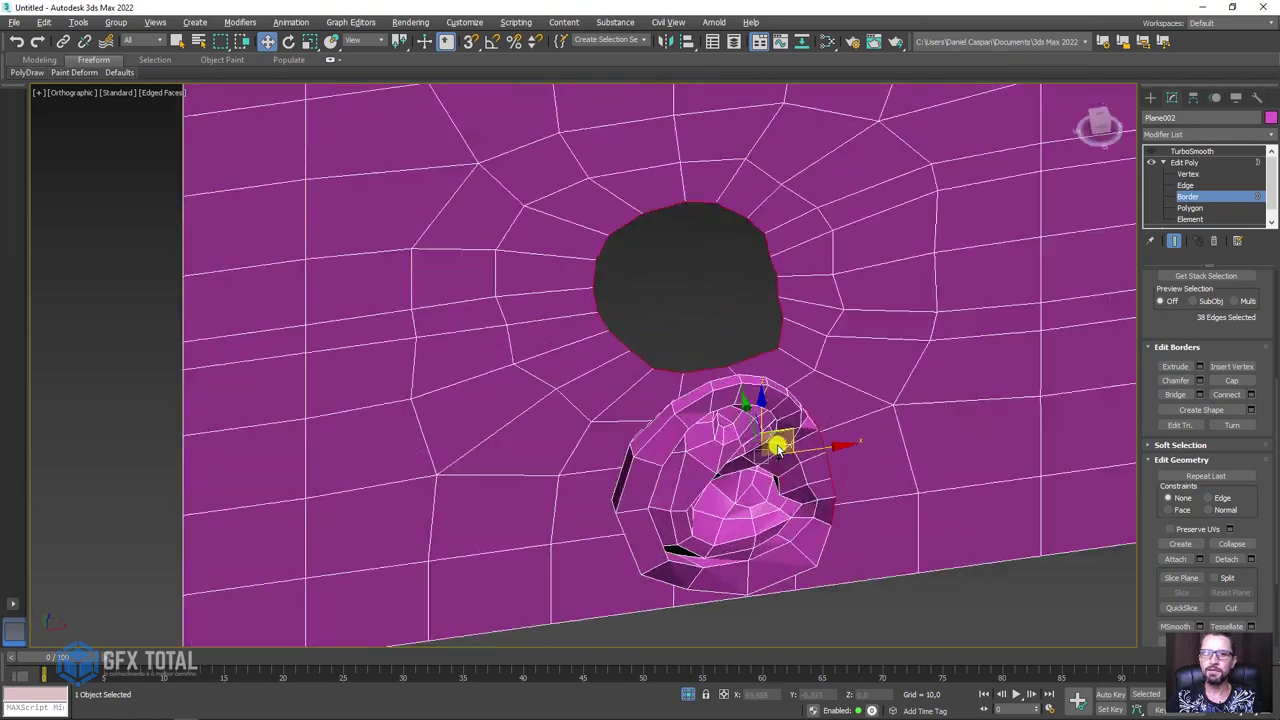
{"action": "middle_click_drag", "start_coordinate": [777, 449], "coordinate": [787, 398], "text": "alt"}
{"action": "scroll", "coordinate": [1245, 480], "scroll_direction": "down", "scroll_amount": 1}
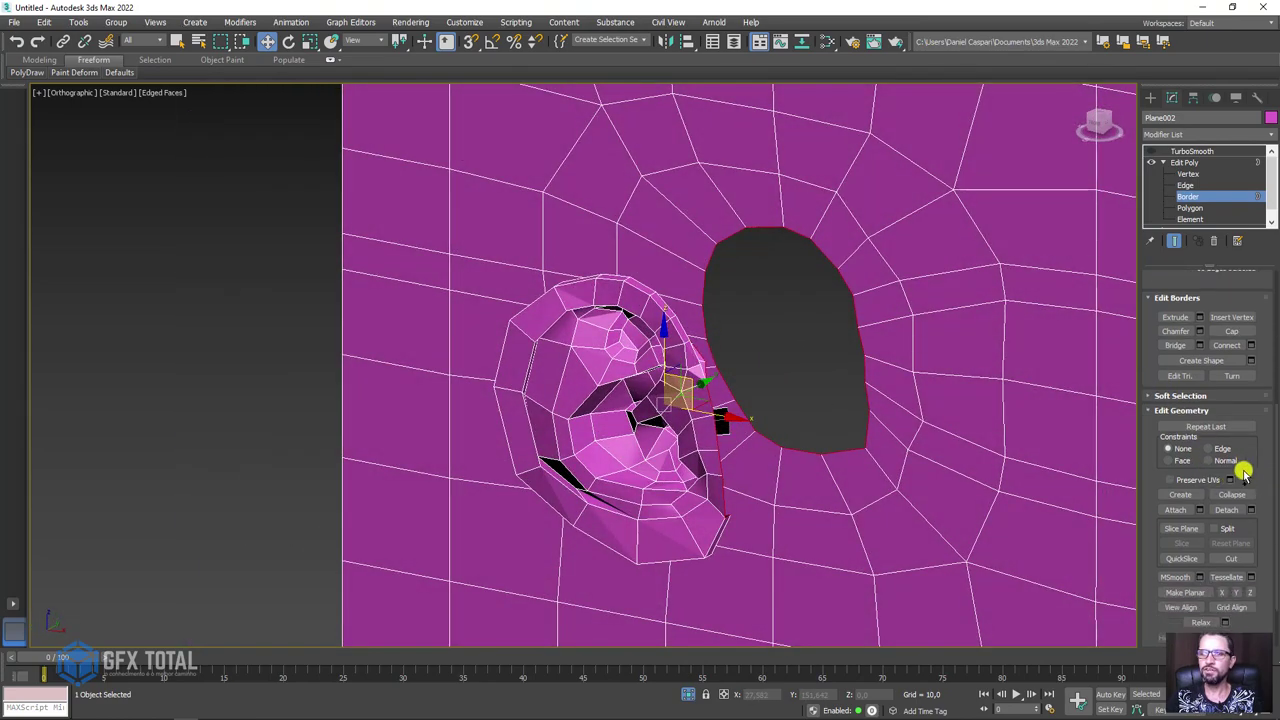
{"action": "left_click", "coordinate": [1199, 369]}
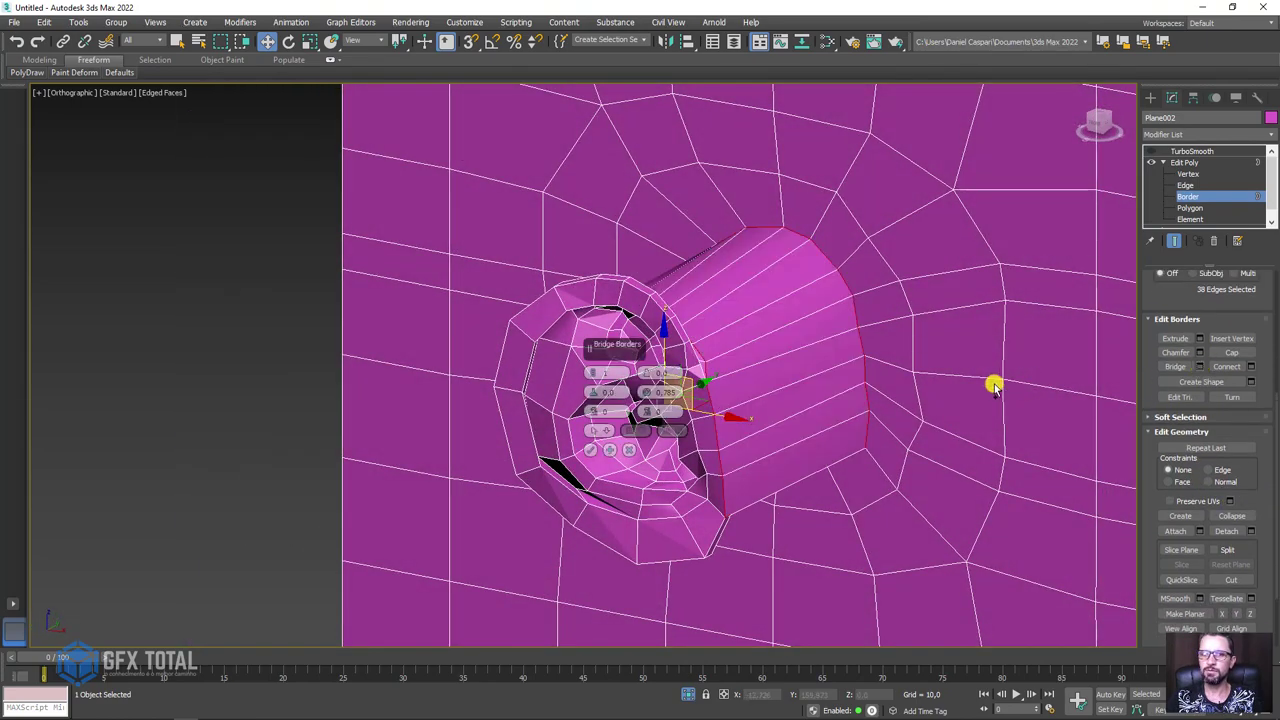
{"action": "mouse_move", "coordinate": [991, 383]}
{"action": "middle_mouse_down", "text": "alt"}
{"action": "mouse_move", "coordinate": [866, 391]}
{"action": "mouse_move", "coordinate": [843, 357]}
{"action": "mouse_move", "coordinate": [627, 403]}
{"action": "middle_mouse_up", "text": "alt"}
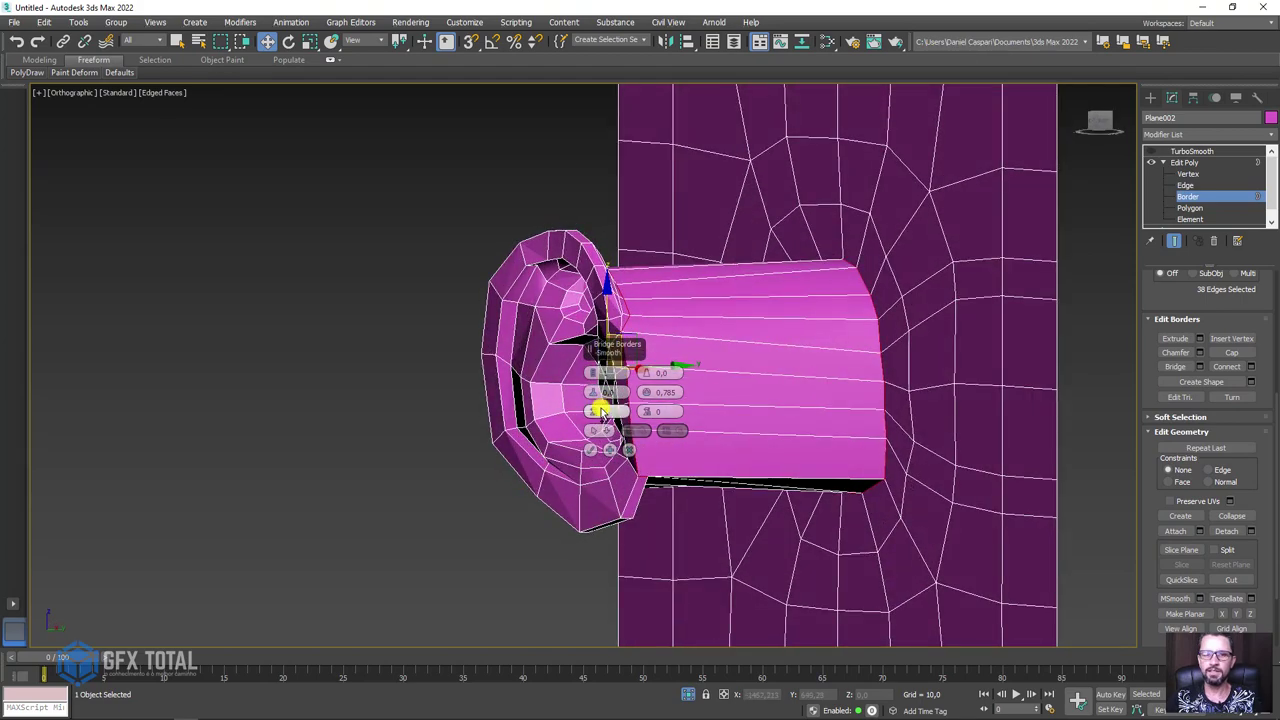
{"action": "left_click_drag", "start_coordinate": [596, 410], "coordinate": [596, 400]}
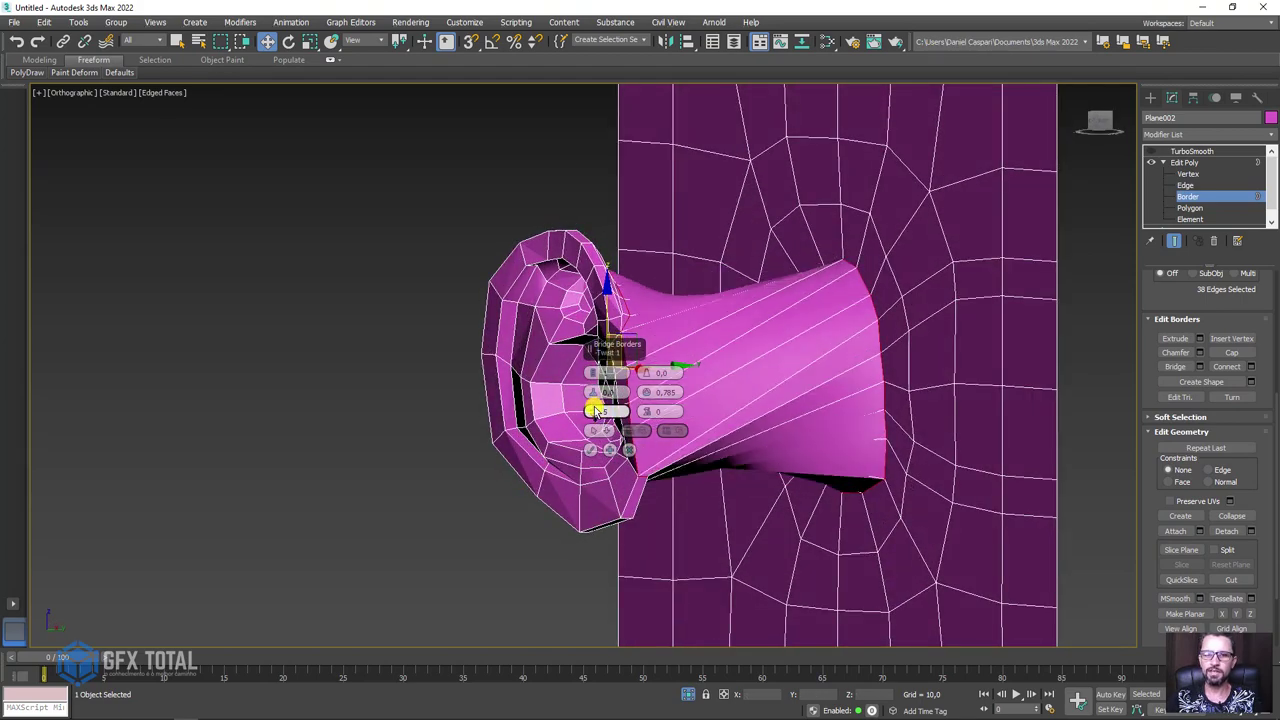
{"action": "right_click", "coordinate": [594, 412]}
{"action": "mouse_move", "coordinate": [714, 403]}
{"action": "middle_mouse_down", "text": "alt"}
{"action": "mouse_move", "coordinate": [854, 449]}
{"action": "mouse_move", "coordinate": [620, 425]}
{"action": "mouse_move", "coordinate": [737, 449]}
{"action": "mouse_move", "coordinate": [971, 286]}
{"action": "middle_mouse_up", "text": "alt"}
{"action": "left_click", "coordinate": [592, 452]}
{"action": "left_click", "coordinate": [1190, 174]}
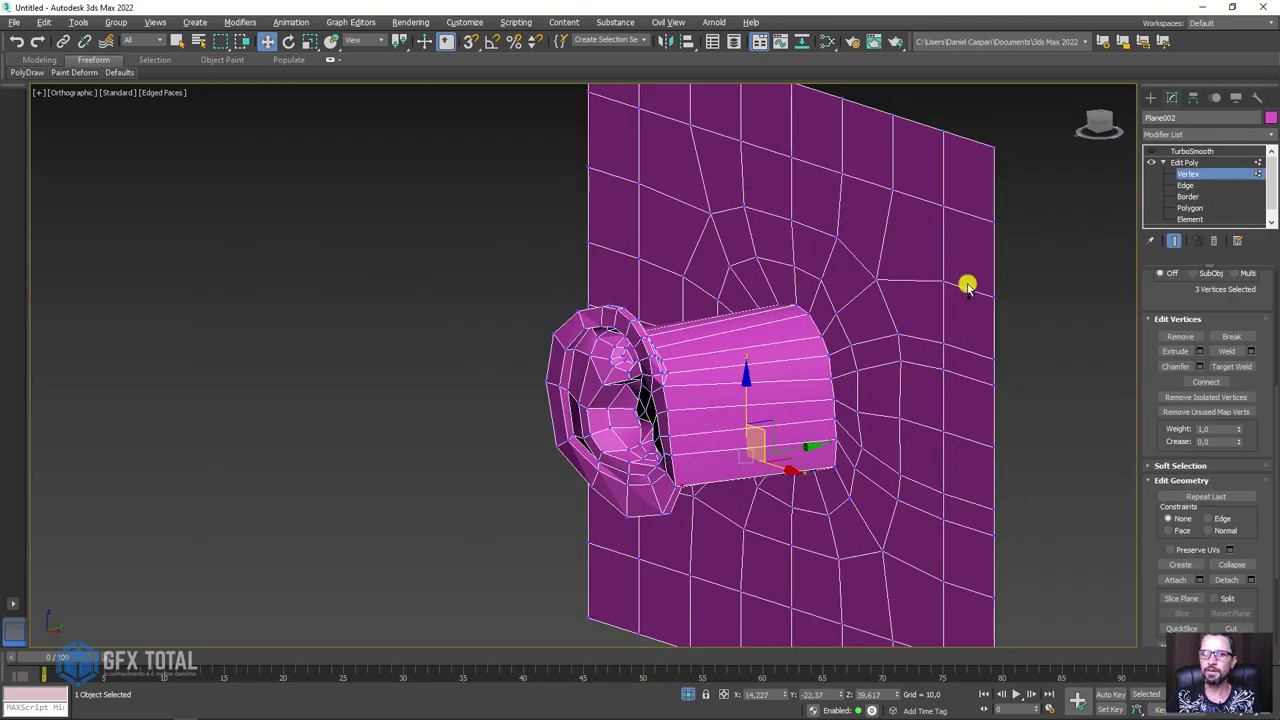
{"action": "scroll", "coordinate": [851, 337], "scroll_direction": "up", "scroll_amount": 3}
- Insert a Swift Loop near the tube's end at the plane, then select that loop and remove it
{"action": "middle_click_drag", "start_coordinate": [851, 337], "coordinate": [786, 386], "text": "alt"}
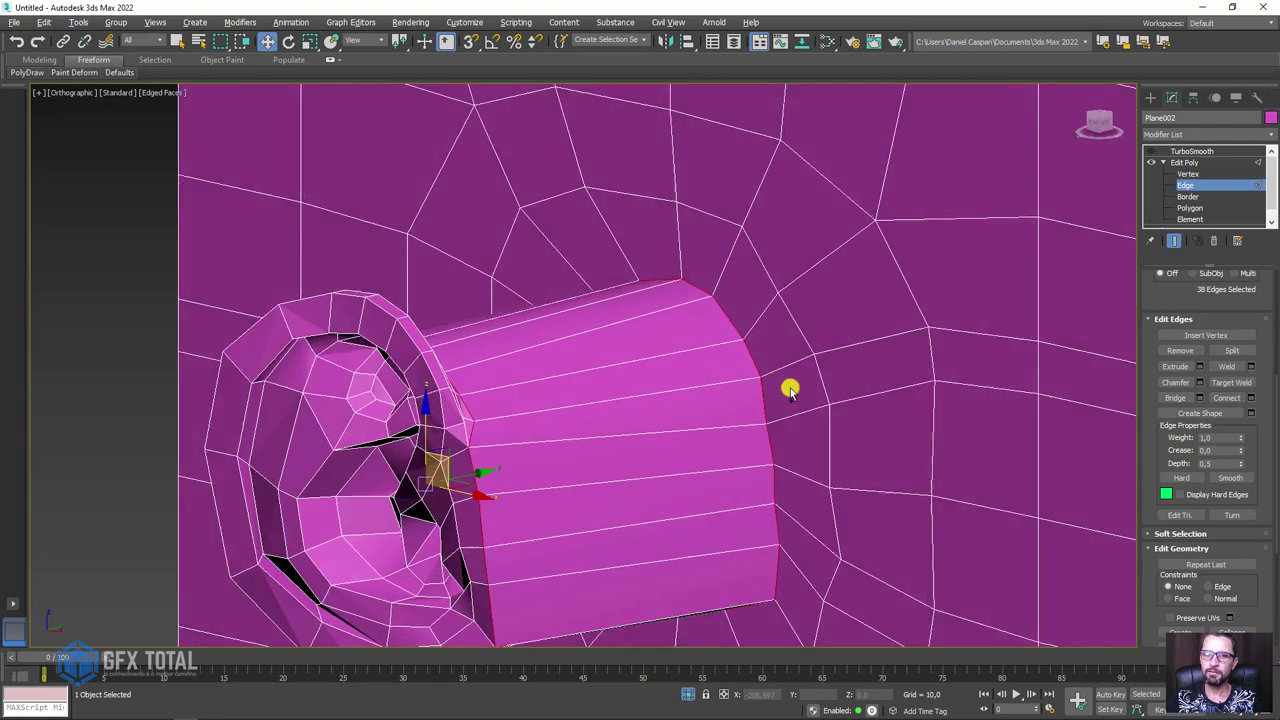
{"action": "scroll", "coordinate": [262, 137], "scroll_direction": "up", "scroll_amount": 2}
{"action": "left_click", "coordinate": [85, 74]}
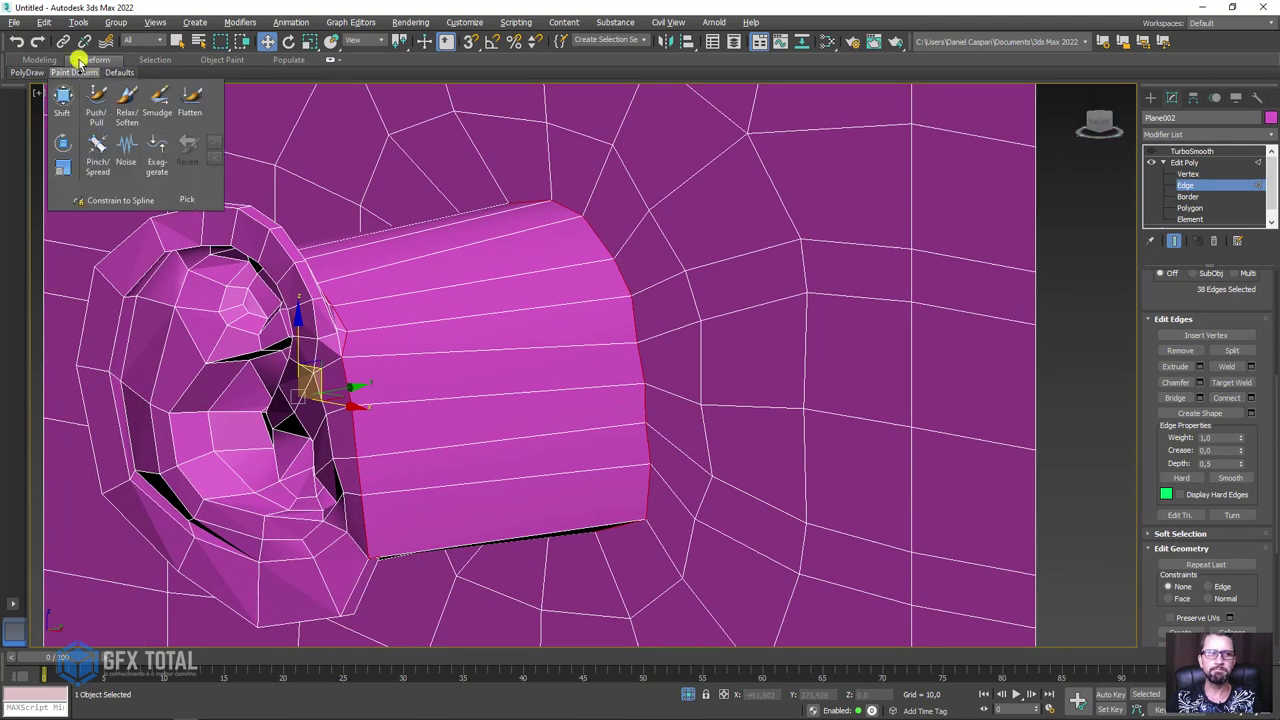
{"action": "left_click", "coordinate": [40, 60]}
{"action": "mouse_move", "coordinate": [157, 73]}
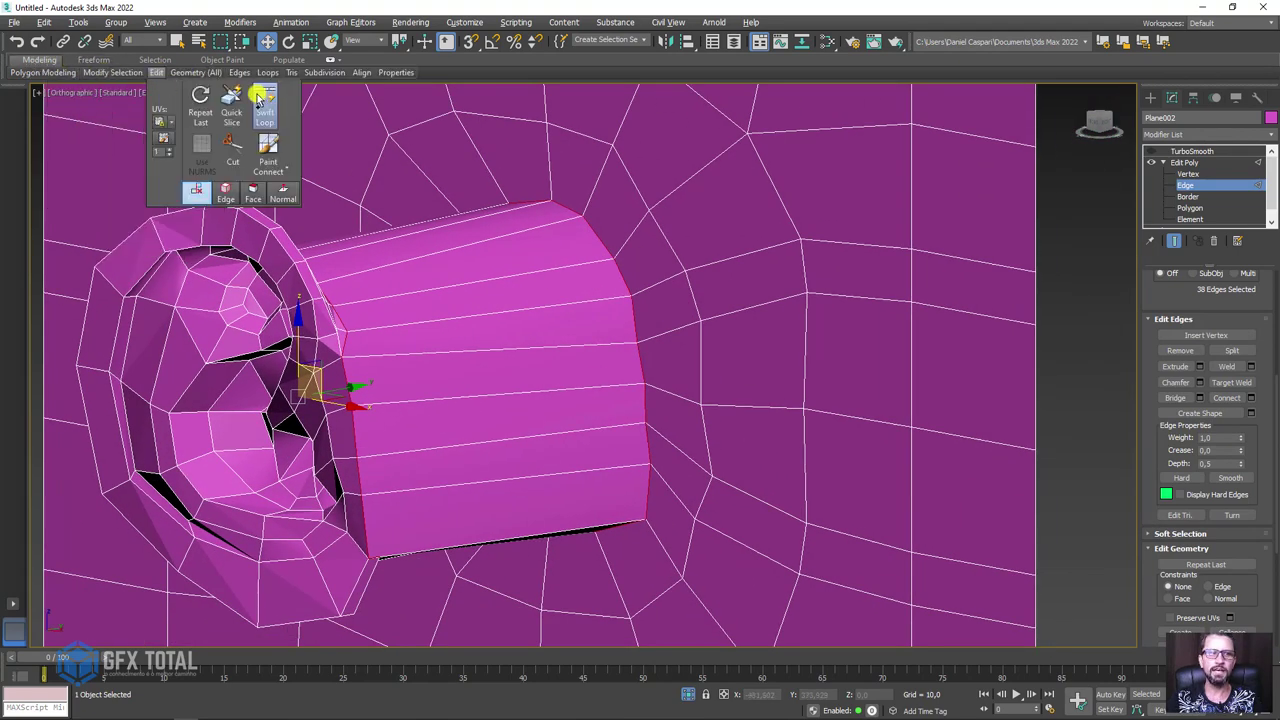
{"action": "left_click", "coordinate": [262, 102]}
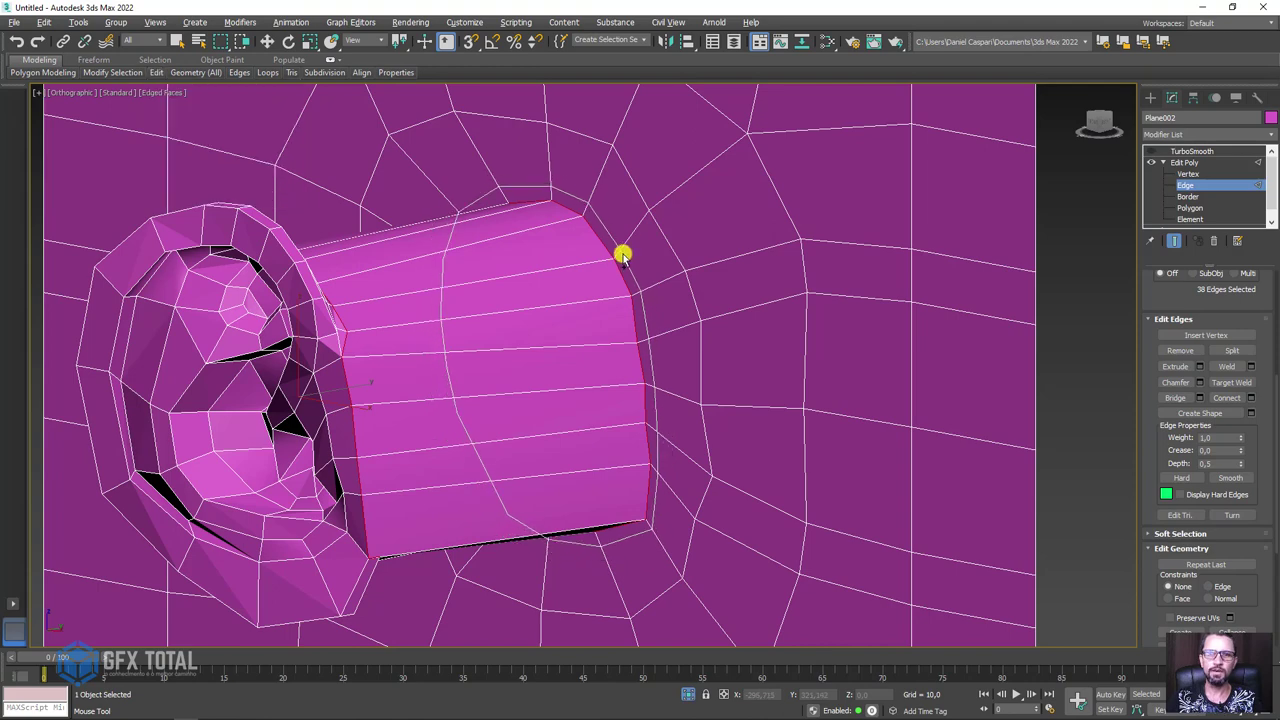
{"action": "left_click", "coordinate": [612, 251]}
{"action": "right_click", "coordinate": [603, 248]}
{"action": "double_click", "coordinate": [600, 248]}
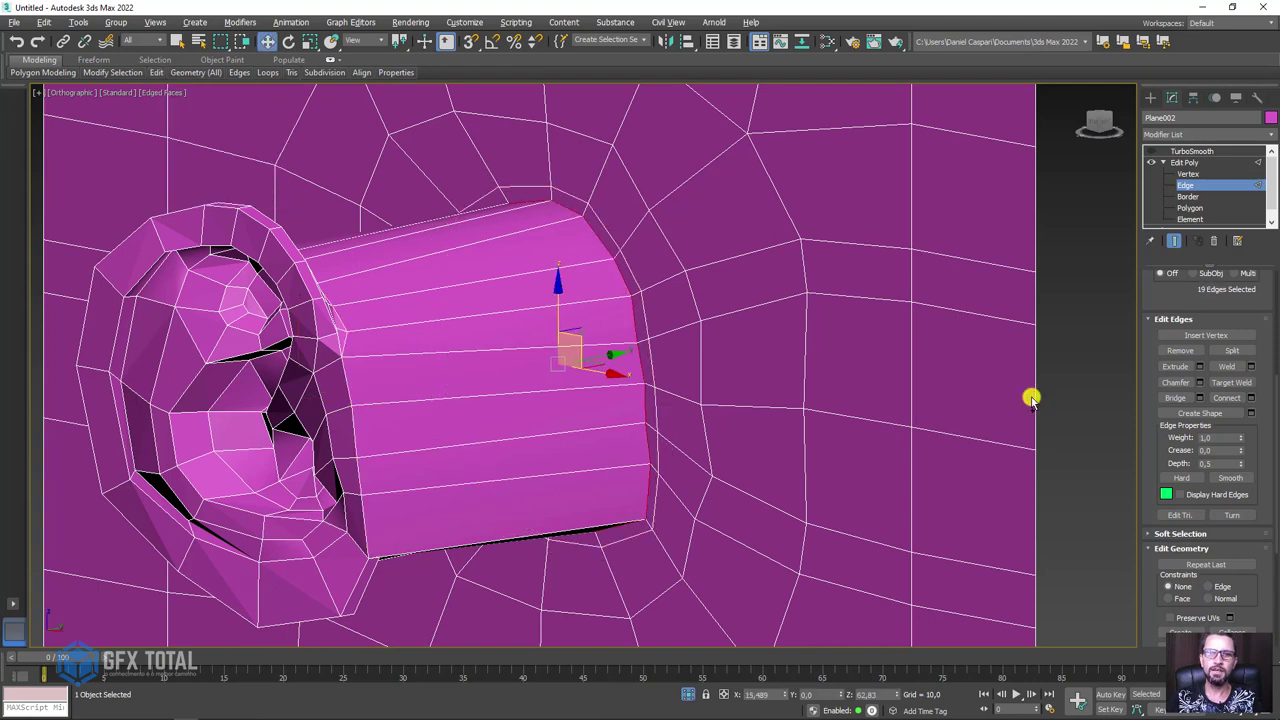
{"action": "left_click", "coordinate": [1180, 351]}
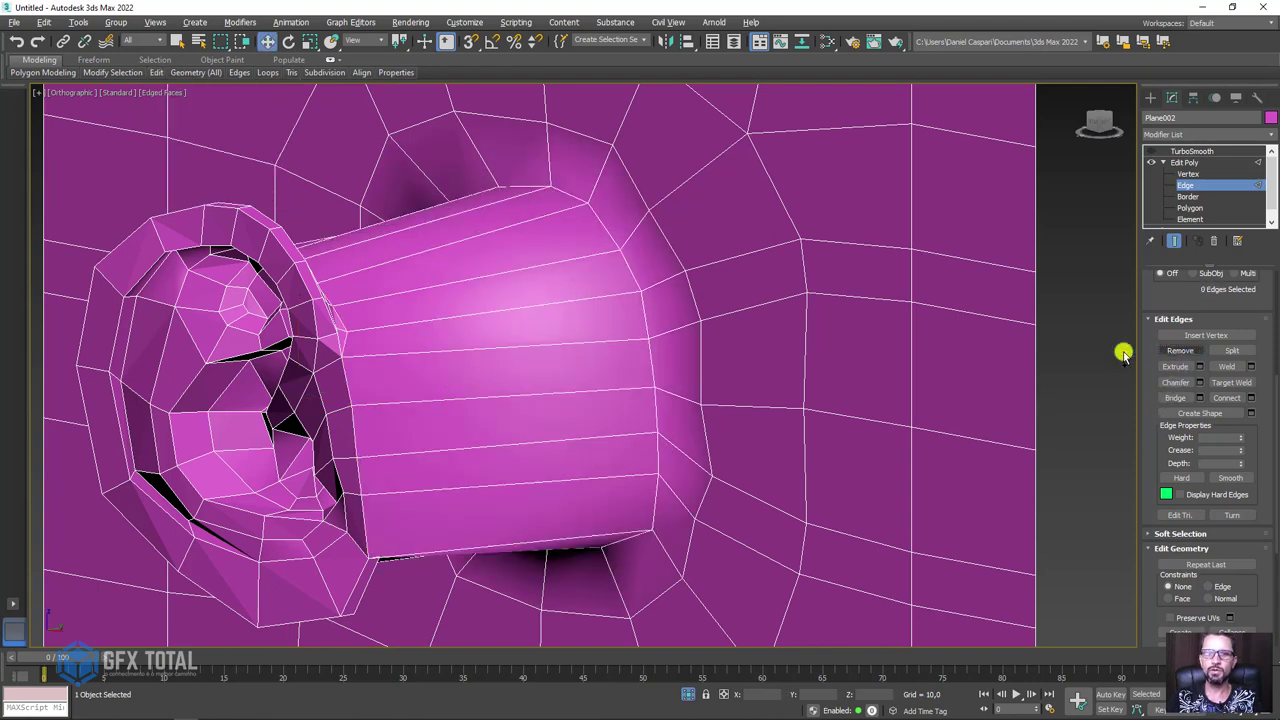
- Move the ear's selected vertices along Y so the ear sits flush against the head plane
{"action": "key", "text": "z"}
{"action": "middle_click_drag", "start_coordinate": [950, 280], "coordinate": [800, 273], "text": "alt"}
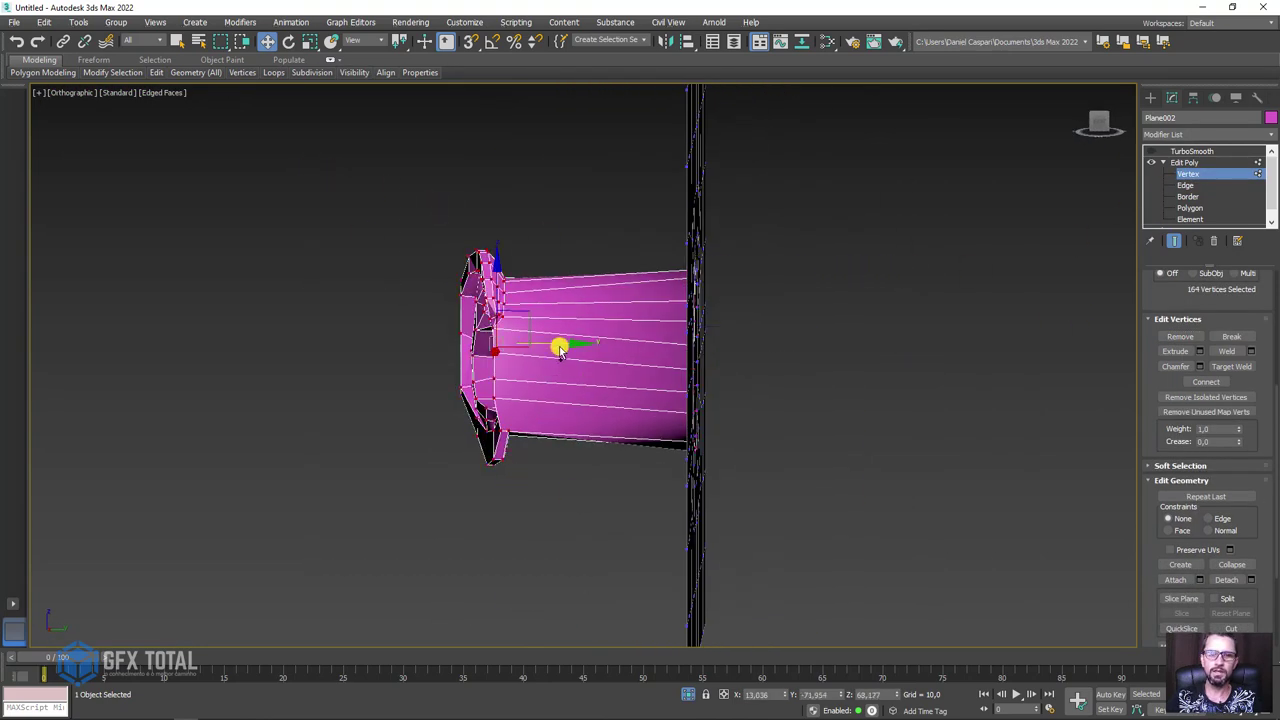
{"action": "left_click_drag", "start_coordinate": [560, 347], "coordinate": [748, 360]}
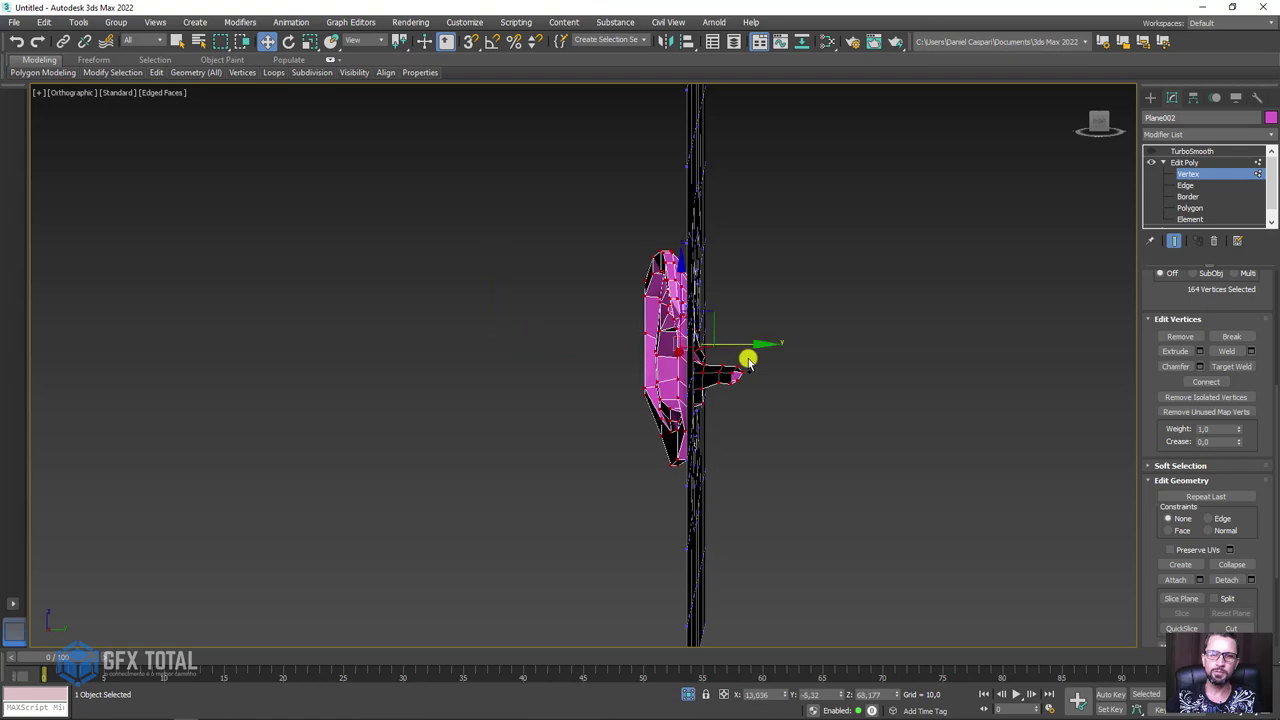
{"action": "mouse_move", "coordinate": [748, 360]}
{"action": "middle_mouse_down", "text": "alt"}
{"action": "mouse_move", "coordinate": [703, 357]}
{"action": "mouse_move", "coordinate": [731, 326]}
{"action": "mouse_move", "coordinate": [720, 343]}
{"action": "mouse_move", "coordinate": [757, 400]}
{"action": "mouse_move", "coordinate": [800, 385]}
{"action": "middle_mouse_up", "text": "alt"}
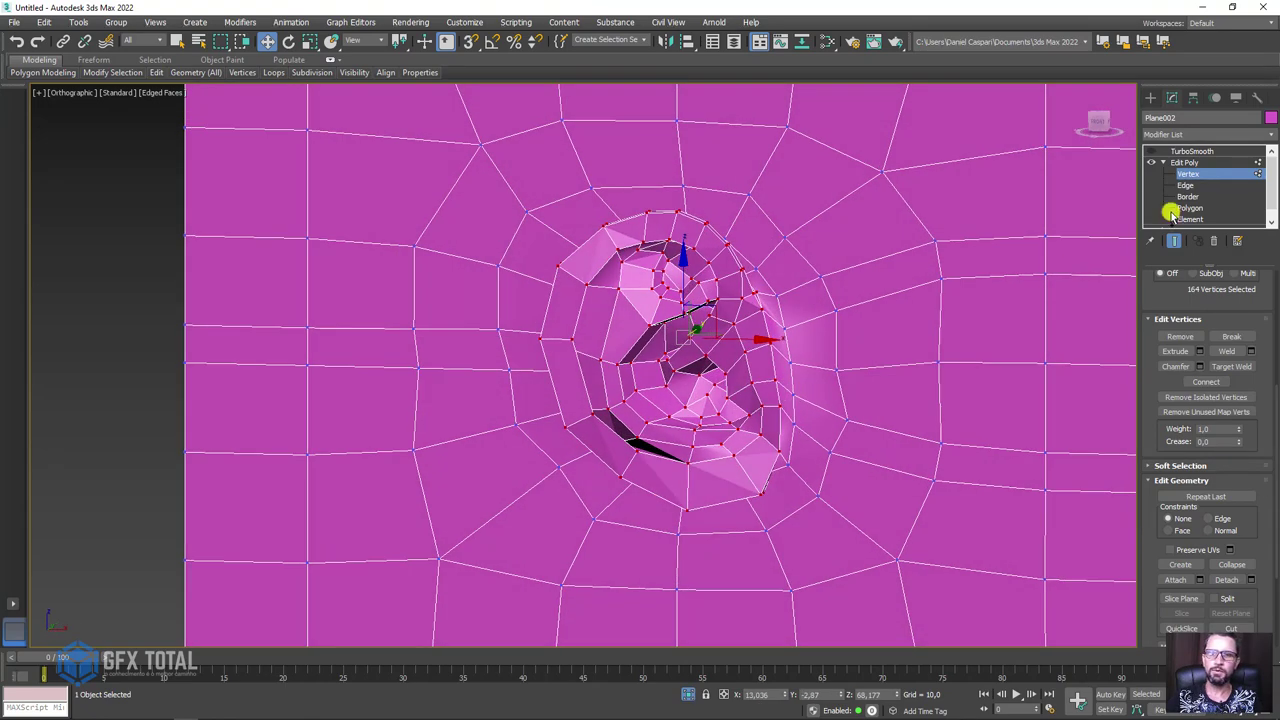
- Leave Vertex level, re-enable TurboSmooth, and frame the ear in the Left view
{"action": "left_click", "coordinate": [1200, 163]}
{"action": "left_click", "coordinate": [1183, 152]}
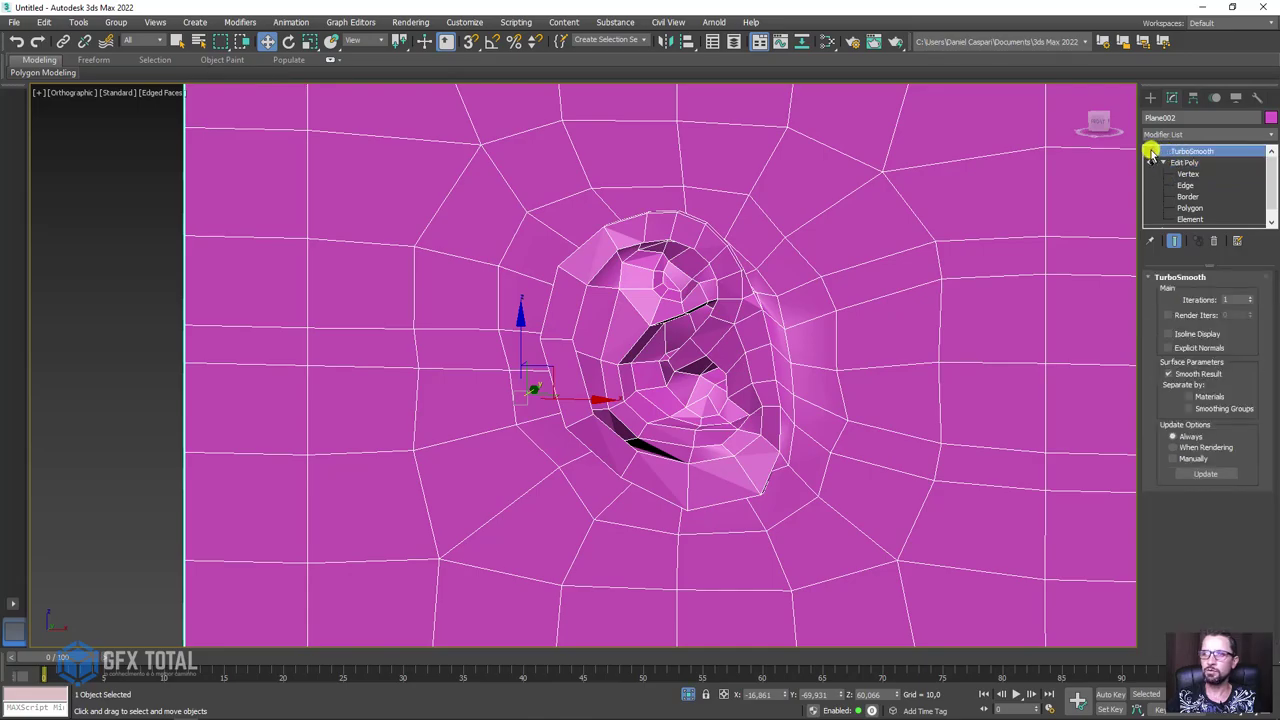
{"action": "left_click", "coordinate": [1151, 151]}
{"action": "mouse_move", "coordinate": [794, 314]}
{"action": "middle_mouse_down", "text": "alt"}
{"action": "mouse_move", "coordinate": [803, 345]}
{"action": "mouse_move", "coordinate": [889, 357]}
{"action": "mouse_move", "coordinate": [889, 383]}
{"action": "mouse_move", "coordinate": [786, 363]}
{"action": "mouse_move", "coordinate": [711, 380]}
{"action": "mouse_move", "coordinate": [724, 381]}
{"action": "middle_mouse_up", "text": "alt"}
{"action": "key", "text": "l"}
{"action": "key", "text": "F3"}
- Glance at the ear reference photo, then return to Edit Poly with the Paint Deform brushes showing
{"action": "key", "text": "z"}
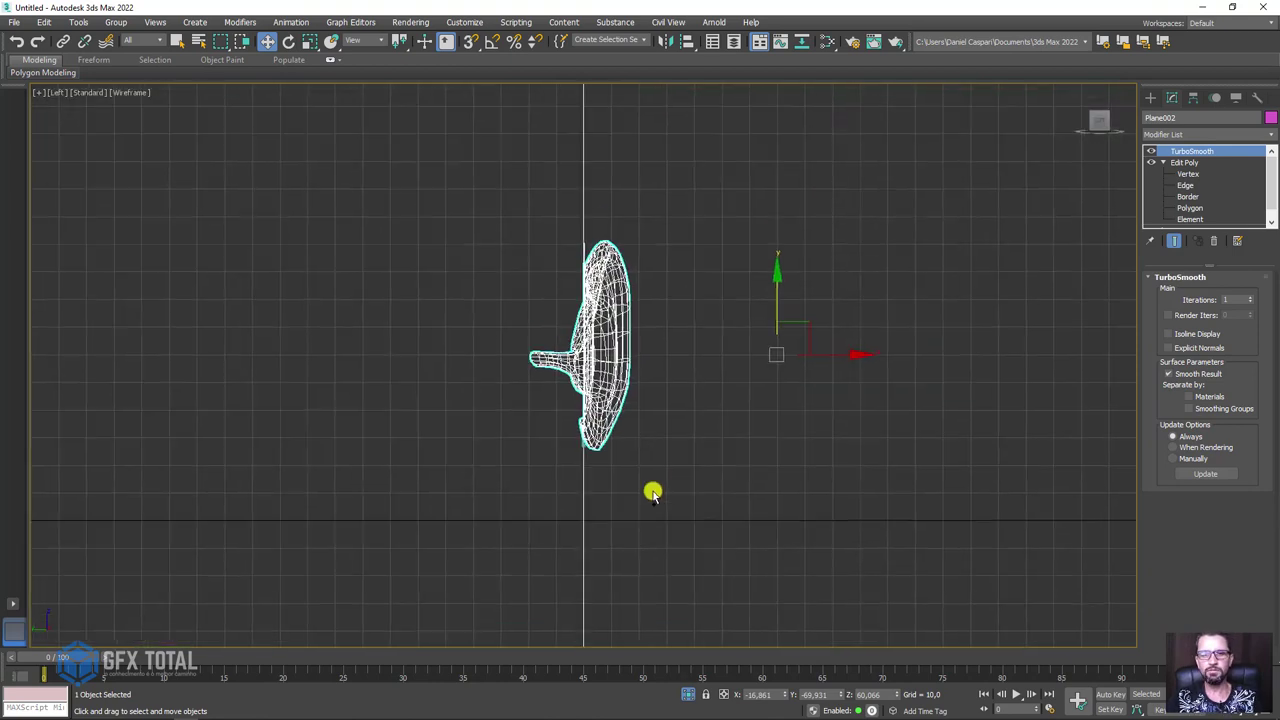
{"action": "key", "text": "F3"}
{"action": "scroll", "coordinate": [607, 415], "scroll_direction": "up", "scroll_amount": 2}
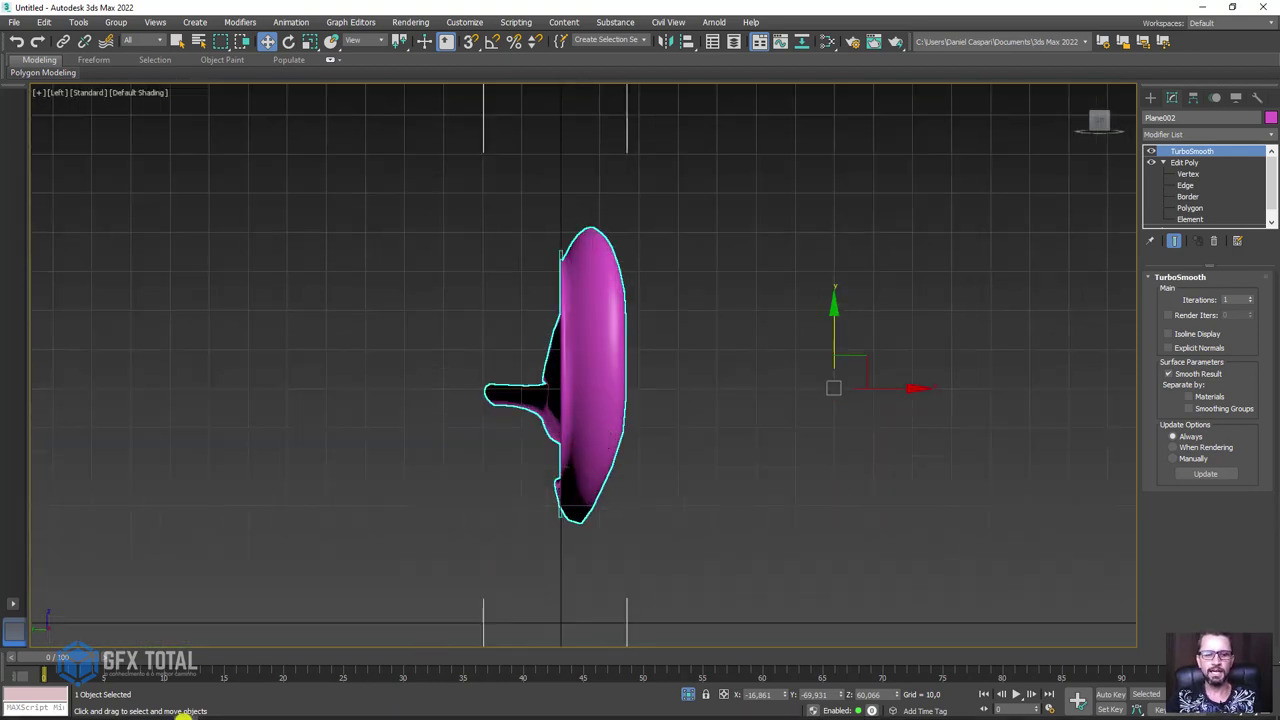
{"action": "left_click", "coordinate": [207, 711]}
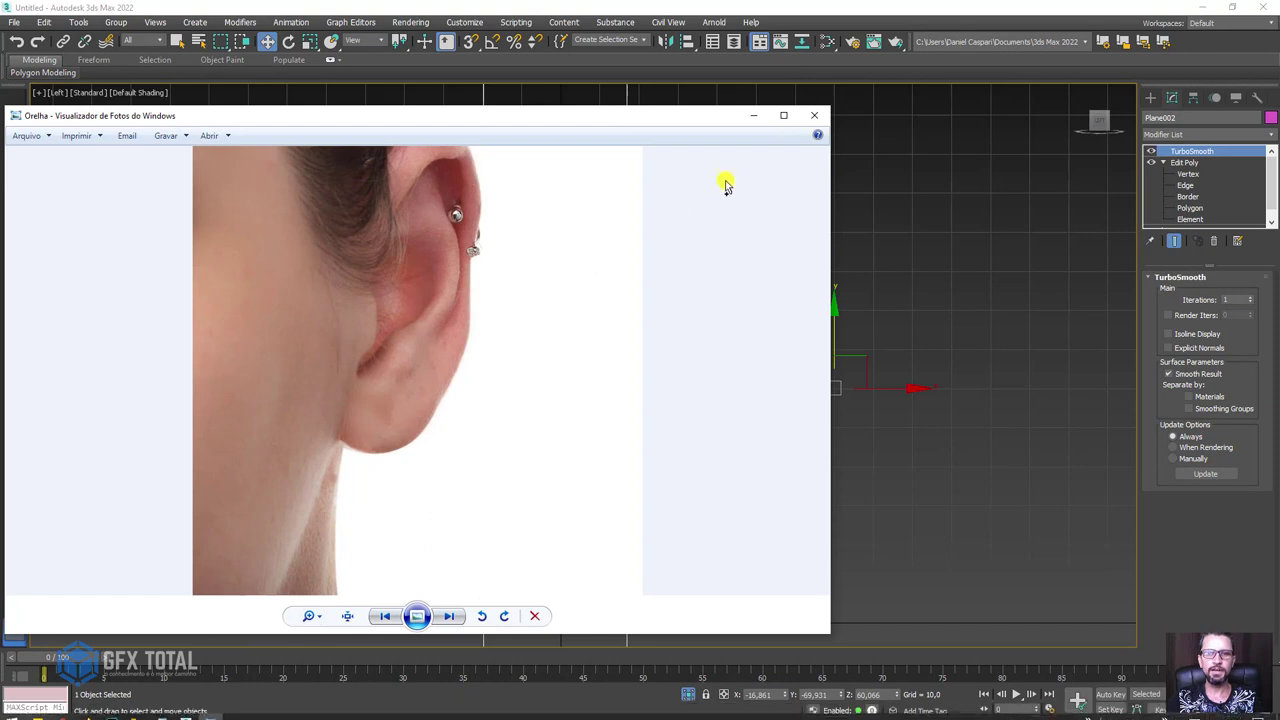
{"action": "left_click", "coordinate": [752, 119]}
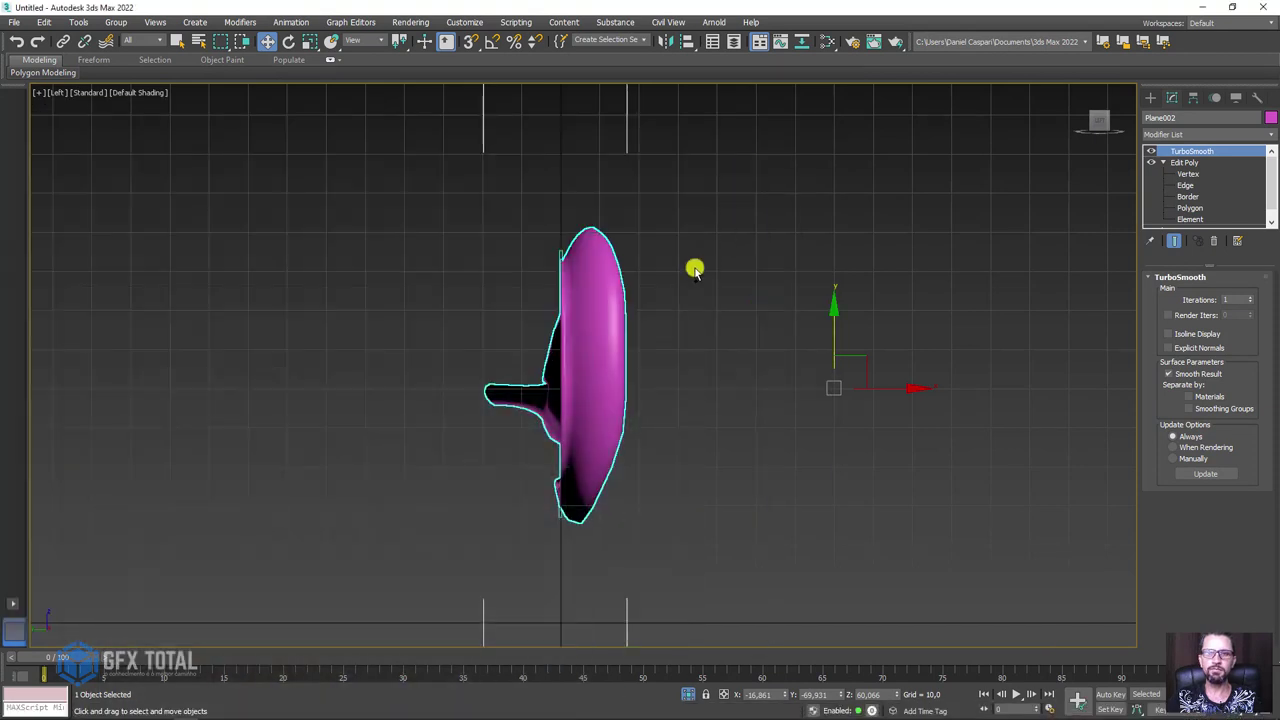
{"action": "left_click", "coordinate": [1181, 162]}
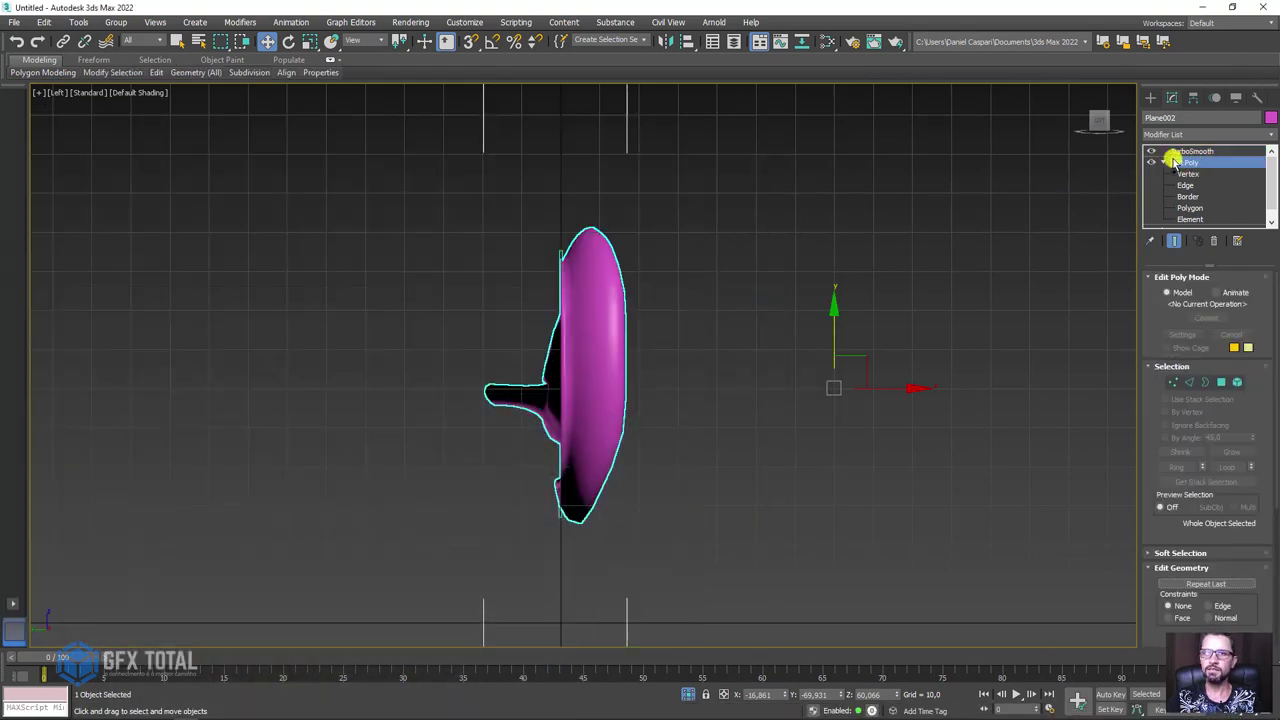
{"action": "mouse_move", "coordinate": [114, 73]}
{"action": "left_click", "coordinate": [92, 60]}
{"action": "mouse_move", "coordinate": [75, 73]}
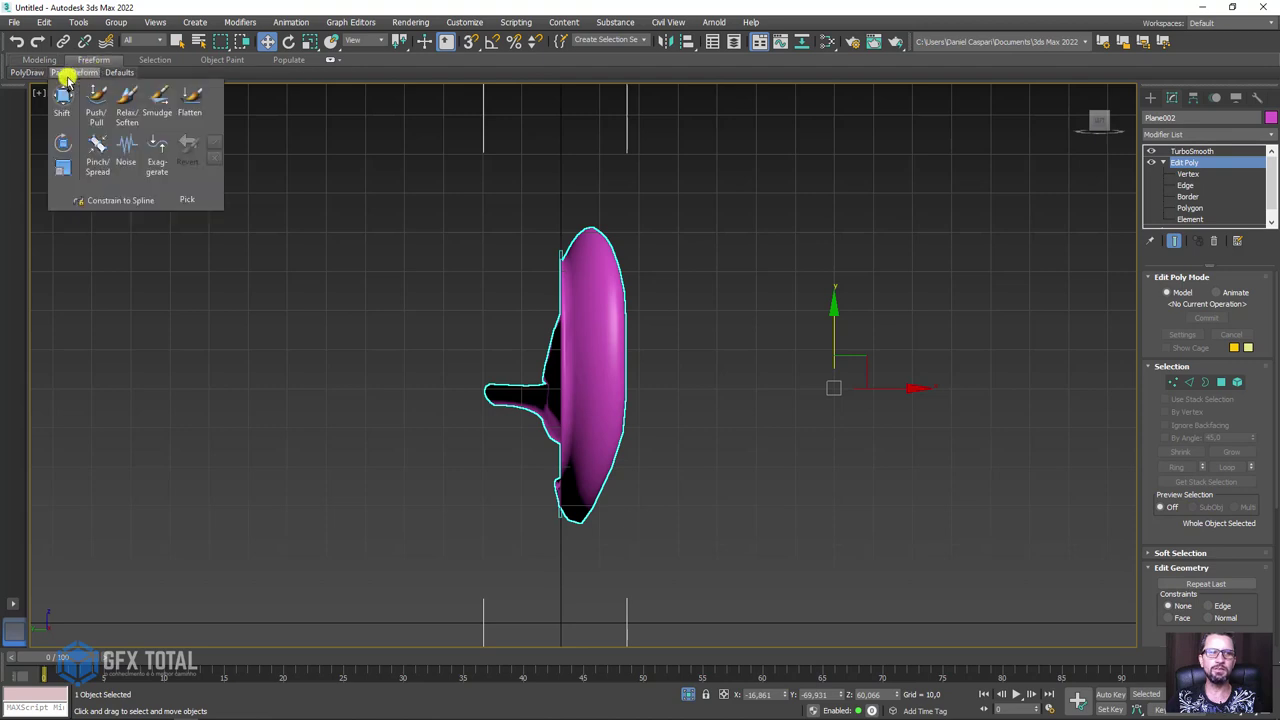
- With the Shift brush in Left view, bulge the upper profile outward and pull the top upward
{"action": "left_click", "coordinate": [63, 107]}
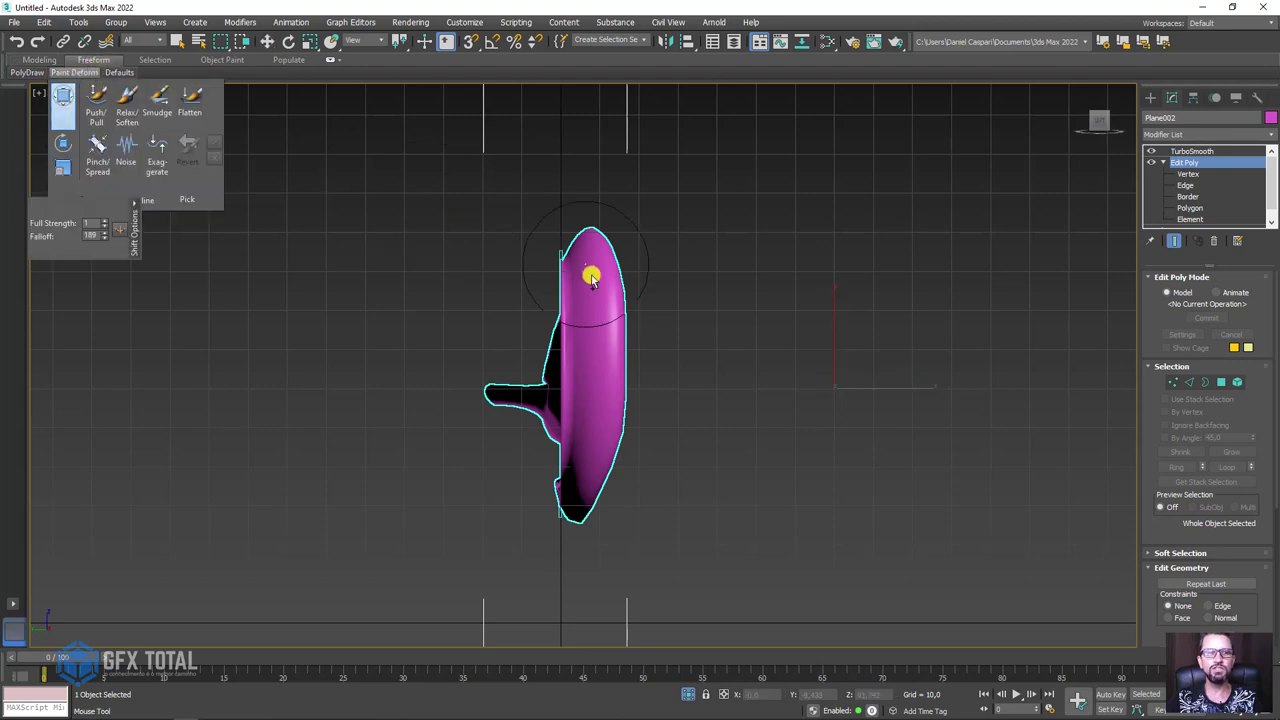
{"action": "scroll", "coordinate": [591, 278], "scroll_direction": "up", "scroll_amount": 2}
{"action": "key", "text": "F4"}
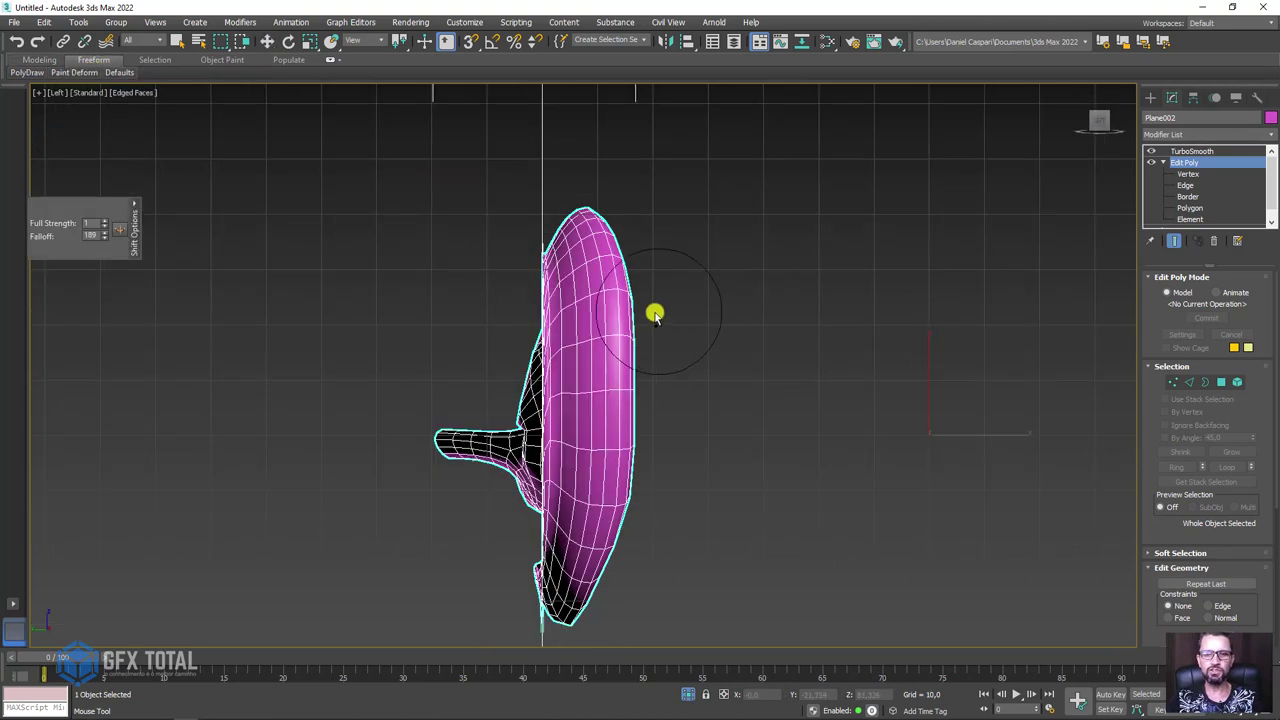
{"action": "mouse_move", "coordinate": [623, 251]}
{"action": "left_mouse_down"}
{"action": "mouse_move", "coordinate": [640, 254]}
{"action": "mouse_move", "coordinate": [649, 289]}
{"action": "left_mouse_up"}
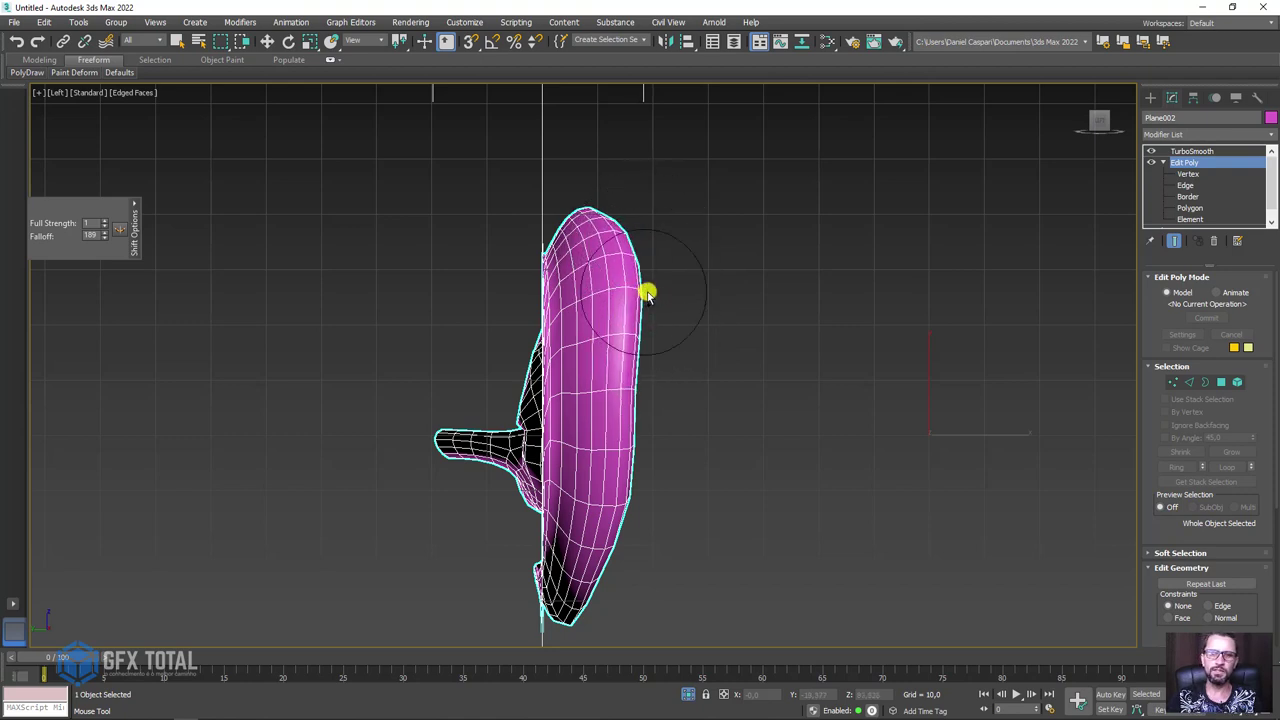
{"action": "mouse_move", "coordinate": [655, 503]}
{"action": "left_mouse_down"}
{"action": "mouse_move", "coordinate": [627, 530]}
{"action": "mouse_move", "coordinate": [606, 600]}
{"action": "left_mouse_up"}
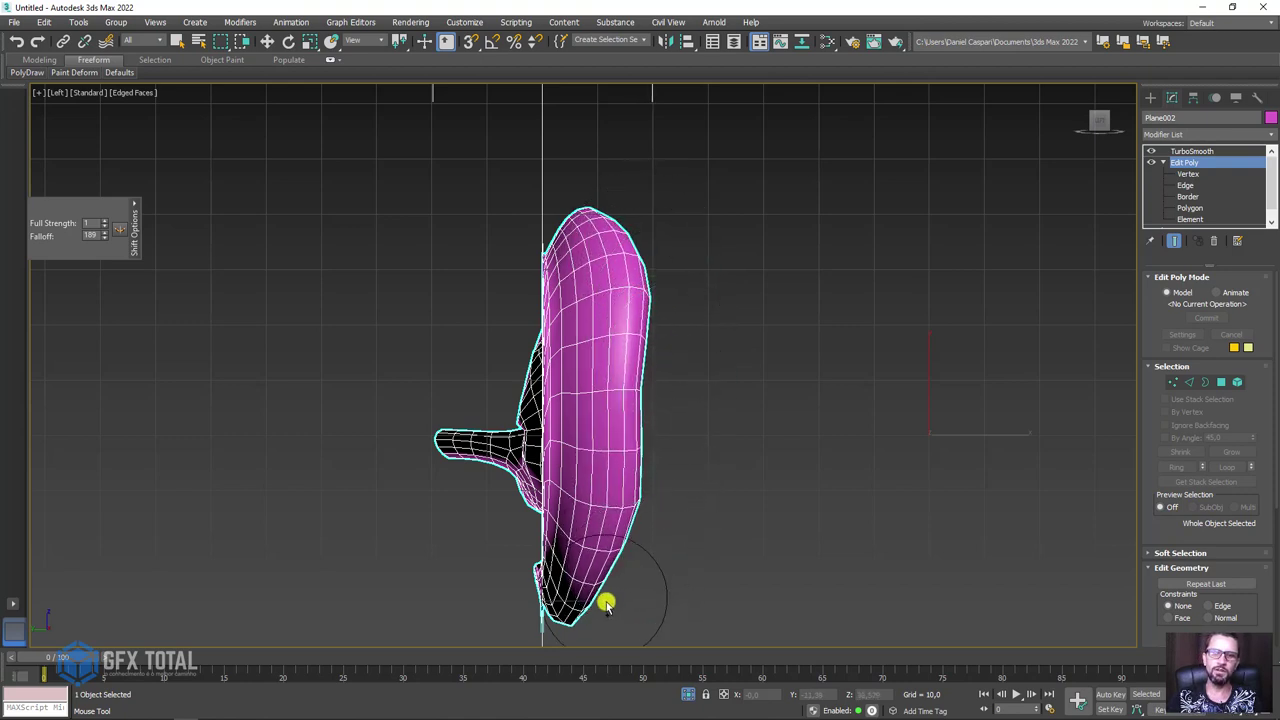
{"action": "left_click_drag", "start_coordinate": [630, 537], "coordinate": [666, 454]}
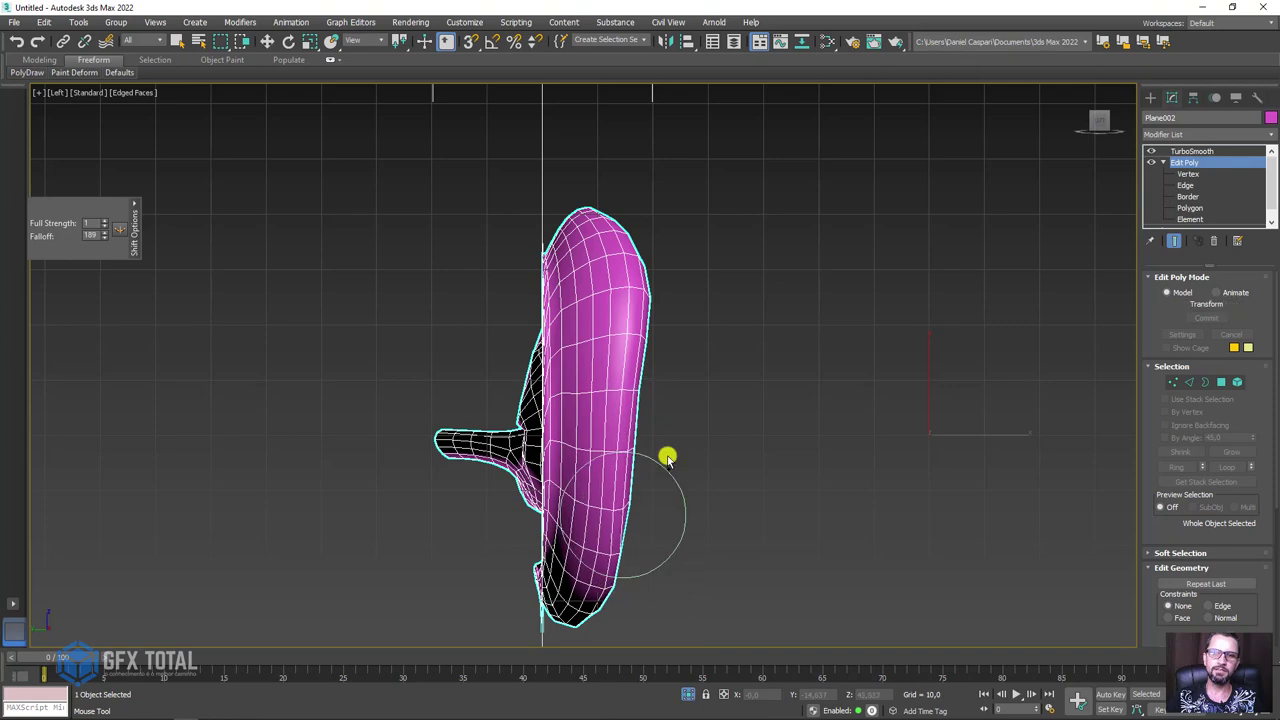
{"action": "left_click_drag", "start_coordinate": [649, 244], "coordinate": [623, 206]}
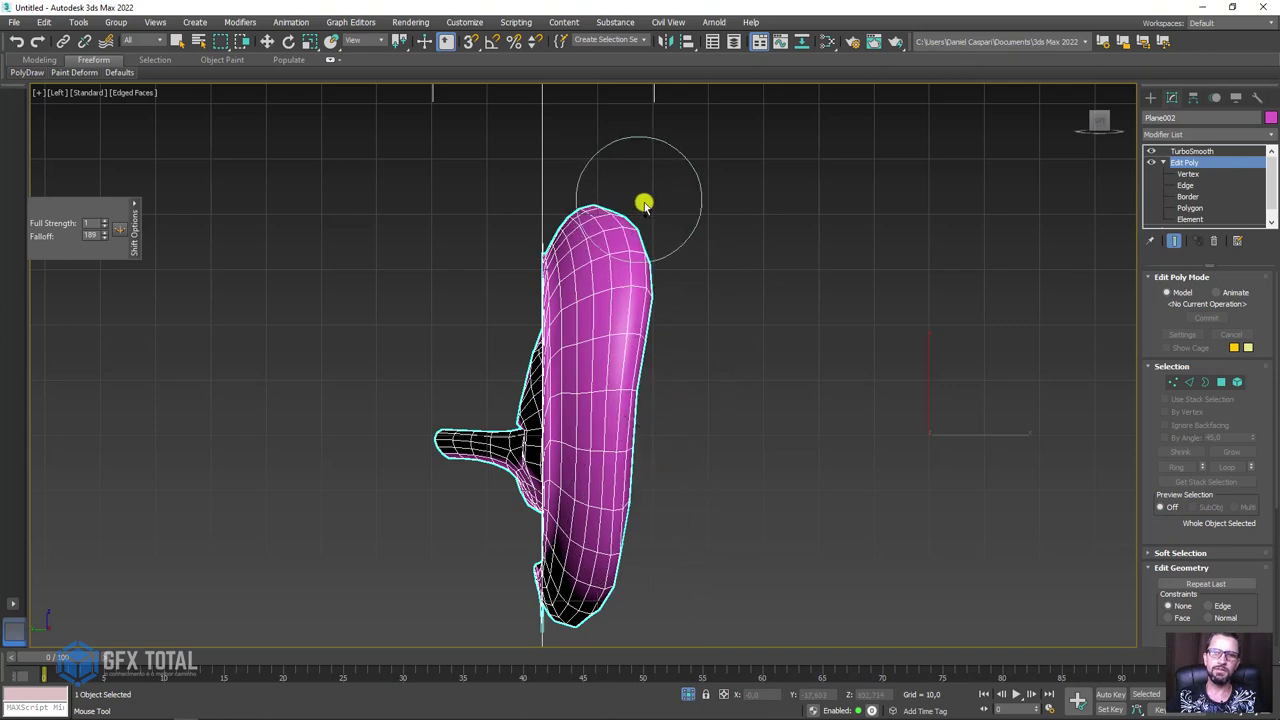
- Switch to the Front view and centre the ear
{"action": "scroll", "coordinate": [754, 277], "scroll_direction": "down", "scroll_amount": 4}
{"action": "key", "text": "f"}
{"action": "middle_click_drag", "start_coordinate": [723, 314], "coordinate": [628, 423]}
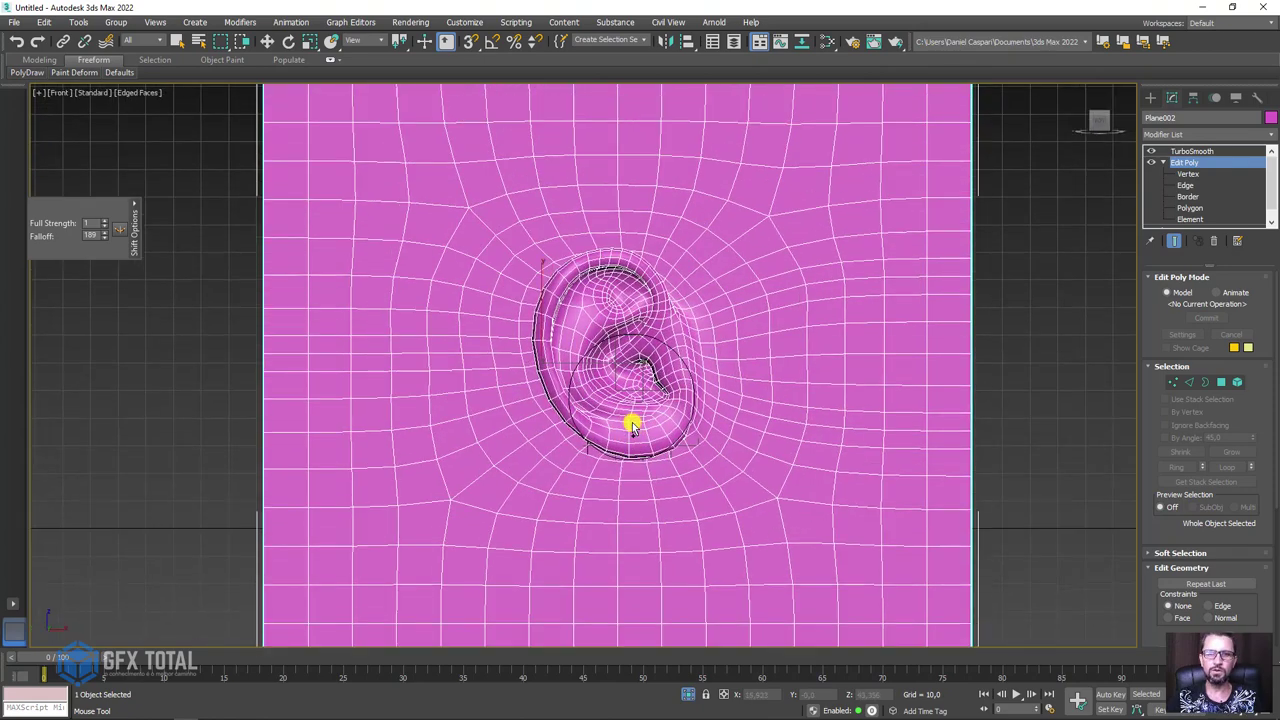
{"action": "scroll", "coordinate": [614, 420], "scroll_direction": "up", "scroll_amount": 1}
{"action": "scroll", "coordinate": [615, 420], "scroll_direction": "down", "scroll_amount": 2}
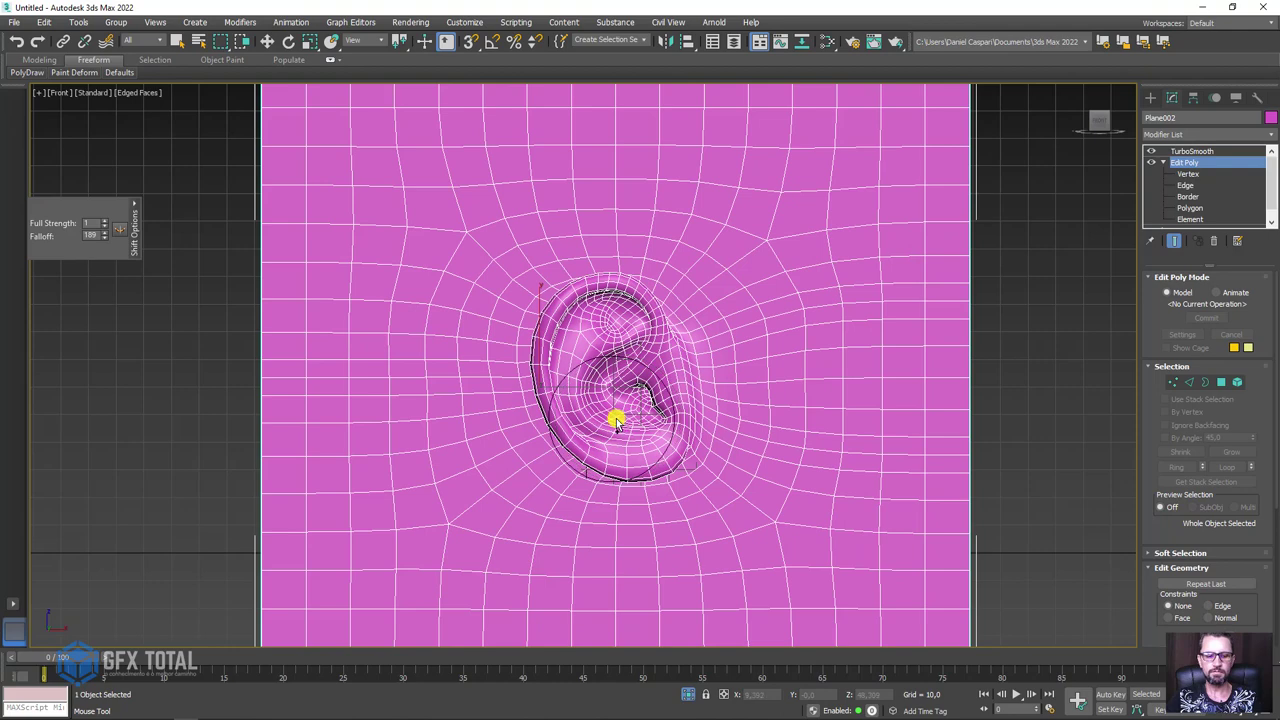
- Set the head plane's object colour to blue
{"action": "left_click", "coordinate": [1271, 119]}
{"action": "left_click", "coordinate": [703, 428]}
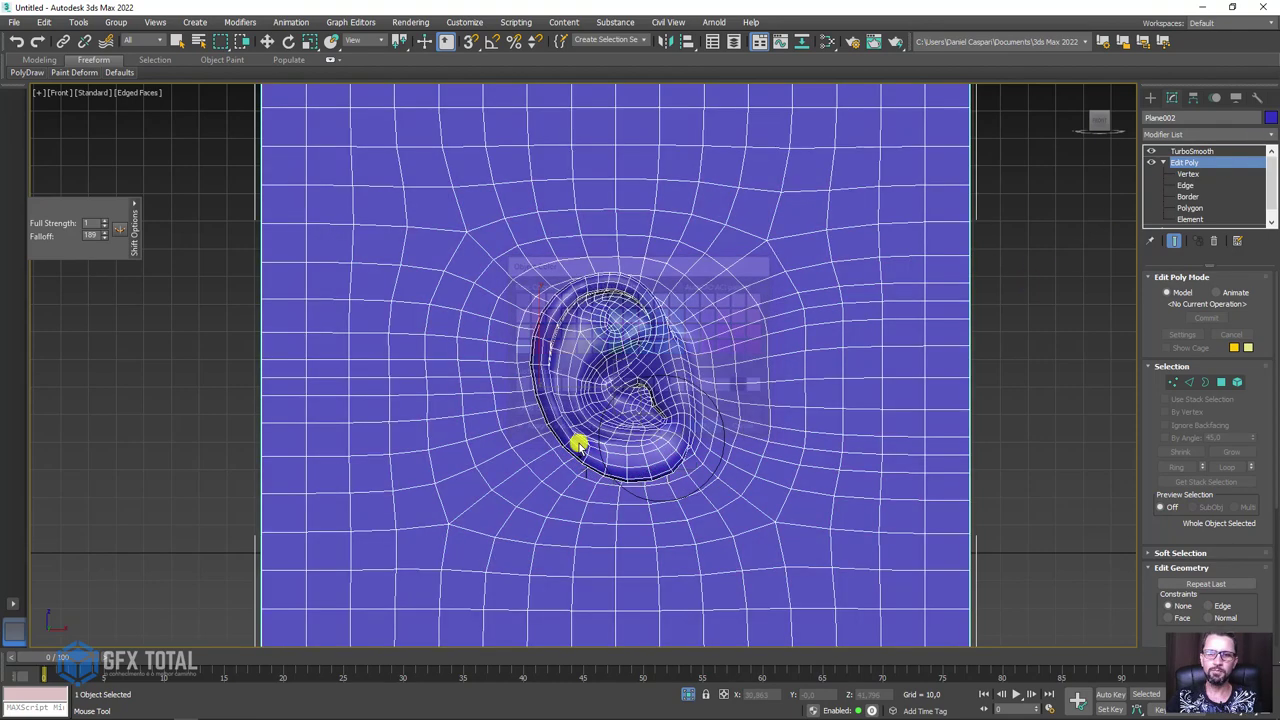
{"action": "scroll", "coordinate": [578, 428], "scroll_direction": "up", "scroll_amount": 4}
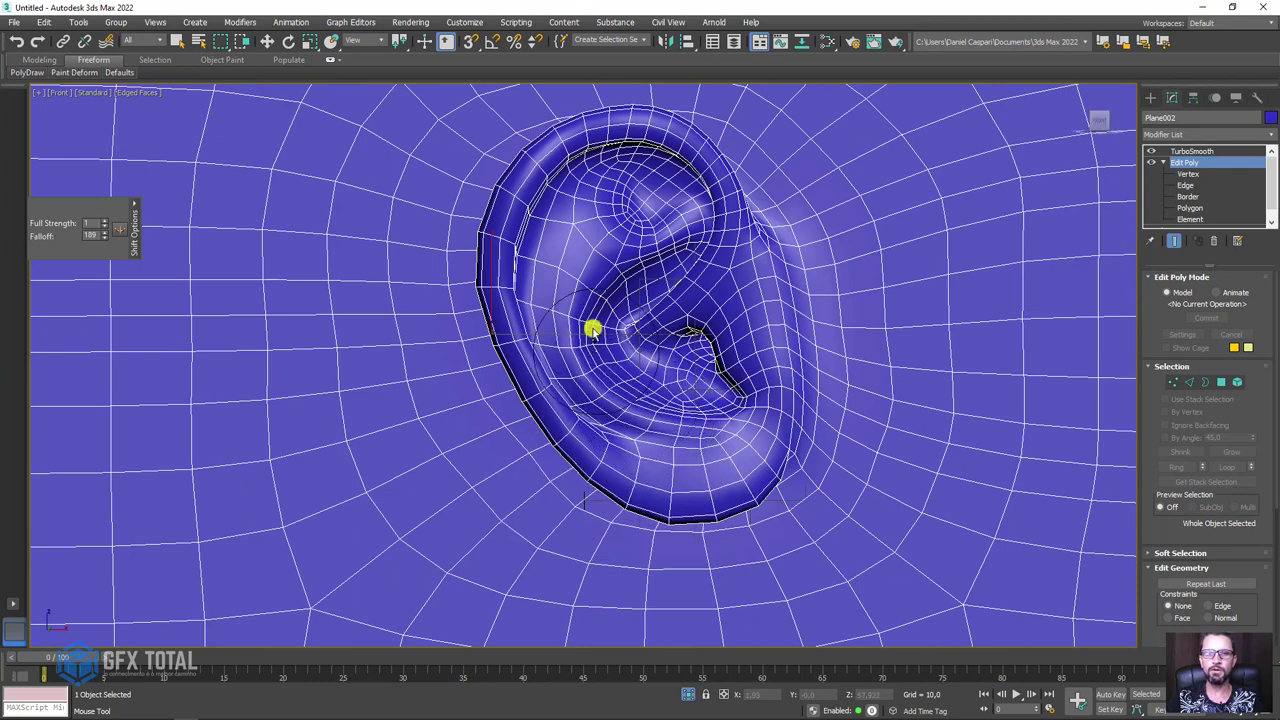
- Reshape the ear's helix rim with the Shift brush, at the top and further down its left edge
{"action": "mouse_move", "coordinate": [545, 135]}
{"action": "left_mouse_down"}
{"action": "mouse_move", "coordinate": [608, 126]}
{"action": "mouse_move", "coordinate": [603, 114]}
{"action": "mouse_move", "coordinate": [560, 131]}
{"action": "mouse_move", "coordinate": [522, 167]}
{"action": "mouse_move", "coordinate": [489, 251]}
{"action": "mouse_move", "coordinate": [497, 309]}
{"action": "left_mouse_up"}
{"action": "mouse_move", "coordinate": [704, 155]}
{"action": "left_mouse_down"}
{"action": "mouse_move", "coordinate": [734, 194]}
{"action": "mouse_move", "coordinate": [645, 105]}
{"action": "left_mouse_up"}
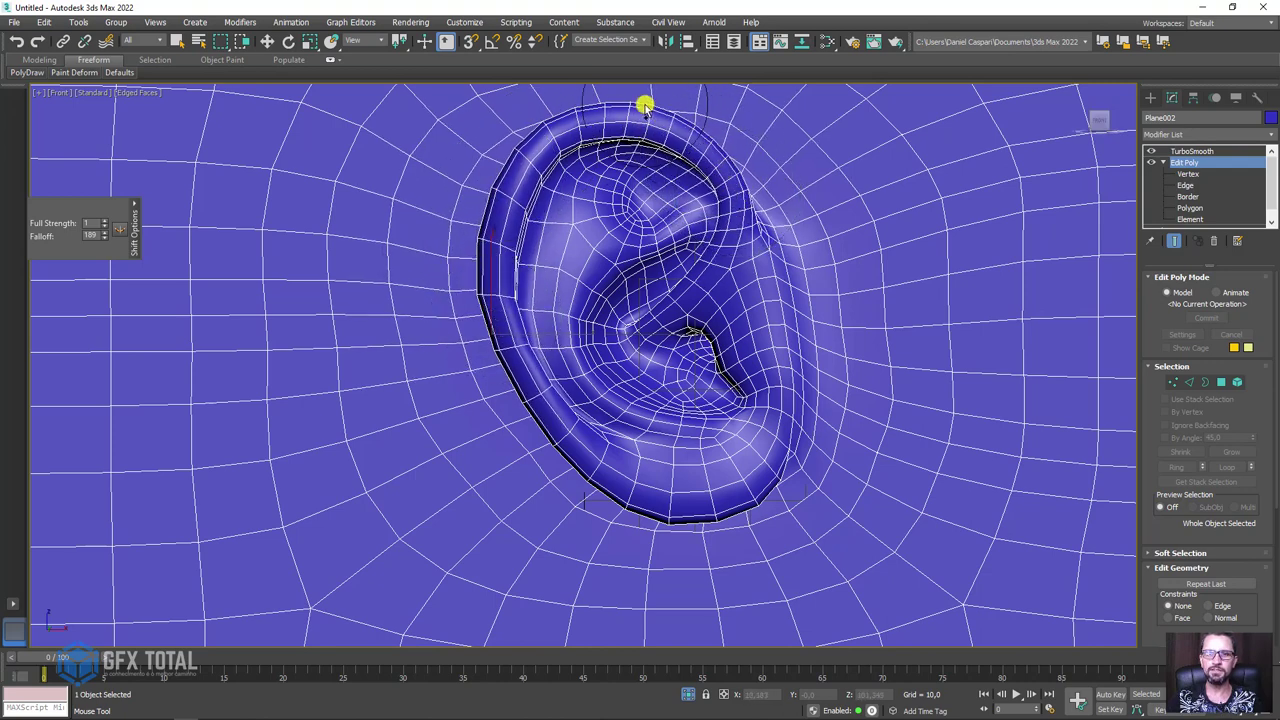
{"action": "right_click", "coordinate": [96, 97]}
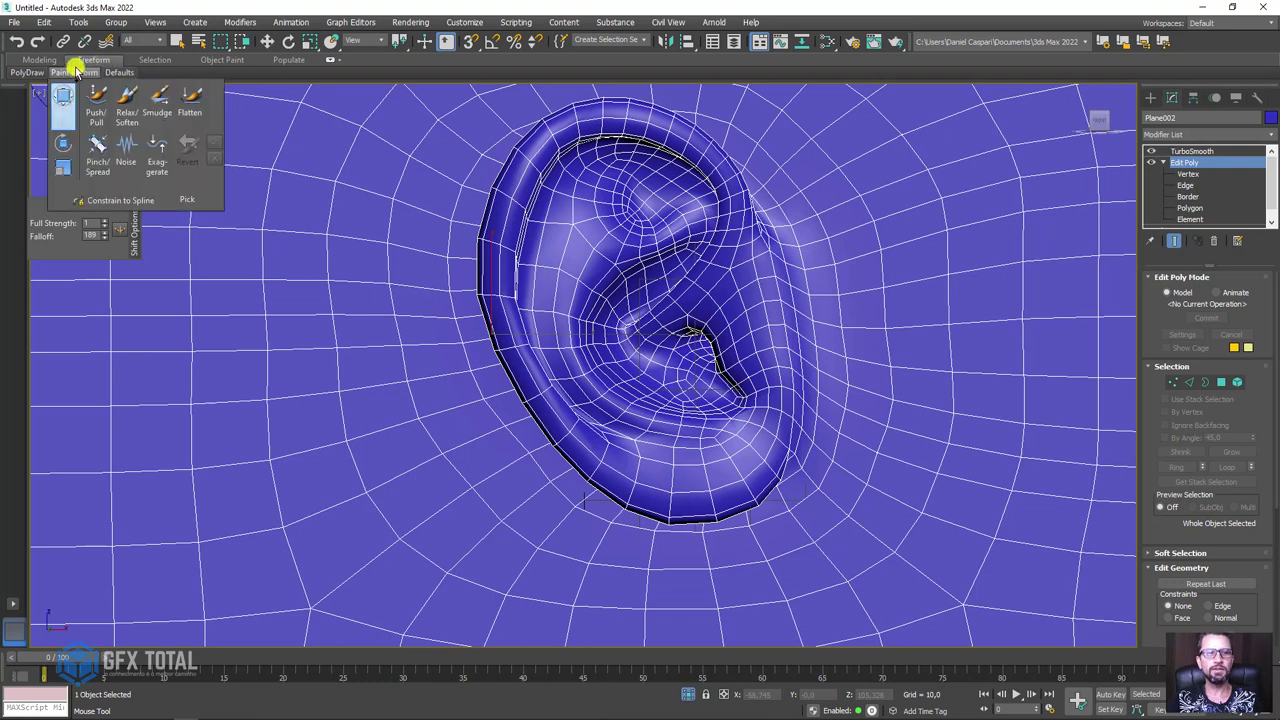
- Use the Relax/Soften brush (size 20.2) to smooth the grid right of the ear, beside the lobe and above it
{"action": "left_click", "coordinate": [128, 103]}
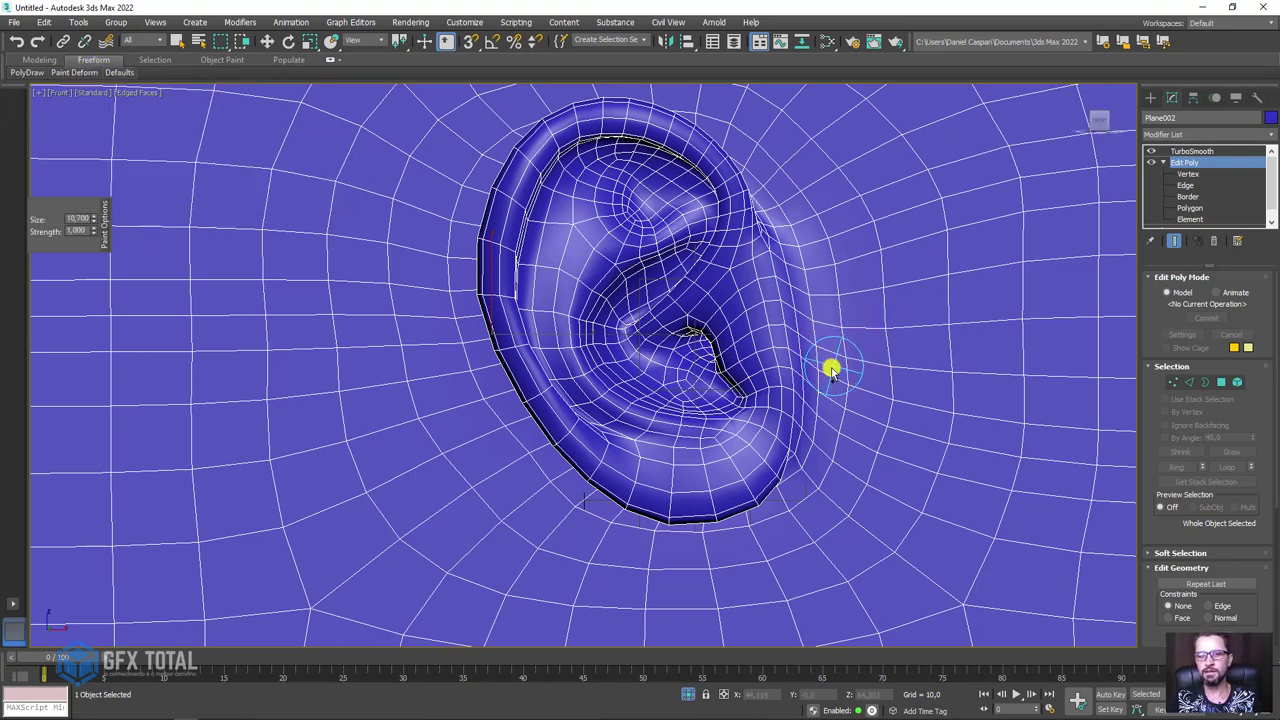
{"action": "mouse_move", "coordinate": [823, 334]}
{"action": "left_mouse_down"}
{"action": "mouse_move", "coordinate": [795, 217]}
{"action": "mouse_move", "coordinate": [812, 442]}
{"action": "left_mouse_up"}
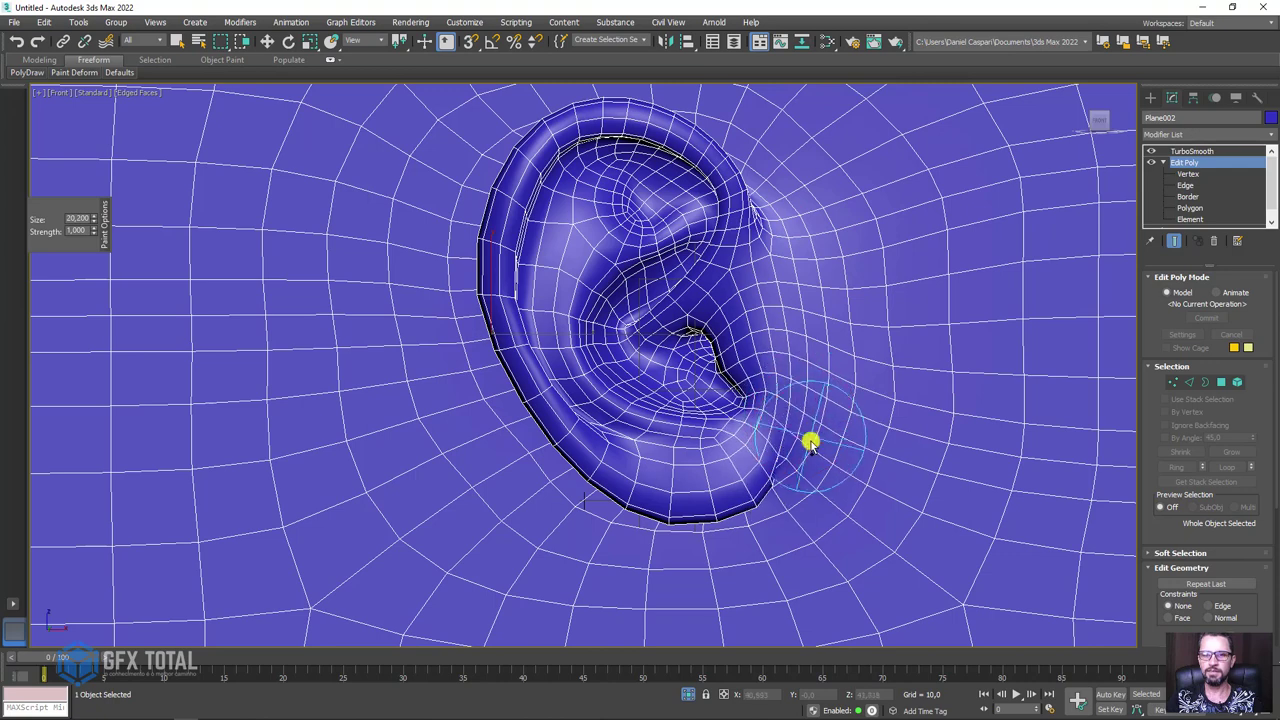
{"action": "mouse_move", "coordinate": [812, 442]}
{"action": "left_mouse_down"}
{"action": "mouse_move", "coordinate": [773, 318]}
{"action": "mouse_move", "coordinate": [774, 205]}
{"action": "mouse_move", "coordinate": [829, 243]}
{"action": "left_mouse_up"}
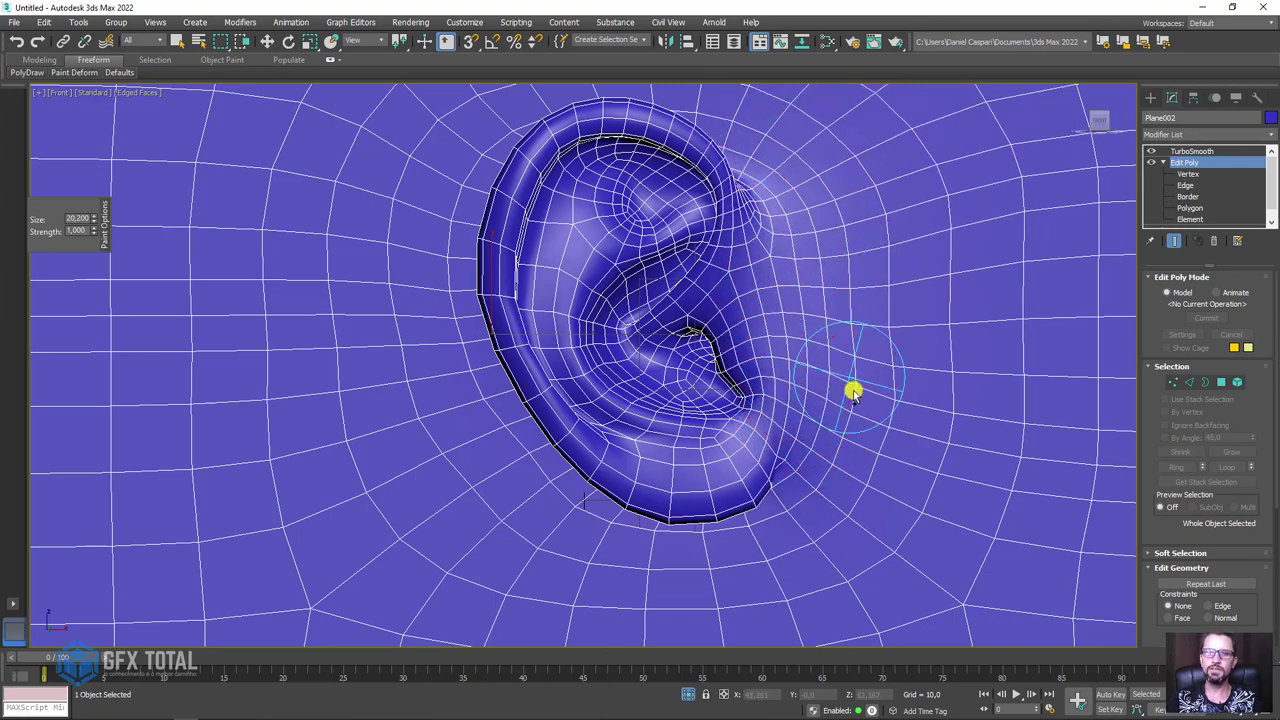
{"action": "left_click_drag", "start_coordinate": [805, 460], "coordinate": [894, 443]}
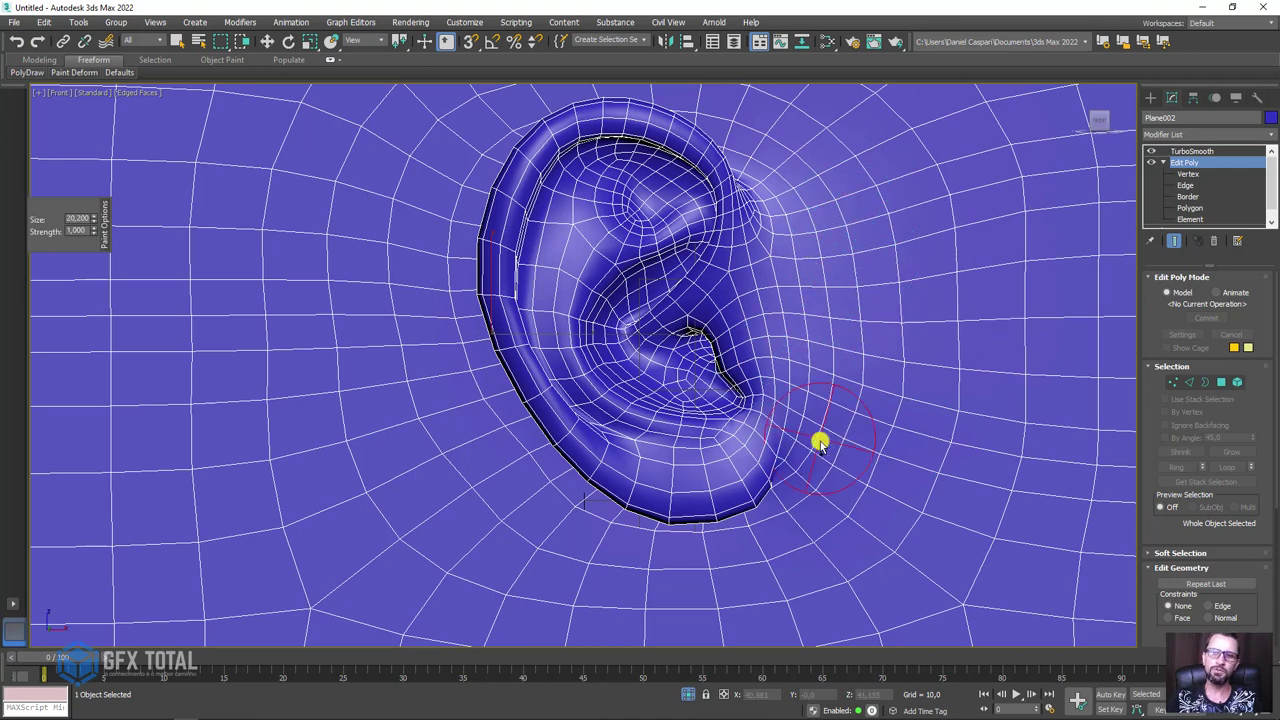
{"action": "left_click_drag", "start_coordinate": [820, 186], "coordinate": [811, 126]}
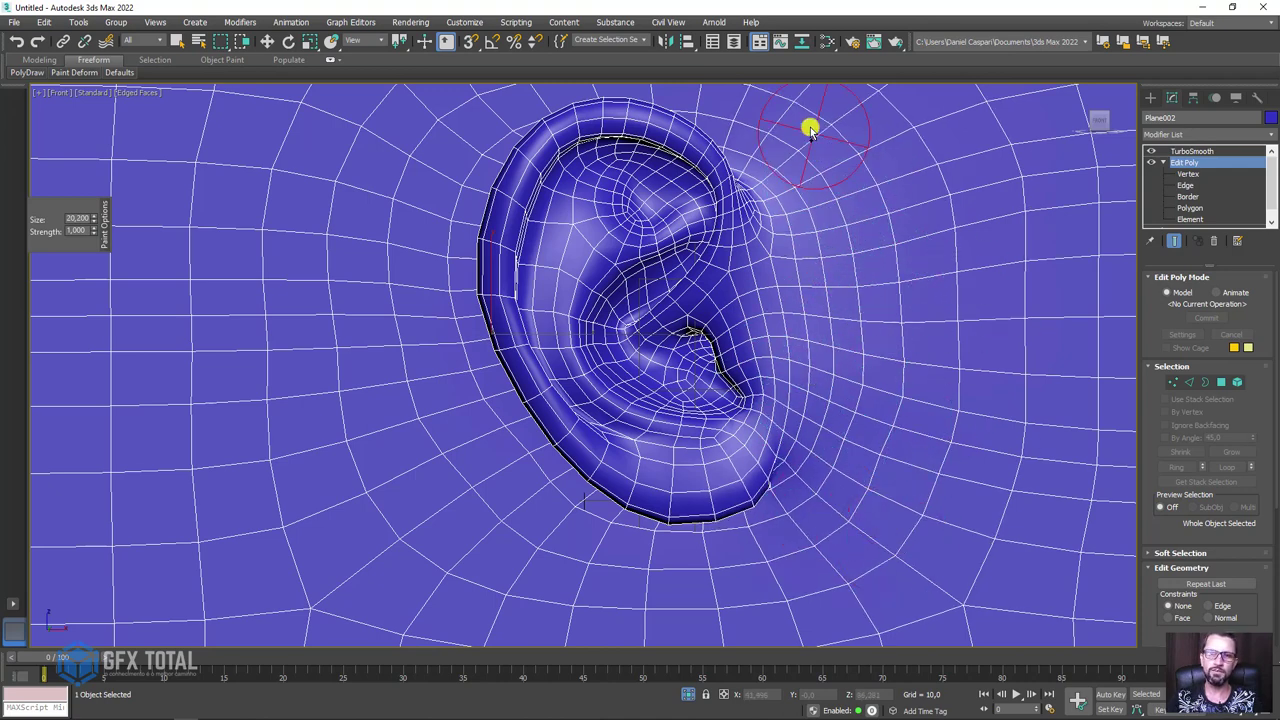
- Smooth the grid below the ear, then orbit and zoom out to view the whole plane
{"action": "middle_click_drag", "start_coordinate": [811, 126], "coordinate": [846, 294]}
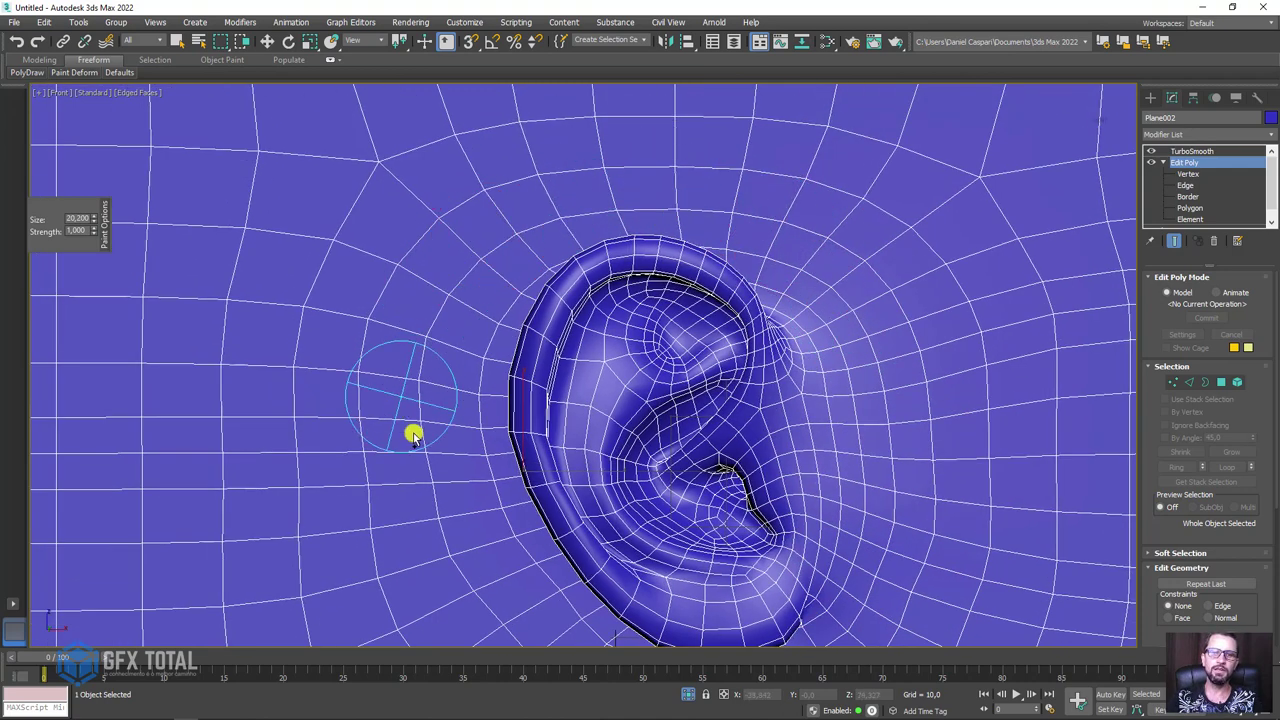
{"action": "middle_click_drag", "start_coordinate": [451, 551], "coordinate": [511, 295]}
{"action": "left_click_drag", "start_coordinate": [511, 295], "coordinate": [600, 423]}
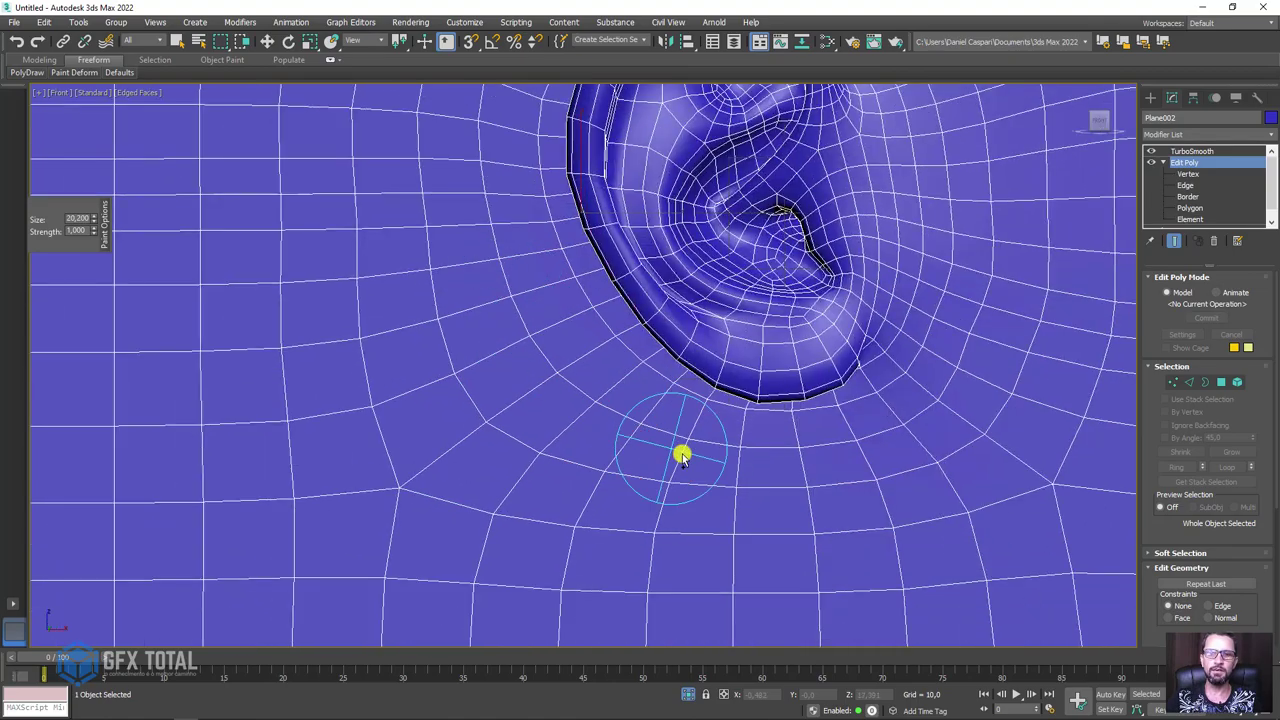
{"action": "left_click_drag", "start_coordinate": [683, 451], "coordinate": [791, 474]}
{"action": "middle_click_drag", "start_coordinate": [910, 418], "coordinate": [951, 423], "text": "alt"}
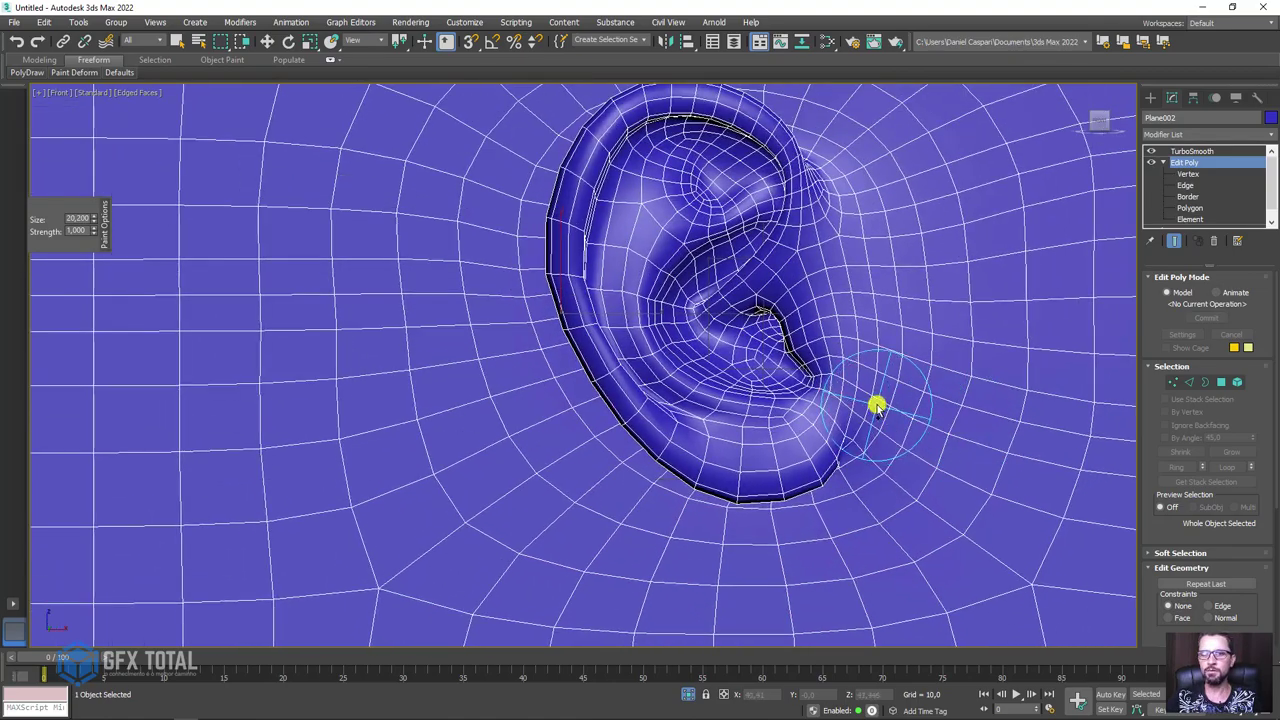
{"action": "middle_click_drag", "start_coordinate": [889, 334], "coordinate": [966, 358], "text": "alt"}
{"action": "middle_click_drag", "start_coordinate": [895, 348], "coordinate": [891, 349], "text": "alt"}
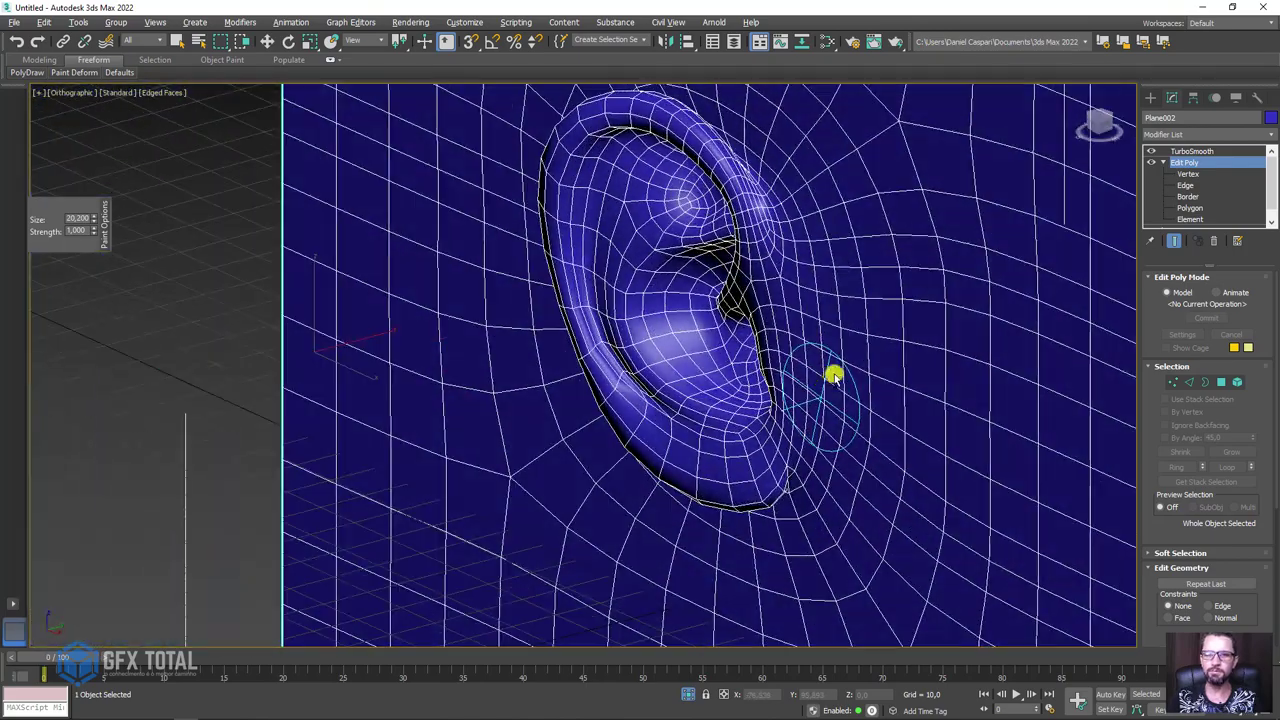
{"action": "scroll", "coordinate": [716, 387], "scroll_direction": "down", "scroll_amount": 2}
- Show the TurboSmooth settings at 1 iteration and turn on Edged Faces for the plane
{"action": "scroll", "coordinate": [716, 387], "scroll_direction": "down", "scroll_amount": 3}
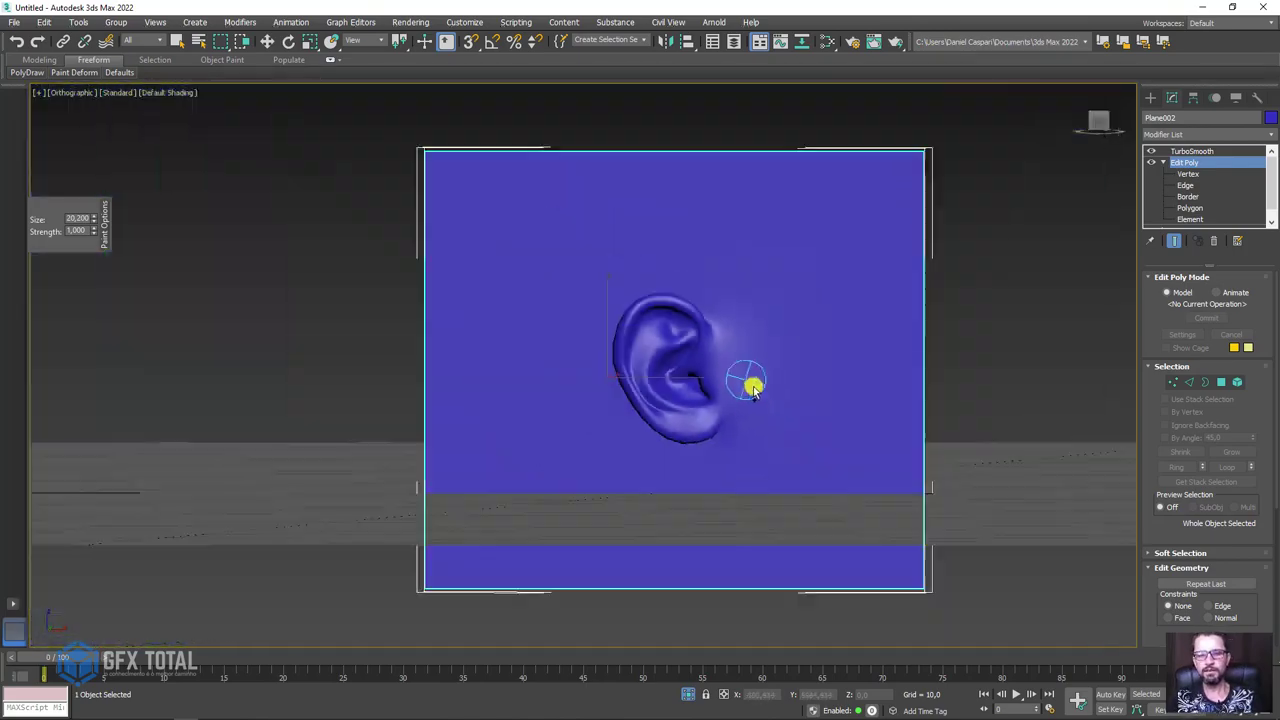
{"action": "middle_click_drag", "start_coordinate": [751, 380], "coordinate": [814, 420], "text": "alt"}
{"action": "left_click", "coordinate": [1192, 152]}
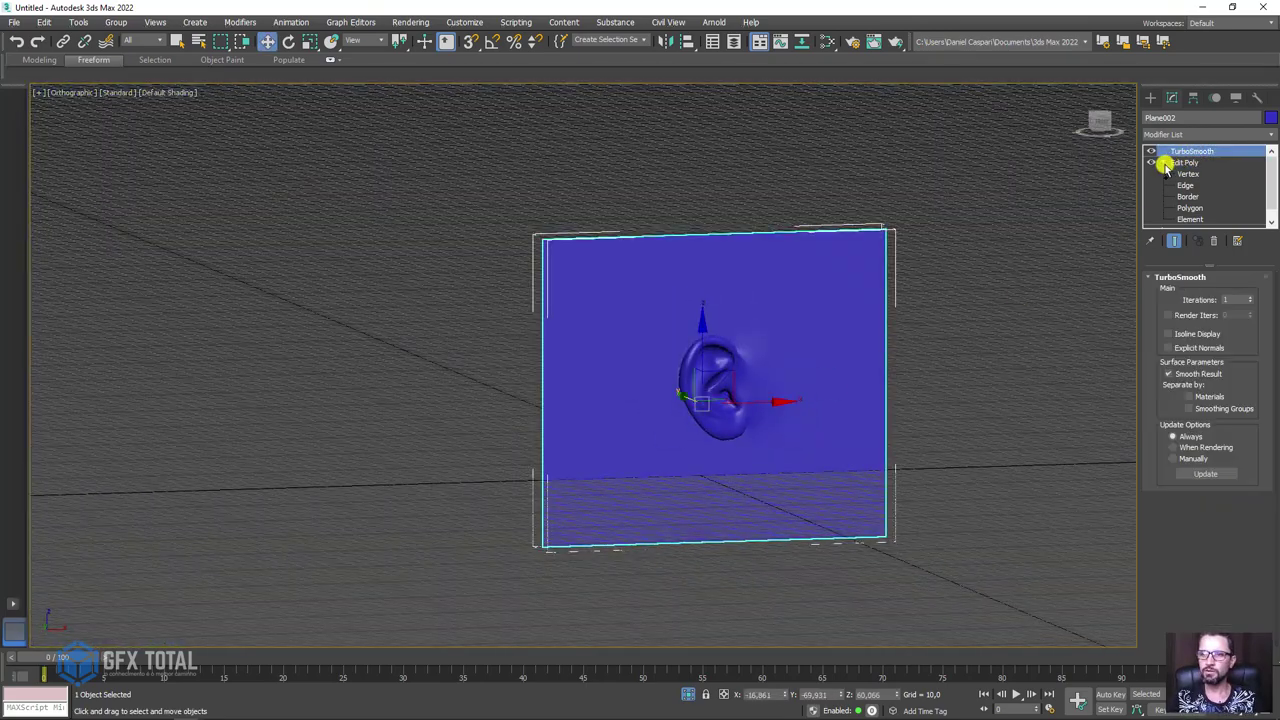
{"action": "middle_click_drag", "start_coordinate": [706, 289], "coordinate": [717, 217], "text": "alt"}
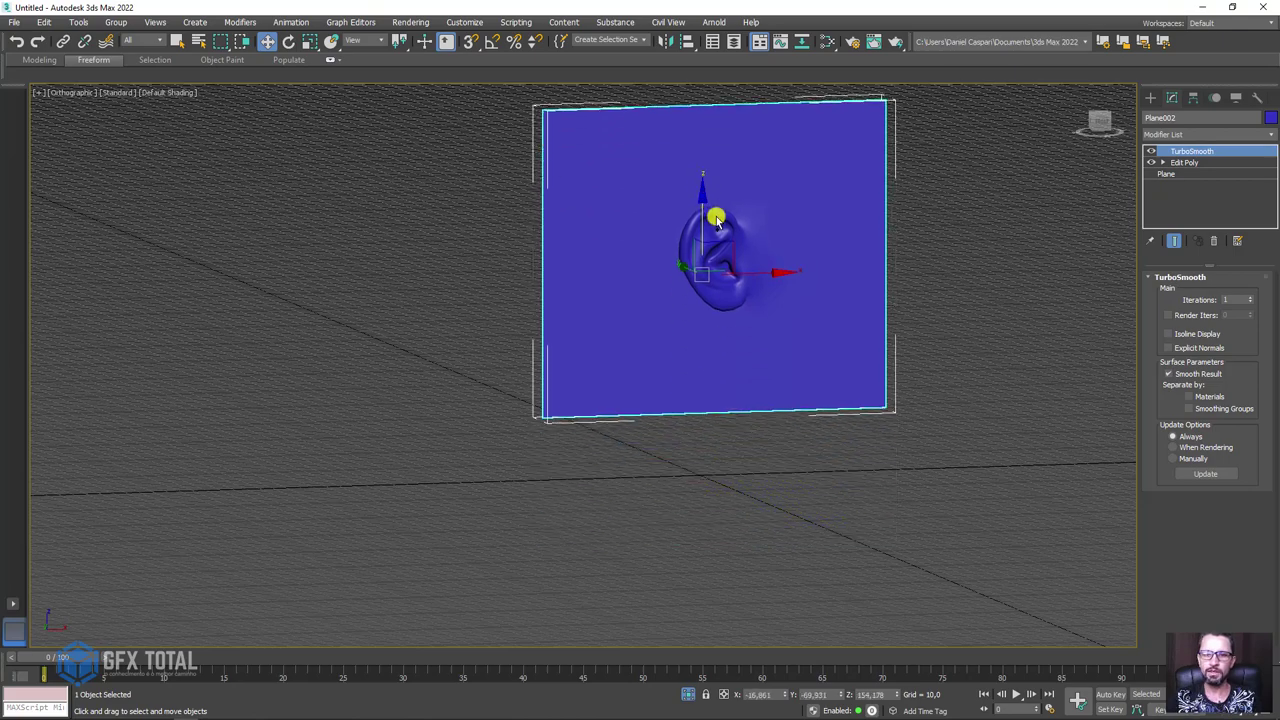
{"action": "scroll", "coordinate": [708, 313], "scroll_direction": "up", "scroll_amount": 4}
{"action": "key", "text": "F4"}
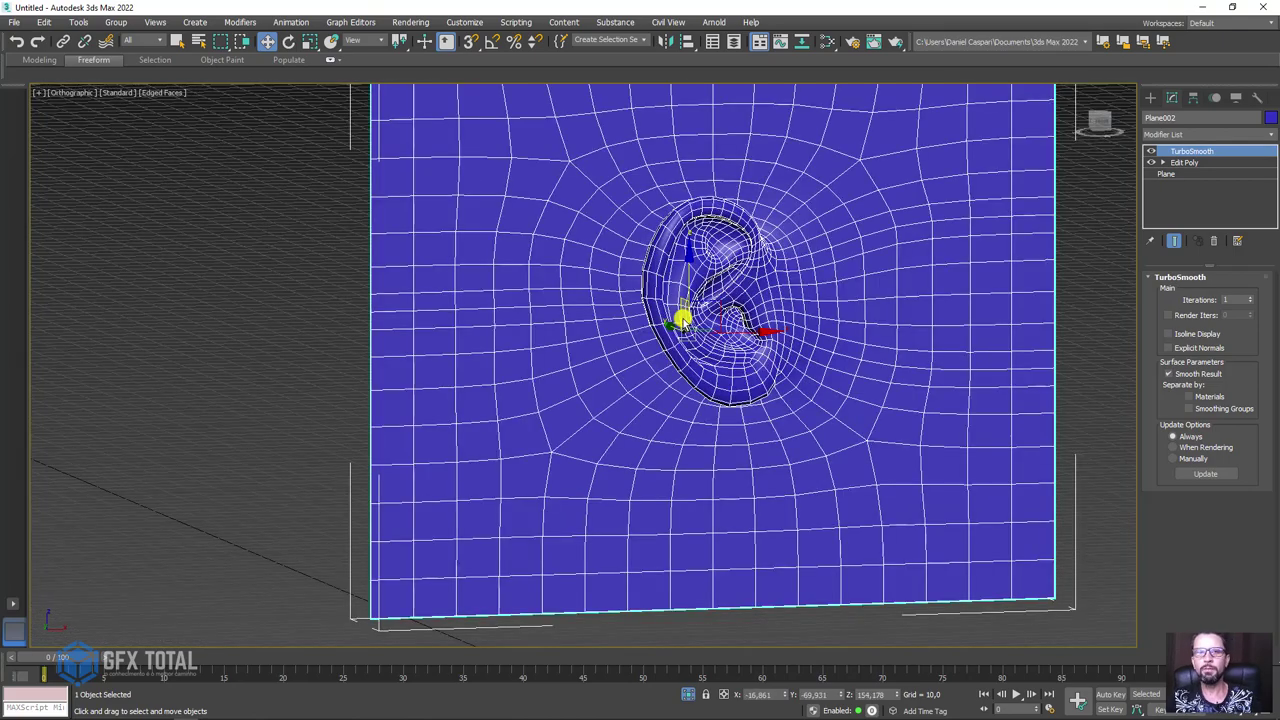
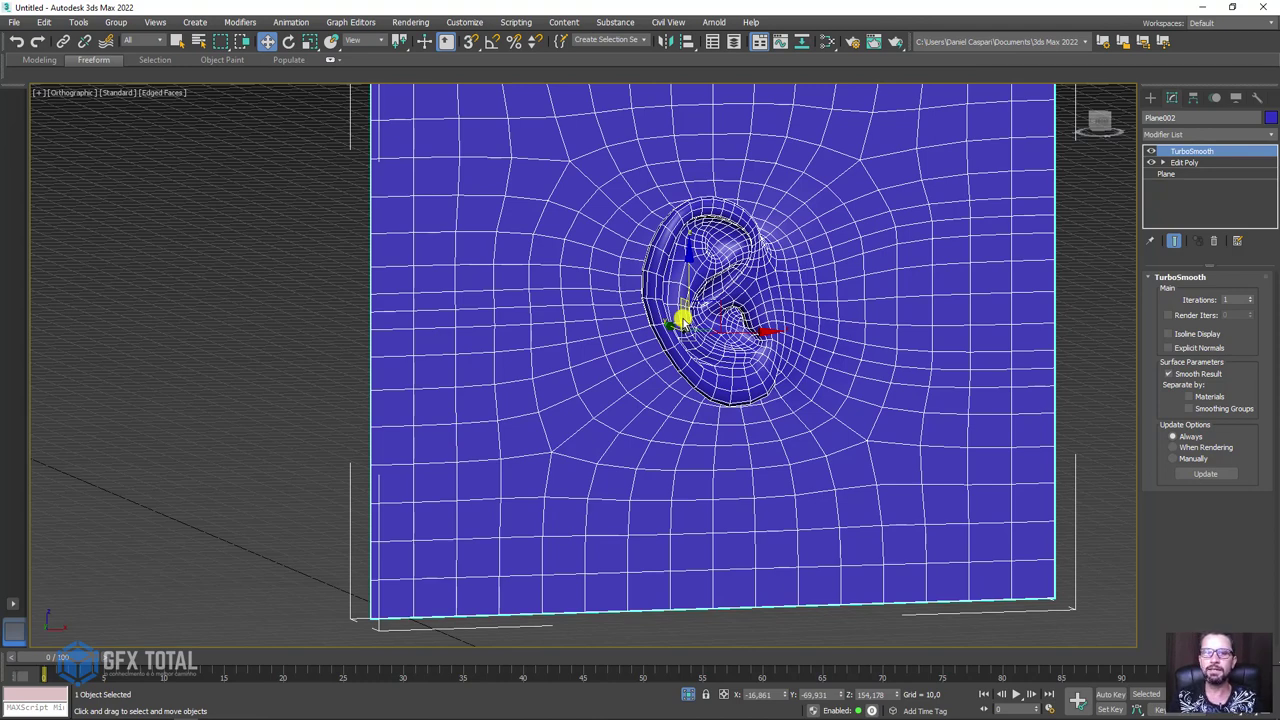
- In Front view, stack a new Edit Poly on Plane002 above the existing one, then frame the ear larger
{"action": "key", "text": "f"}
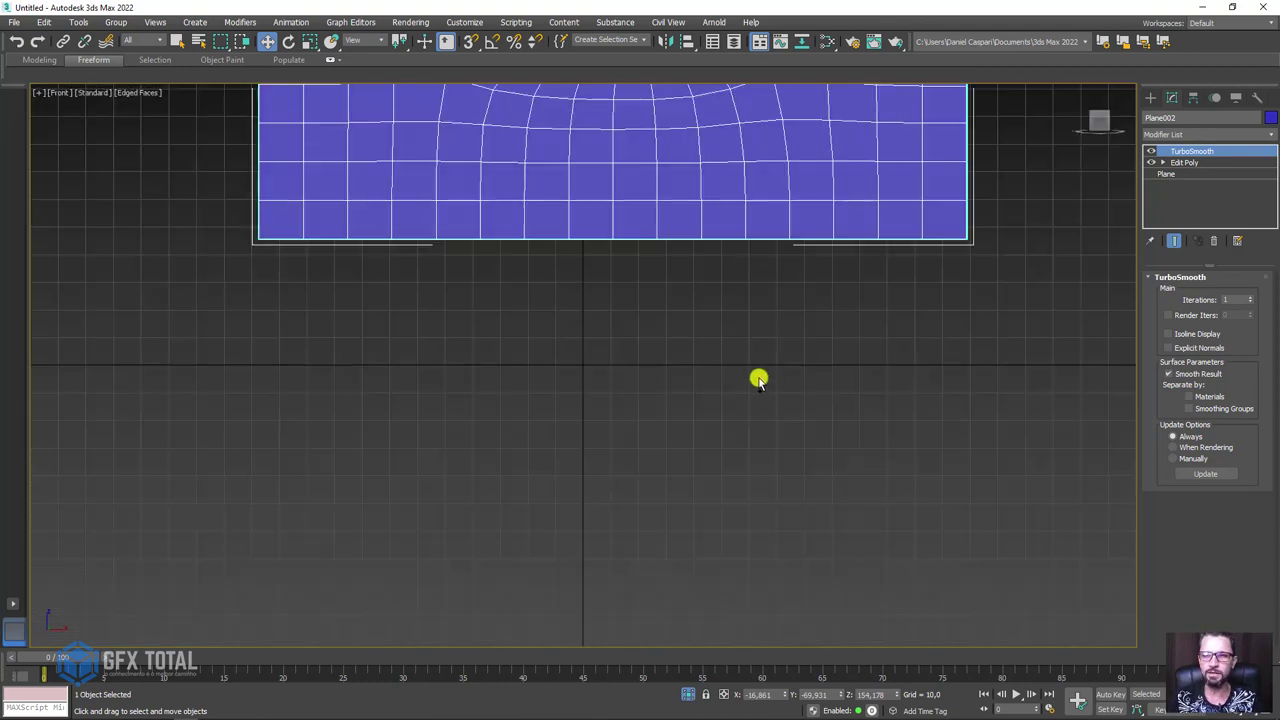
{"action": "left_click", "coordinate": [1195, 162]}
{"action": "left_click", "coordinate": [1258, 136]}
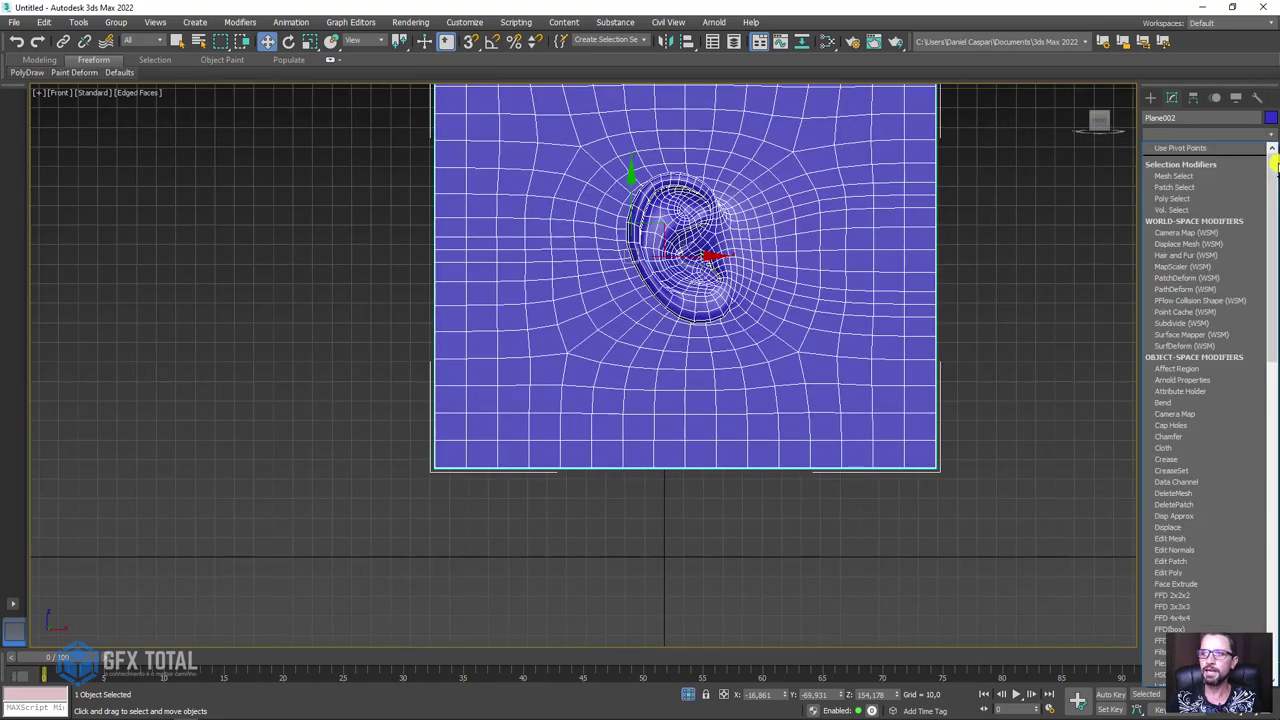
{"action": "scroll", "coordinate": [1190, 380], "scroll_direction": "down", "scroll_amount": 3}
{"action": "scroll", "coordinate": [1190, 380], "scroll_direction": "down", "scroll_amount": 3}
{"action": "scroll", "coordinate": [1187, 415], "scroll_direction": "down", "scroll_amount": 3}
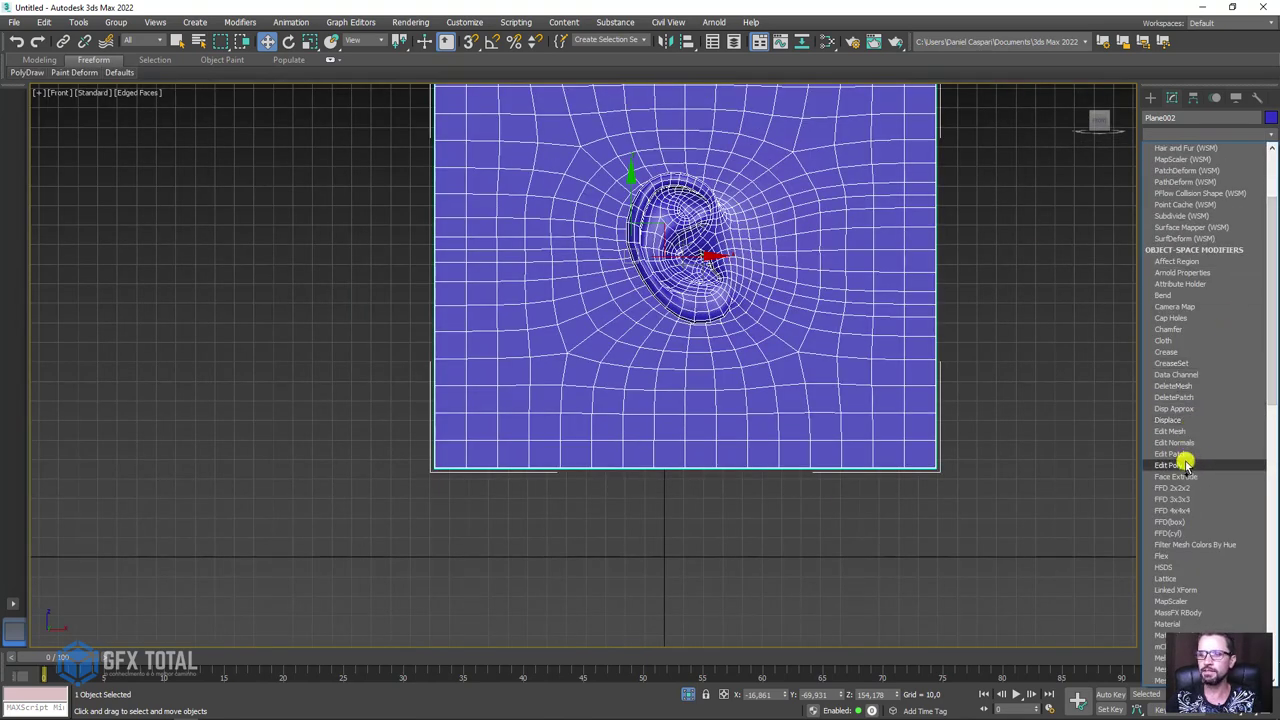
{"action": "left_click", "coordinate": [1185, 465]}
{"action": "scroll", "coordinate": [734, 271], "scroll_direction": "up", "scroll_amount": 2}
{"action": "middle_click_drag", "start_coordinate": [734, 271], "coordinate": [689, 412]}
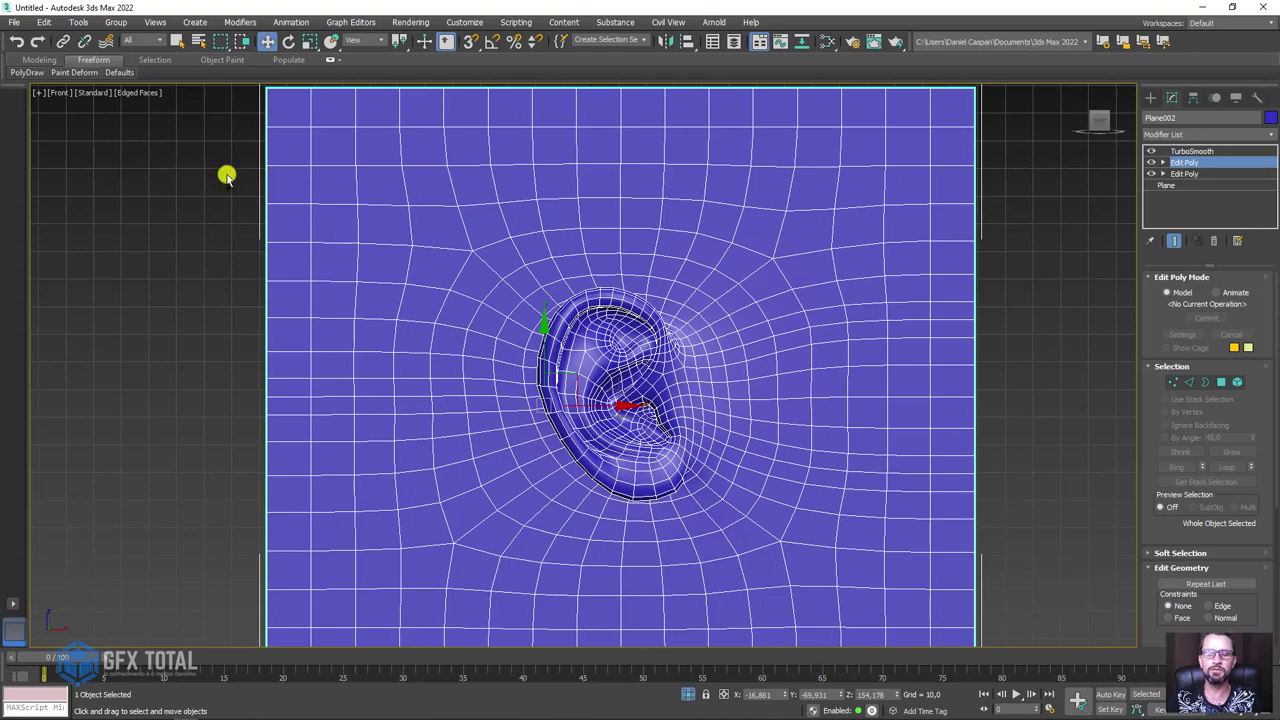
- With the Paint Deform Shift brush, pull the top of the ear upward and left from an edge-on view
{"action": "left_click", "coordinate": [76, 73]}
{"action": "left_click", "coordinate": [63, 94]}
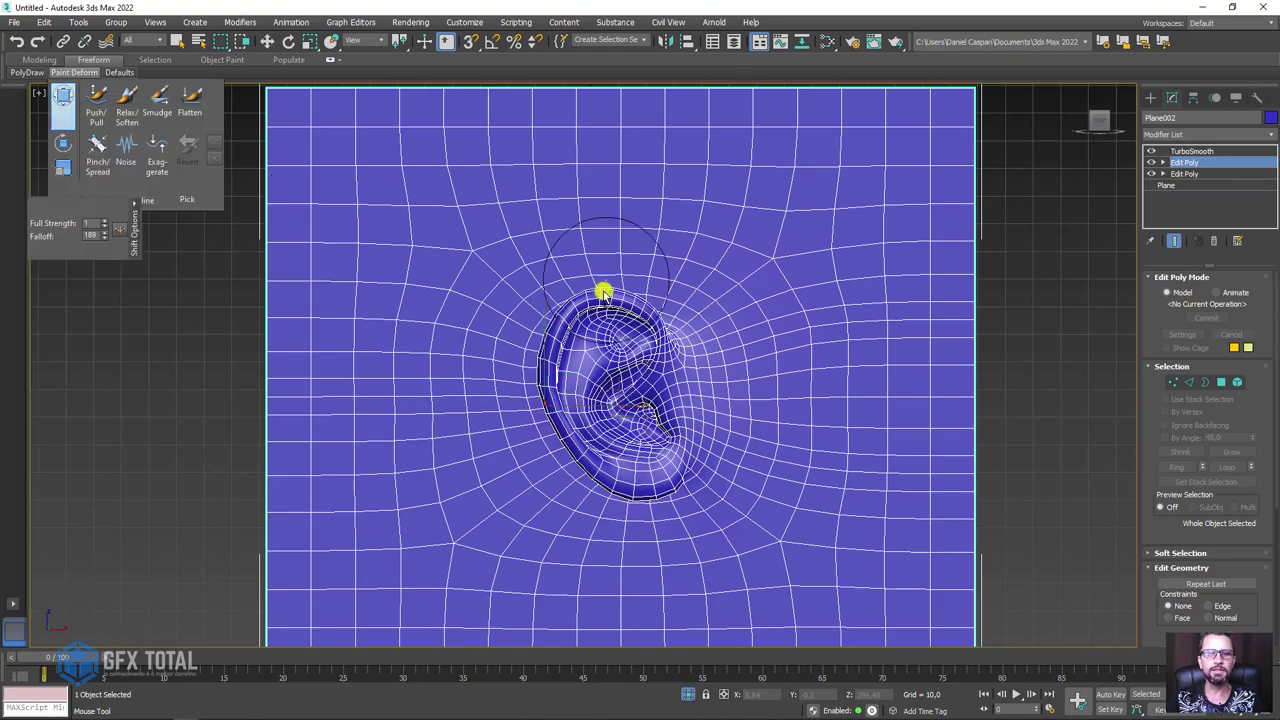
{"action": "mouse_move", "coordinate": [646, 320]}
{"action": "middle_mouse_down", "text": "alt"}
{"action": "mouse_move", "coordinate": [529, 326]}
{"action": "mouse_move", "coordinate": [543, 319]}
{"action": "middle_mouse_up", "text": "alt"}
{"action": "left_click_drag", "start_coordinate": [557, 311], "coordinate": [575, 255]}
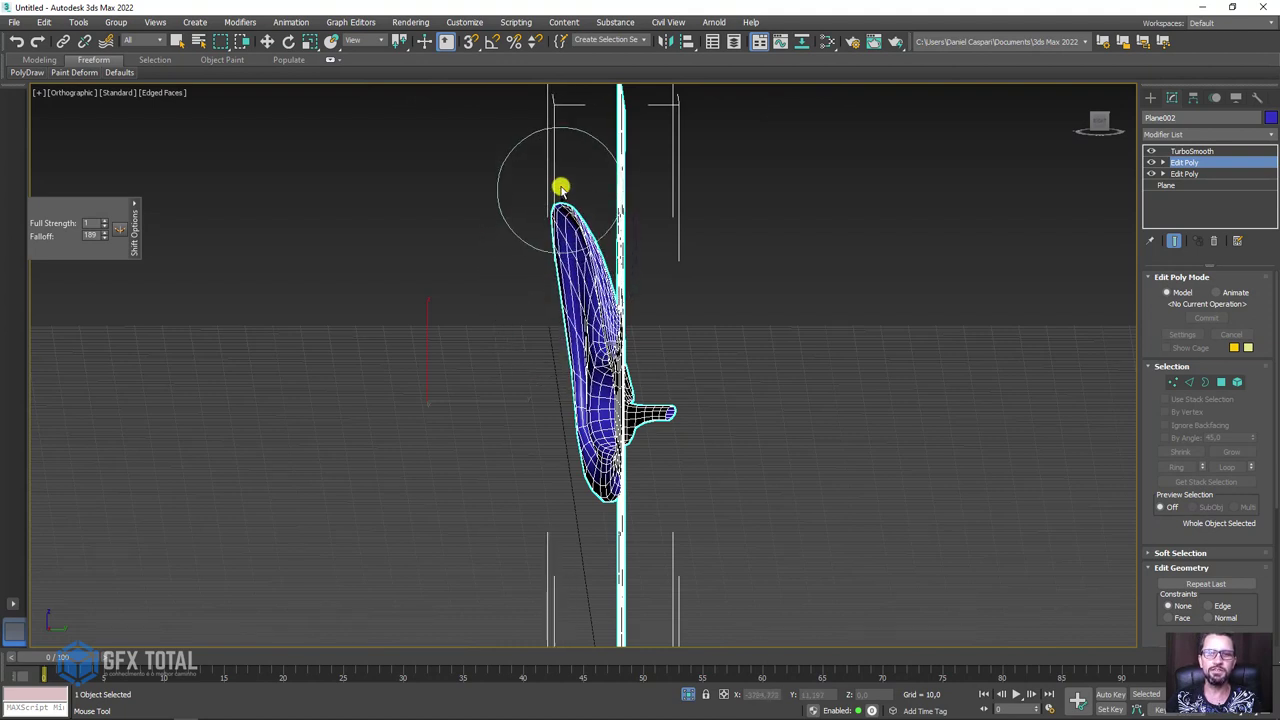
- Back in a front view, reshape the ear's upper rim with the Push/Pull brush
{"action": "mouse_move", "coordinate": [560, 186]}
{"action": "middle_mouse_down", "text": "alt"}
{"action": "mouse_move", "coordinate": [591, 234]}
{"action": "mouse_move", "coordinate": [645, 237]}
{"action": "middle_mouse_up", "text": "alt"}
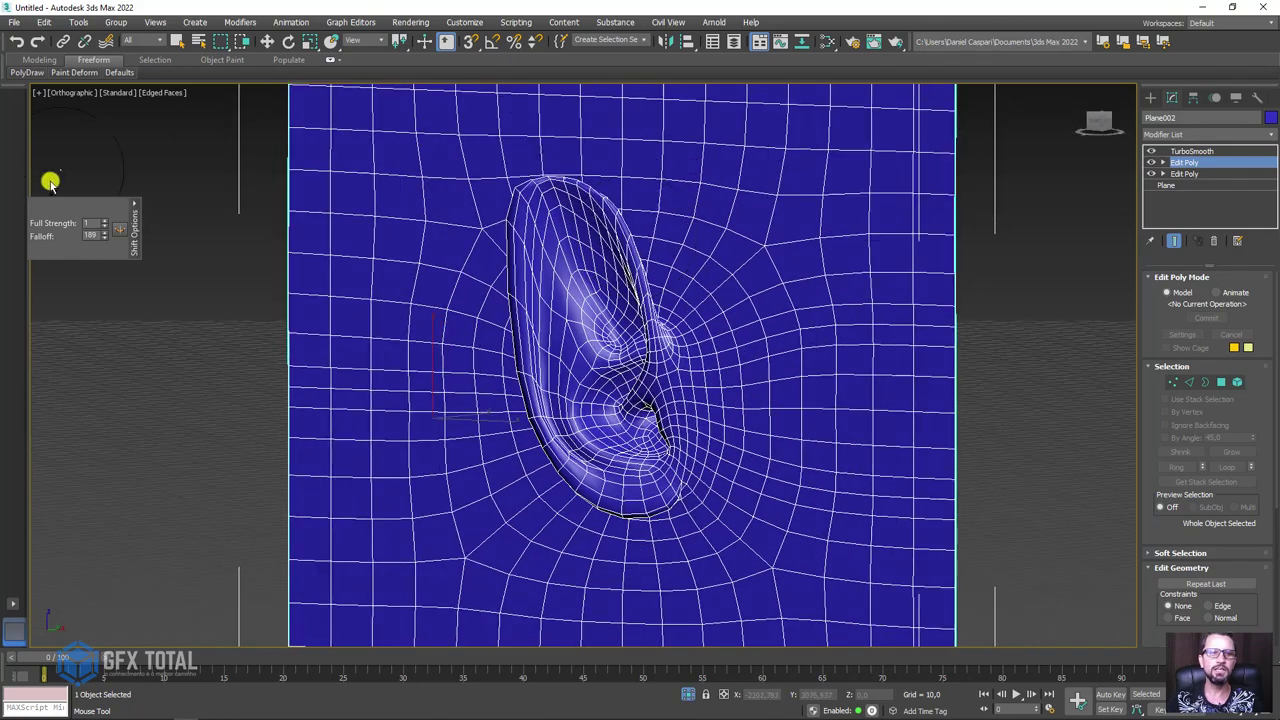
{"action": "left_click", "coordinate": [80, 72]}
{"action": "left_click", "coordinate": [128, 100]}
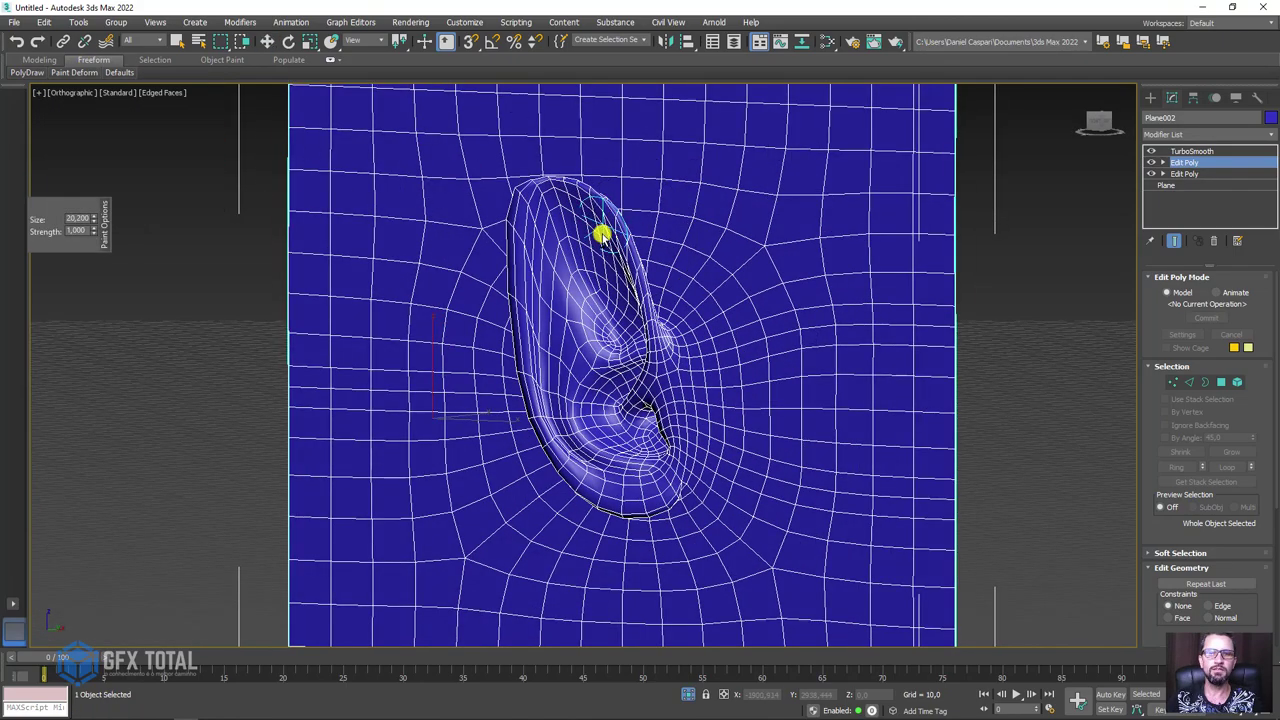
{"action": "mouse_move", "coordinate": [560, 203]}
{"action": "left_mouse_down"}
{"action": "mouse_move", "coordinate": [605, 219]}
{"action": "mouse_move", "coordinate": [564, 211]}
{"action": "left_mouse_up"}
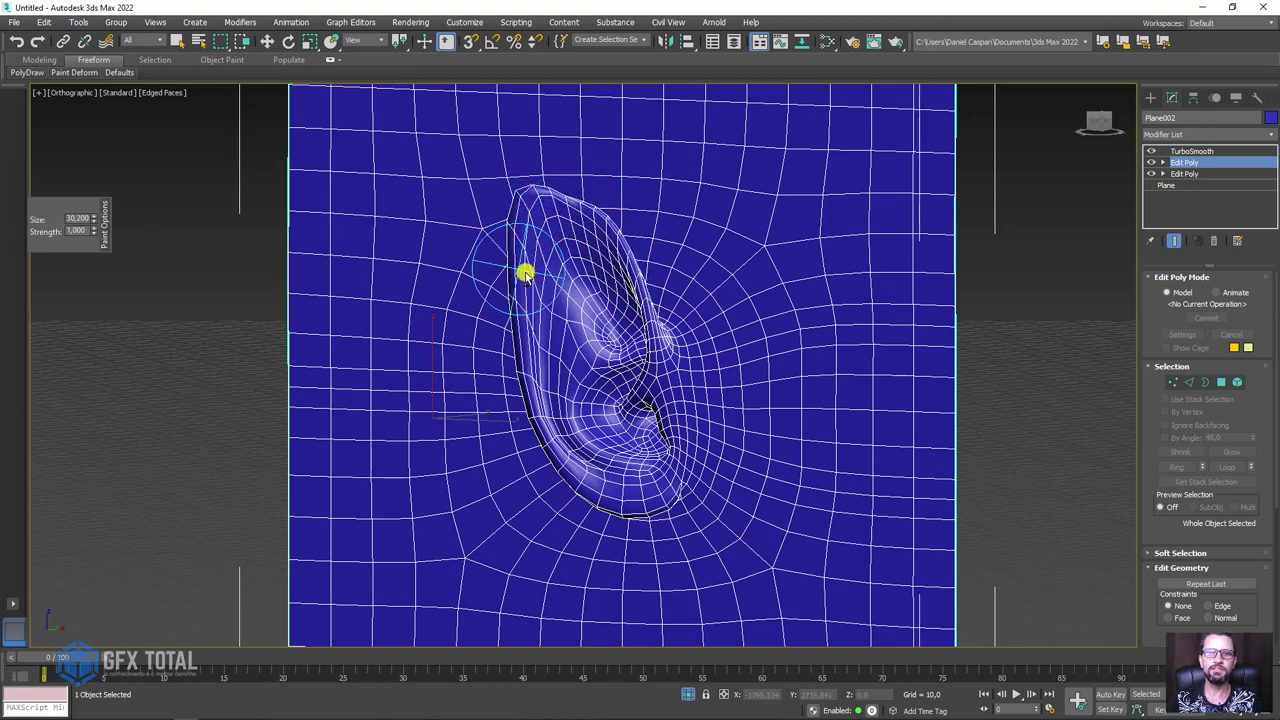
- Switch the Paint Deform brush from Shift back to Push/Pull
{"action": "left_click", "coordinate": [103, 72]}
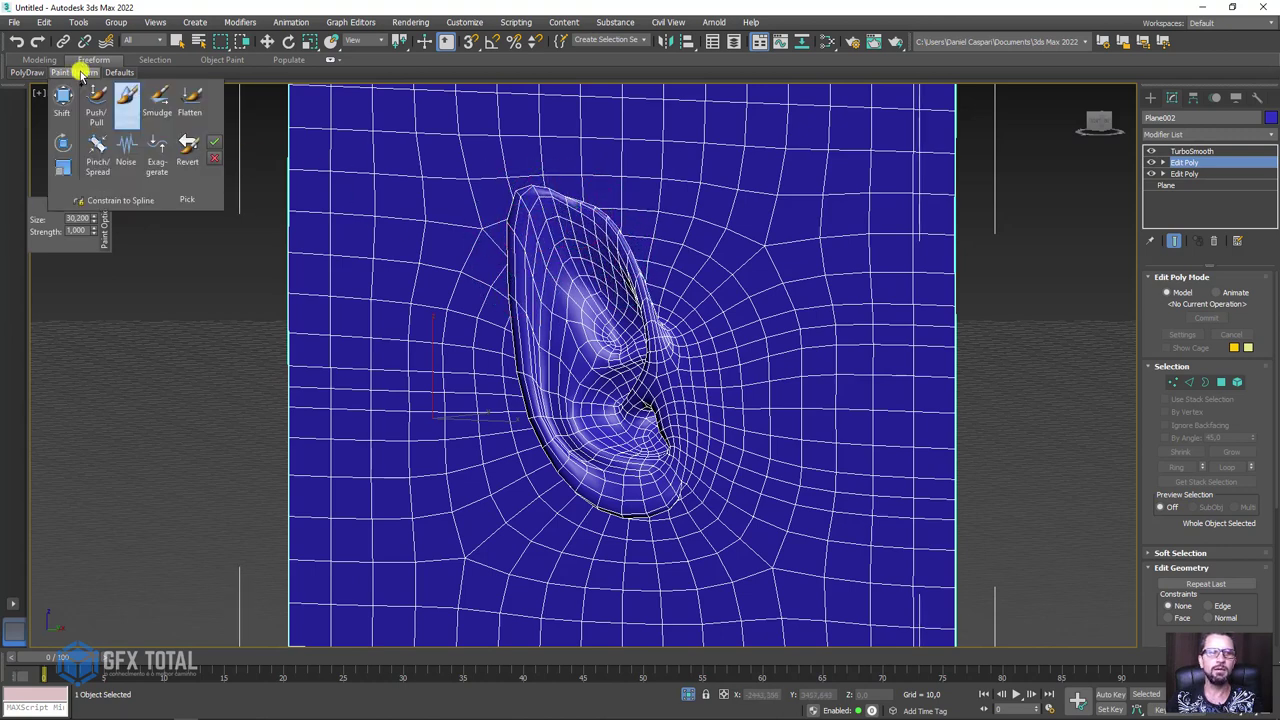
{"action": "left_click", "coordinate": [63, 95]}
{"action": "mouse_move", "coordinate": [250, 200]}
{"action": "middle_mouse_down", "text": "alt"}
{"action": "mouse_move", "coordinate": [365, 245]}
{"action": "mouse_move", "coordinate": [483, 205]}
{"action": "middle_mouse_up", "text": "alt"}
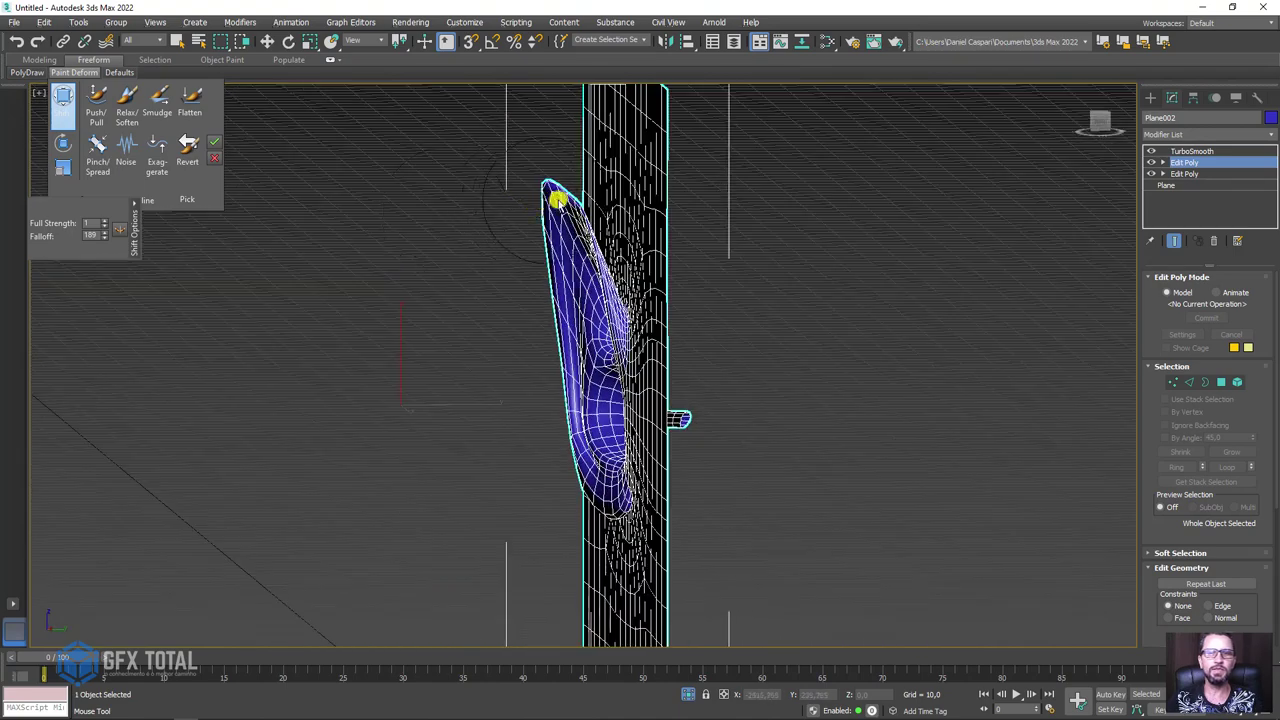
{"action": "left_click", "coordinate": [560, 185]}
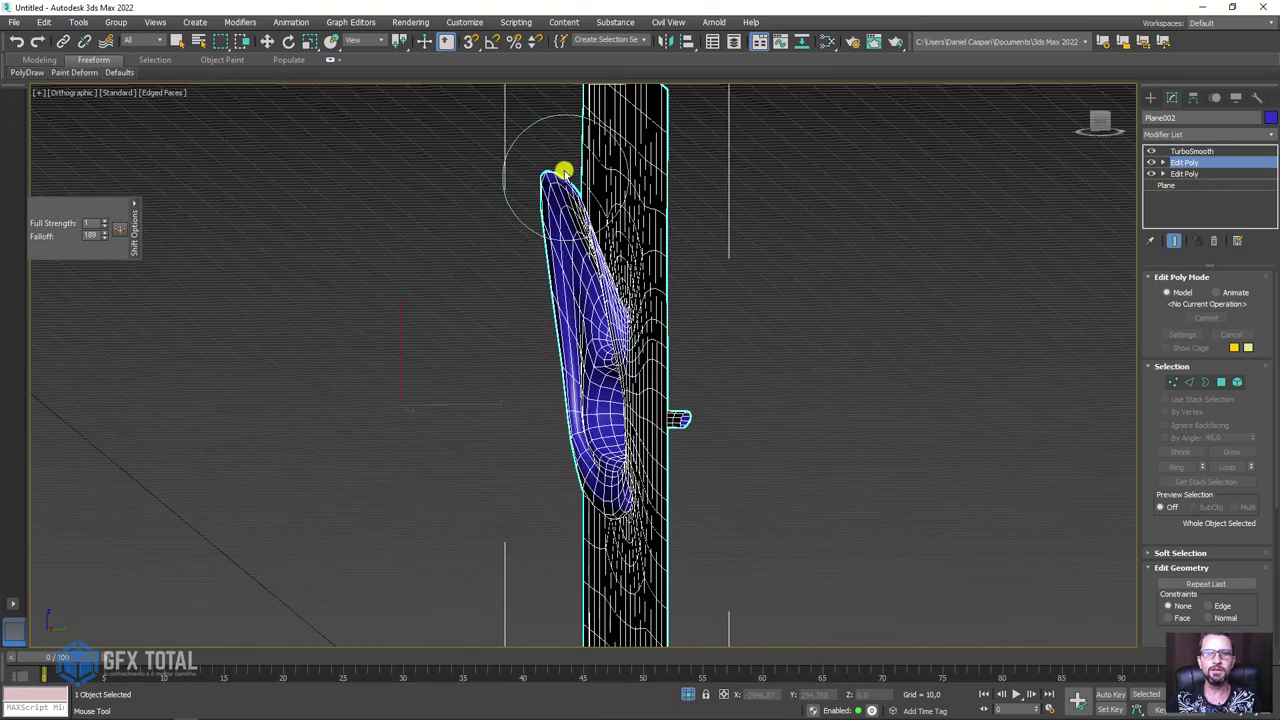
{"action": "left_click", "coordinate": [87, 73]}
{"action": "left_click", "coordinate": [96, 95]}
- Return to Front view, tilt the ear, and turn off Edged Faces with F4 for smooth shading
{"action": "key", "text": "f"}
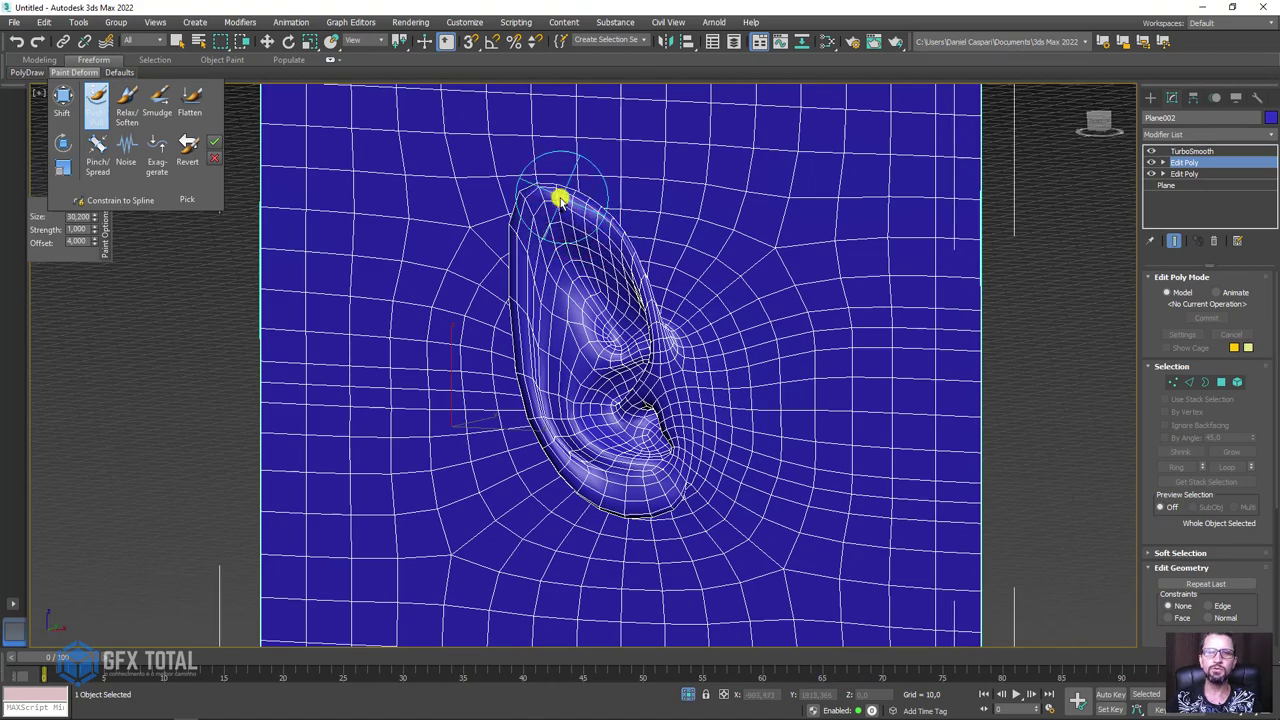
{"action": "scroll", "coordinate": [660, 290], "scroll_direction": "up", "scroll_amount": 2}
{"action": "scroll", "coordinate": [730, 340], "scroll_direction": "down", "scroll_amount": 3}
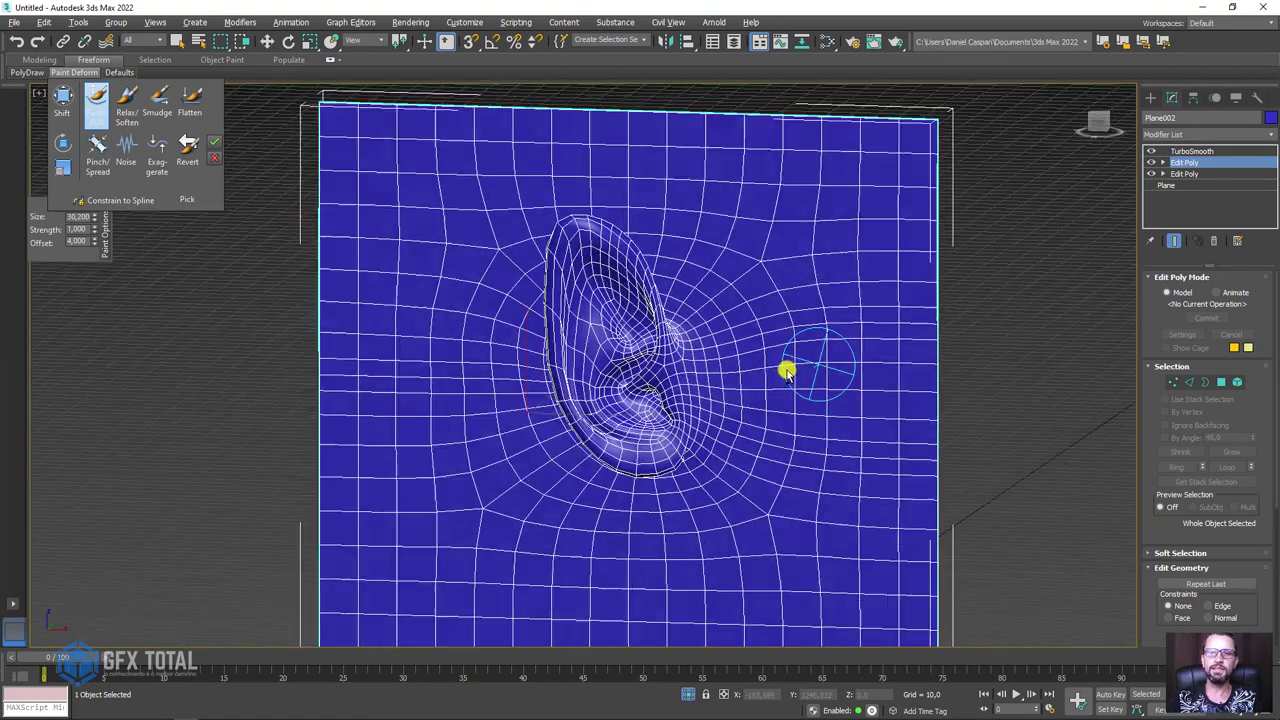
{"action": "mouse_move", "coordinate": [786, 366]}
{"action": "middle_mouse_down", "text": "alt"}
{"action": "mouse_move", "coordinate": [837, 303]}
{"action": "mouse_move", "coordinate": [717, 337]}
{"action": "mouse_move", "coordinate": [829, 343]}
{"action": "mouse_move", "coordinate": [805, 408]}
{"action": "middle_mouse_up", "text": "alt"}
{"action": "key", "text": "F4"}
- Toggle the top Edit Poly off, on and off again to compare, leaving it disabled
{"action": "scroll", "coordinate": [805, 408], "scroll_direction": "down", "scroll_amount": 2}
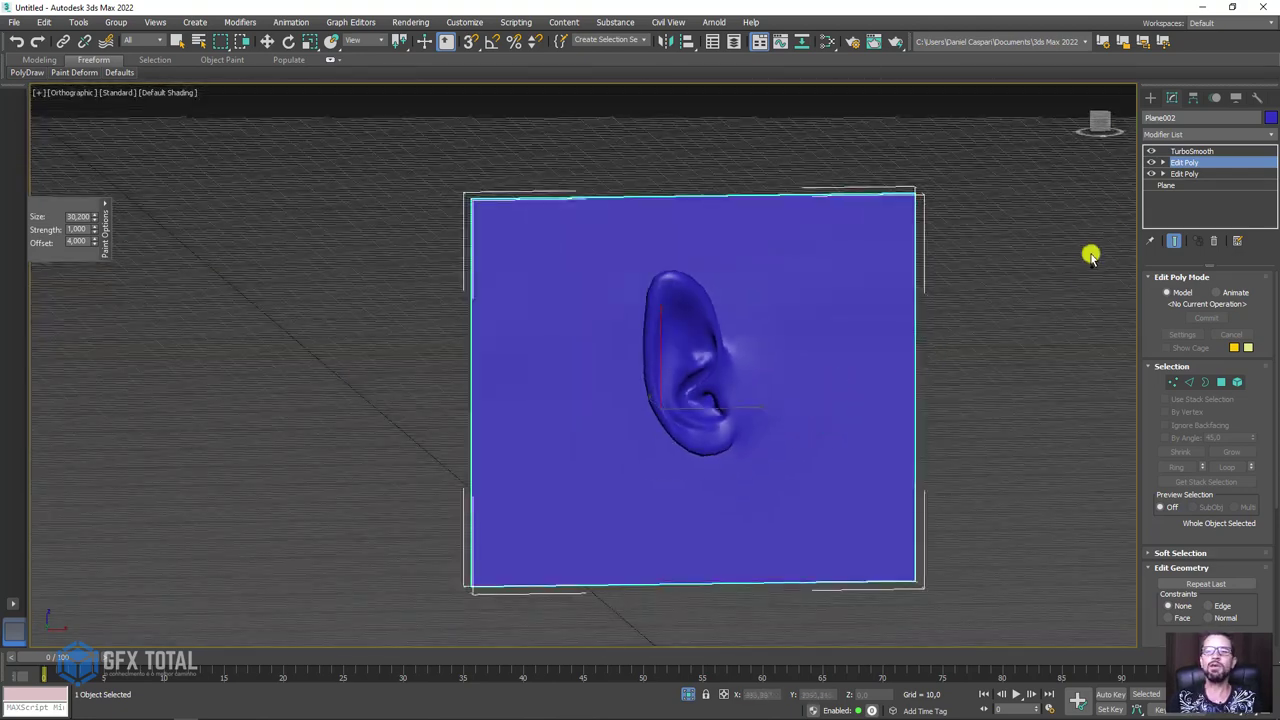
{"action": "left_click", "coordinate": [1152, 163]}
{"action": "left_click", "coordinate": [1152, 163]}
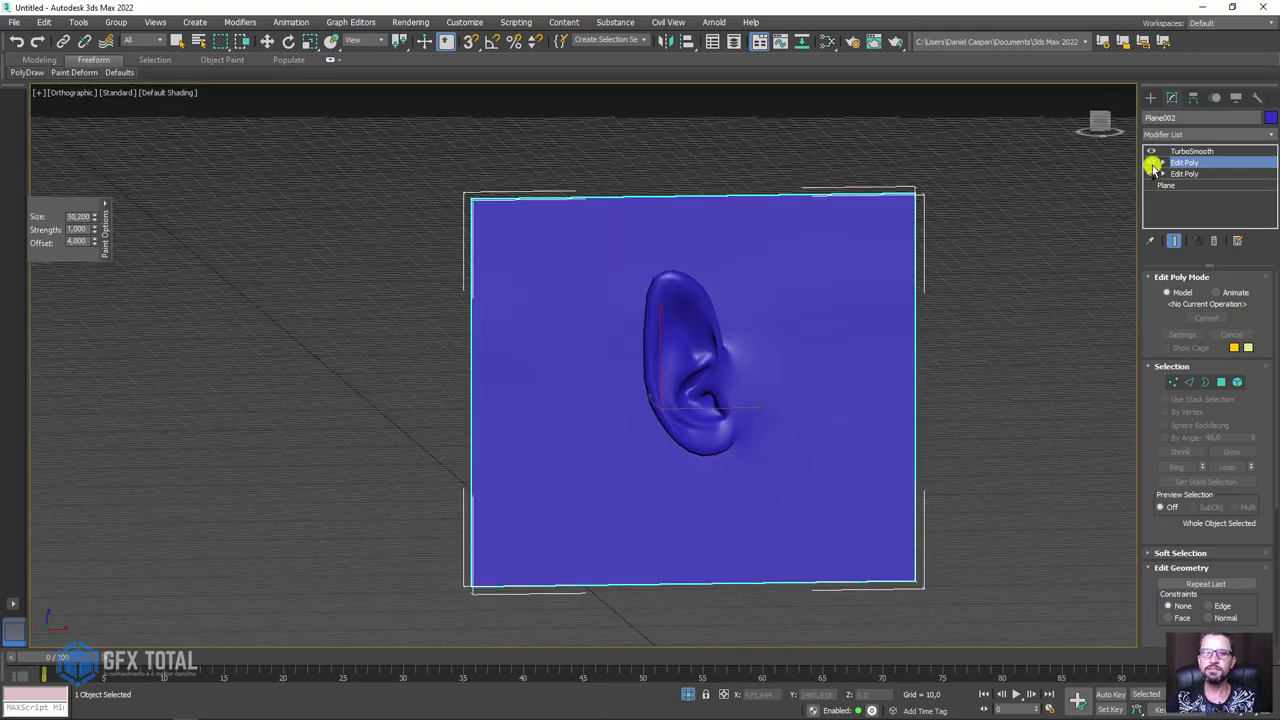
{"action": "left_click", "coordinate": [1152, 163]}
{"action": "scroll", "coordinate": [710, 368], "scroll_direction": "up", "scroll_amount": 4}
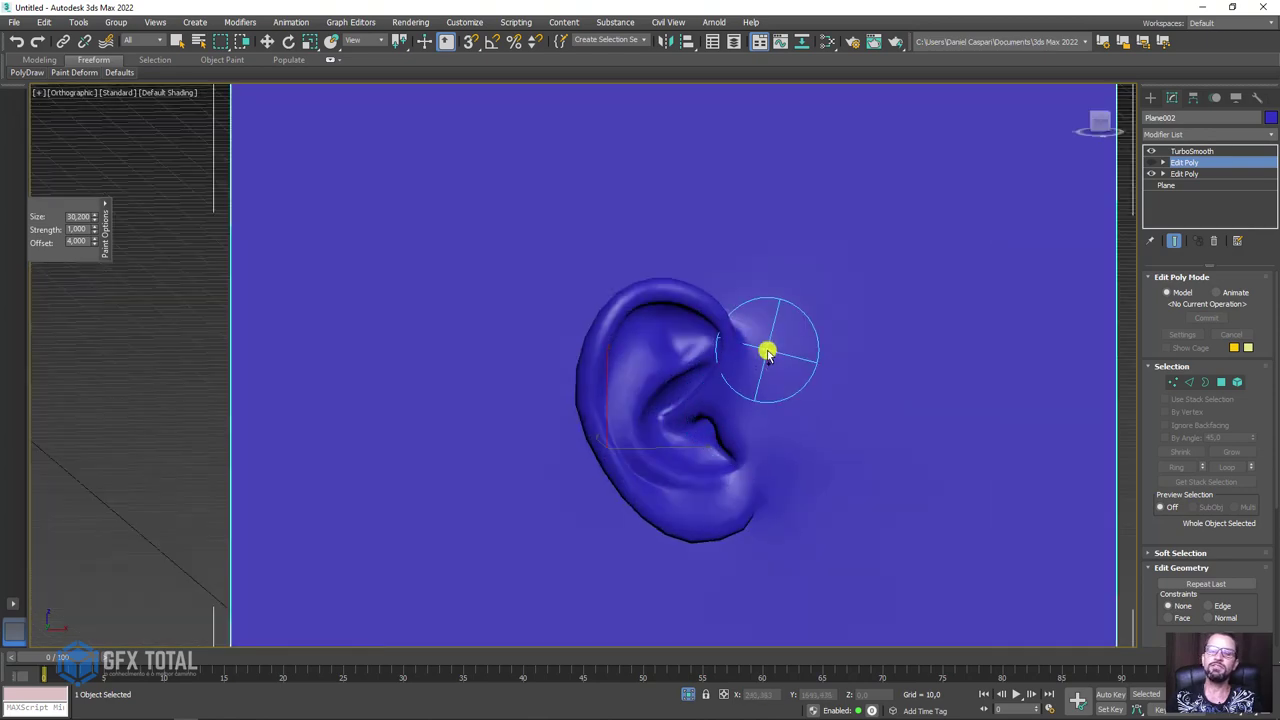